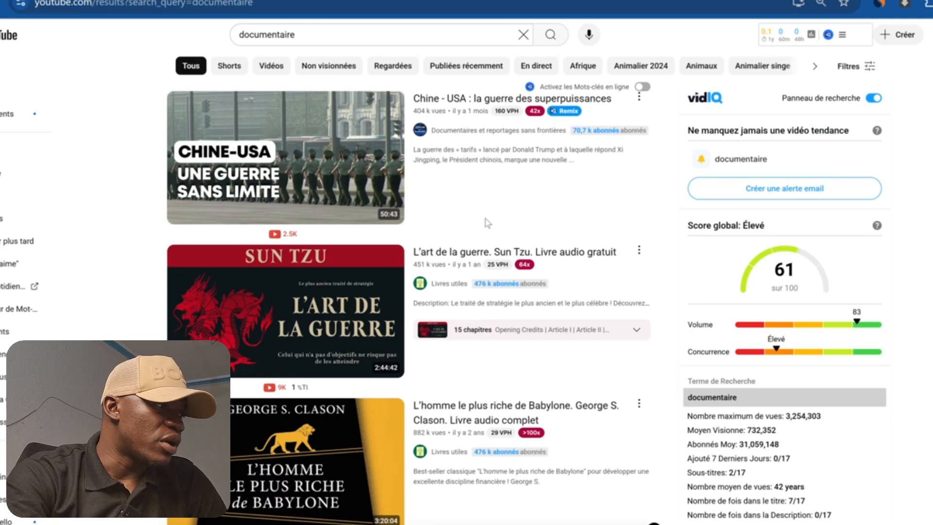
Review the YouTube search results for "documentaire" and the Best Documentary channel's 28-day estimated revenue on ViewStats.
scroll(487, 223, "down", 3)
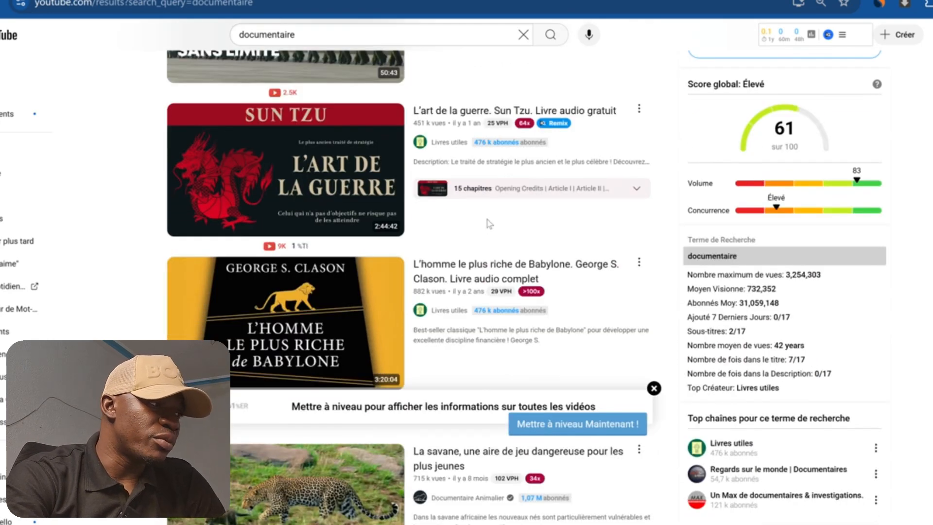
scroll(488, 223, "down", 3)
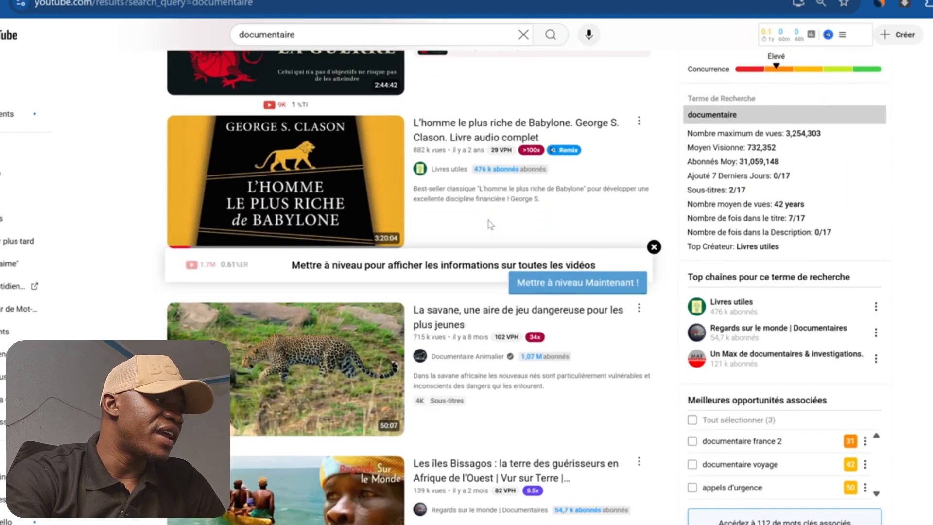
scroll(490, 224, "down", 4)
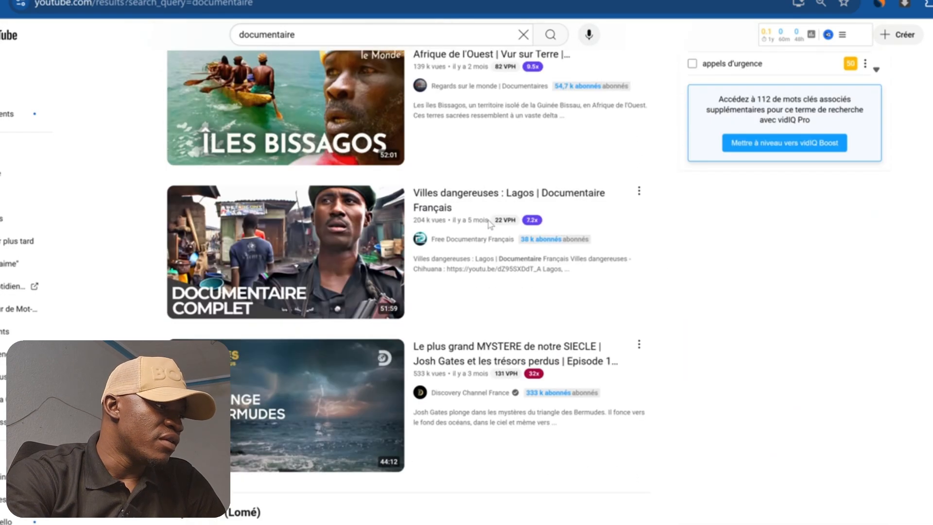
scroll(489, 225, "down", 4)
scroll(489, 224, "up", 14)
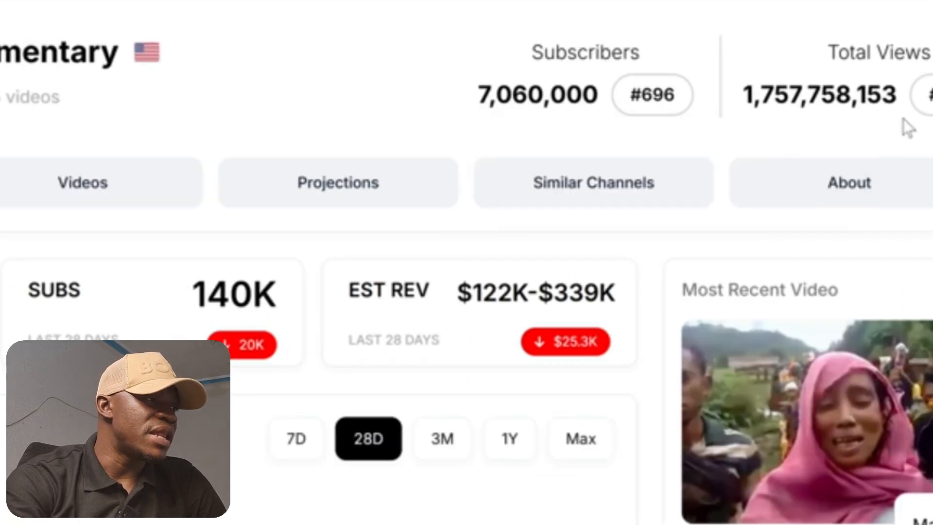
mouse_move(546, 304)
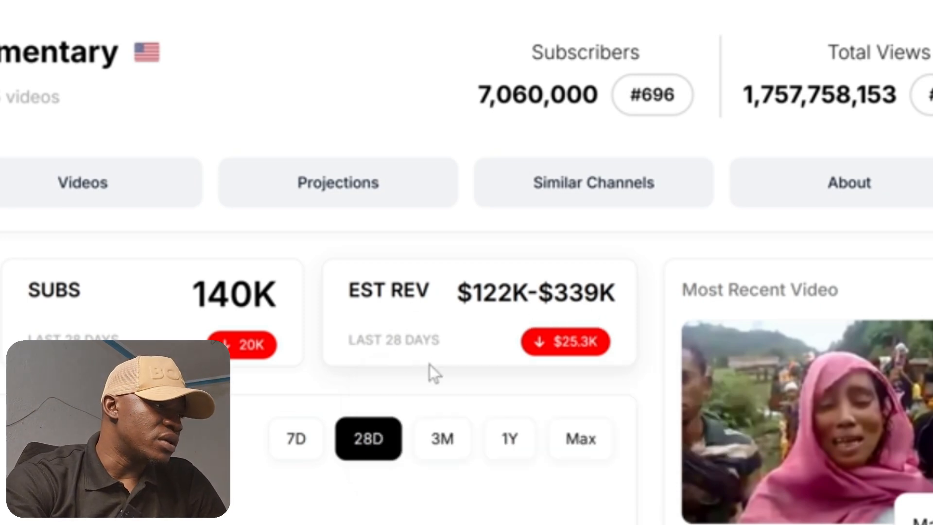
mouse_move(510, 344)
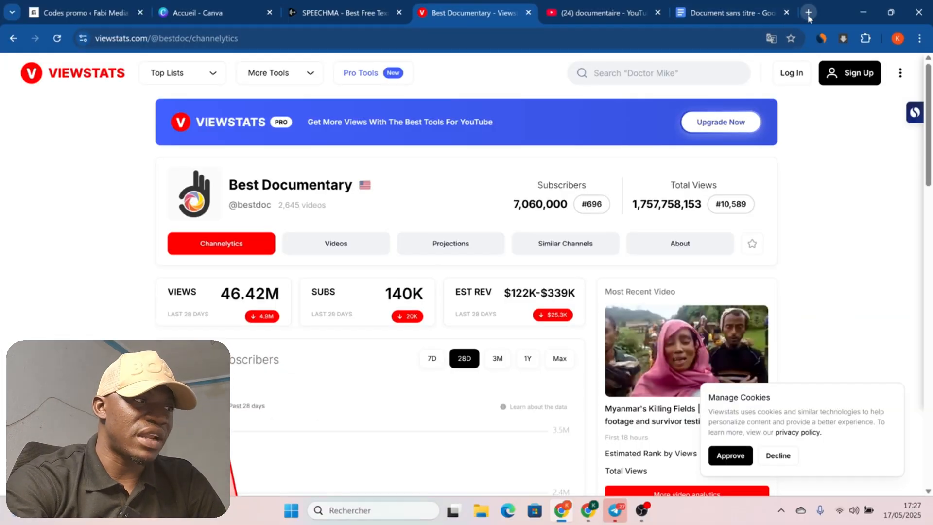
Search Google for chatgpt in a new browser tab and open the ChatGPT site from the results.
left_click(809, 12)
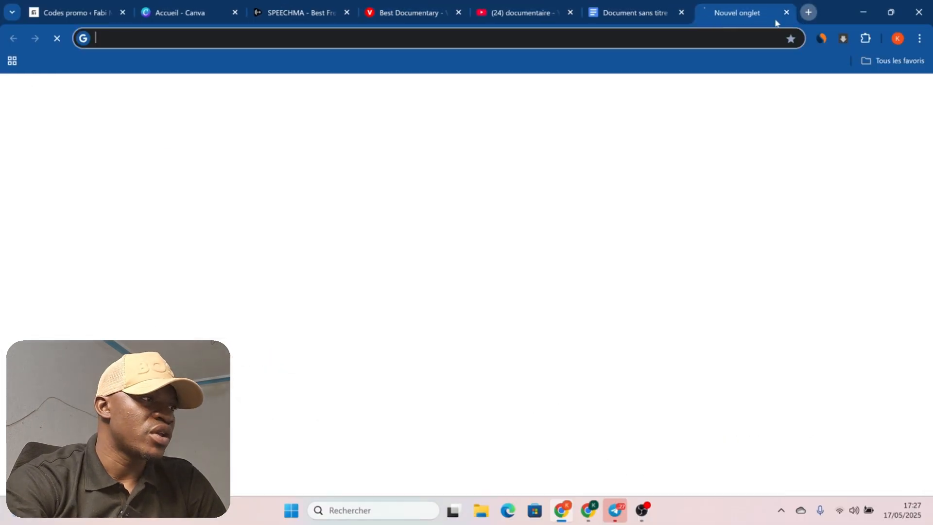
left_click(656, 33)
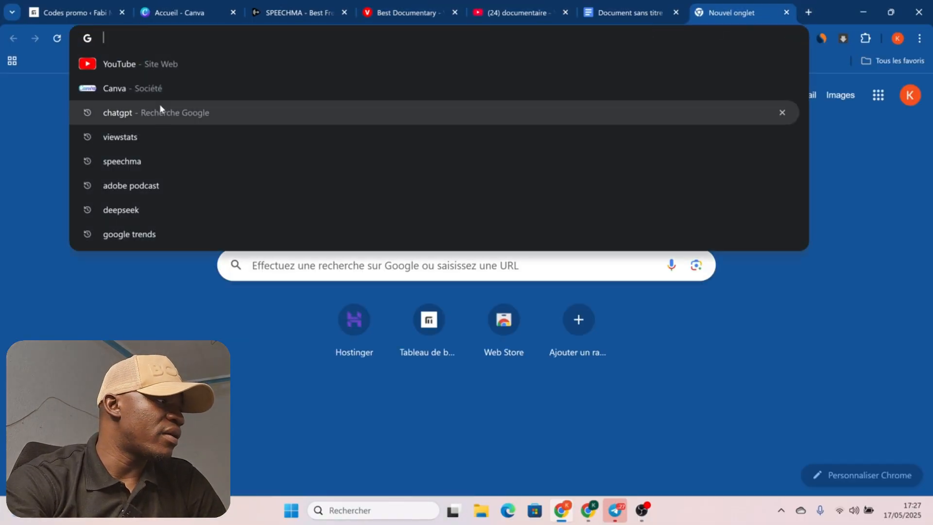
left_click(159, 109)
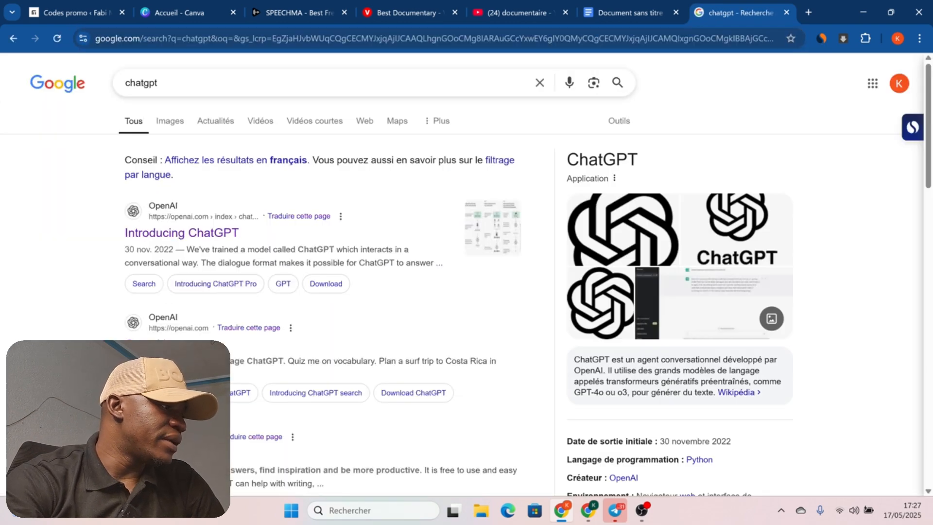
left_click(149, 453)
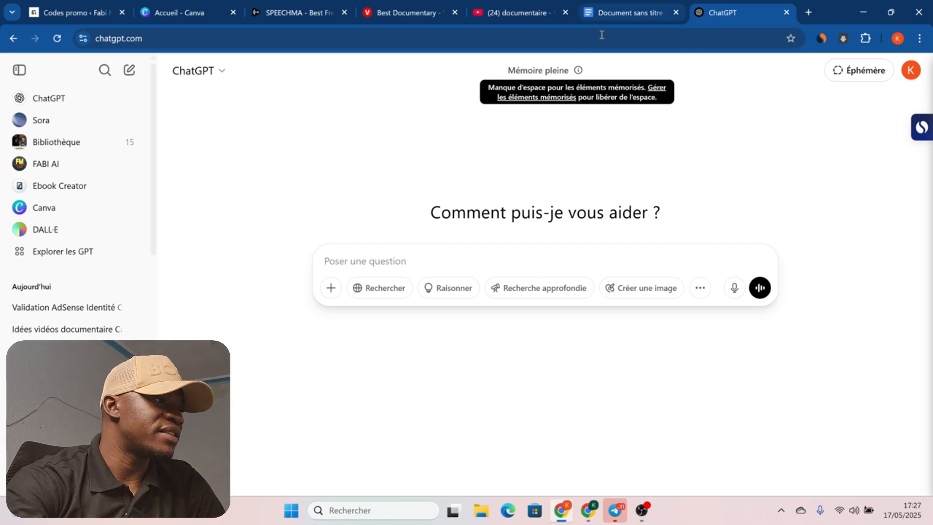
Switch to the Google Docs prompt document and copy the PROMPT 1 text asking for 20 documentary video ideas.
left_click(615, 13)
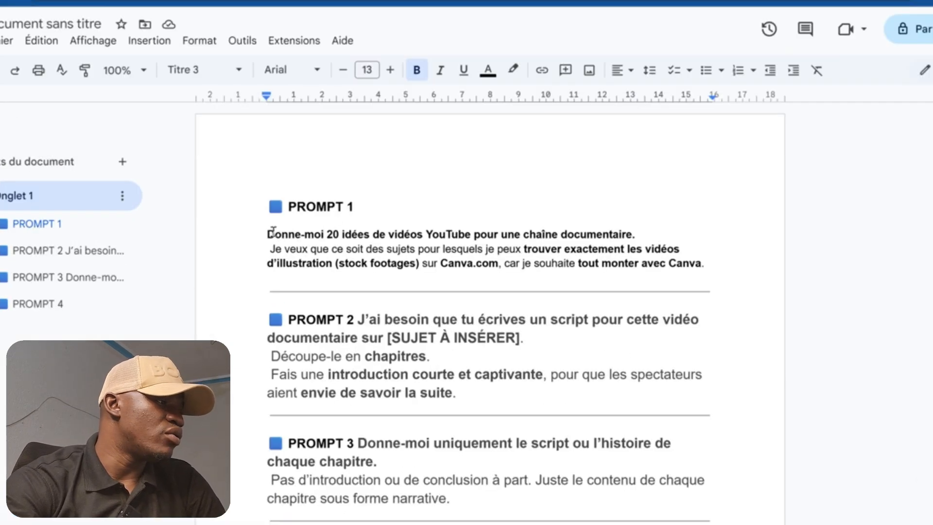
left_click_drag(267, 233, 743, 277)
right_click(583, 253)
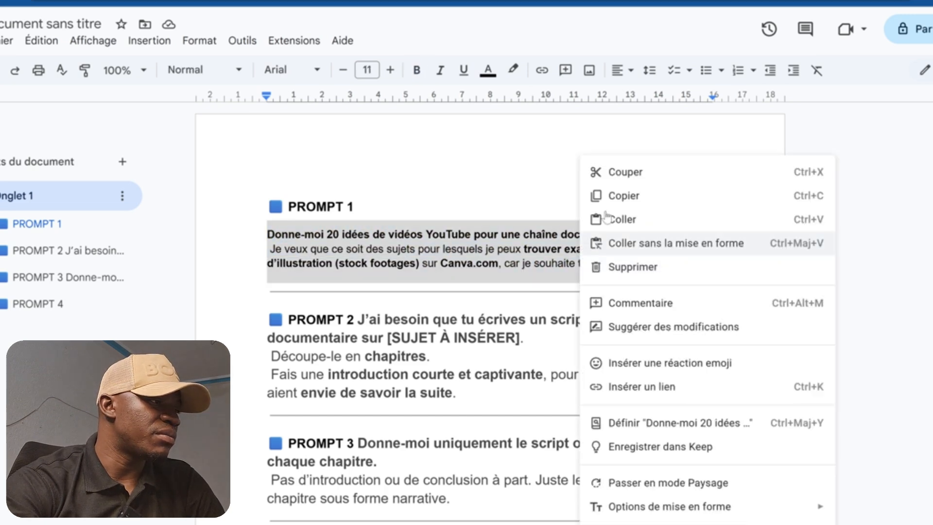
left_click(620, 197)
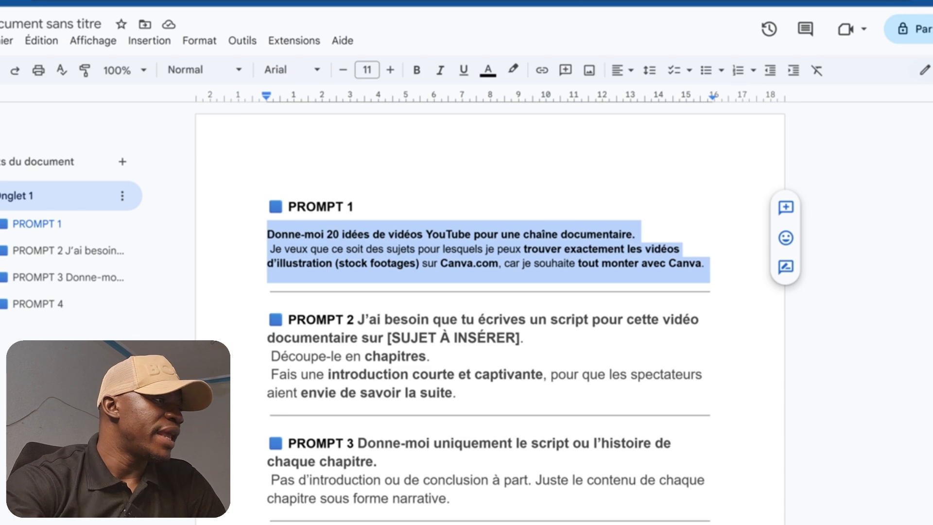
Switch to ChatGPT, paste and send the copied prompt for 20 documentary video ideas, and read through the suggested topics.
left_click(607, 1)
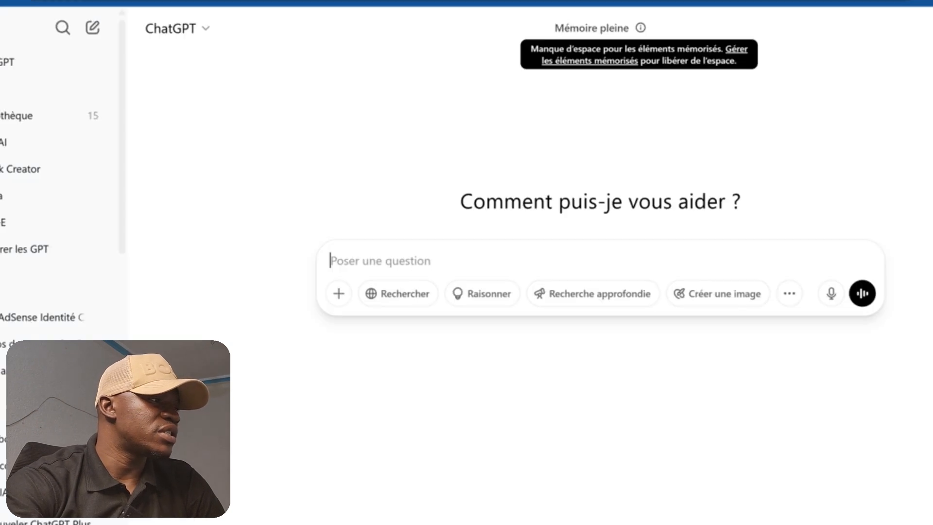
right_click(387, 260)
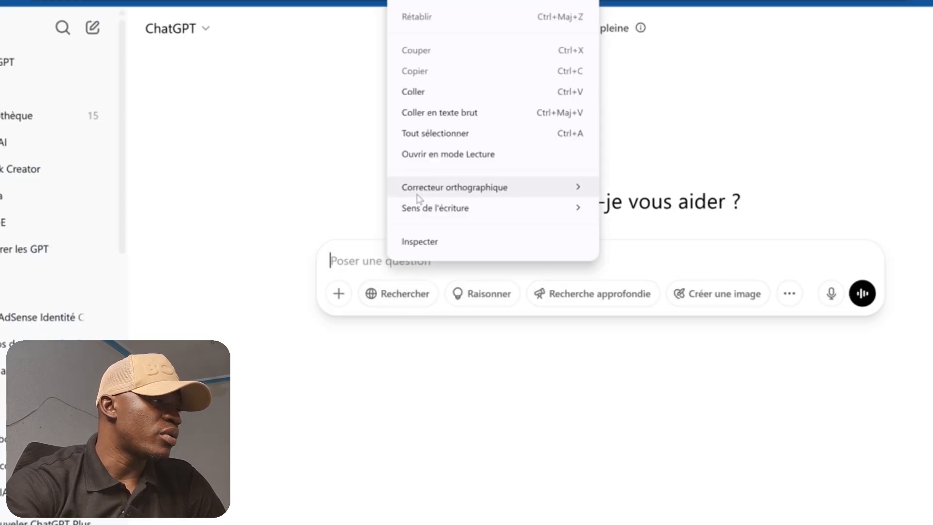
left_click(432, 92)
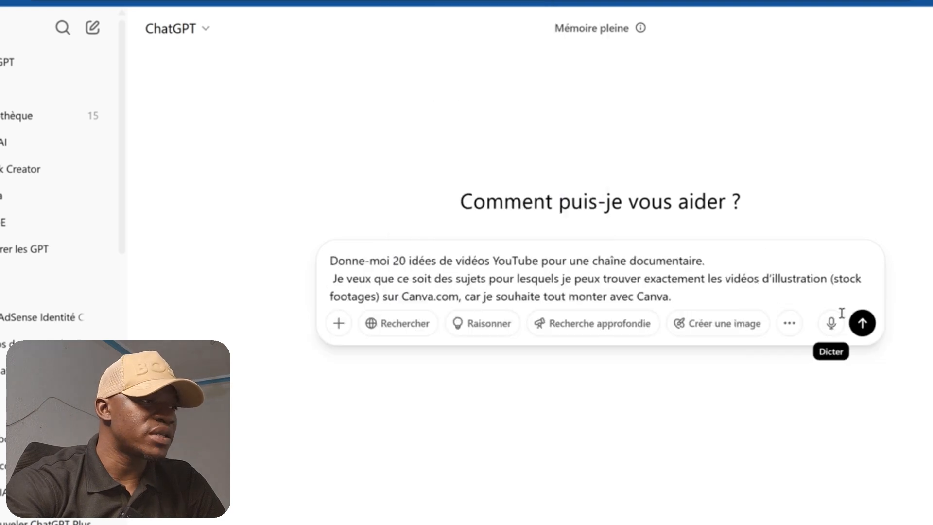
left_click(861, 322)
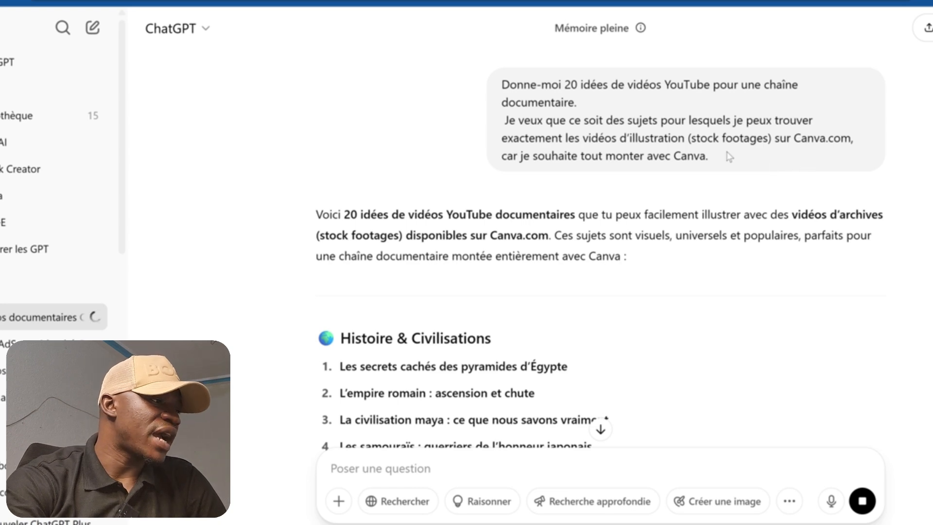
scroll(539, 258, "down", 3)
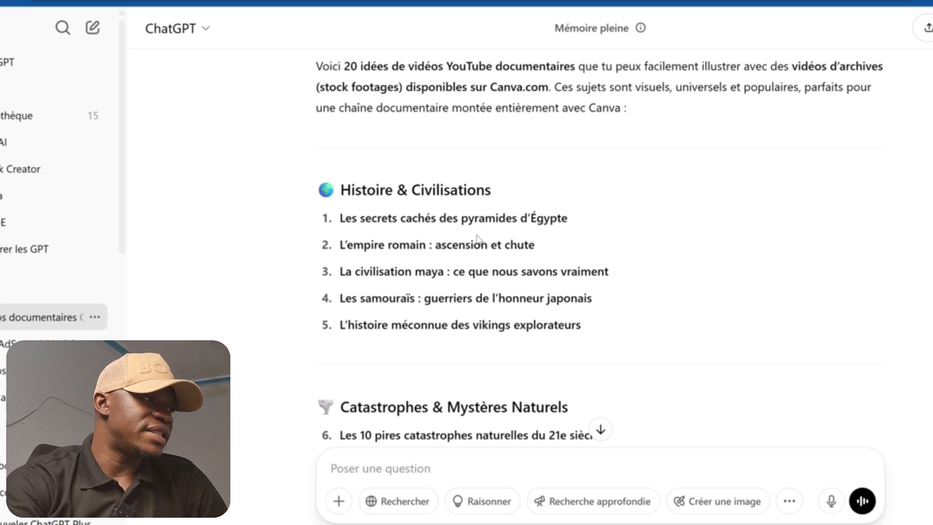
scroll(508, 289, "down", 3)
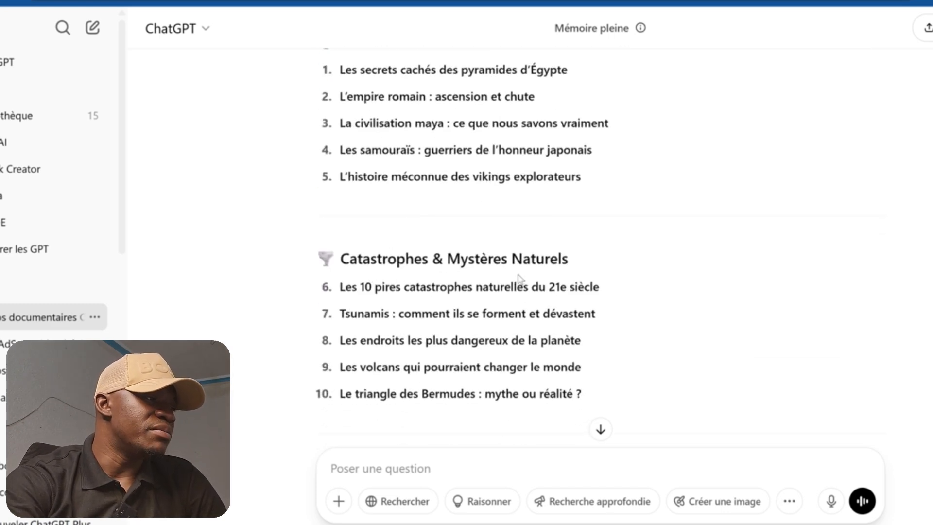
scroll(538, 266, "up", 3)
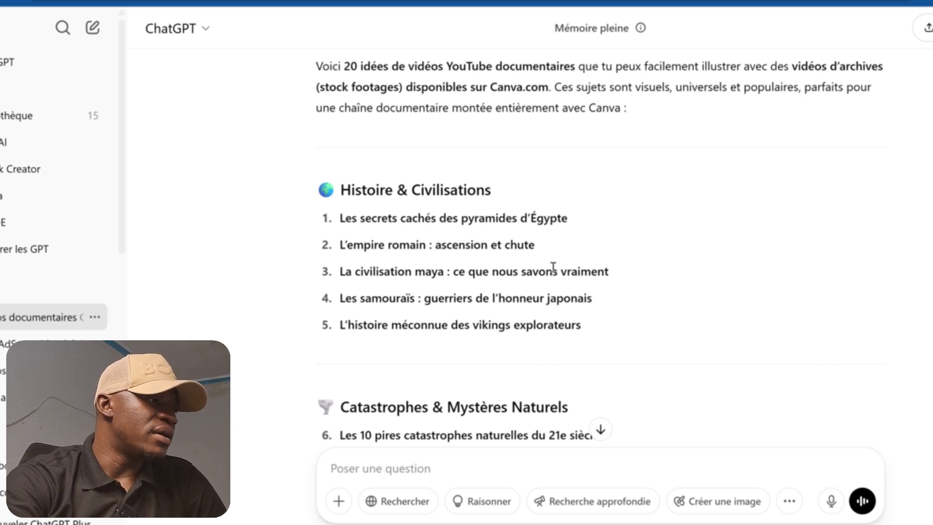
scroll(504, 312, "down", 5)
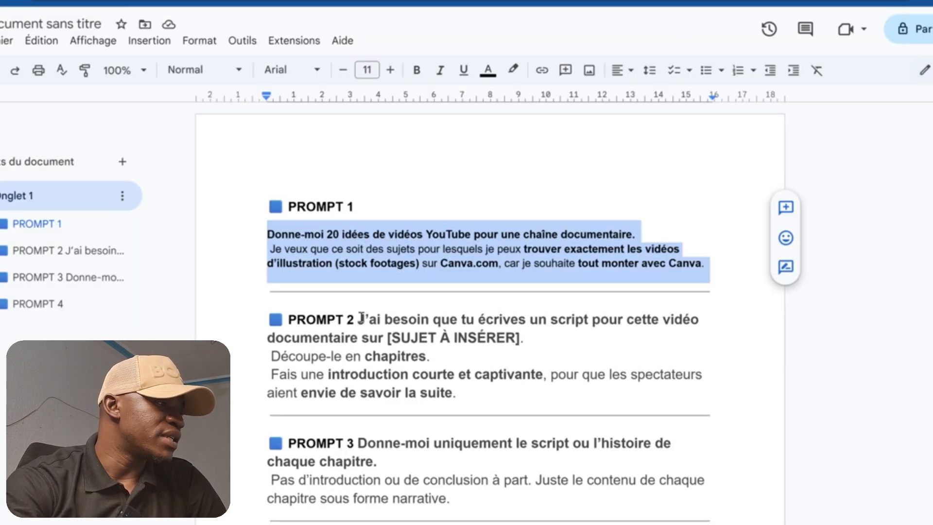
Copy the PROMPT 2 text requesting a documentary script split into chapters from the Google Docs document.
left_click_drag(358, 319, 485, 381)
right_click(485, 381)
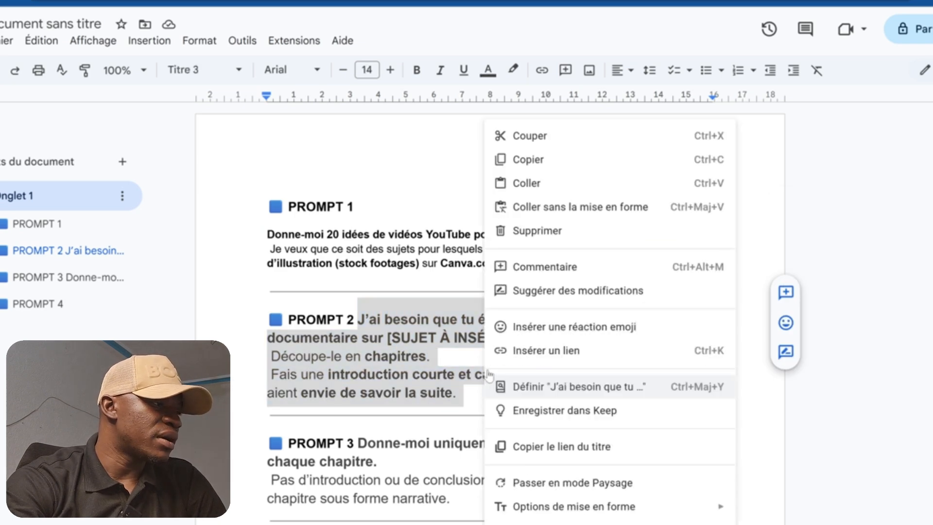
left_click(527, 159)
Switch back to ChatGPT and paste the copied script-writing prompt into the message box without sending it.
key("ctrl+Tab")
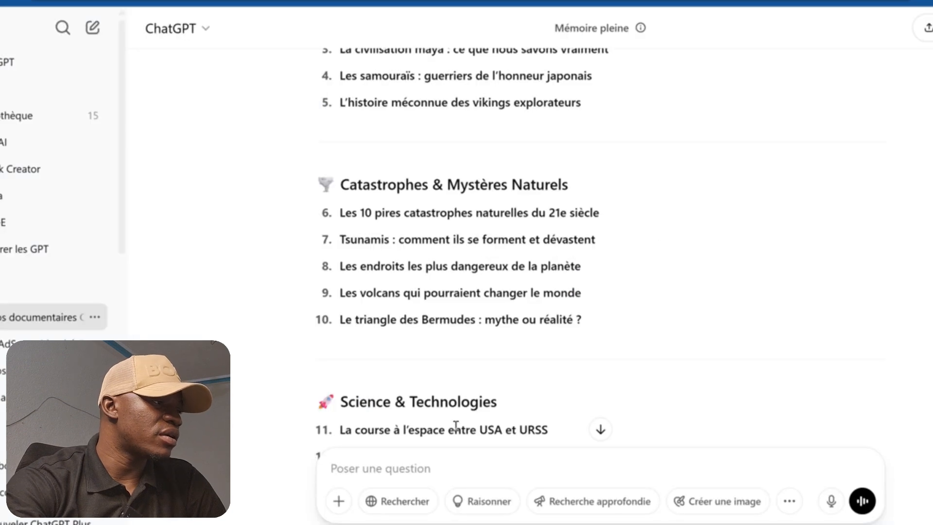
left_click(427, 462)
right_click(425, 462)
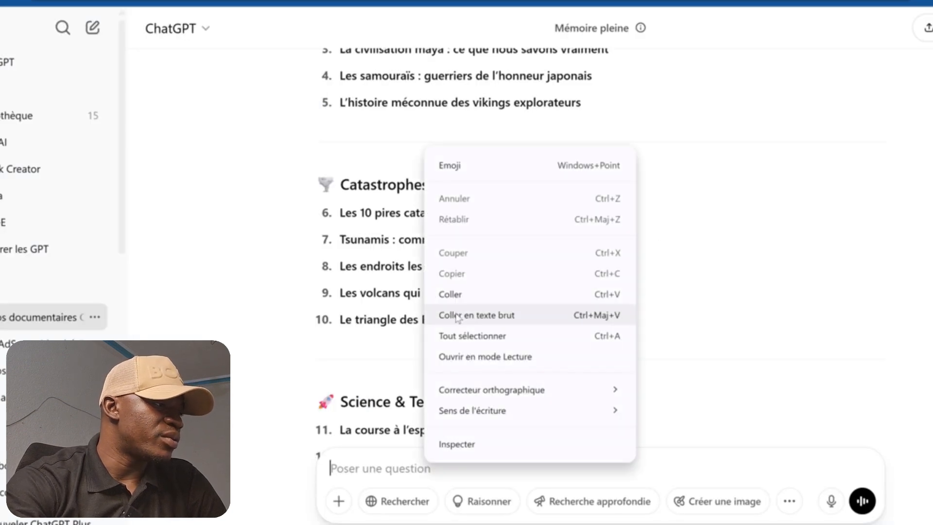
left_click(455, 294)
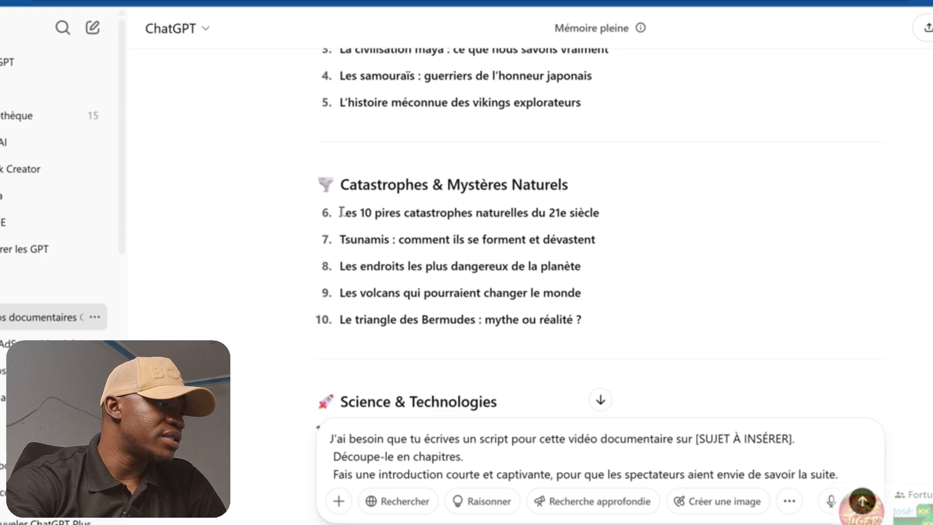
Copy the topic "L'empire romain : ascension et chute" from the Histoire & Civilisations list.
left_click_drag(340, 213, 601, 212)
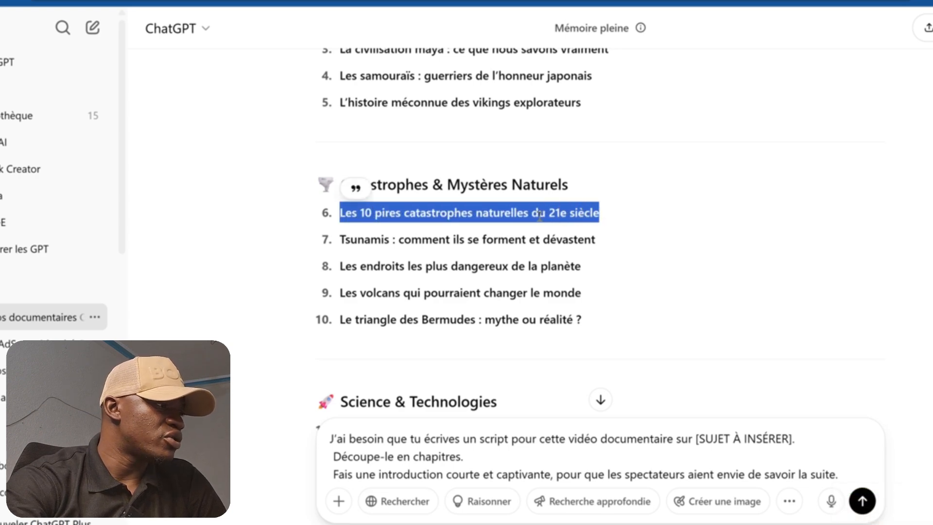
left_click(517, 232)
scroll(504, 216, "up", 5)
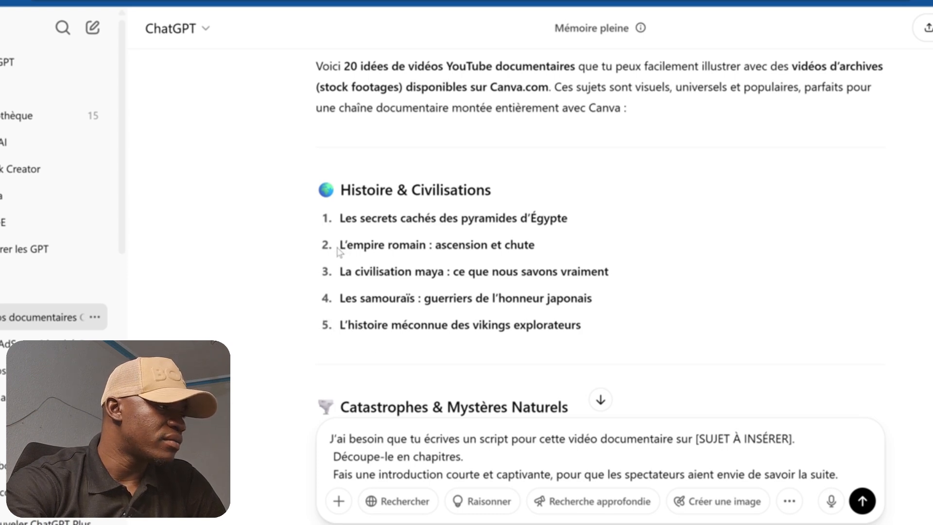
left_click_drag(342, 245, 559, 246)
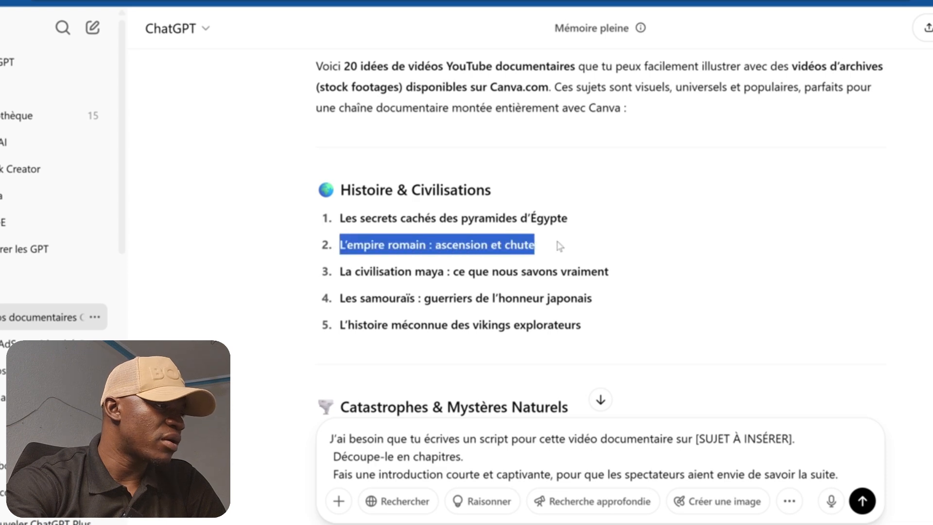
right_click(519, 251)
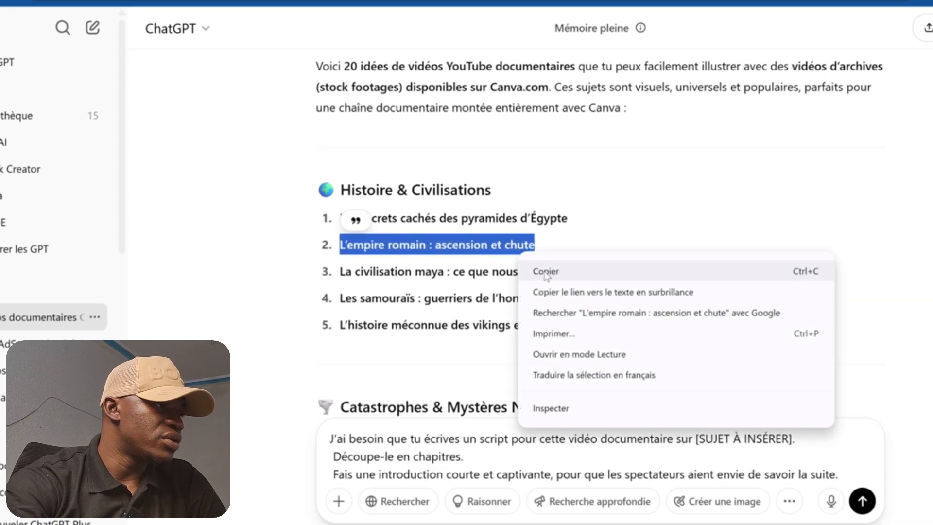
left_click(545, 272)
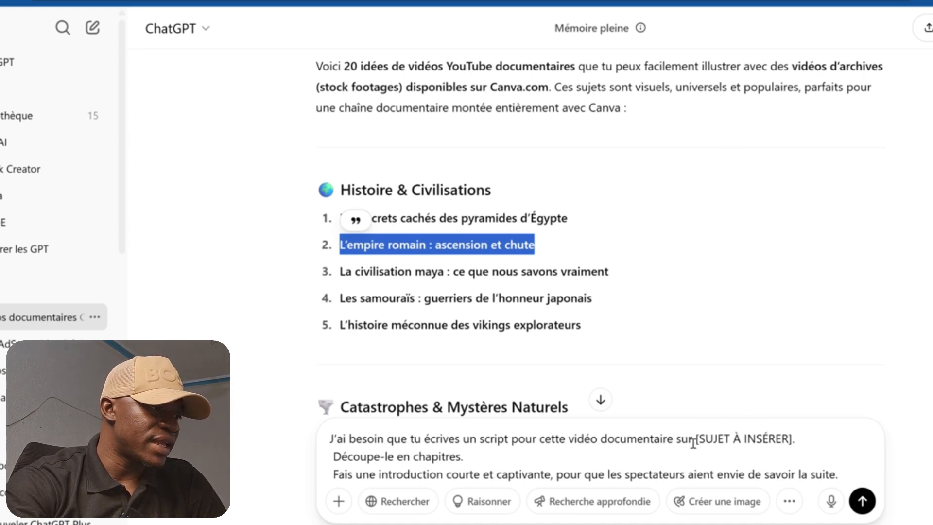
Replace the [SUJET À INSÉRER] placeholder with "L'empire romain : ascension et chute", keep the closing period, and send the script prompt.
left_click_drag(696, 438, 797, 439)
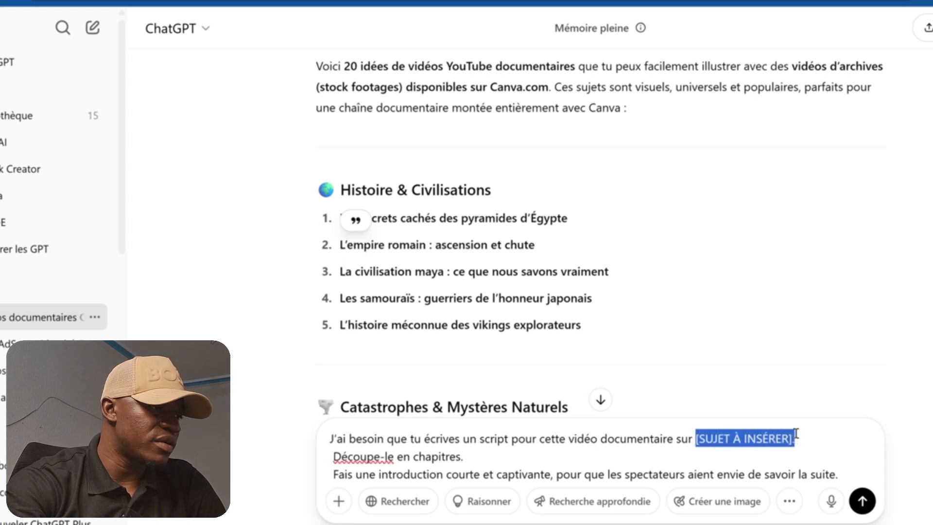
right_click(774, 439)
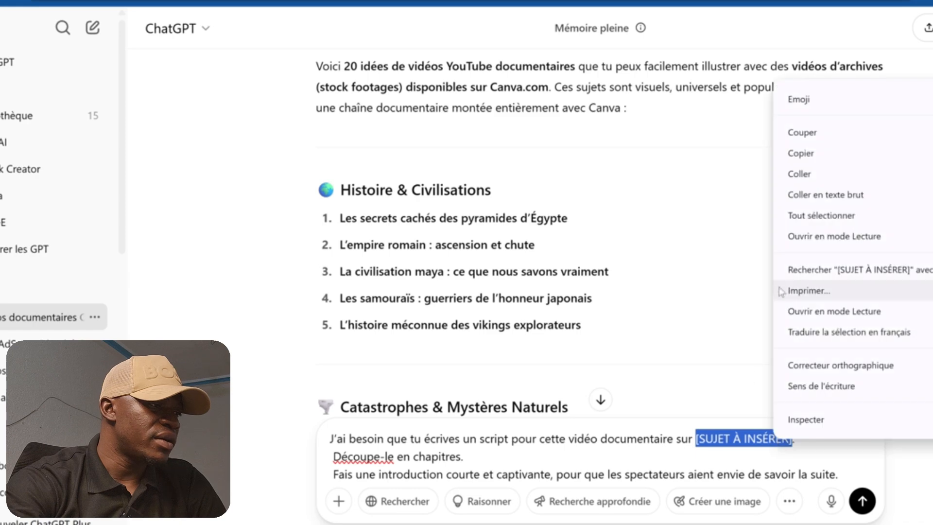
left_click(778, 176)
type(".")
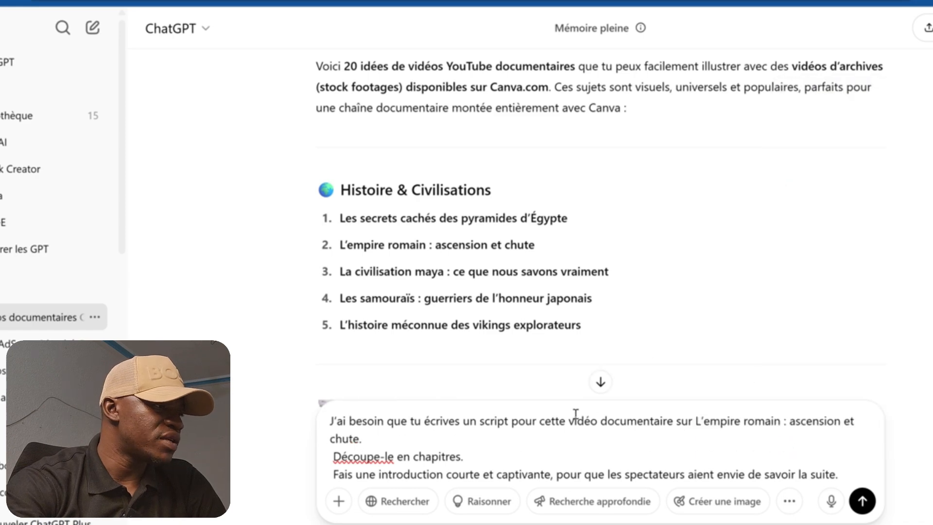
left_click(862, 501)
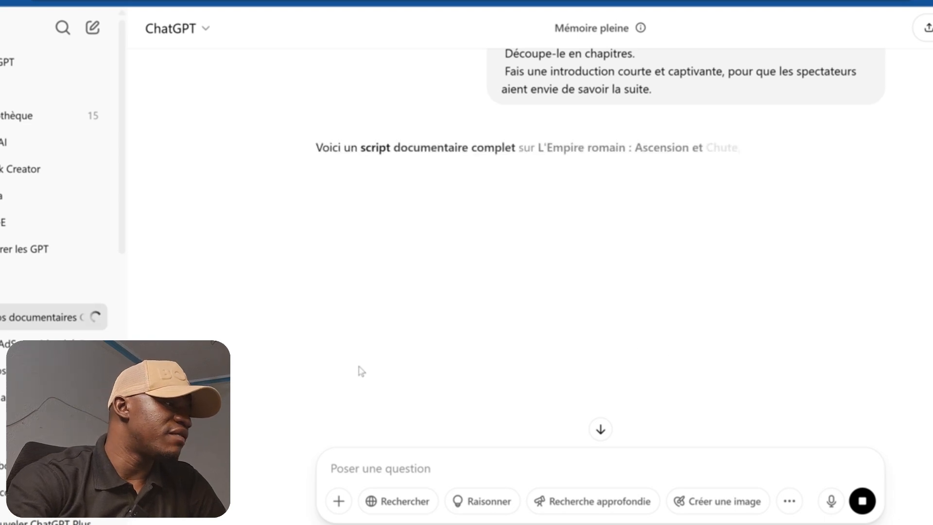
scroll(655, 179, "up", 3)
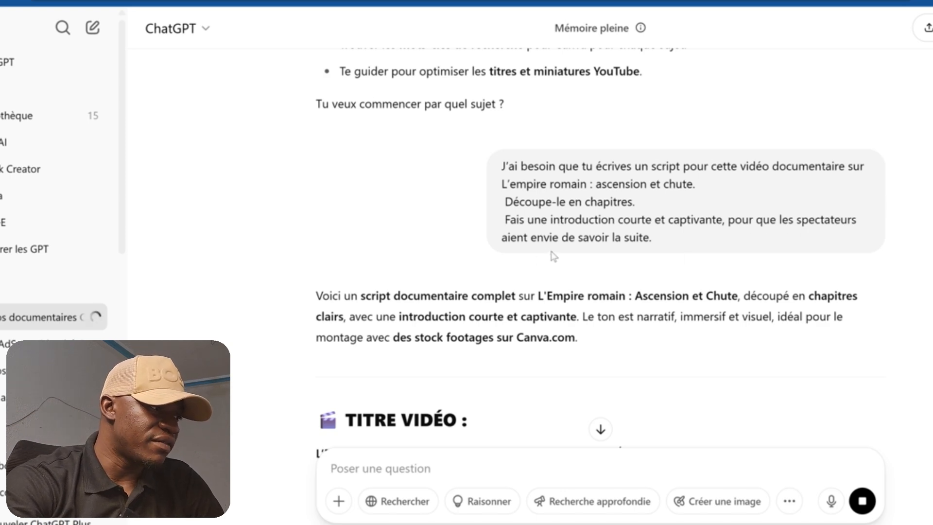
Switch to the Google Docs document and copy the PROMPT 3 text asking only for each chapter's script in narrative form.
scroll(506, 338, "down", 5)
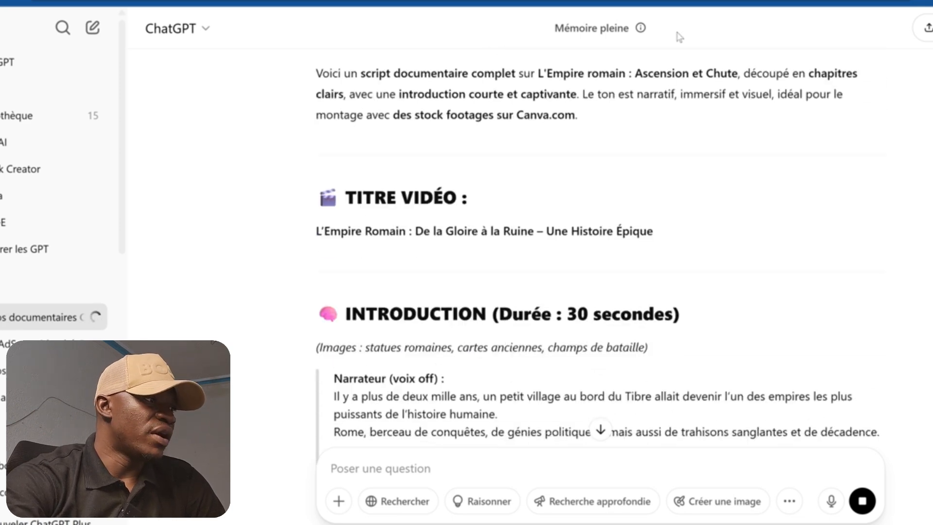
key("alt+Tab")
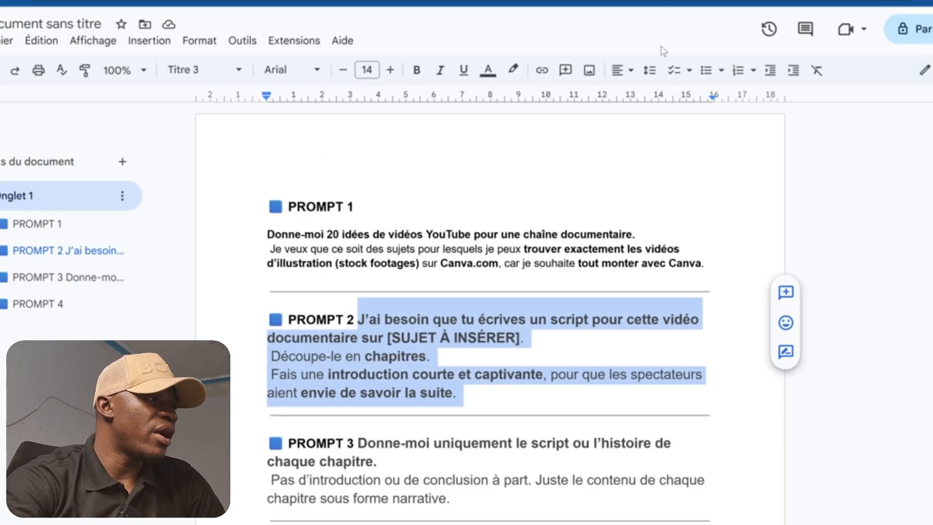
scroll(484, 252, "down", 5)
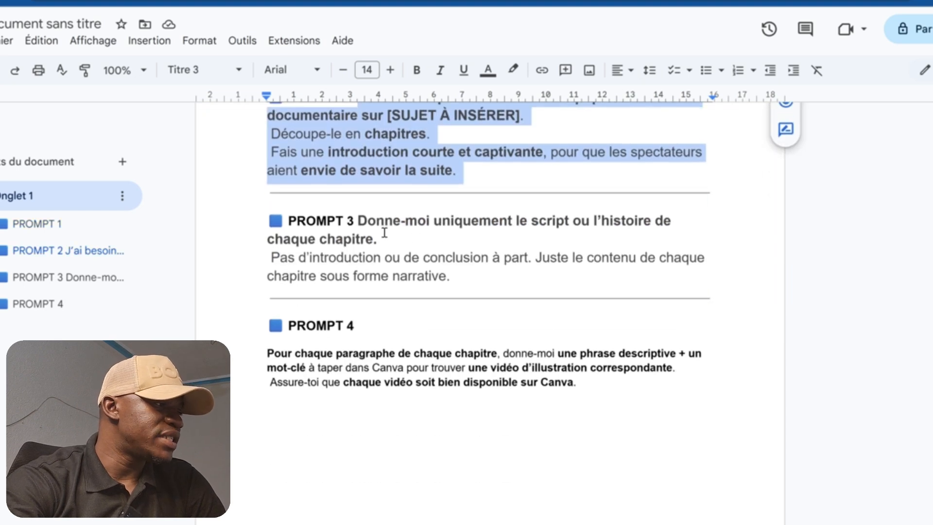
left_click_drag(361, 218, 469, 275)
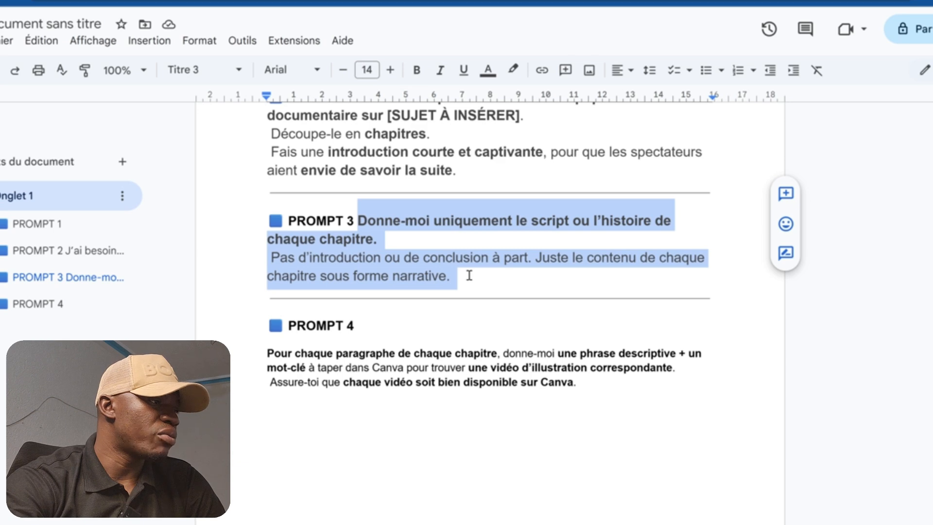
right_click(455, 266)
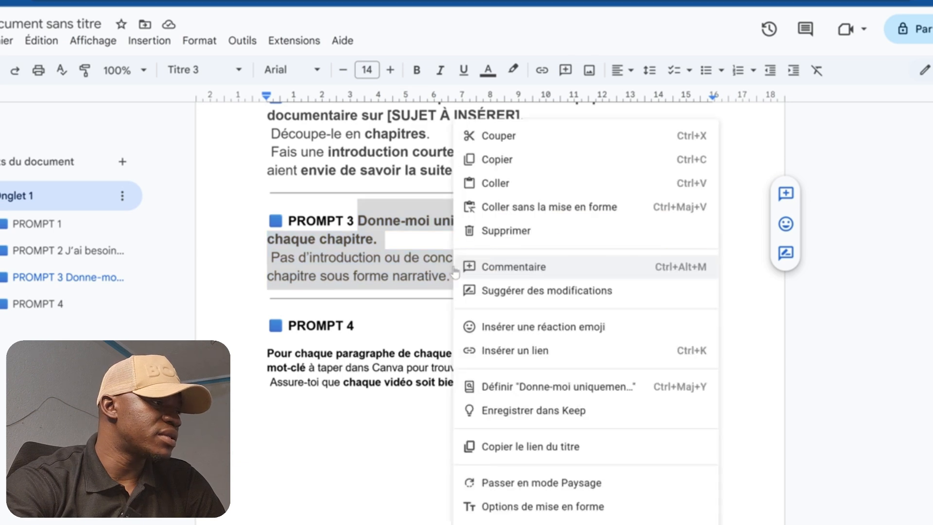
left_click(503, 162)
Switch back to ChatGPT, paste the PROMPT 3 text into the message box, and send it once the script response has finished.
key("alt+Tab")
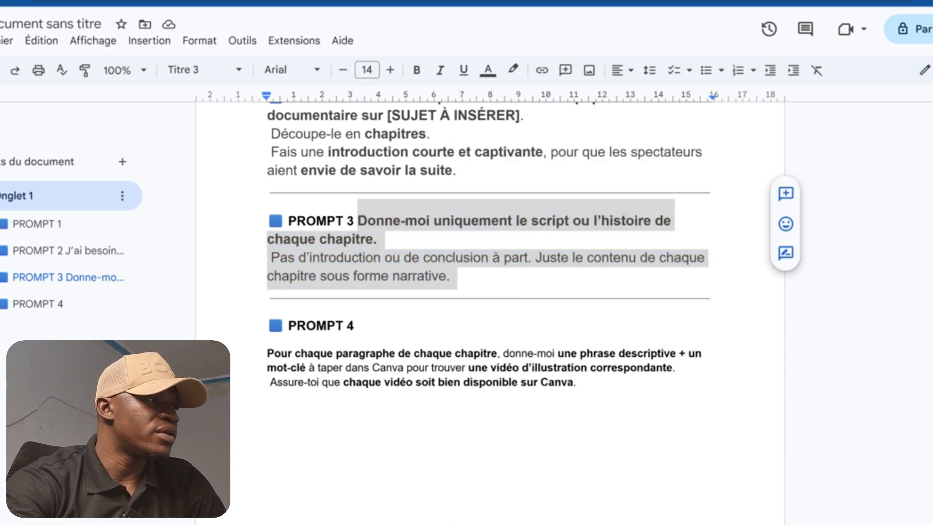
scroll(510, 398, "down", 15)
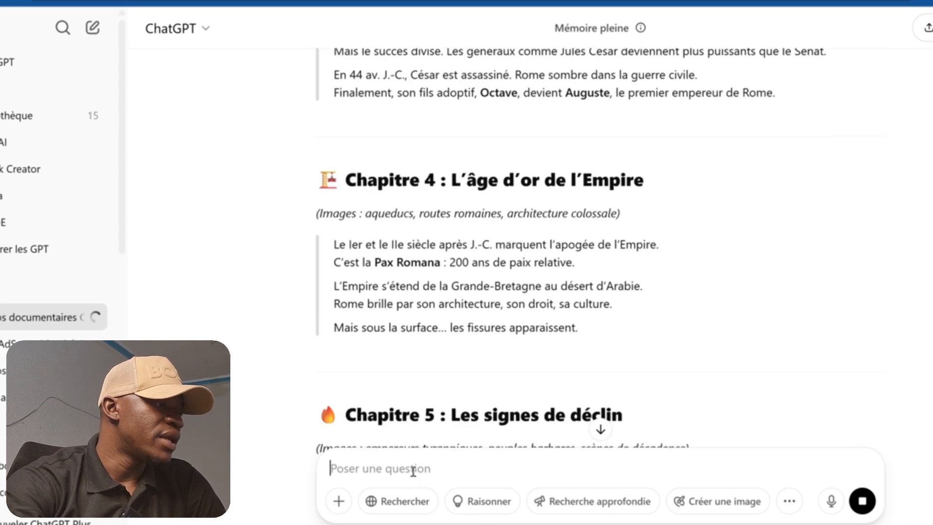
right_click(413, 470)
left_click(438, 303)
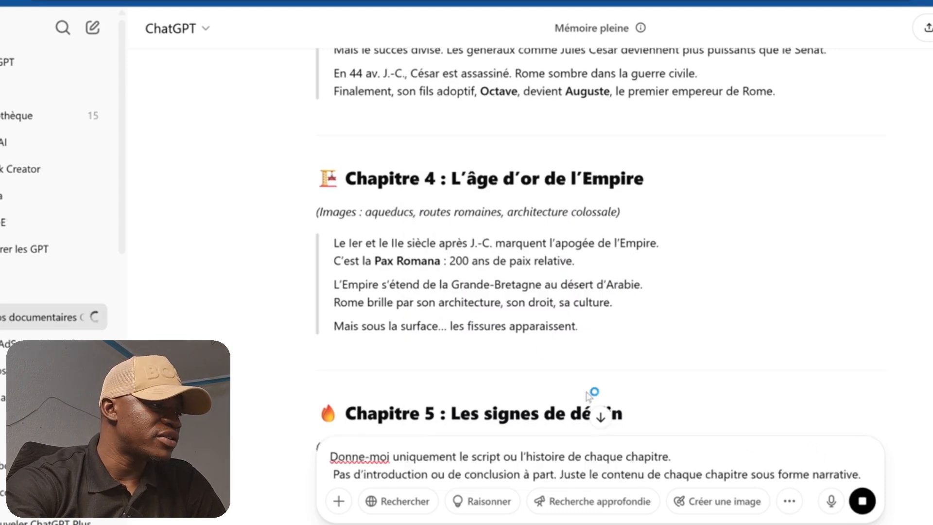
left_click(601, 416)
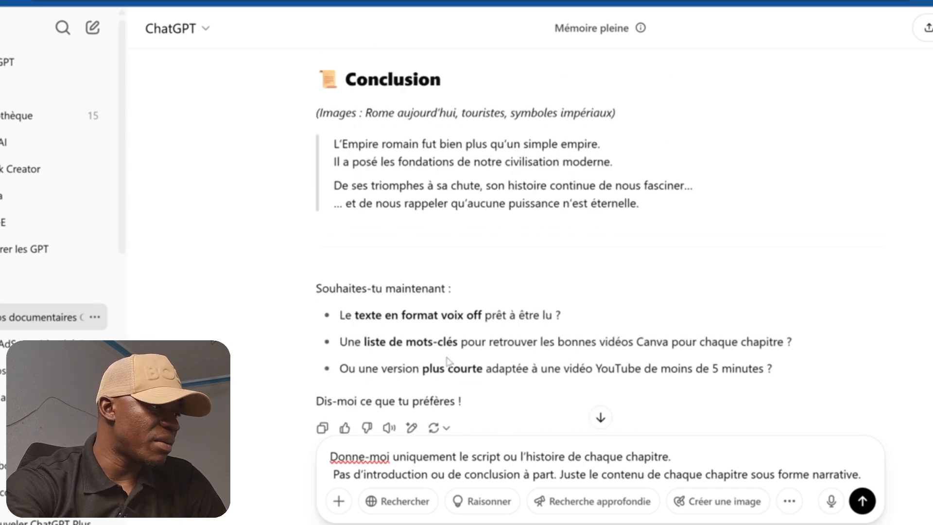
scroll(535, 354, "down", 2)
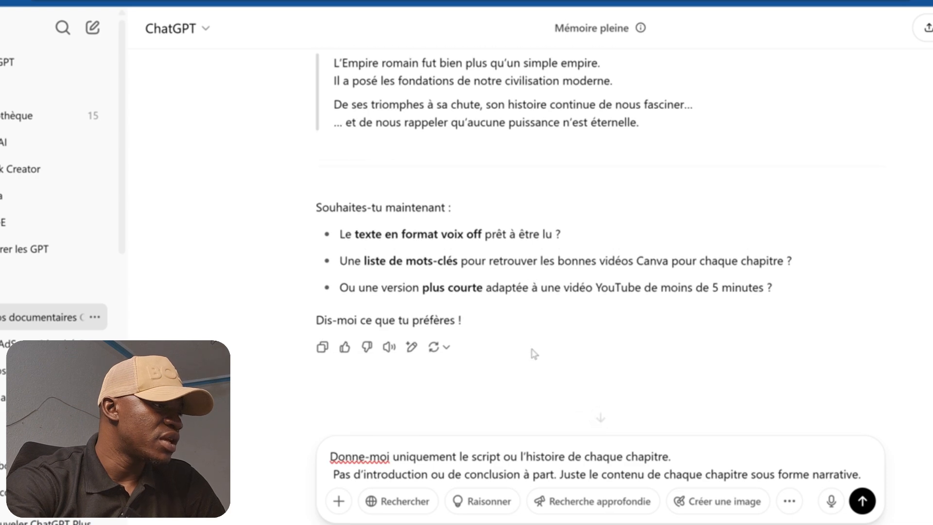
left_click(858, 499)
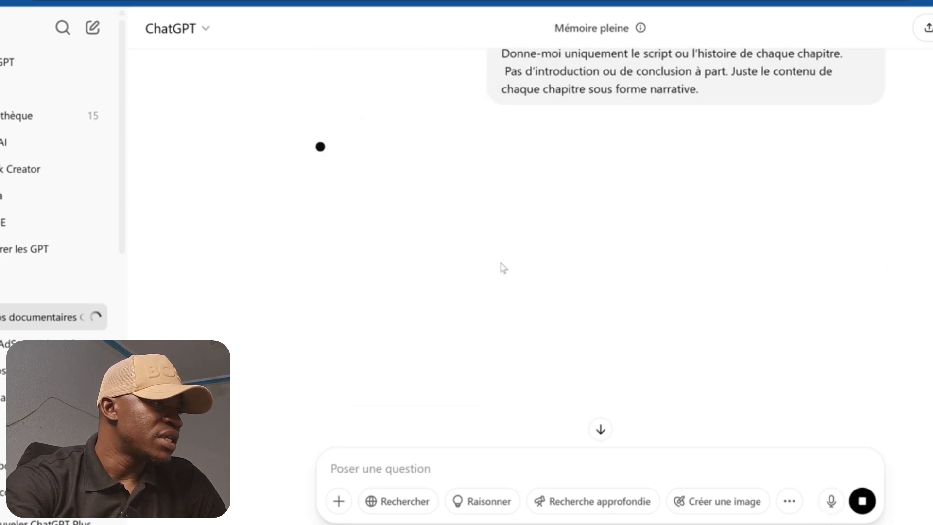
Read through the narrative script of the Roman Empire documentary from Chapitre 1 to Chapitre 6 as it is generated.
scroll(500, 267, "up", 4)
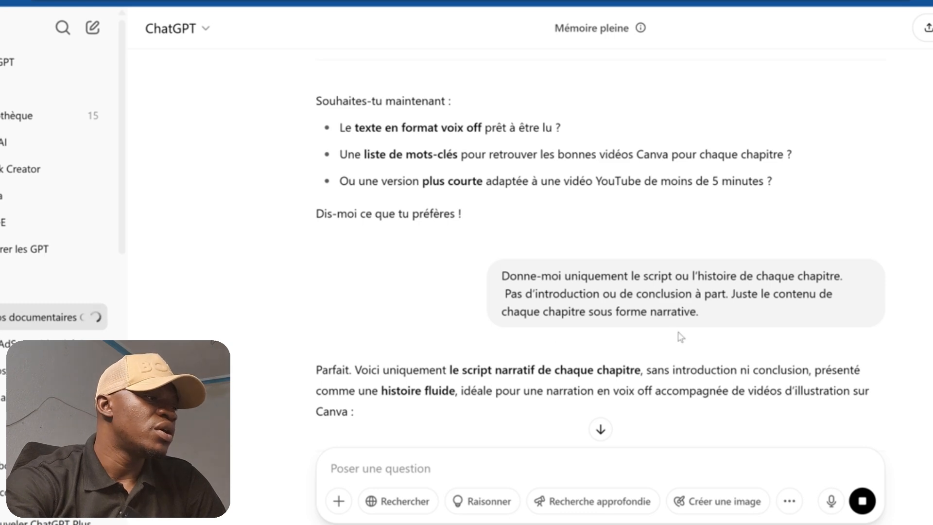
scroll(680, 336, "down", 5)
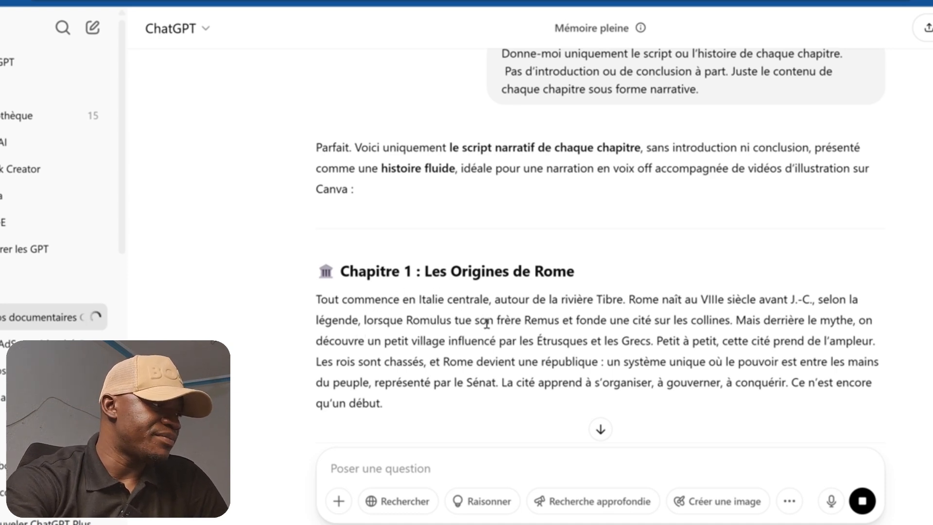
scroll(488, 329, "down", 2)
scroll(369, 287, "down", 6)
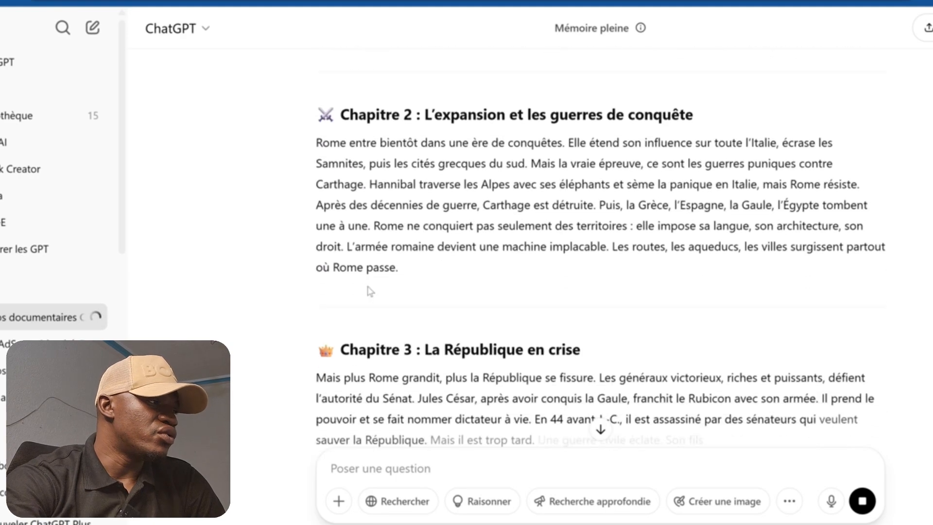
scroll(369, 287, "down", 3)
scroll(454, 376, "down", 3)
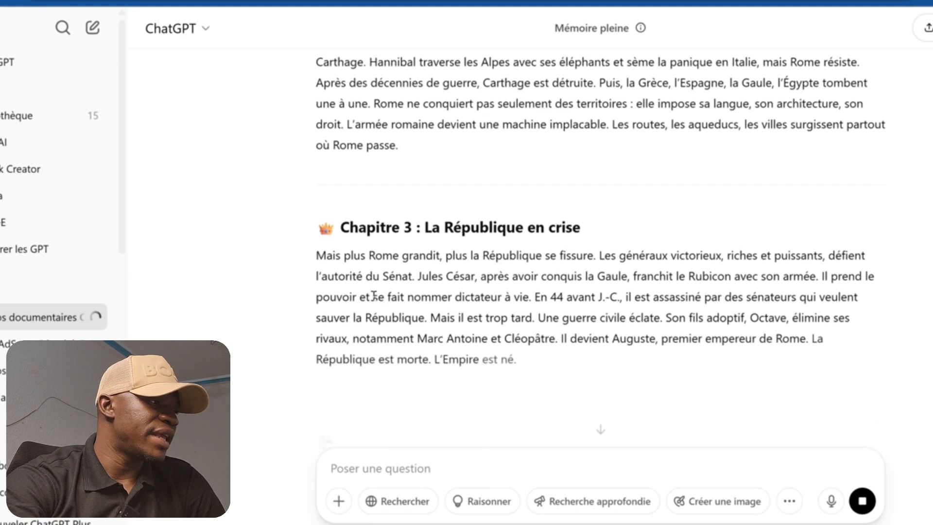
scroll(457, 378, "down", 1)
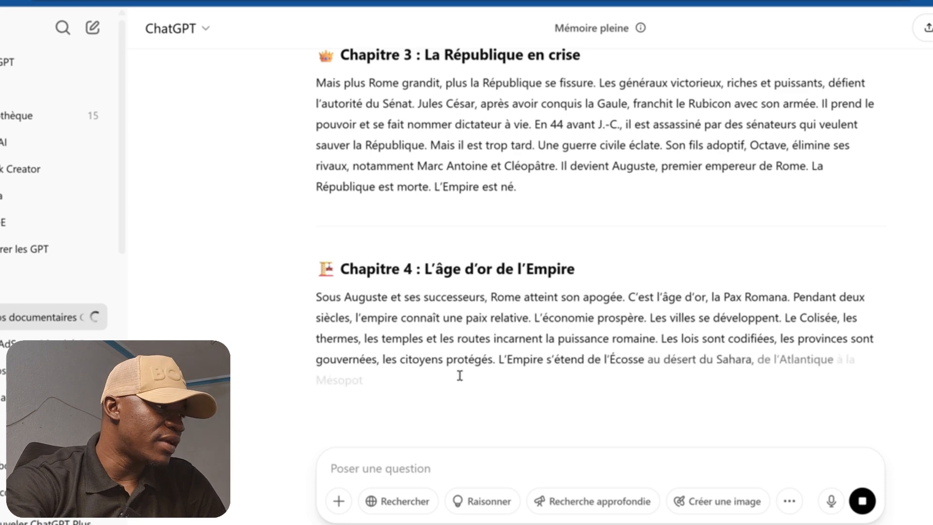
scroll(460, 380, "down", 1)
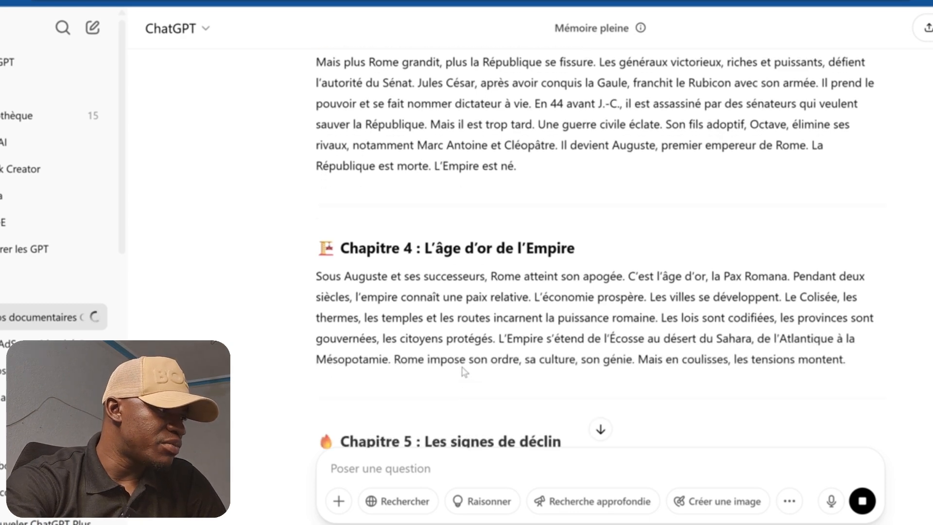
scroll(516, 361, "down", 3)
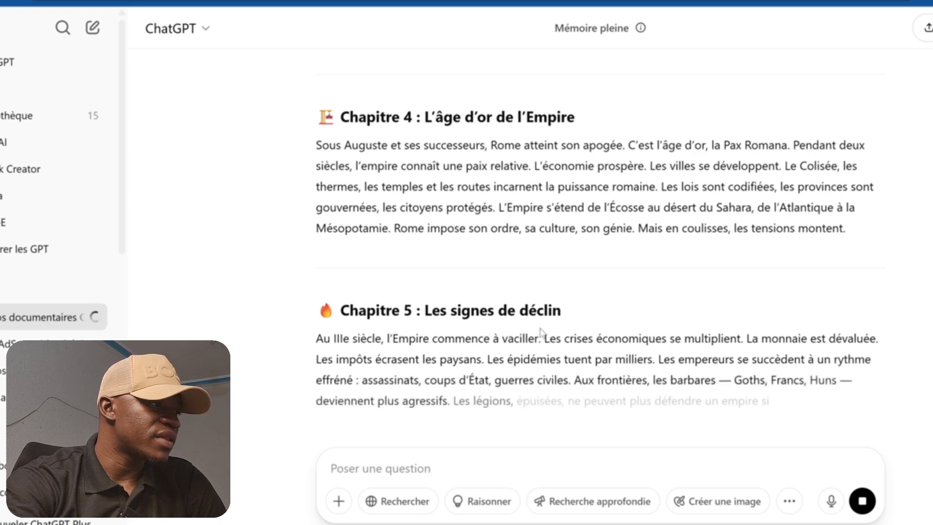
scroll(481, 359, "down", 1)
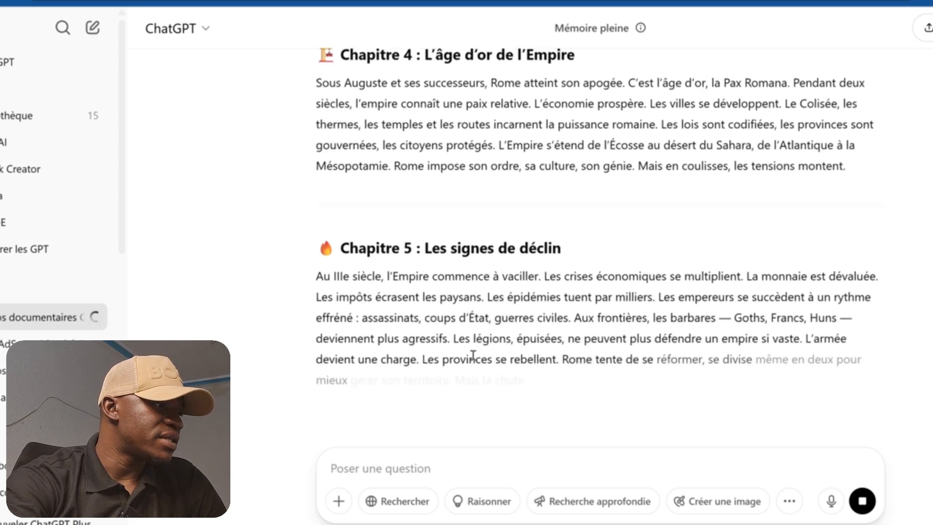
scroll(472, 355, "down", 2)
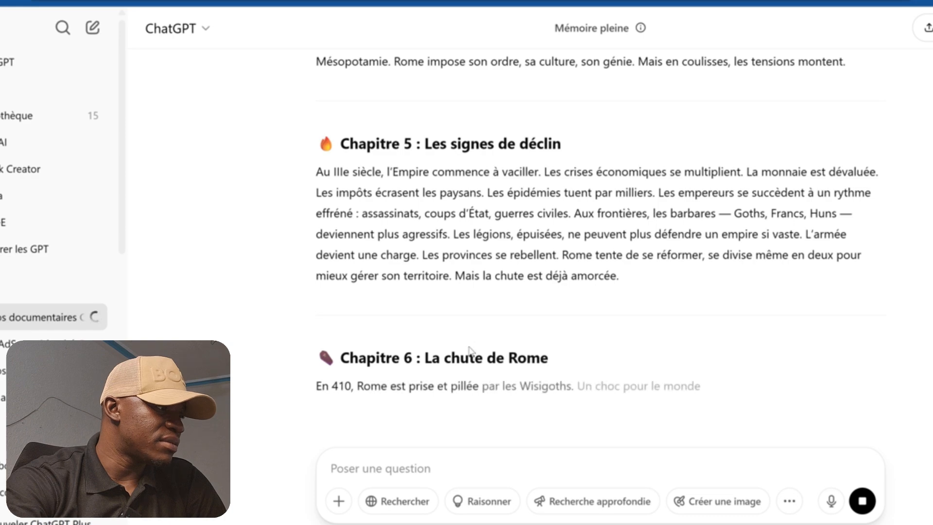
scroll(470, 349, "down", 1)
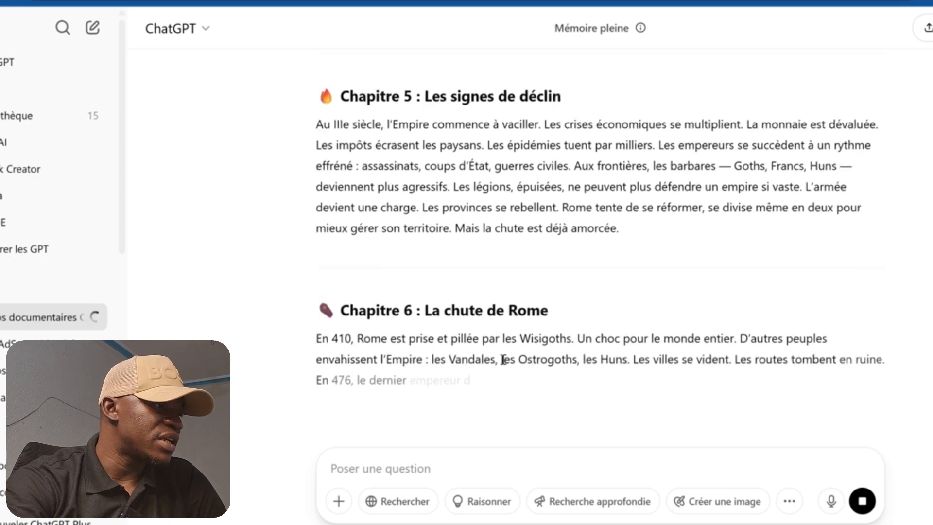
scroll(492, 354, "up", 5)
scroll(583, 194, "down", 6)
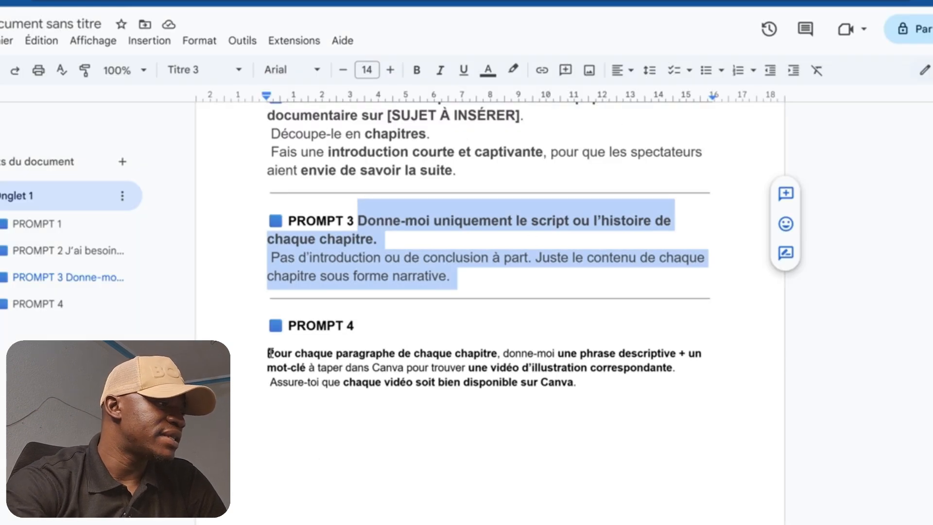
In the Google Docs document, copy the PROMPT 4 text requesting a descriptive phrase and Canva keyword for each paragraph.
left_click_drag(263, 353, 578, 386)
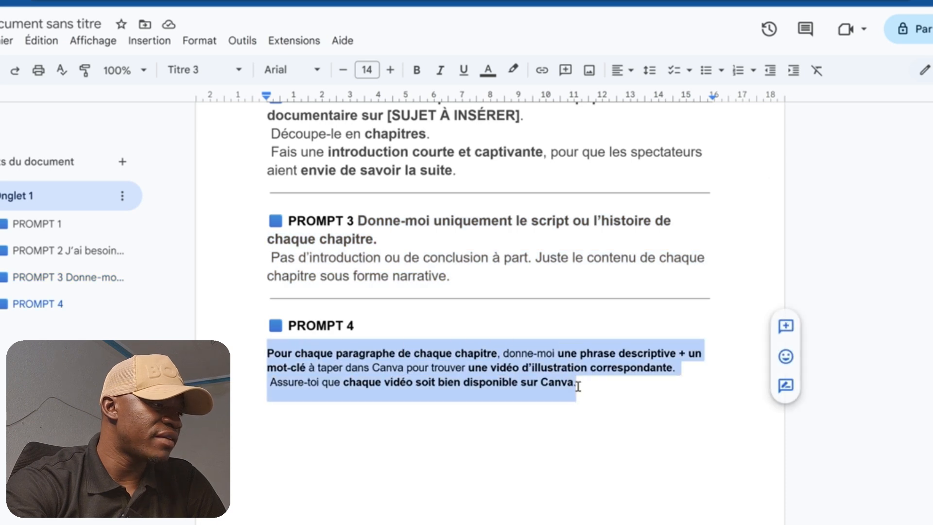
right_click(497, 375)
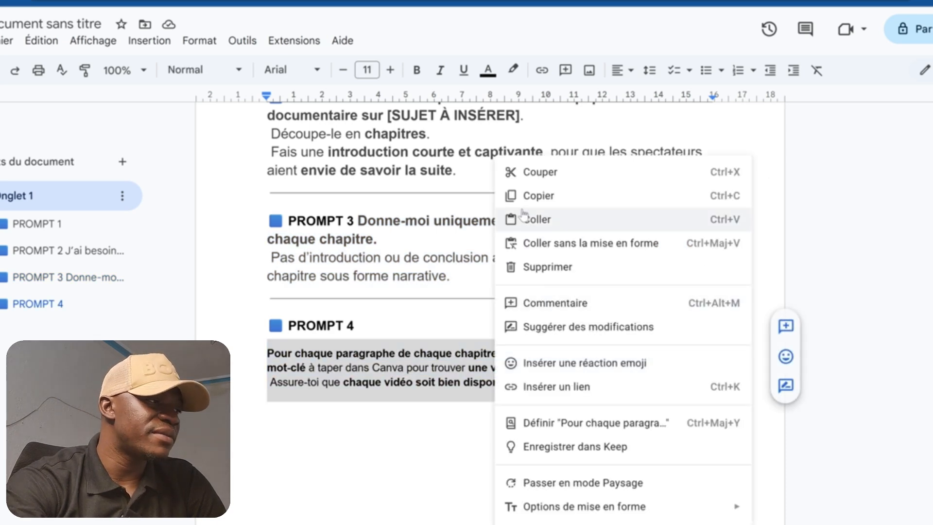
left_click(539, 196)
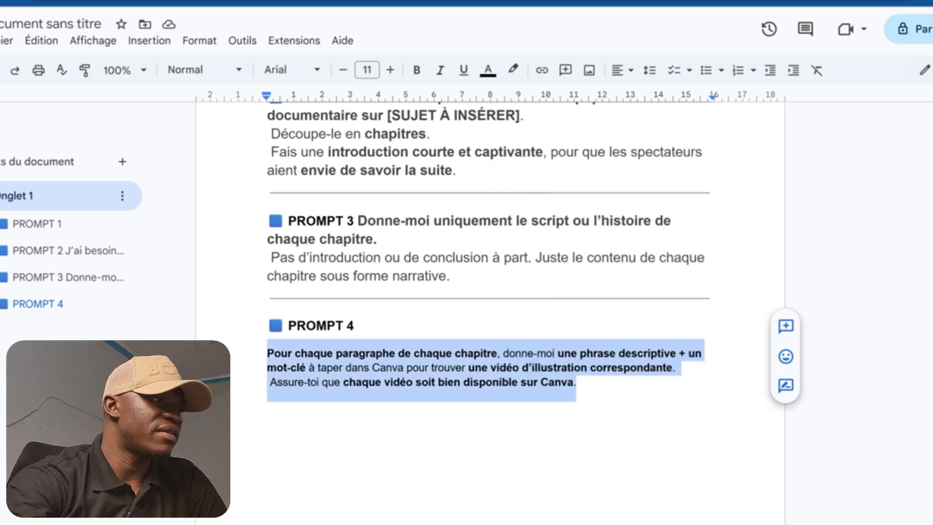
Switch back to ChatGPT, then paste and send the PROMPT 4 request for descriptive phrases and Canva keywords.
key("ctrl+Tab")
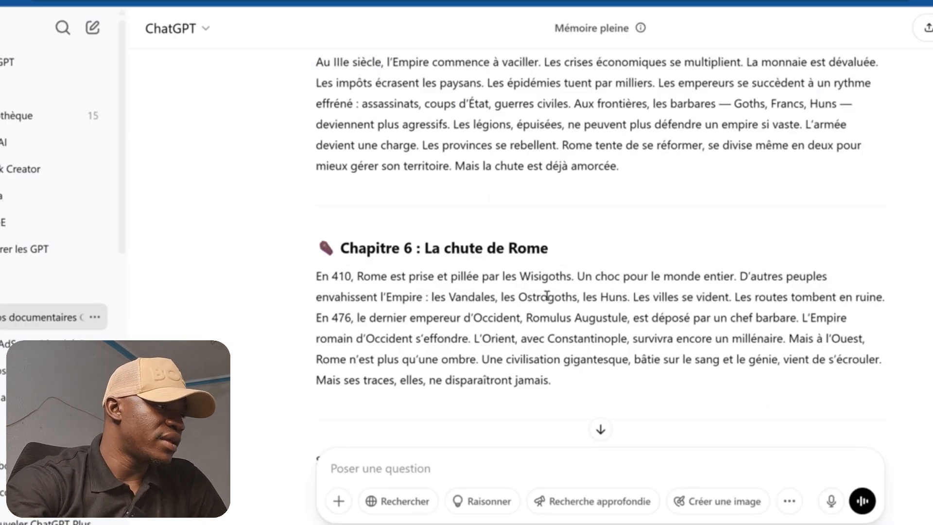
scroll(546, 305, "down", 2)
scroll(545, 305, "down", 1)
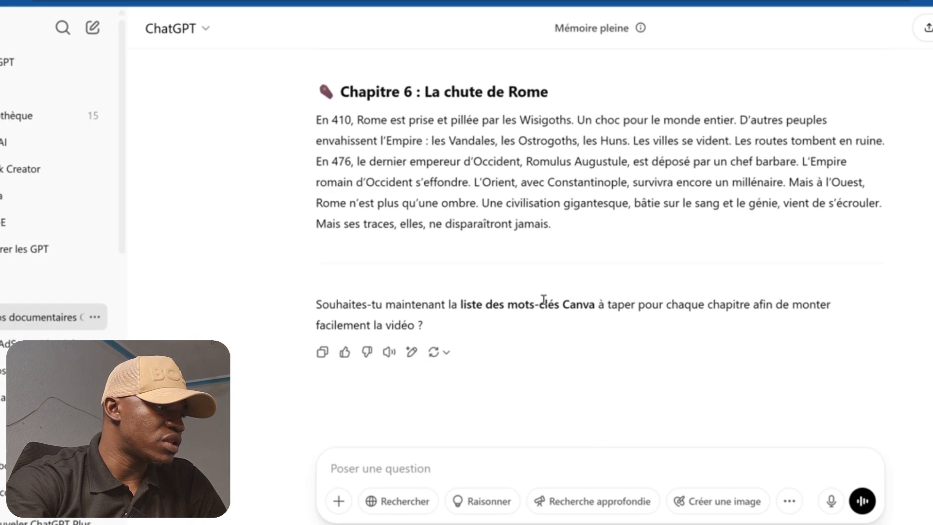
right_click(461, 460)
left_click(468, 294)
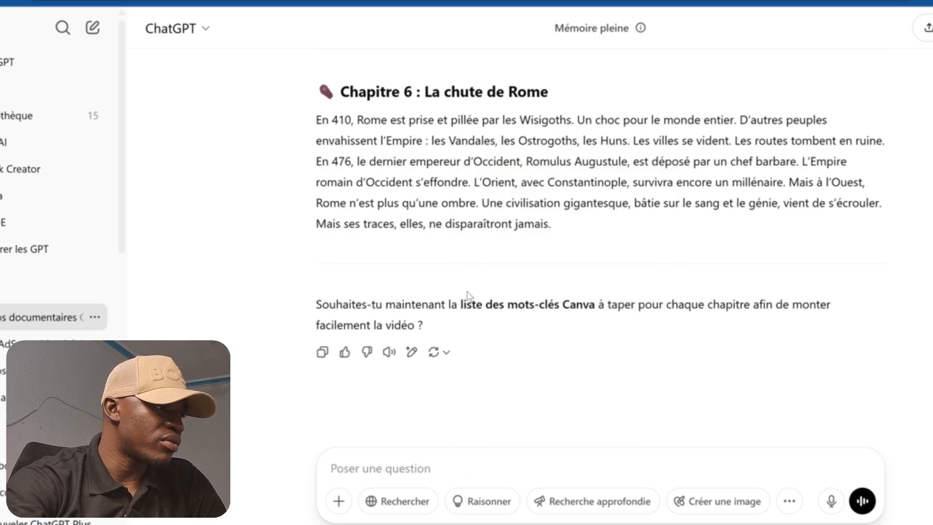
left_click(863, 501)
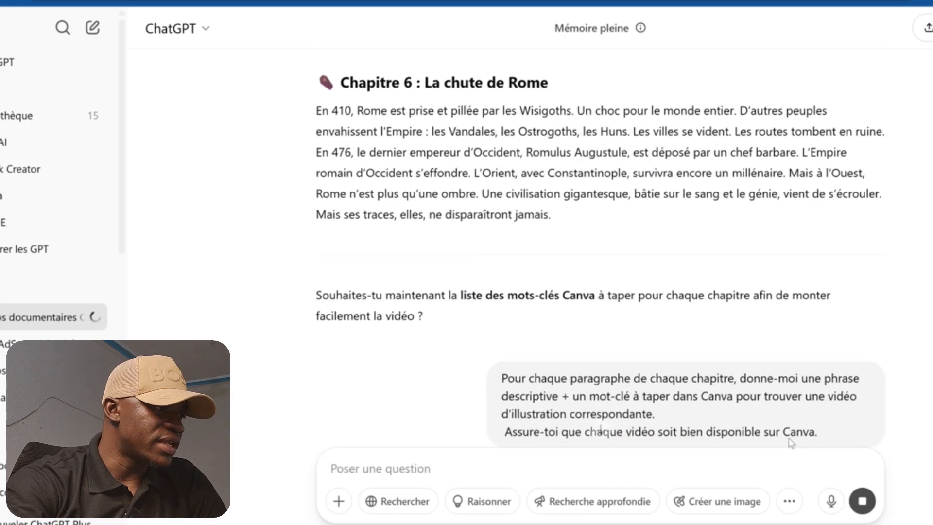
Review the descriptive phrases and Canva keywords suggested for each chapter, starting with Chapitre 1 and Chapitre 2.
scroll(592, 334, "up", 3)
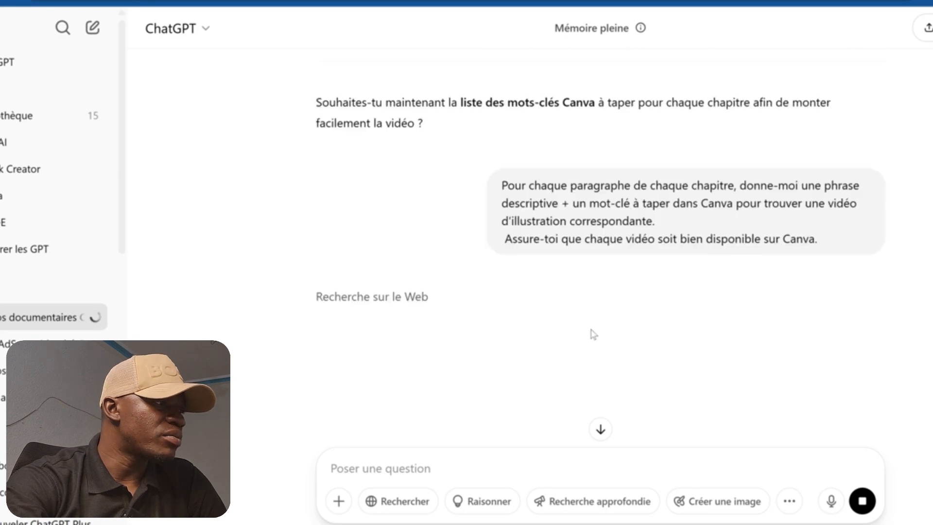
scroll(592, 334, "up", 1)
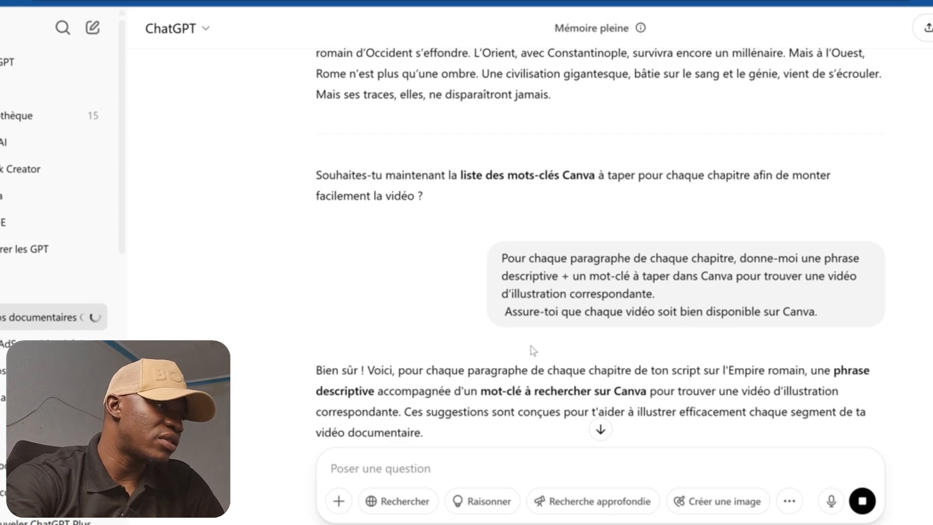
scroll(533, 348, "down", 10)
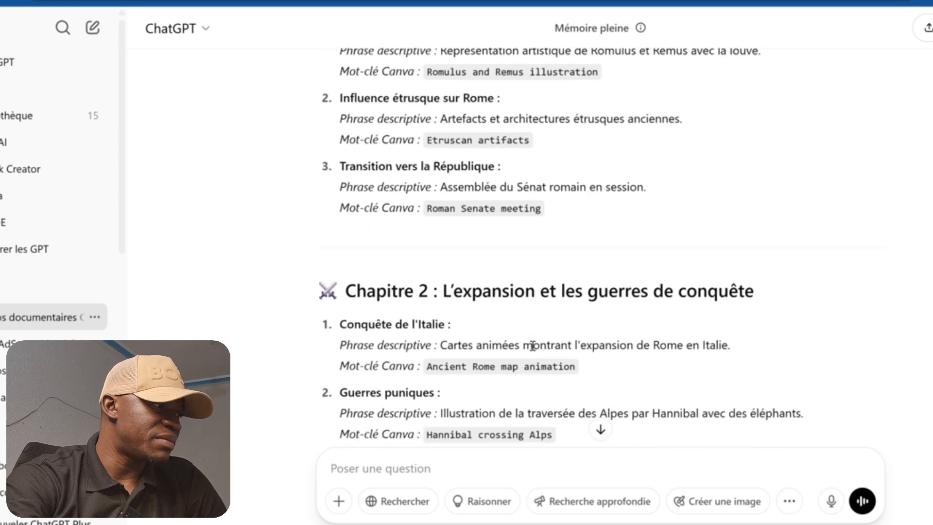
scroll(533, 346, "up", 3)
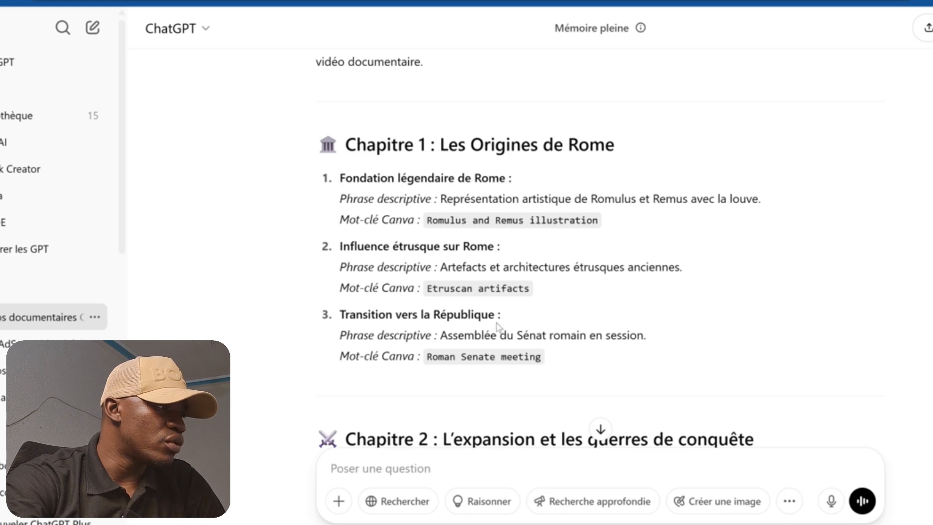
scroll(497, 326, "down", 5)
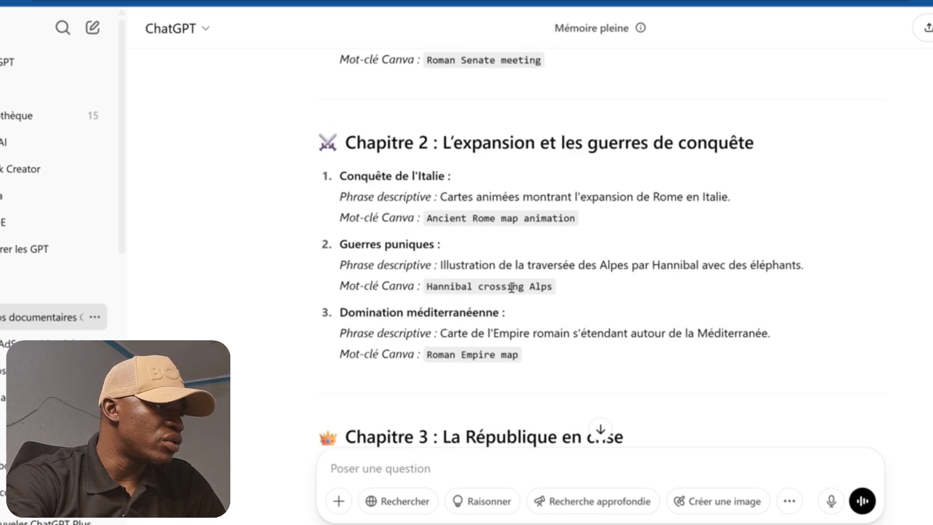
scroll(512, 287, "down", 5)
scroll(513, 279, "up", 12)
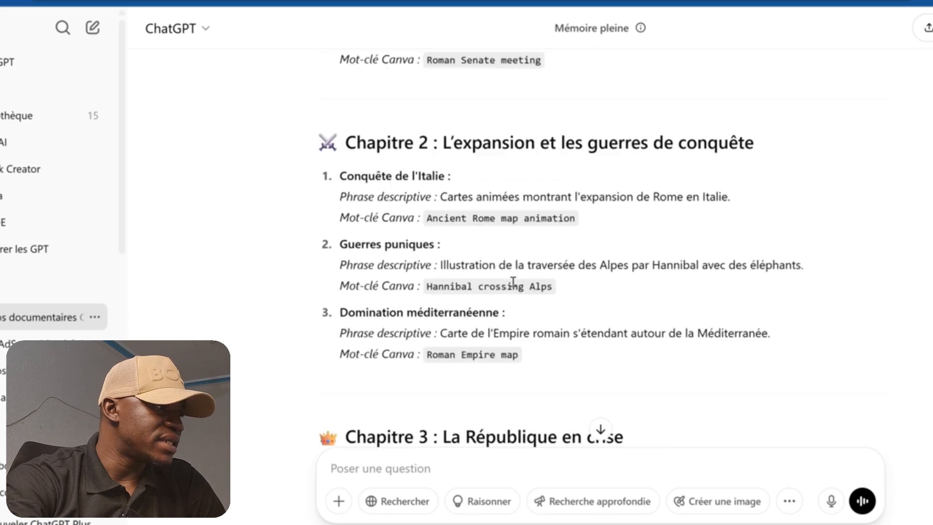
Copy the narrator's full text from the 30-second INTRODUCTION section of the earlier Roman Empire script.
scroll(567, 325, "up", 15)
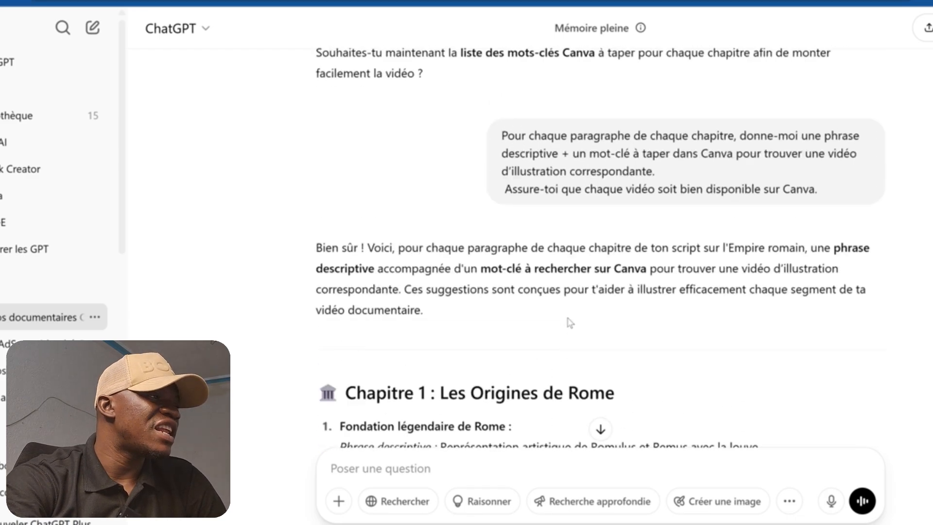
scroll(569, 322, "up", 18)
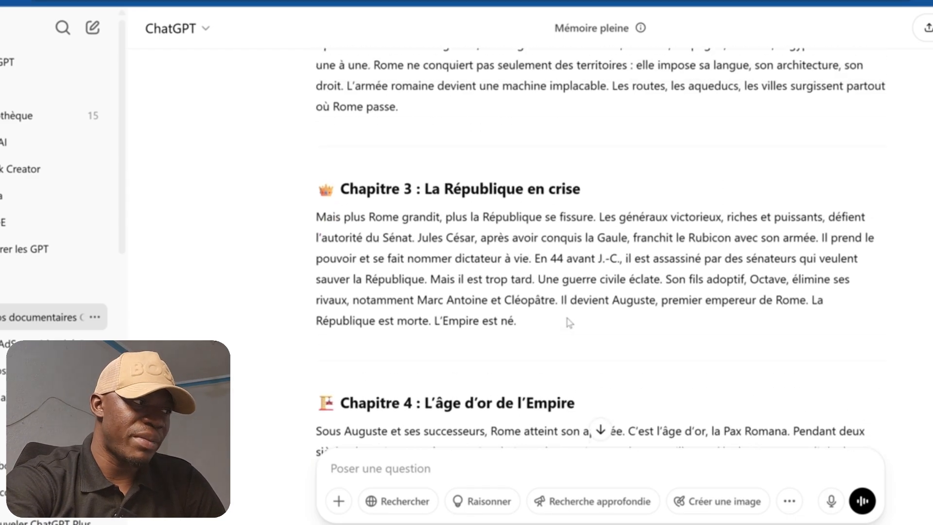
scroll(569, 322, "up", 18)
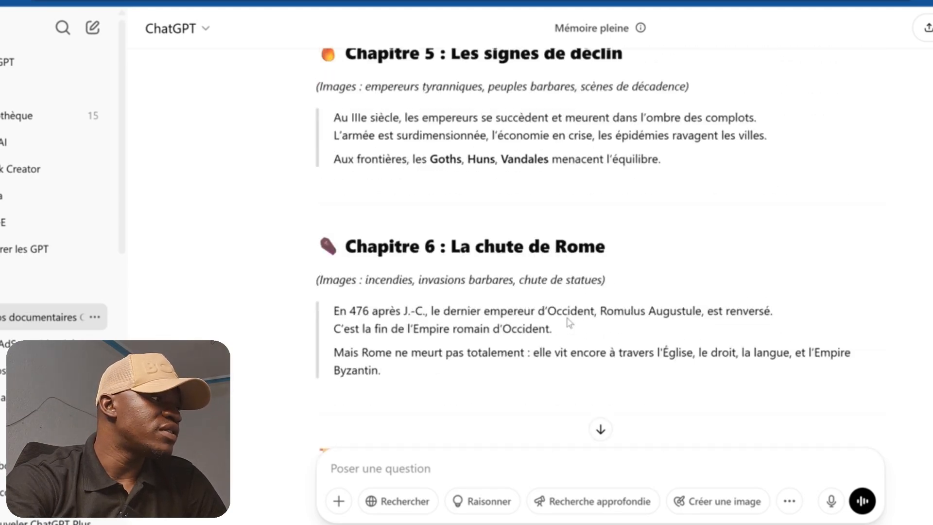
scroll(569, 323, "up", 16)
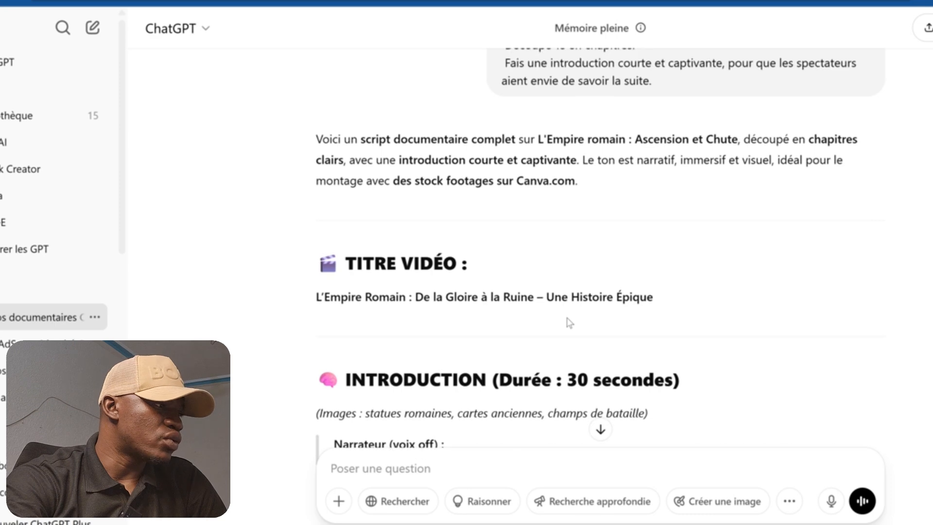
scroll(569, 323, "down", 4)
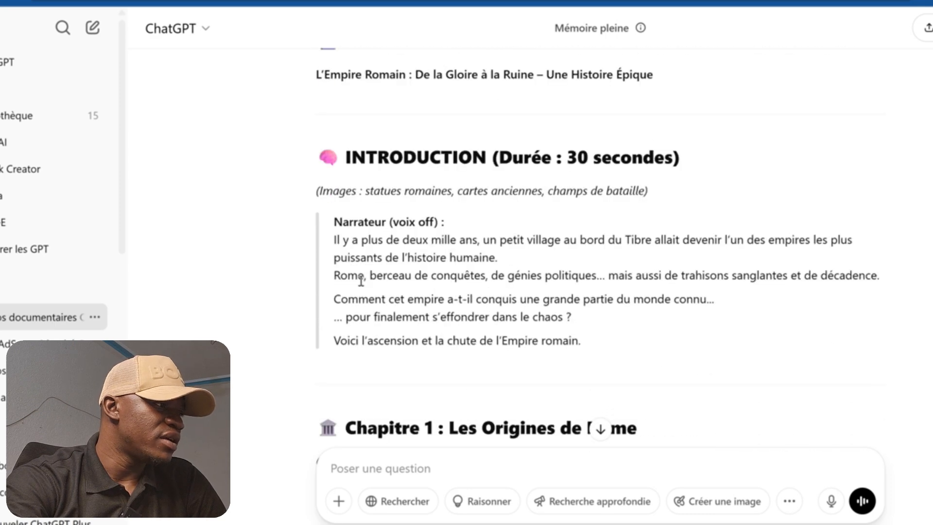
left_click_drag(332, 243, 643, 349)
right_click(472, 310)
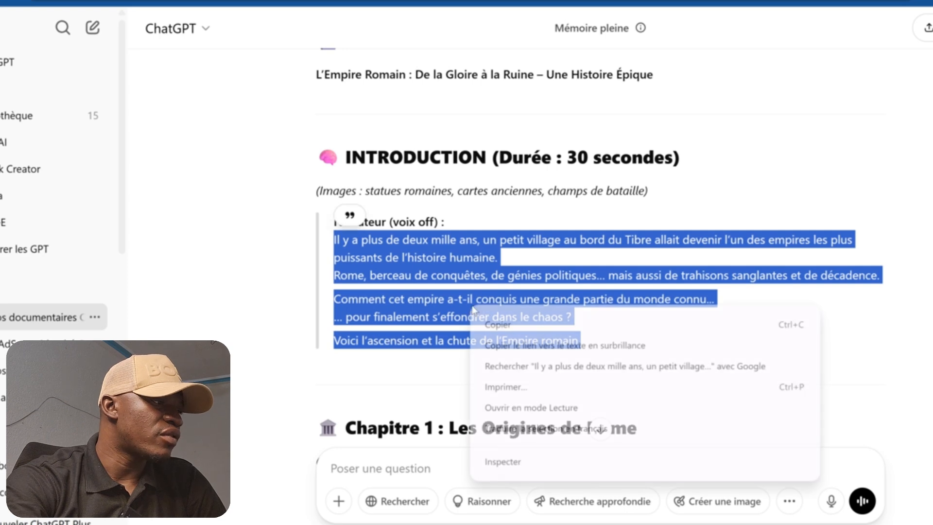
left_click(516, 322)
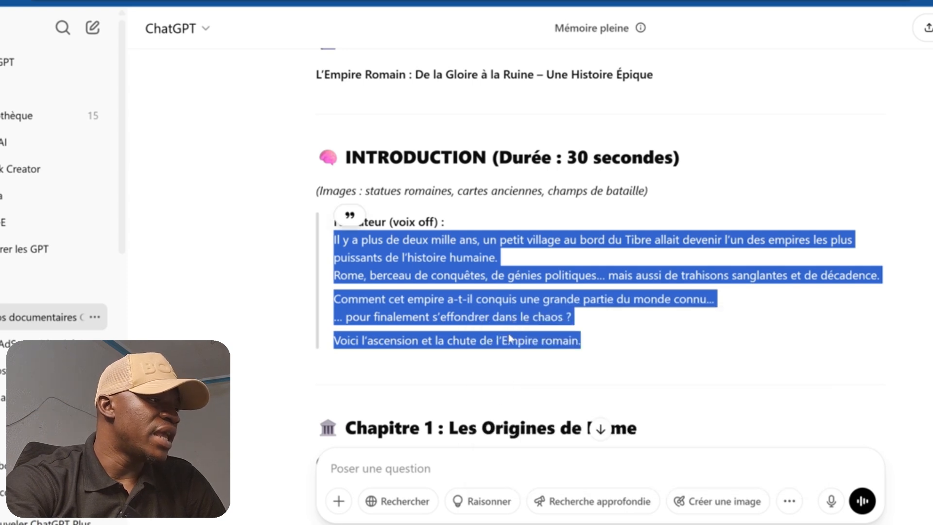
Send a message reading "VOICI L'introduction :" followed by the copied introduction, and review the suggested scenes and Canva keywords.
left_click(447, 471)
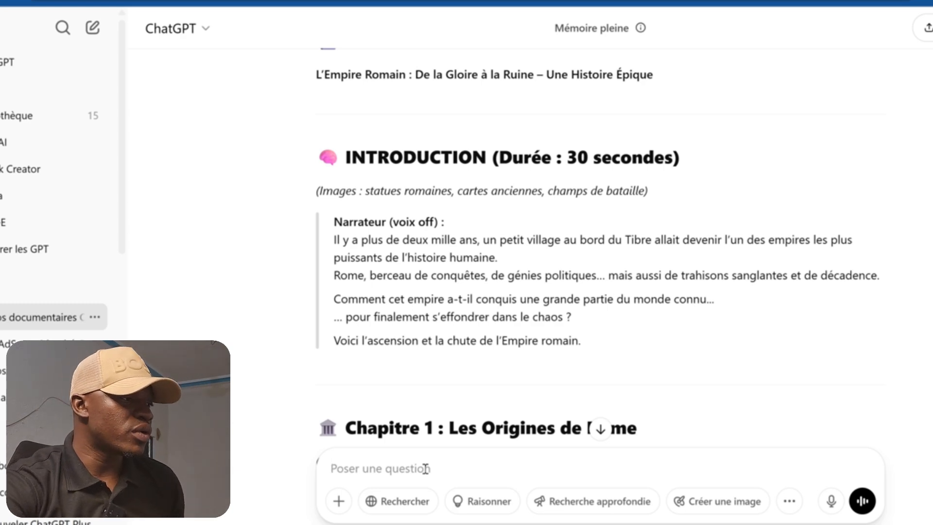
type("V")
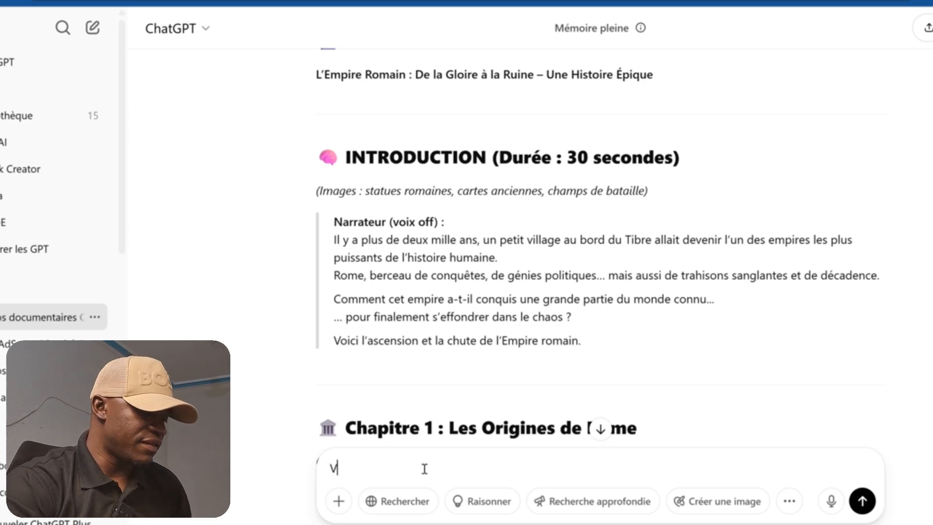
type("OICI")
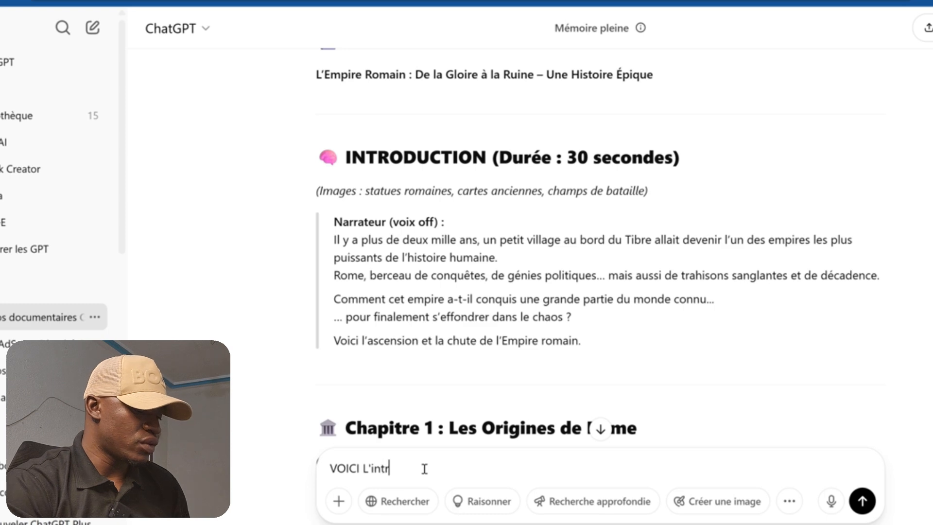
type("L'introduction :")
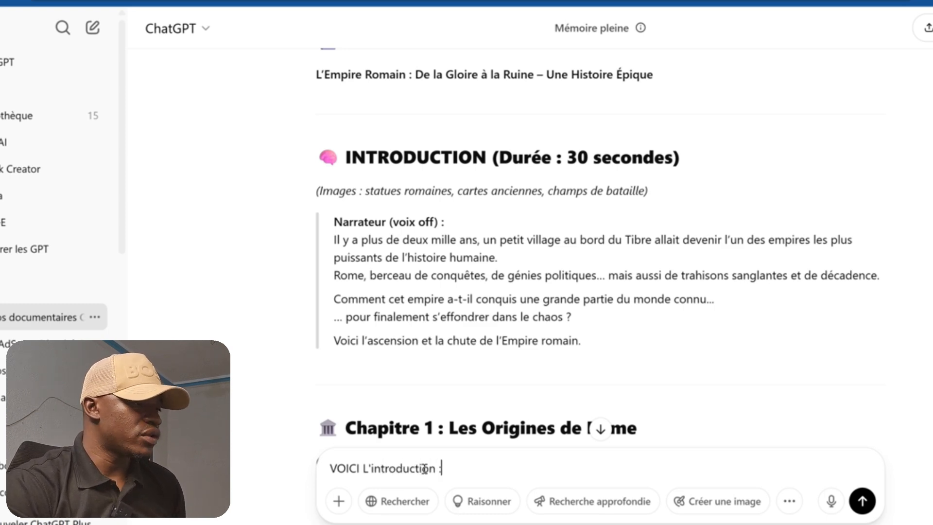
right_click(460, 465)
left_click(486, 296)
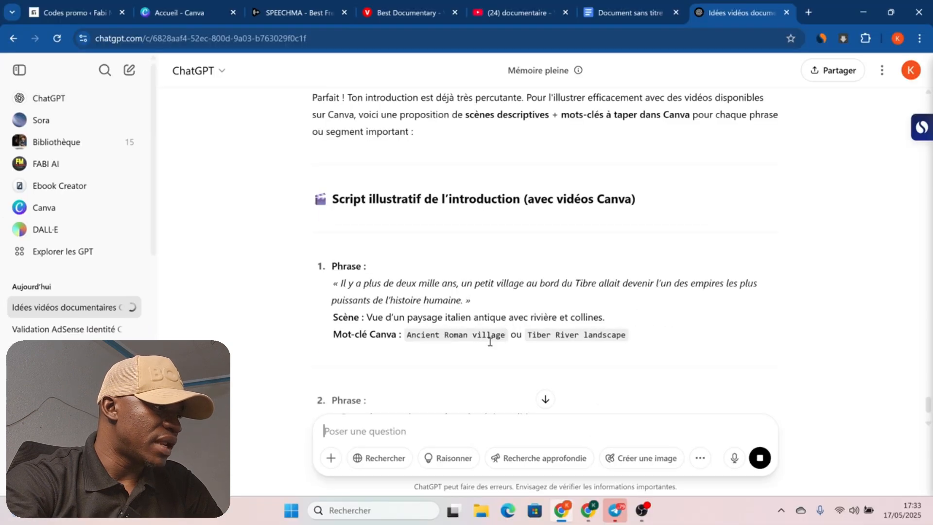
scroll(486, 340, "down", 2)
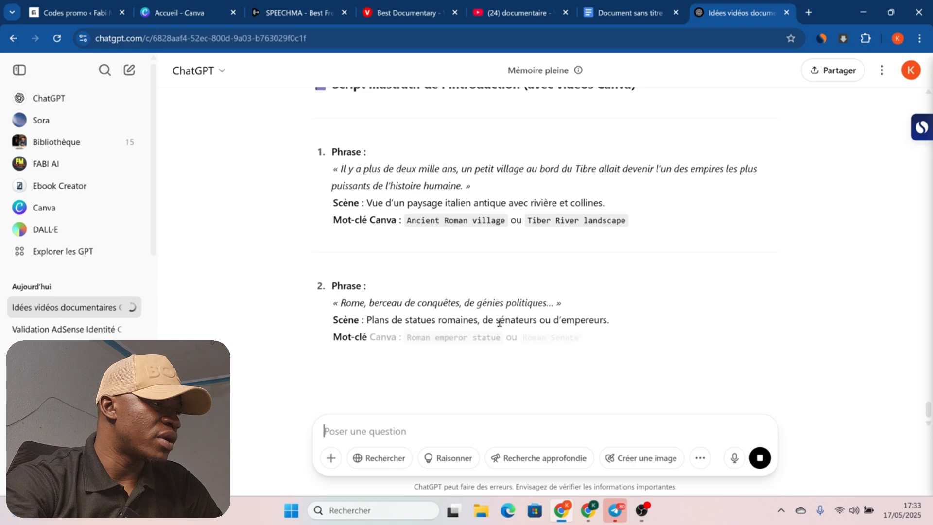
scroll(498, 311, "down", 3)
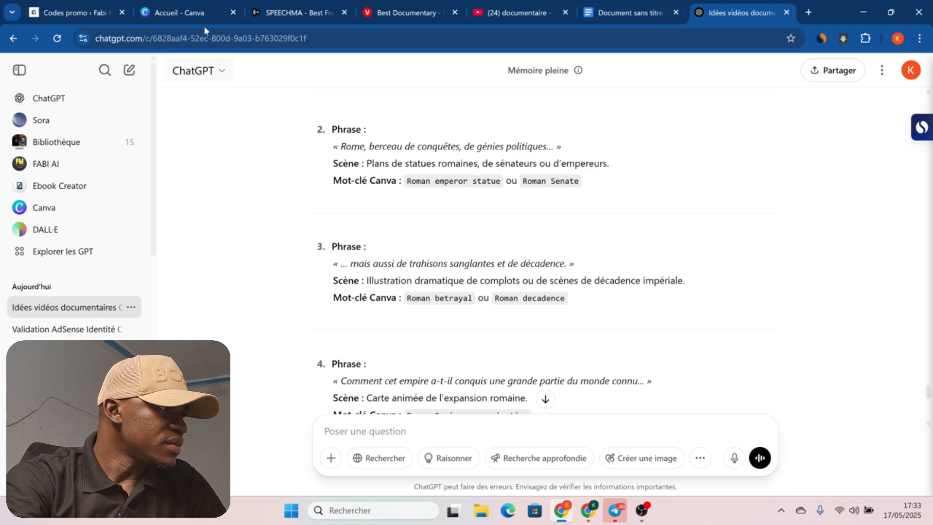
Switch to Canva and create a new blank landscape video design (Vidéo Paysage).
left_click(189, 13)
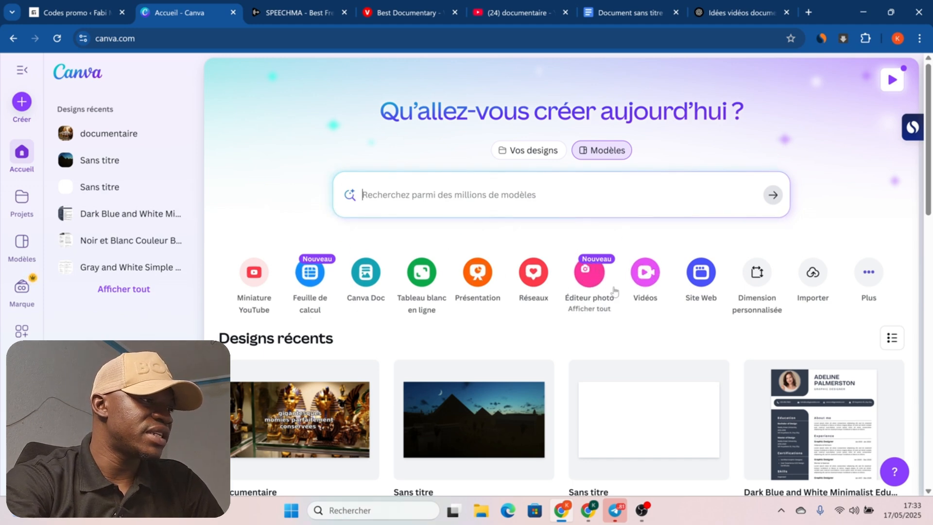
left_click(646, 275)
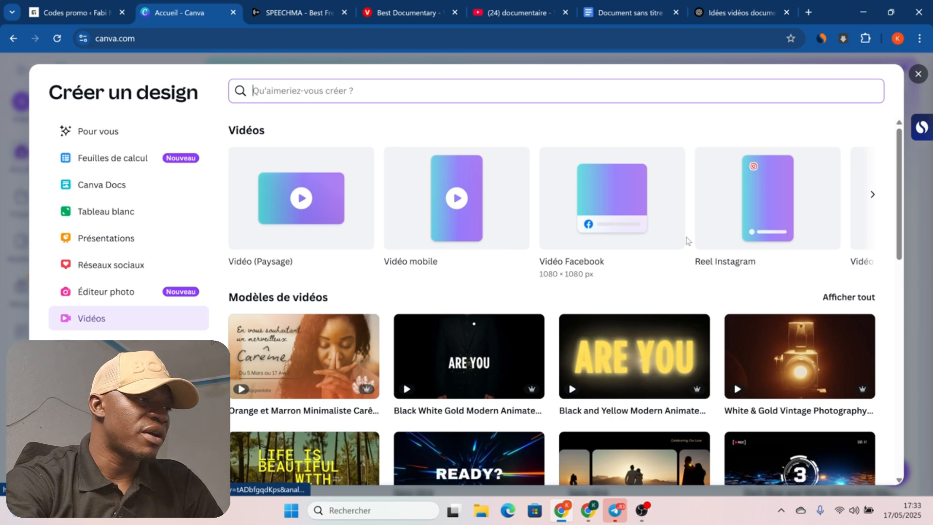
left_click(284, 222)
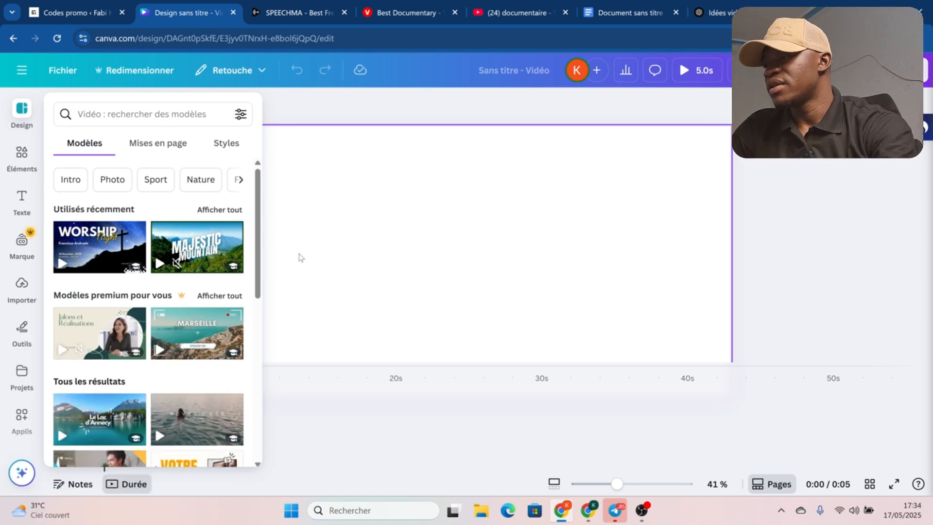
Switch back to ChatGPT and copy the introduction's voice-over text beneath the video title "L'Empire Romain : De la Gloire à la Ruine".
left_click(722, 15)
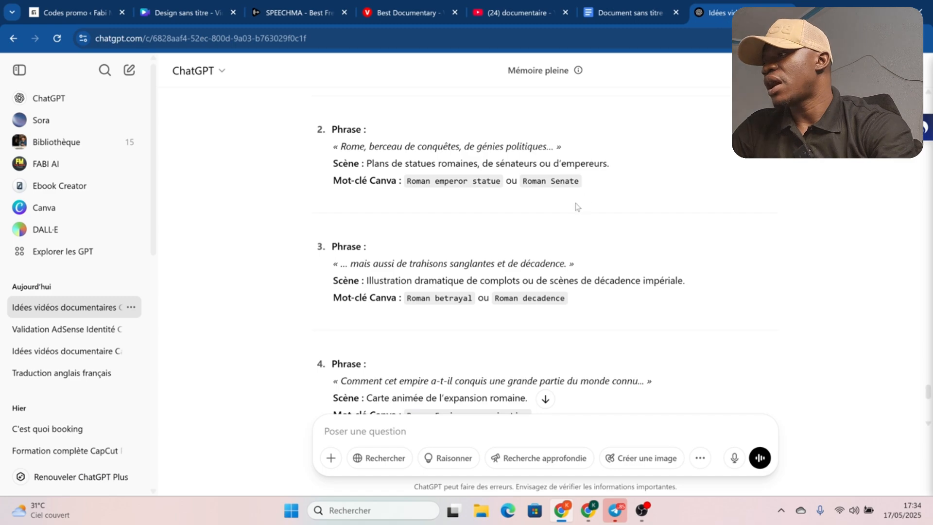
scroll(576, 206, "up", 15)
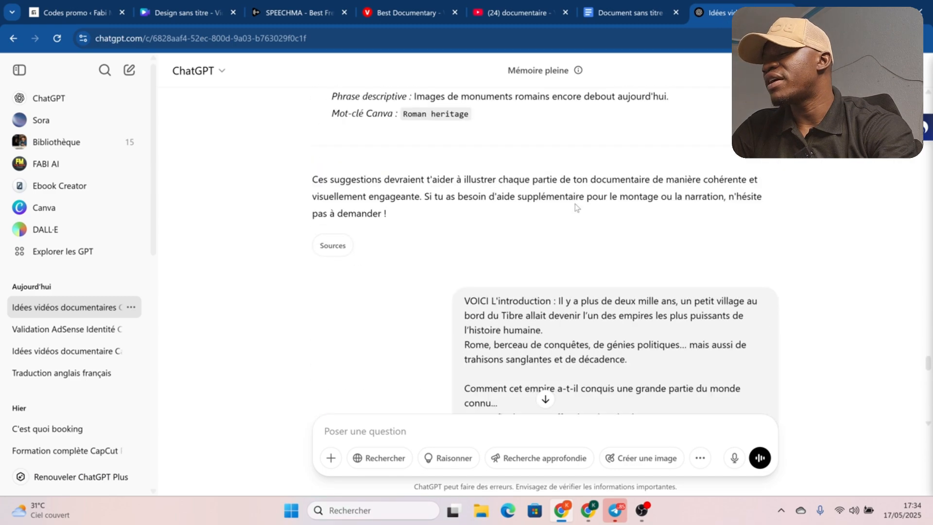
scroll(577, 207, "up", 15)
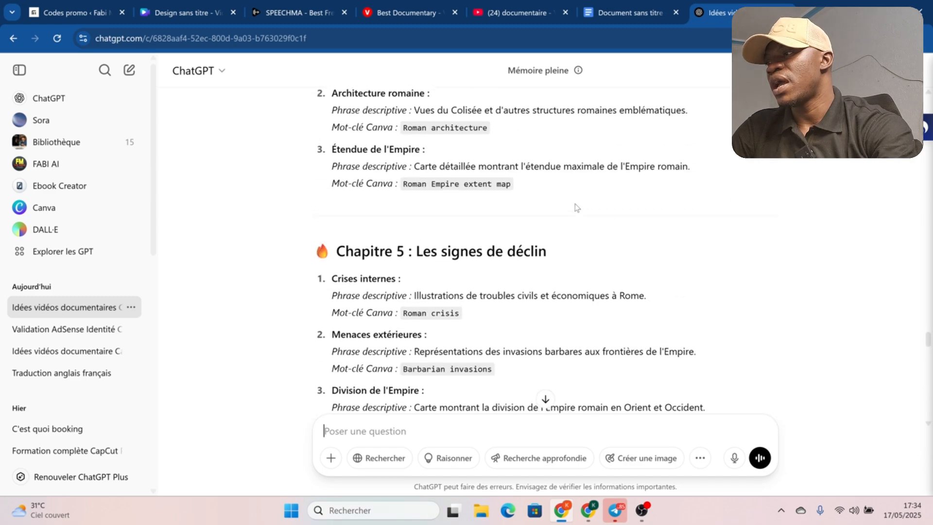
scroll(576, 208, "up", 15)
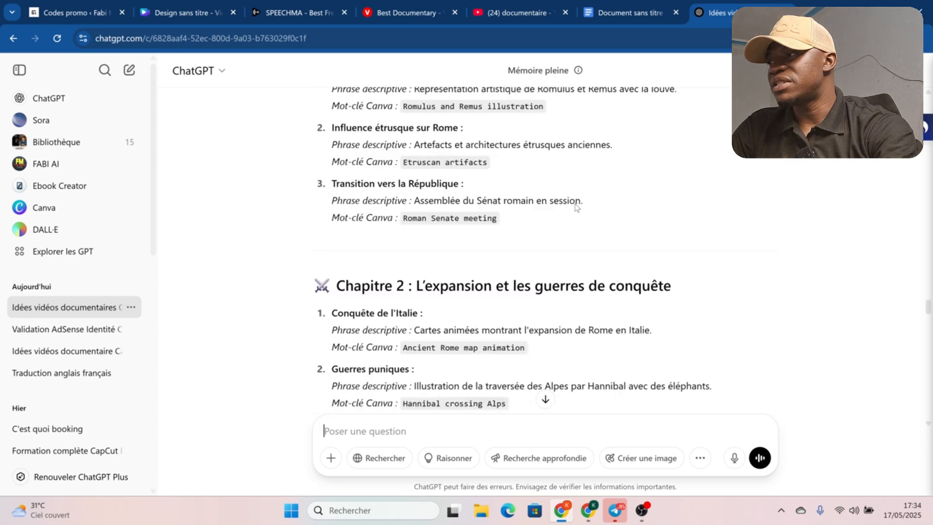
scroll(577, 207, "up", 15)
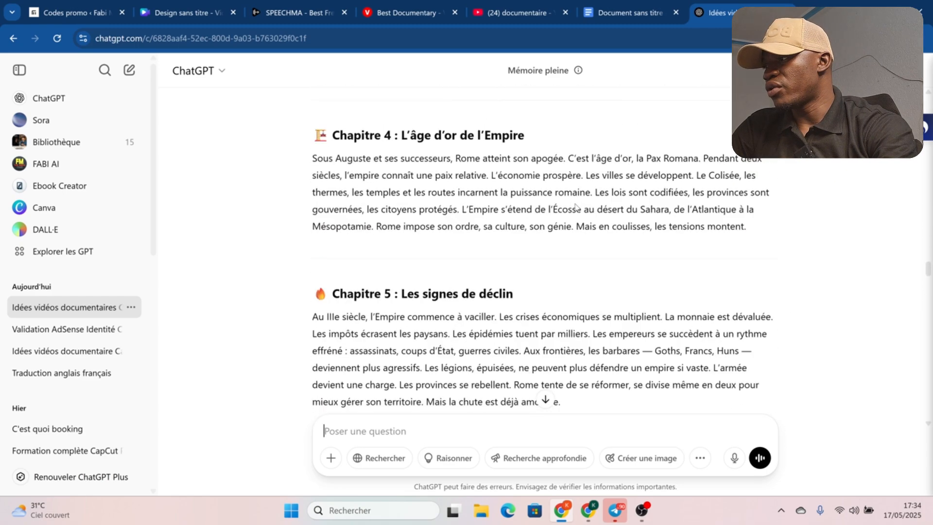
scroll(576, 208, "up", 5)
scroll(576, 207, "down", 5)
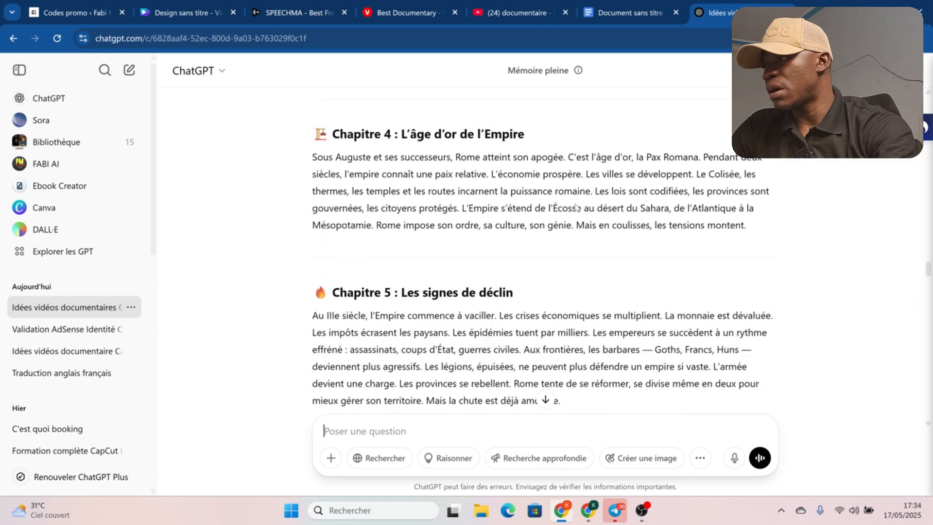
scroll(575, 204, "up", 15)
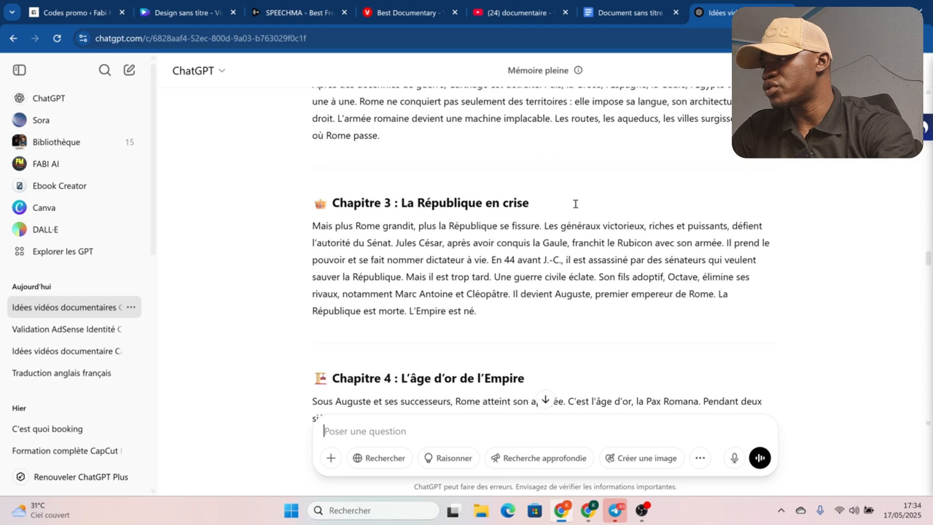
scroll(575, 204, "up", 20)
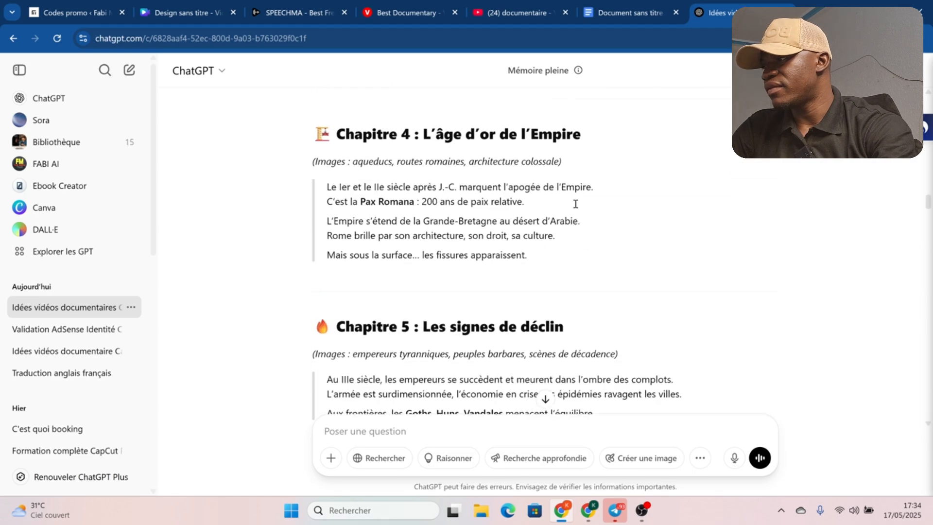
scroll(575, 204, "up", 13)
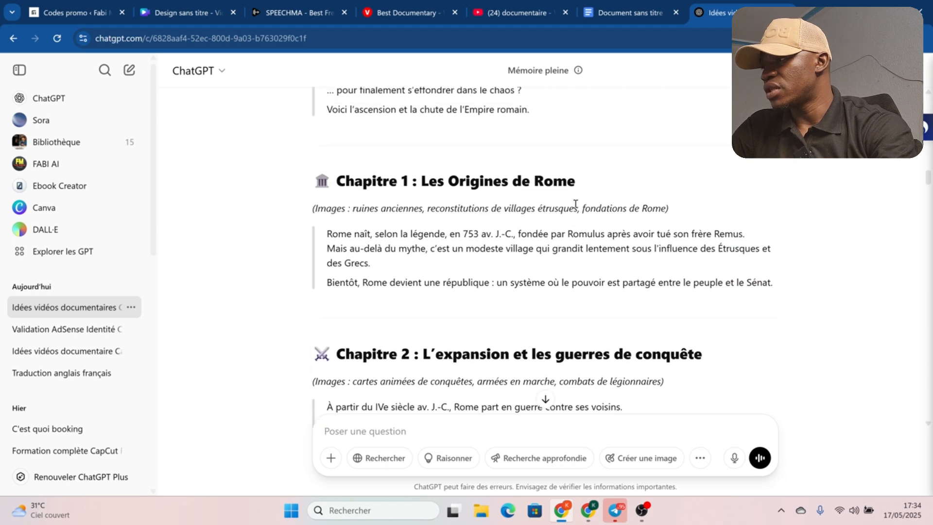
scroll(575, 204, "up", 3)
scroll(429, 323, "down", 1)
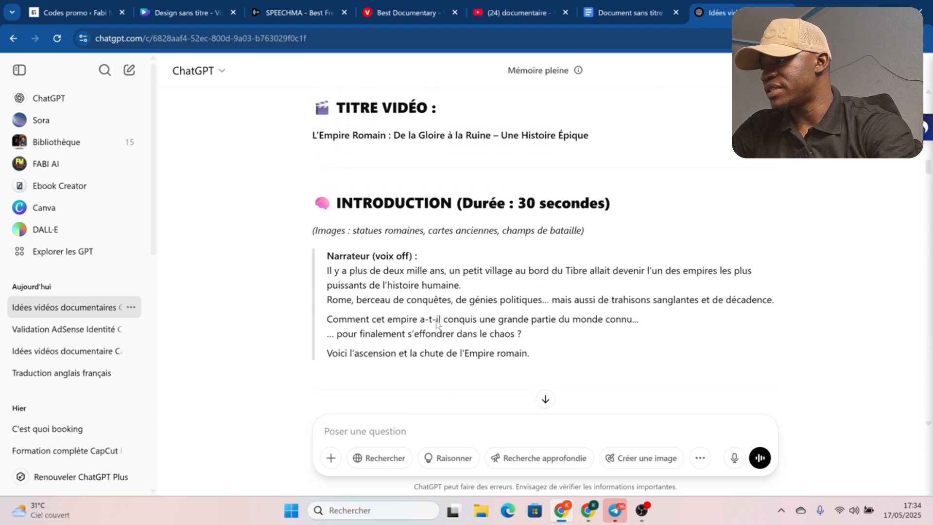
left_click_drag(334, 271, 556, 352)
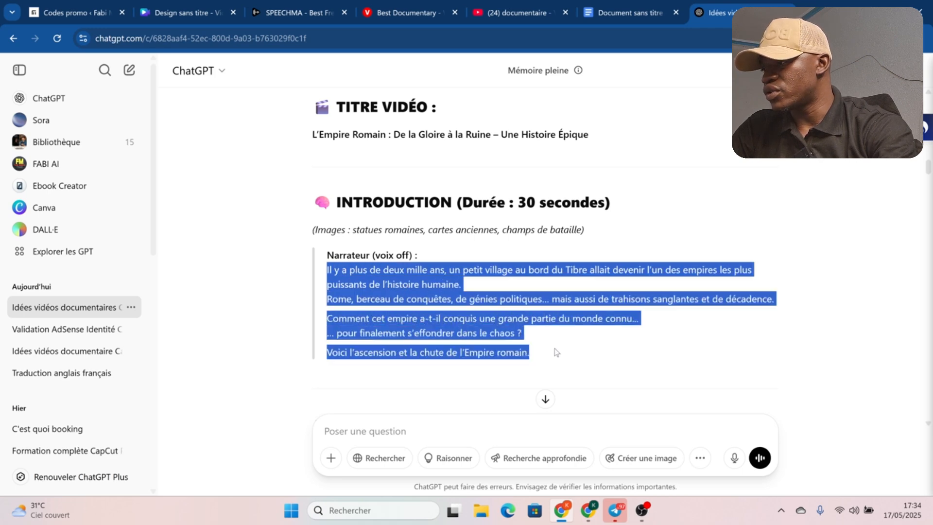
right_click(459, 320)
left_click(476, 336)
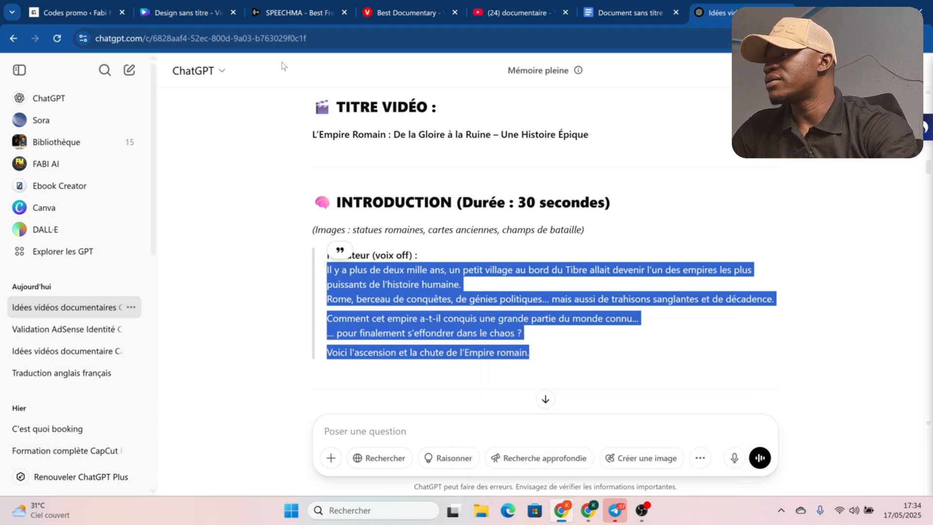
Switch to Speechma, paste the copied introduction as the input text, and check its end.
left_click(286, 16)
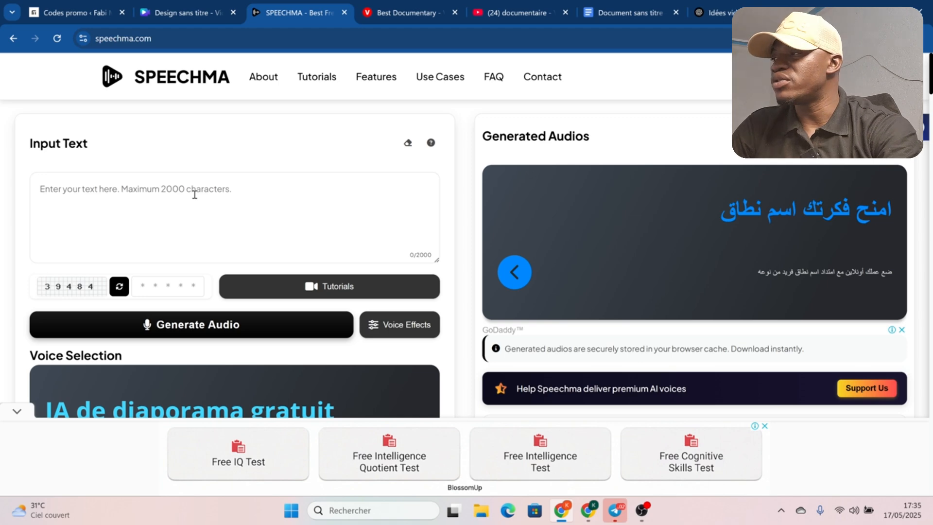
left_click(145, 188)
right_click(144, 188)
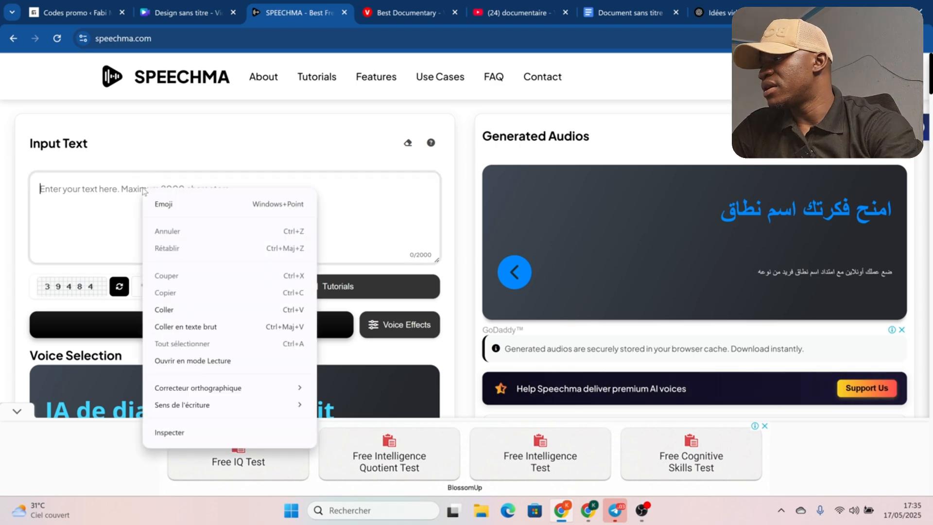
left_click(177, 310)
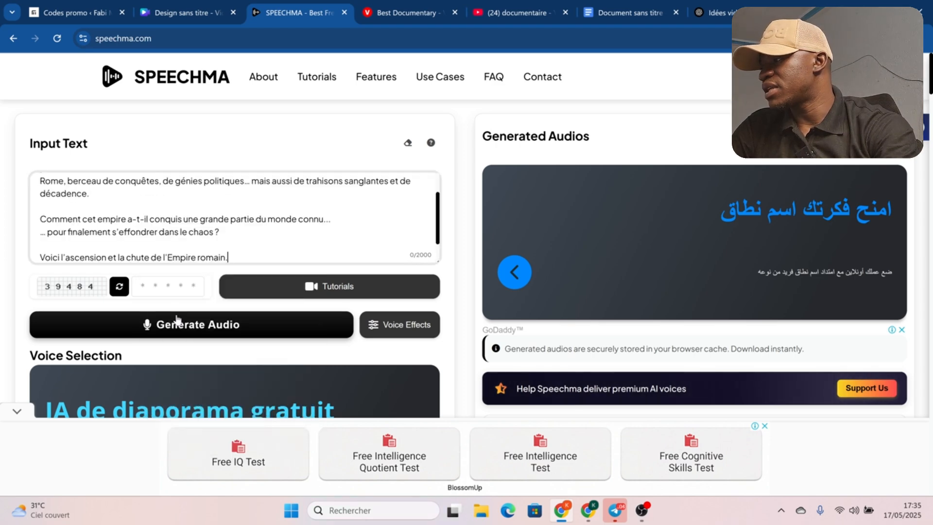
scroll(254, 226, "down", 2)
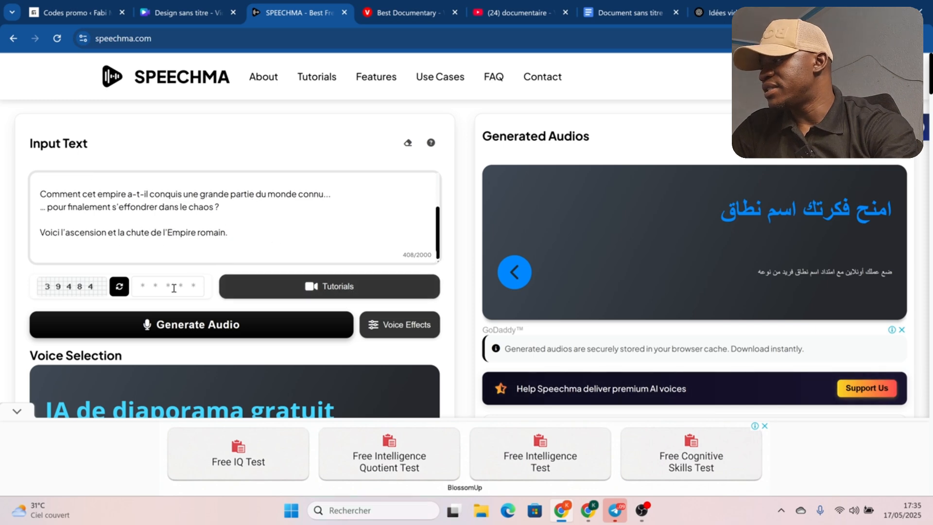
Review the voice effects settings without changing them and select the male French voice Henri from France.
left_click(388, 330)
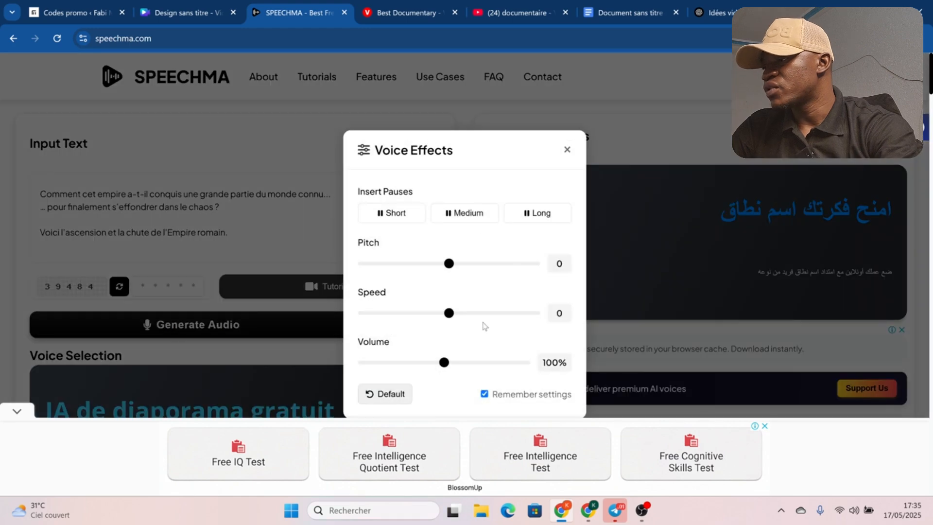
left_click(30, 303)
scroll(302, 327, "down", 5)
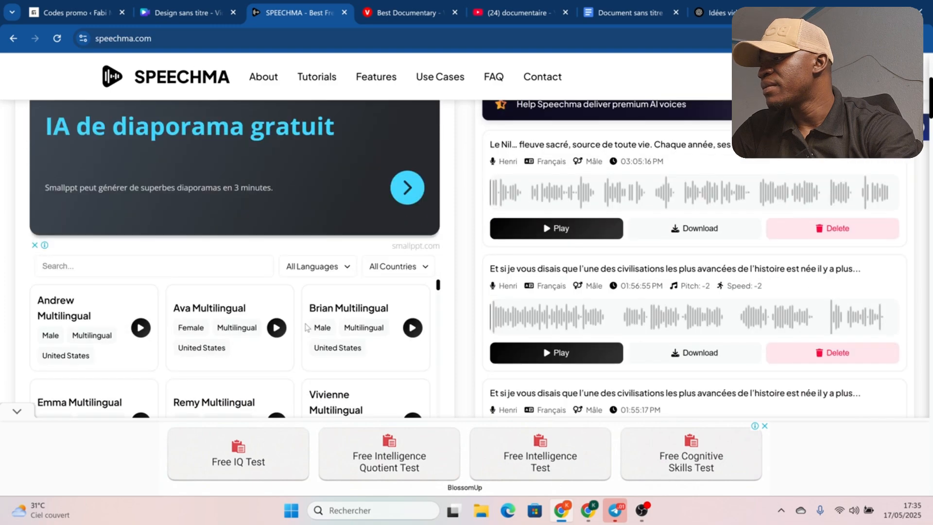
scroll(307, 328, "down", 3)
scroll(307, 324, "down", 4)
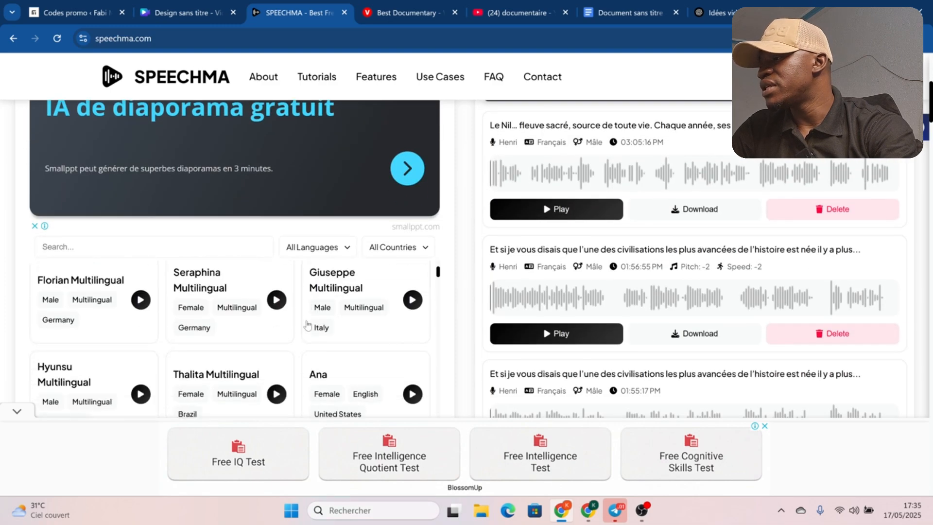
scroll(265, 354, "down", 5)
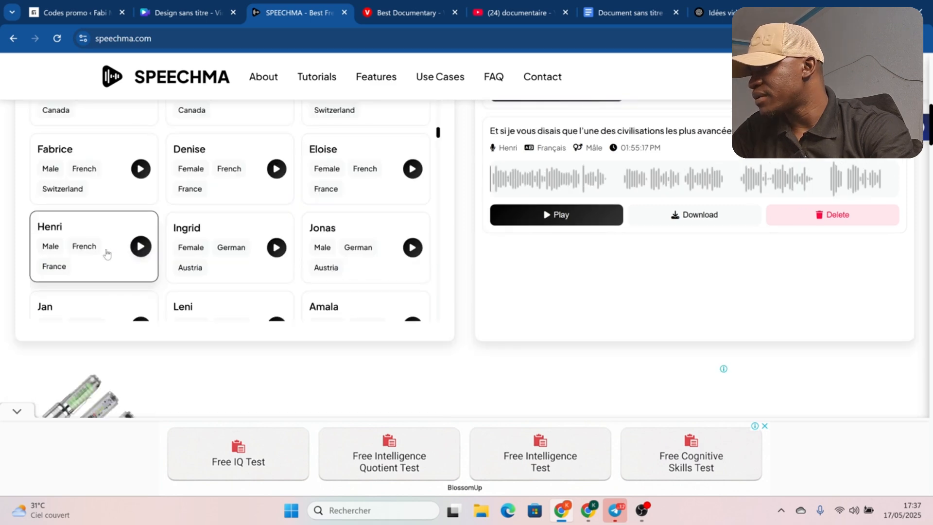
left_click(85, 264)
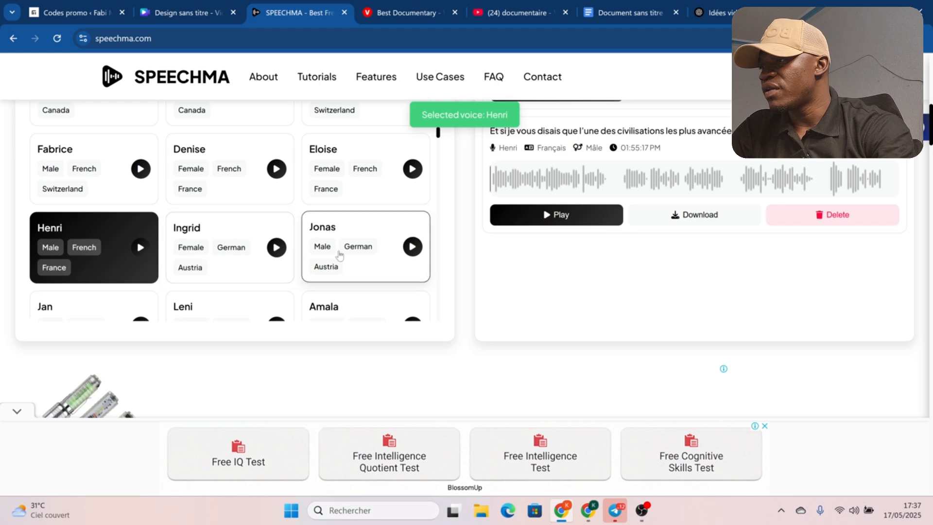
Enter the displayed verification code and generate the audio for the introduction text.
scroll(340, 255, "up", 4)
scroll(339, 256, "up", 15)
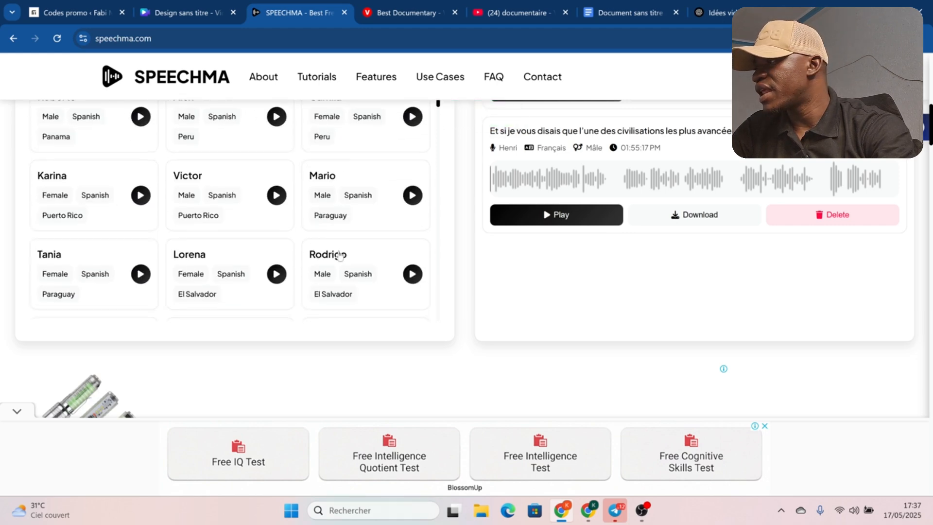
scroll(340, 256, "up", 15)
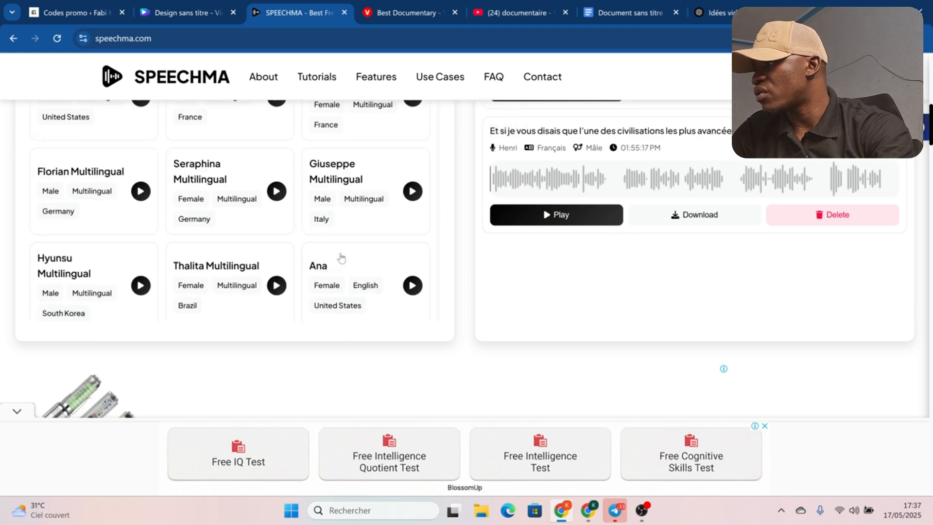
scroll(348, 260, "up", 4)
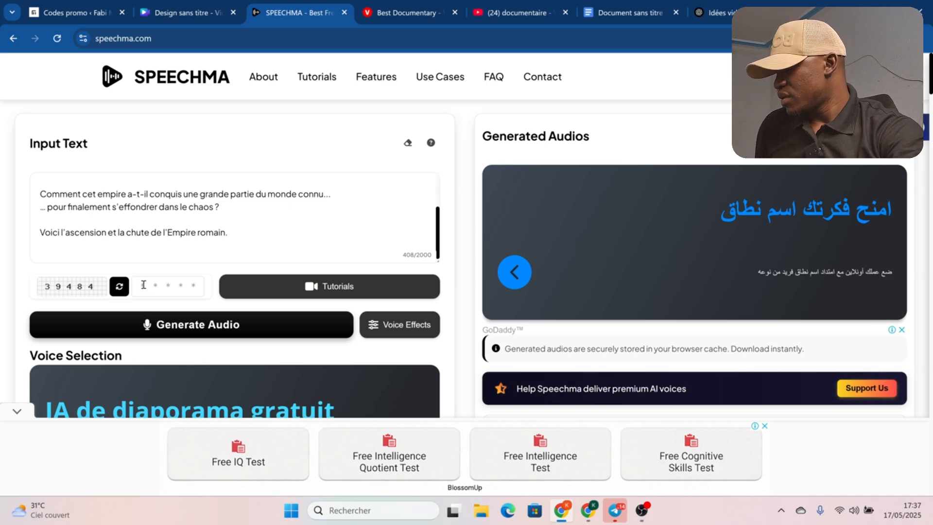
key("Return")
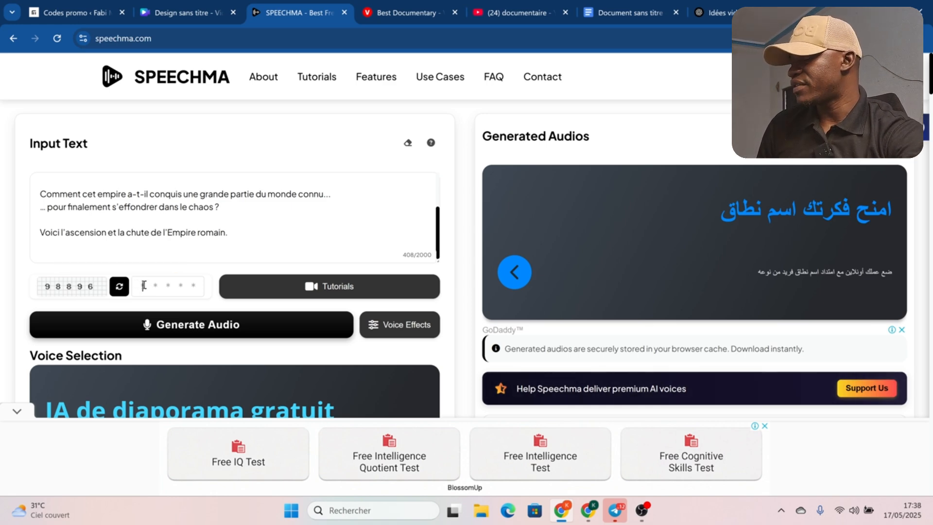
type("8896")
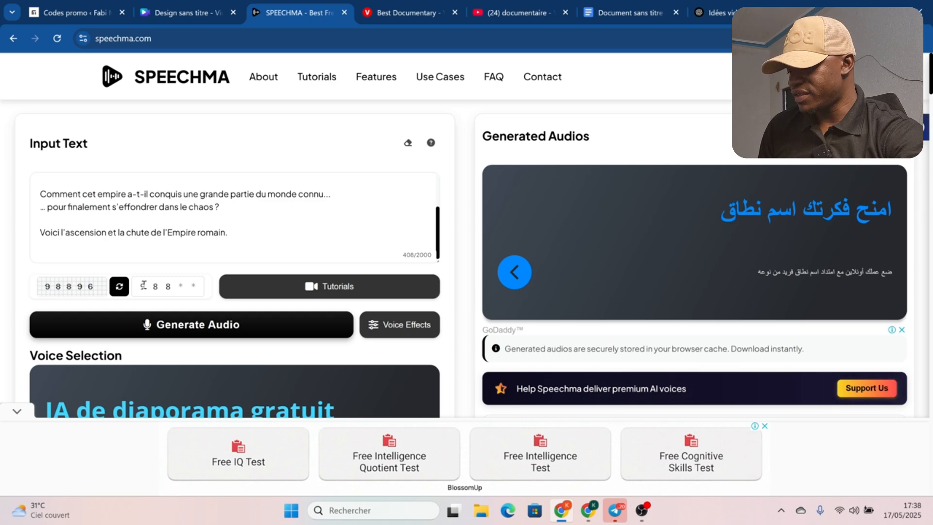
left_click(170, 328)
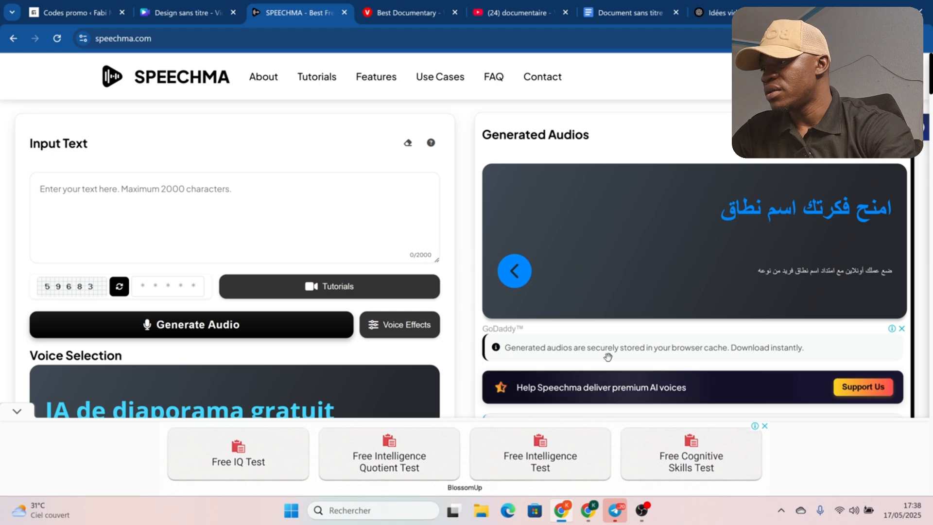
Listen to the start of the newly generated introduction audio and download it.
scroll(604, 370, "down", 1)
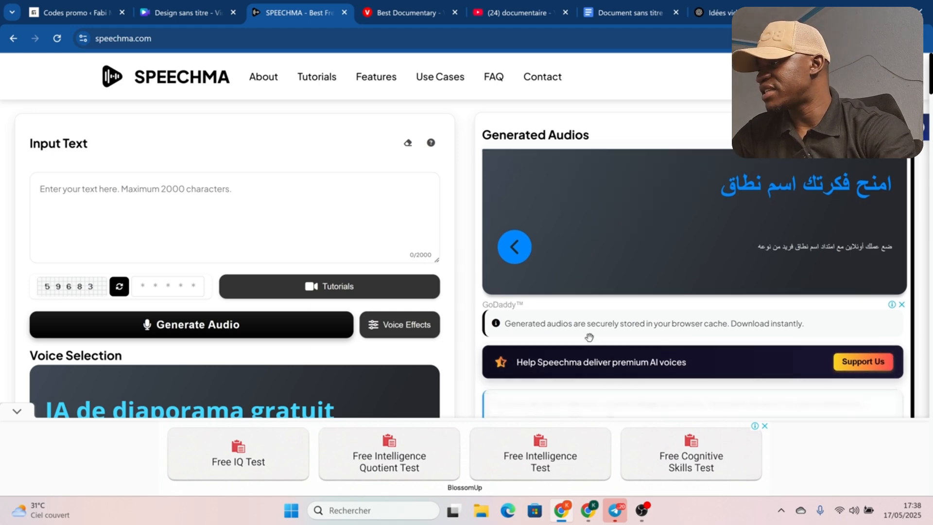
scroll(588, 336, "down", 3)
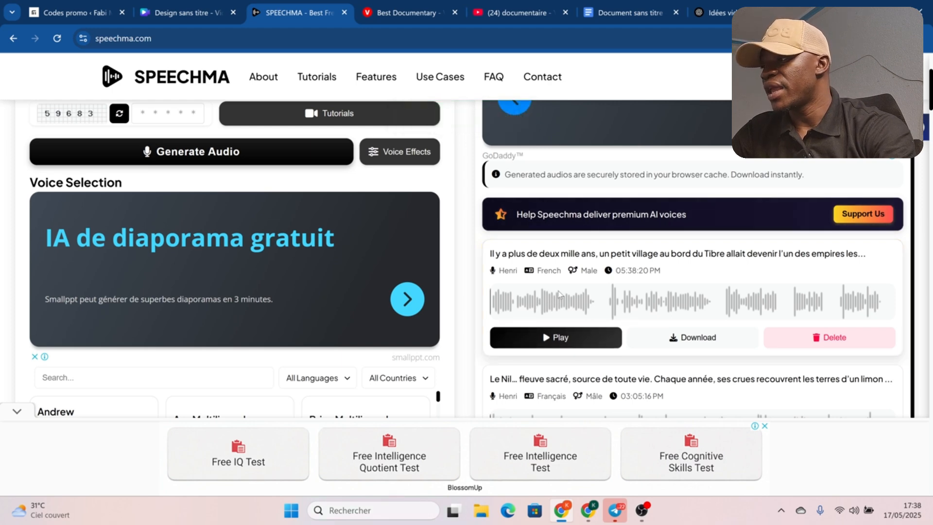
left_click(551, 341)
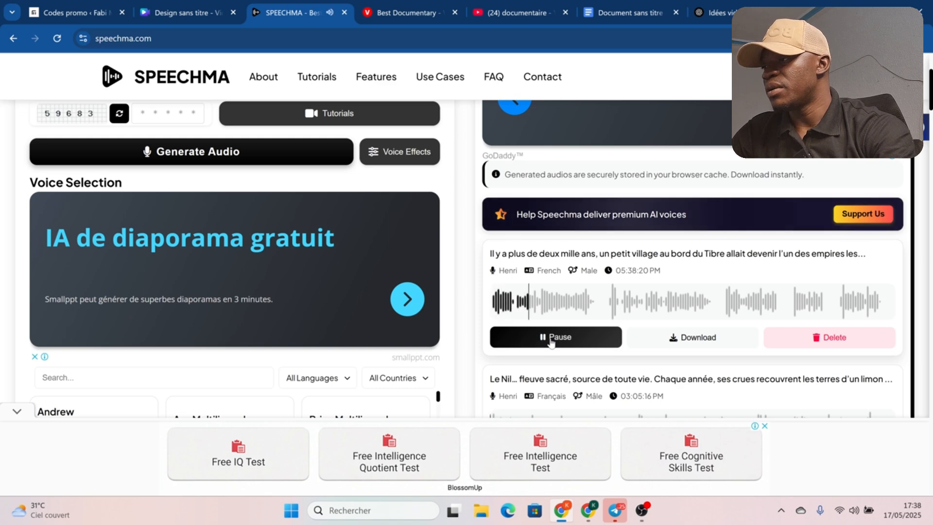
left_click(551, 342)
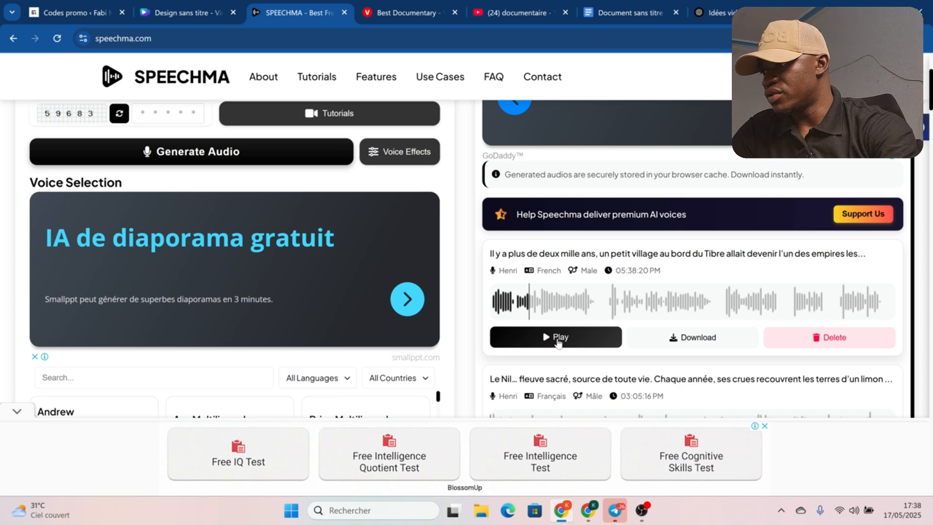
left_click(559, 342)
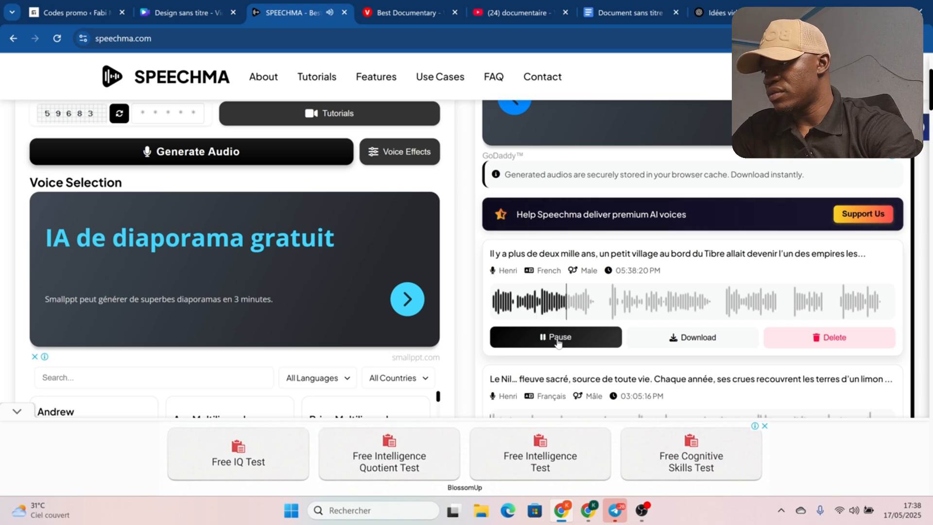
left_click(560, 339)
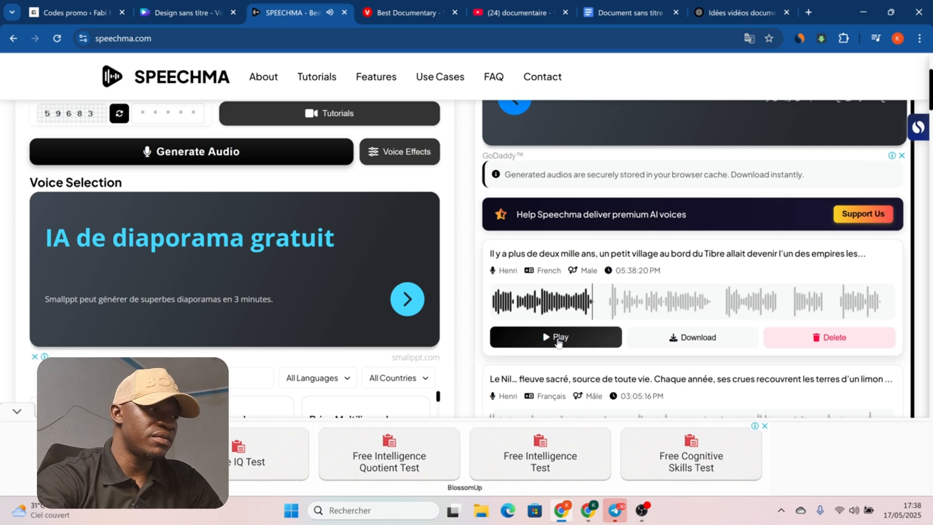
left_click(693, 338)
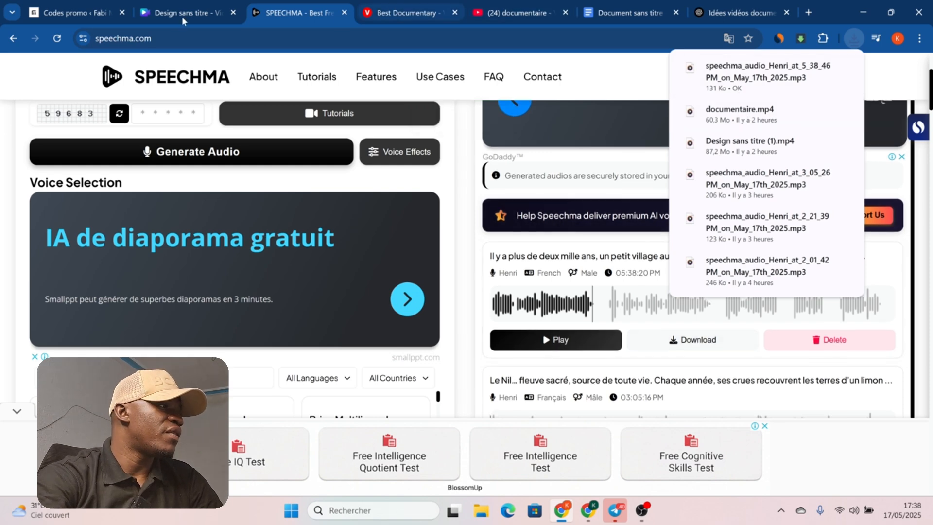
Switch to Canva and import the downloaded voice-over speechma_audio_Henri_at_5_38_46 PM_on_May_17th_2025 into the uploads.
left_click(162, 16)
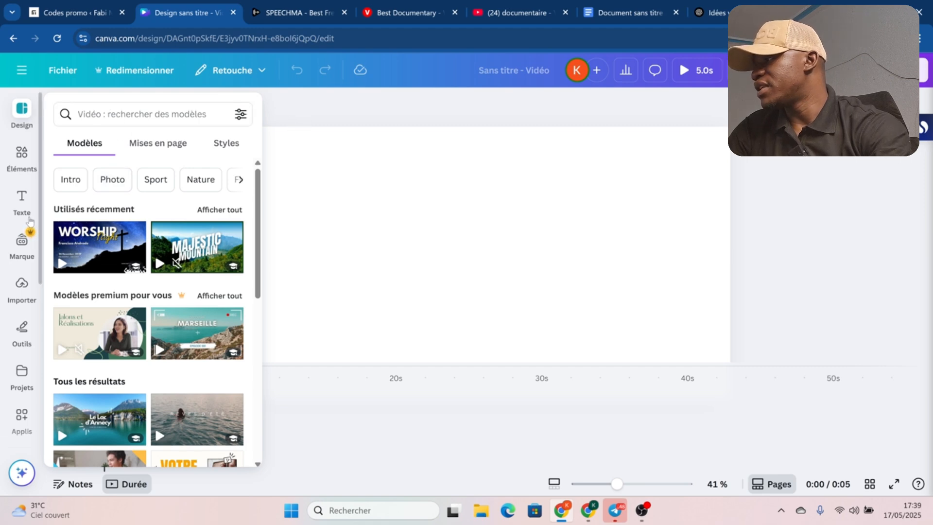
left_click(24, 284)
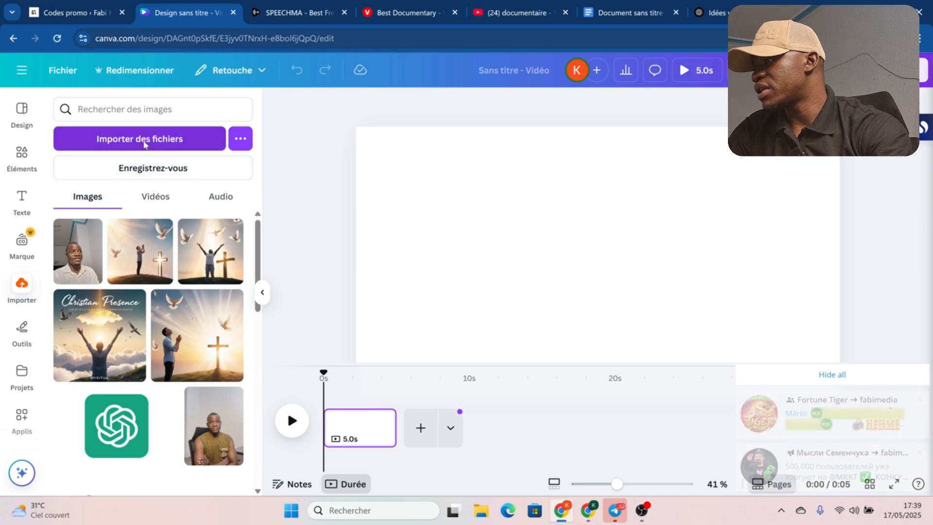
left_click(144, 144)
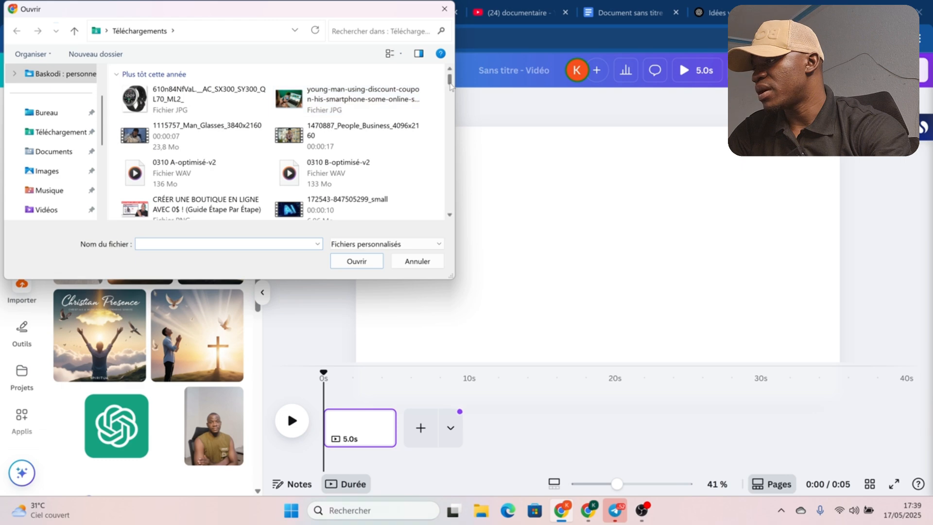
scroll(448, 106, "down", 2)
scroll(448, 106, "down", 5)
scroll(448, 126, "up", 10)
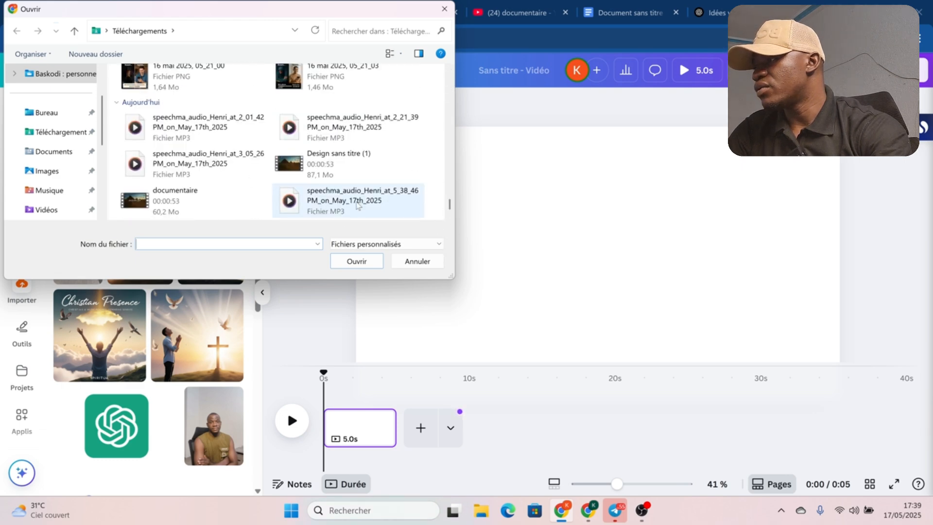
left_click(357, 205)
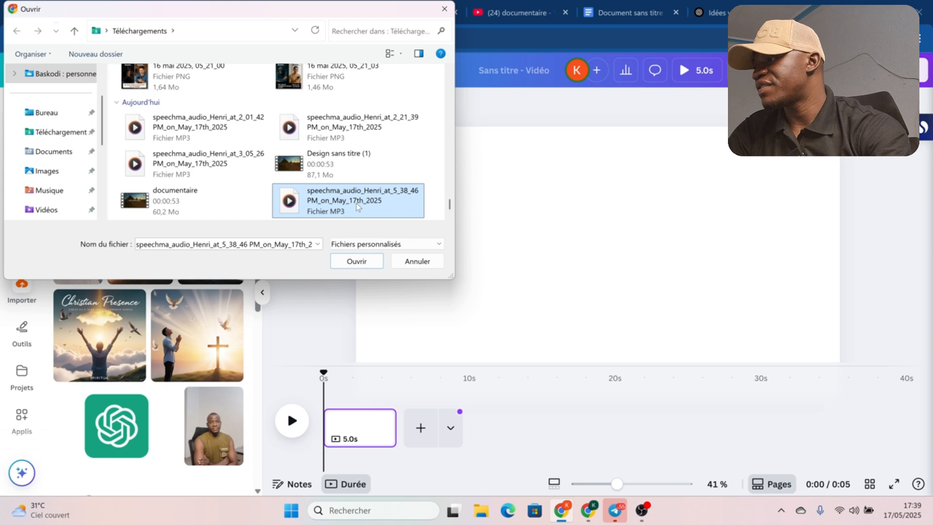
left_click(358, 262)
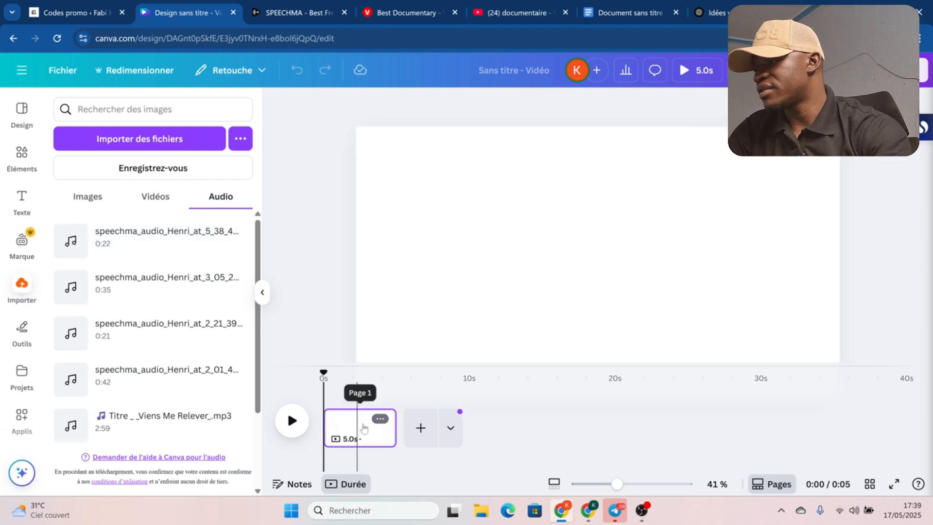
Add six blank 5-second pages to the video and place the imported 0:22 introduction voice-over on the timeline.
left_click(421, 428)
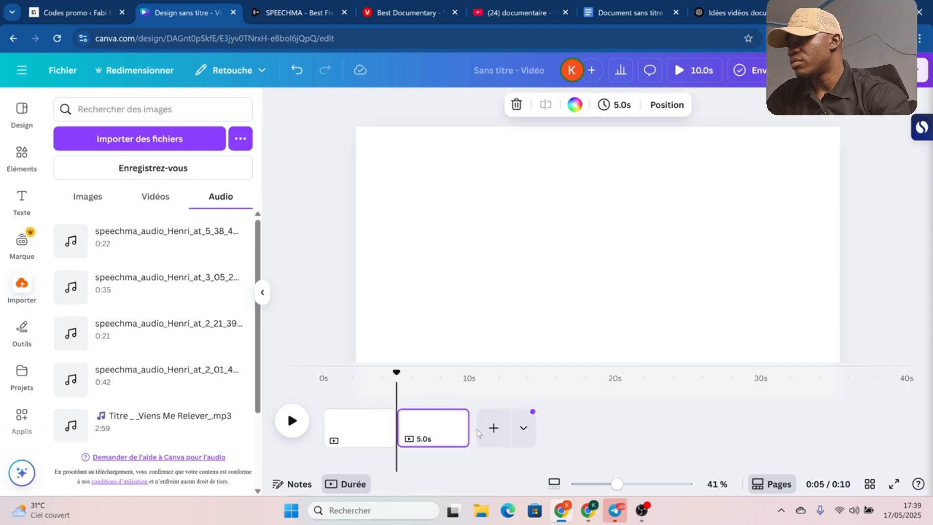
left_click(494, 428)
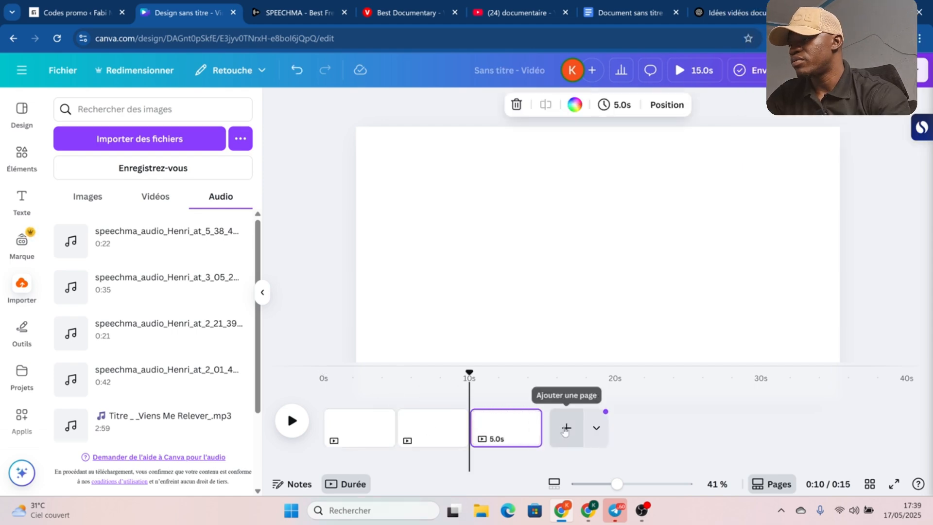
left_click(563, 428)
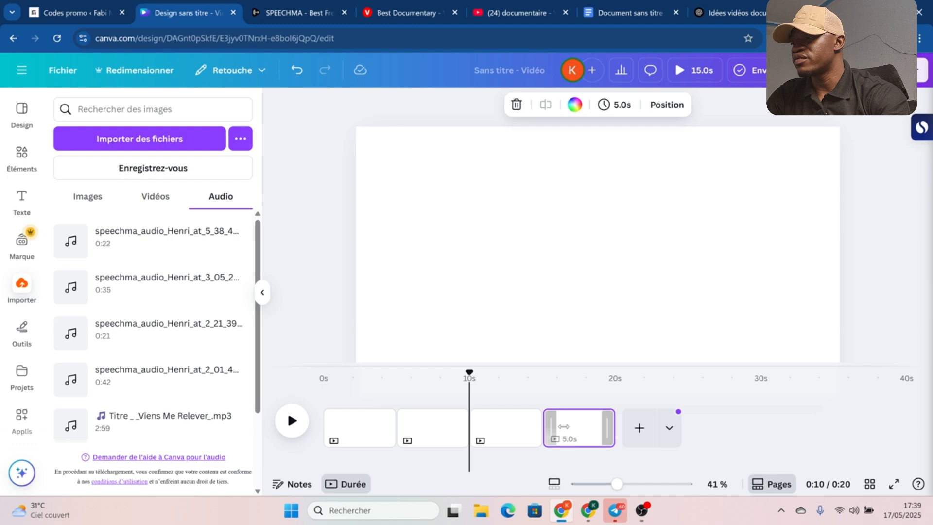
left_click(640, 428)
left_click(712, 427)
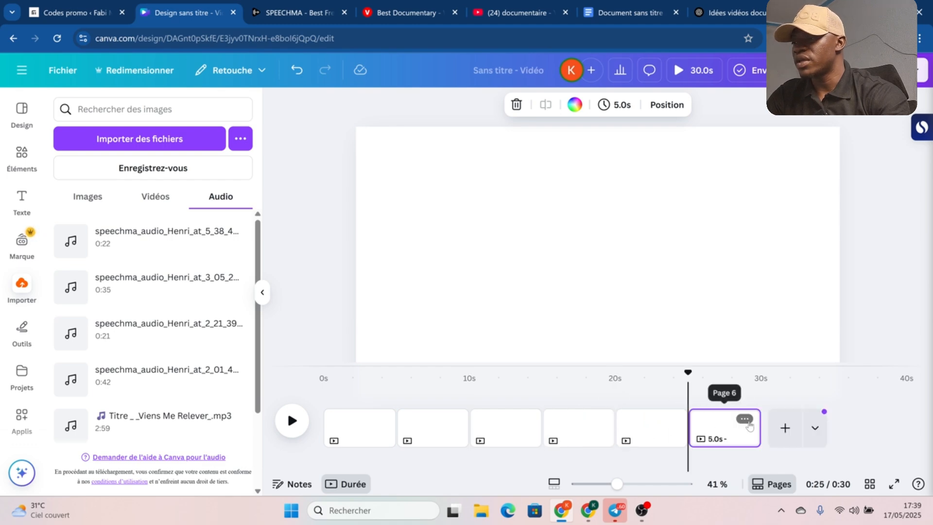
left_click(785, 427)
left_click(146, 241)
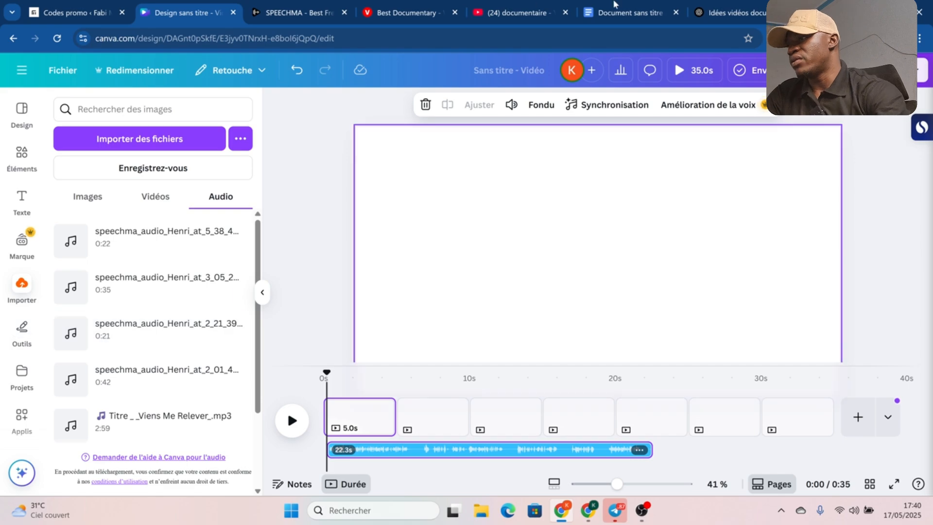
Switch to ChatGPT, find the illustrated script for the introduction, and copy the first phrase's keyword "Ancient Roman village".
left_click(722, 15)
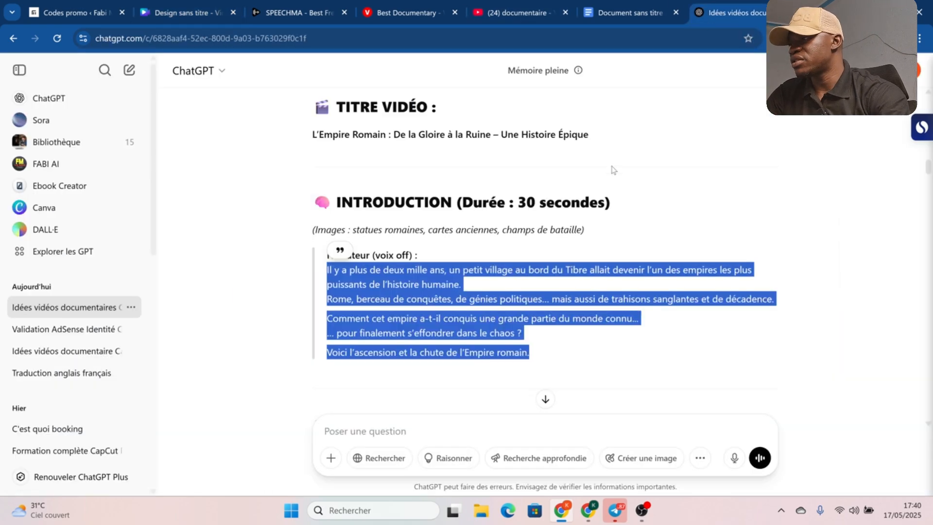
left_click(633, 201)
scroll(632, 255, "down", 20)
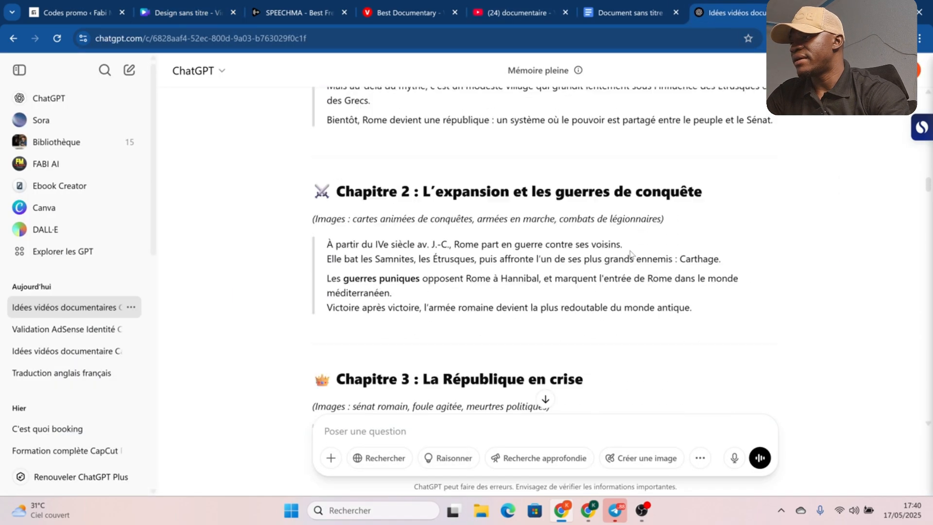
scroll(632, 255, "down", 20)
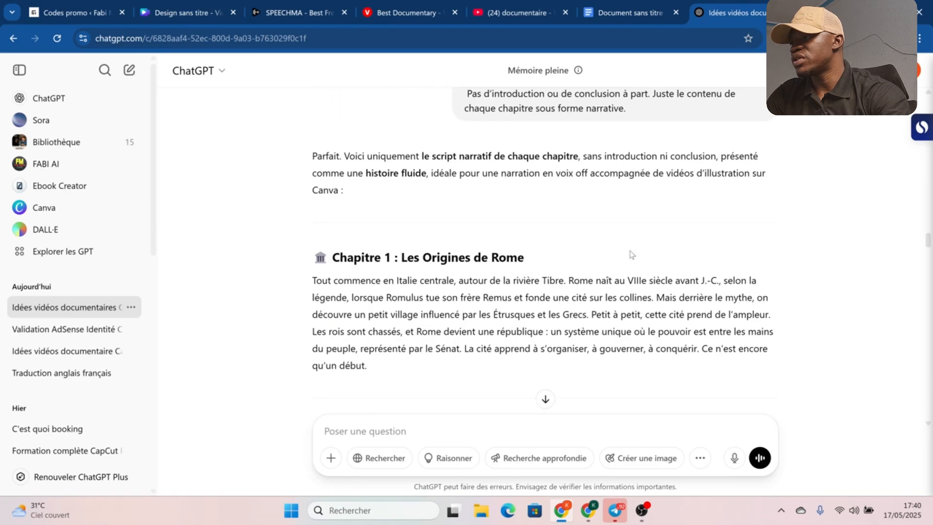
scroll(631, 254, "down", 12)
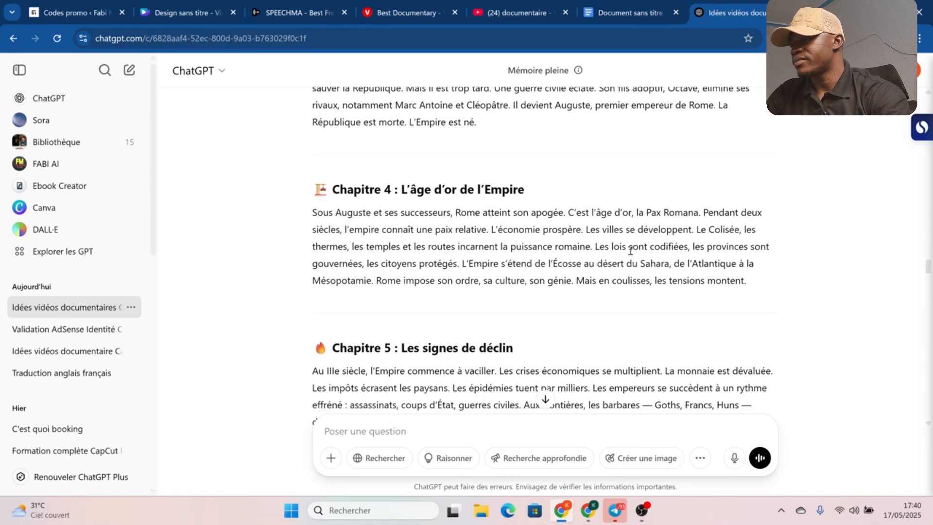
scroll(631, 251, "down", 12)
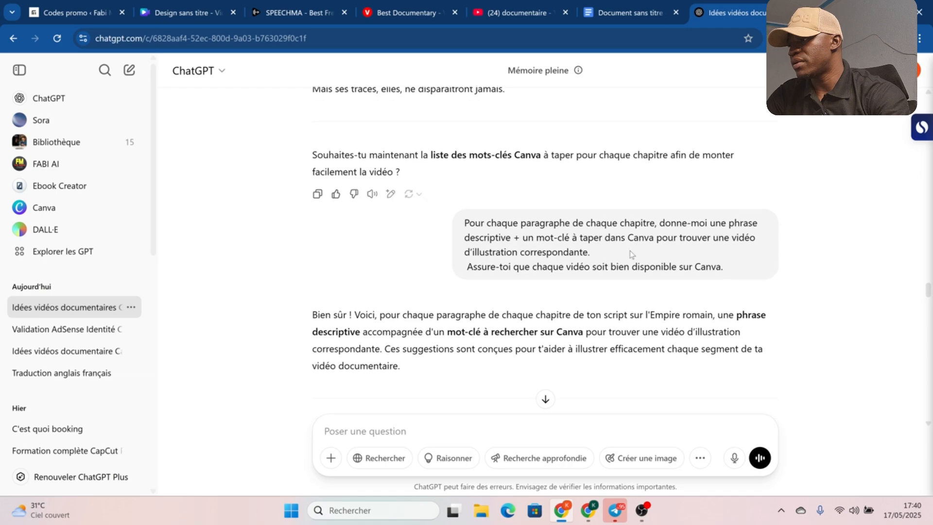
scroll(632, 255, "down", 6)
scroll(630, 250, "up", 3)
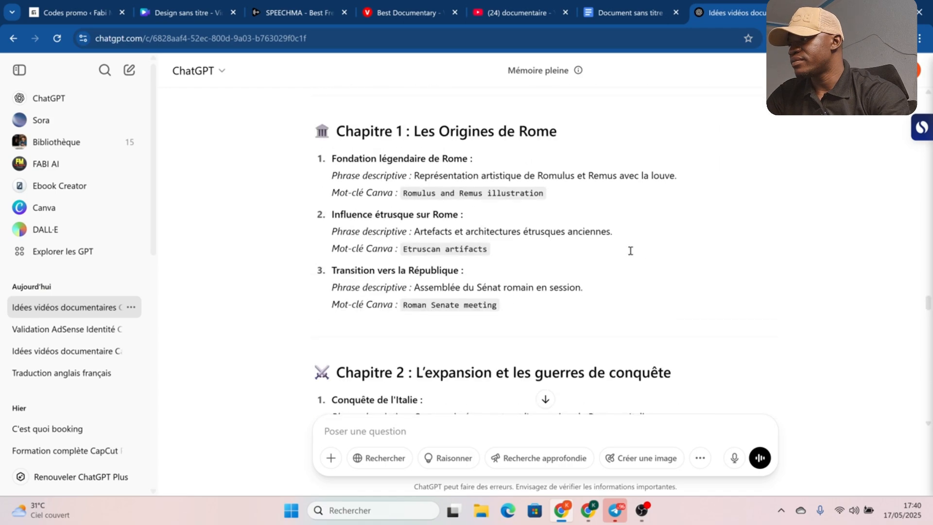
scroll(543, 202, "down", 15)
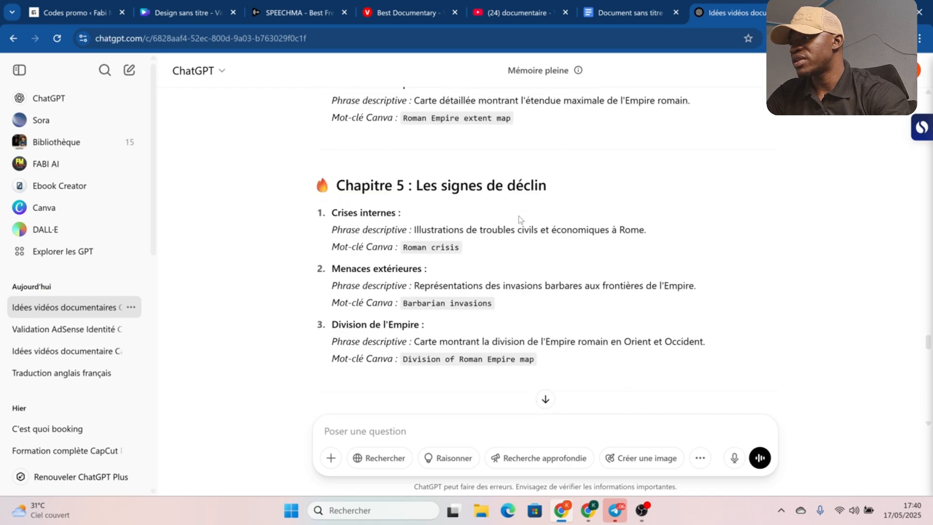
scroll(519, 219, "down", 15)
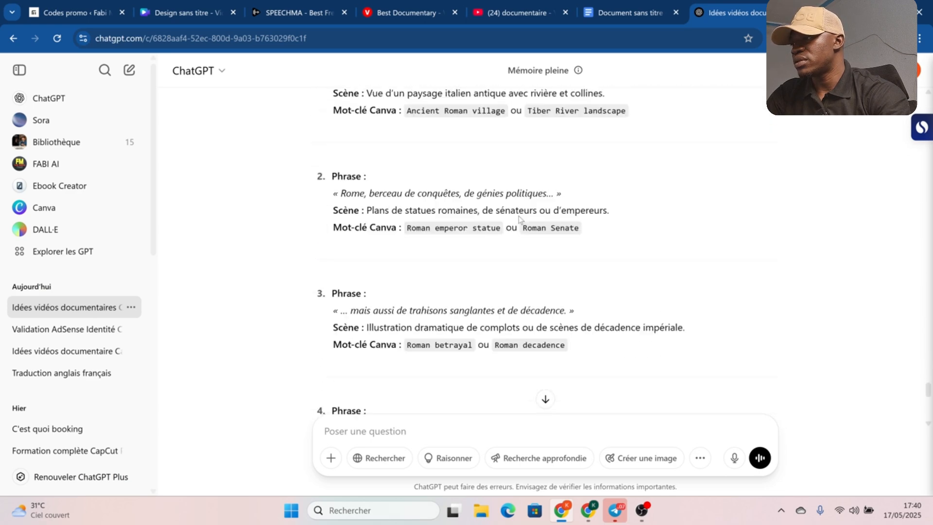
scroll(520, 220, "up", 3)
scroll(520, 220, "up", 3)
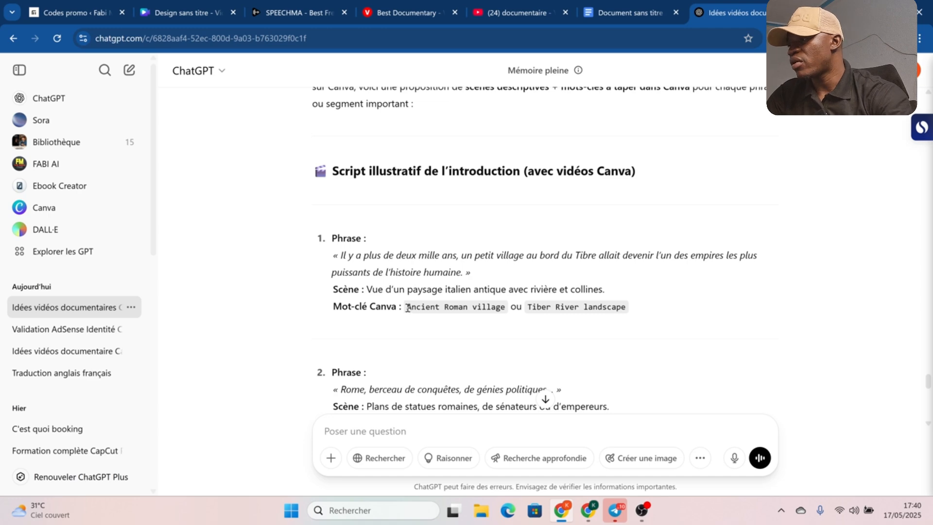
right_click(491, 303)
left_click(503, 324)
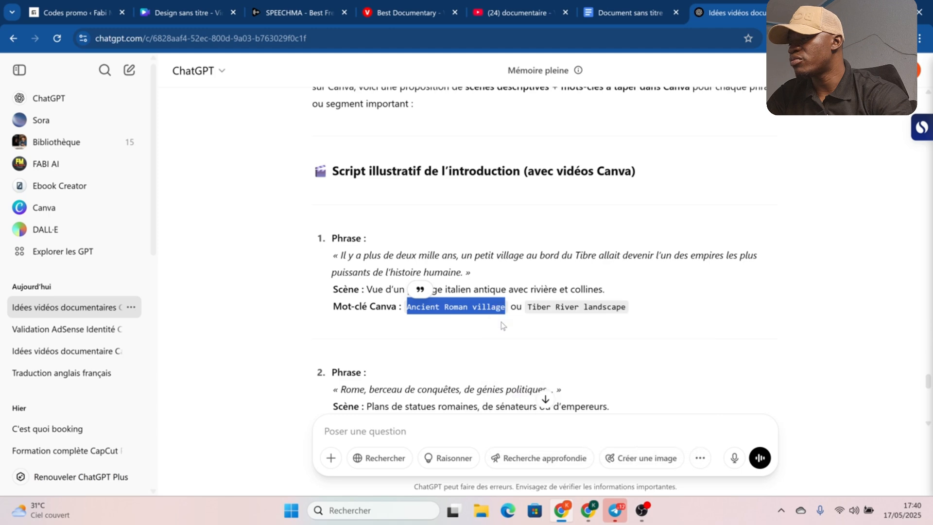
Switch to Canva, search the video elements for "Ancient Roman village", and fill the first page with the 15.0s stone-wall clip.
left_click(168, 13)
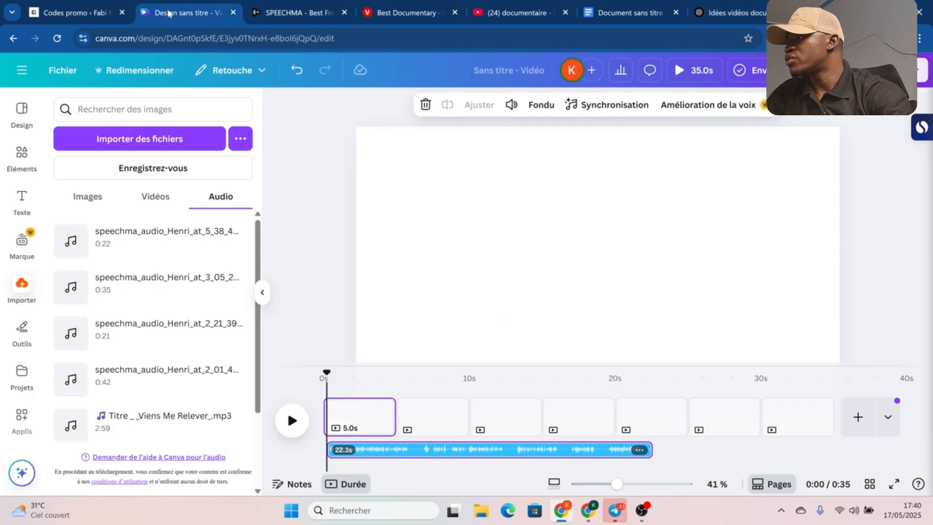
left_click(21, 154)
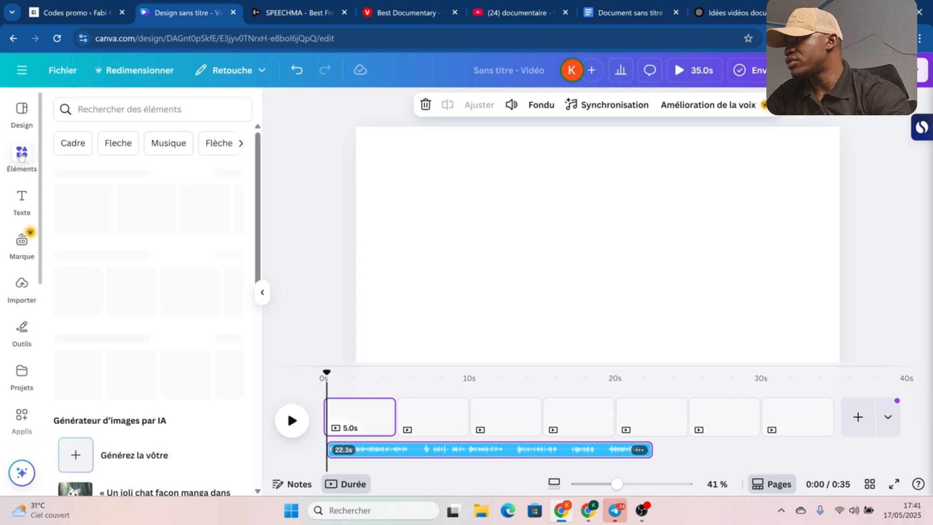
left_click(125, 108)
right_click(127, 109)
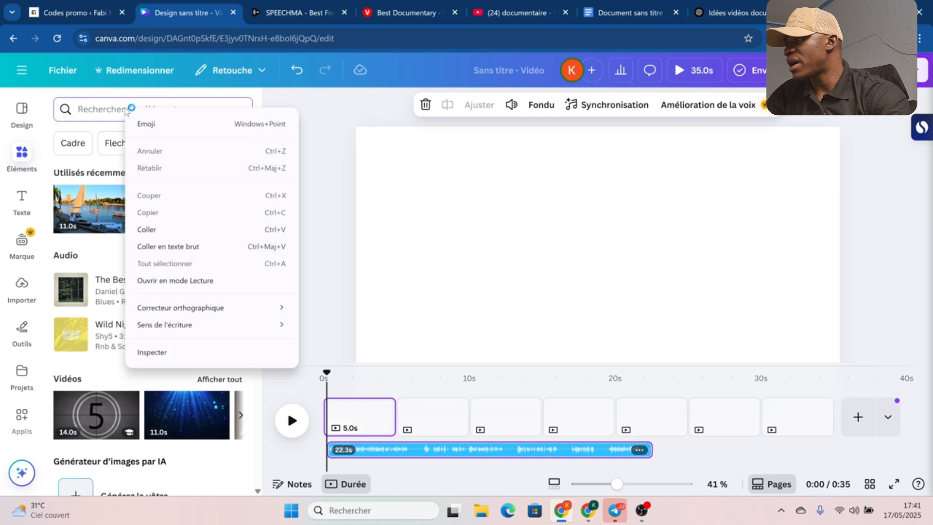
left_click(154, 230)
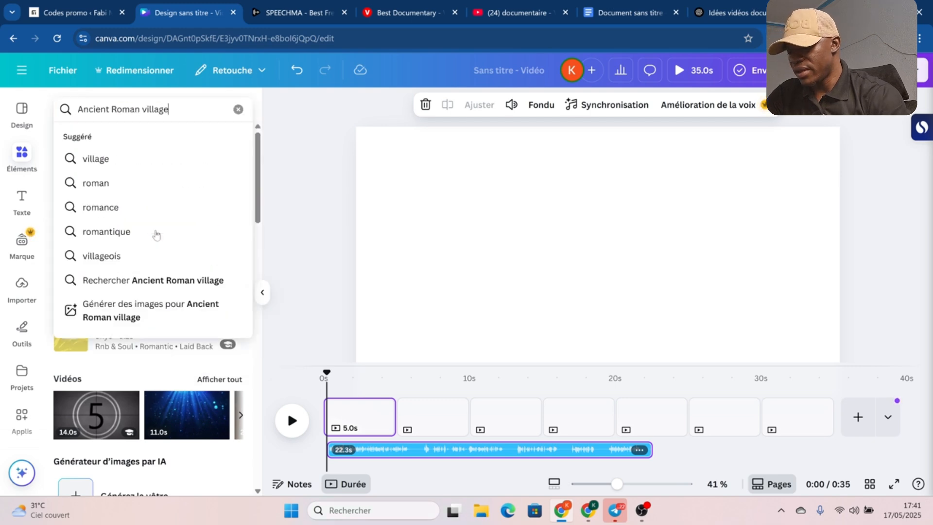
key("Return")
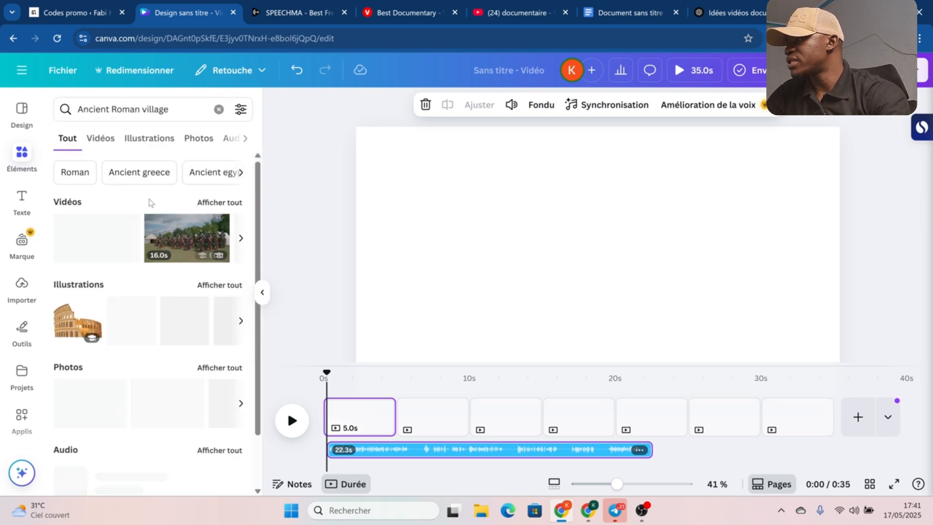
left_click(94, 144)
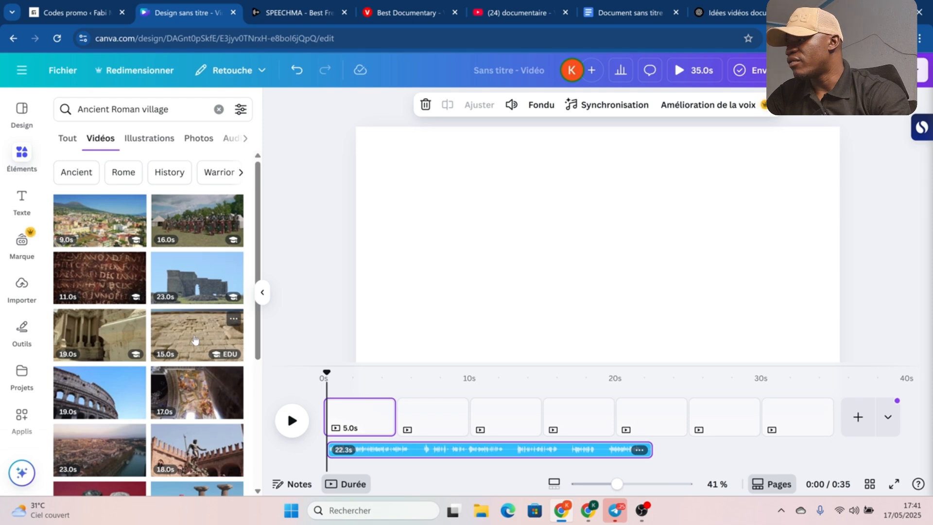
left_click_drag(194, 339, 353, 421)
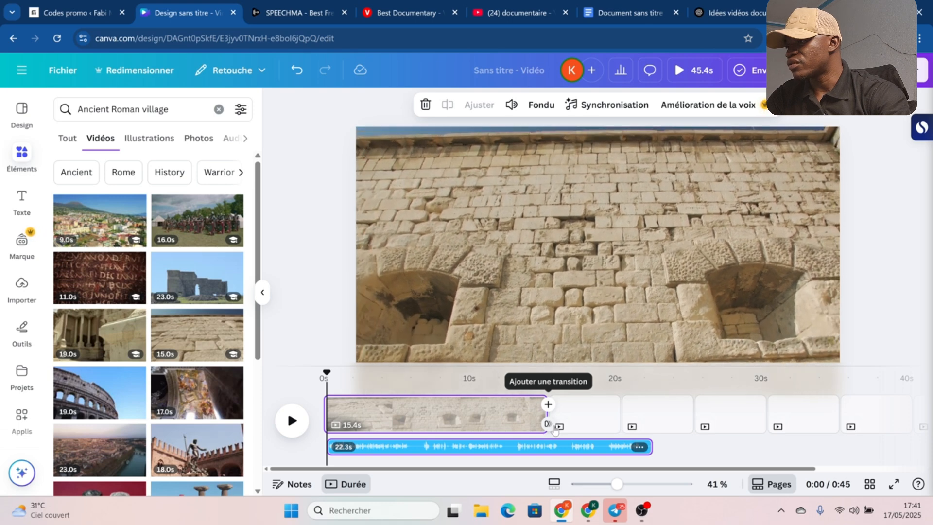
Play the video briefly from the second page and look through more of the "Ancient Roman village" clips.
left_click(555, 428)
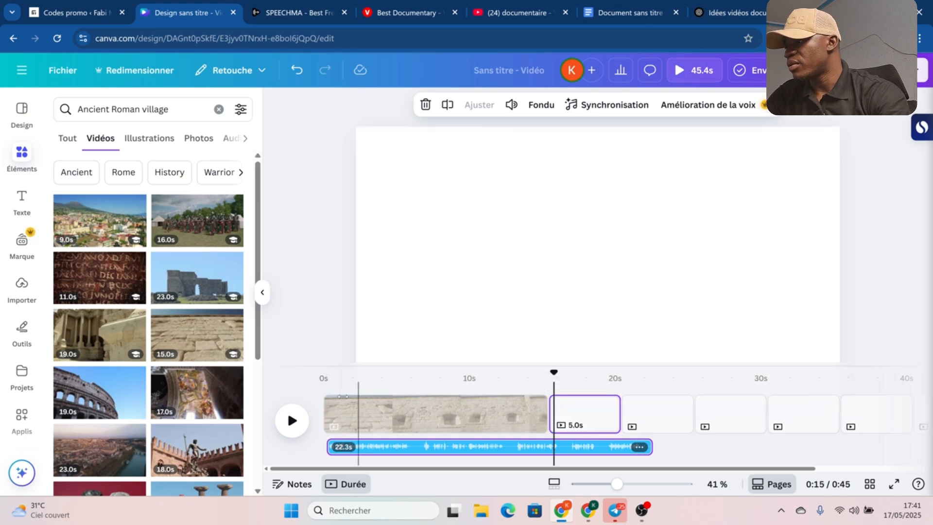
left_click(292, 420)
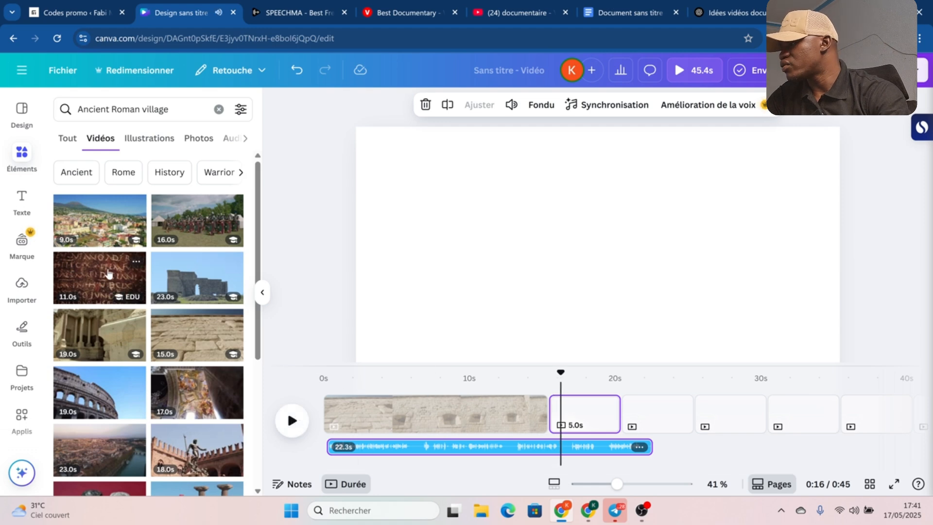
scroll(141, 318, "down", 3)
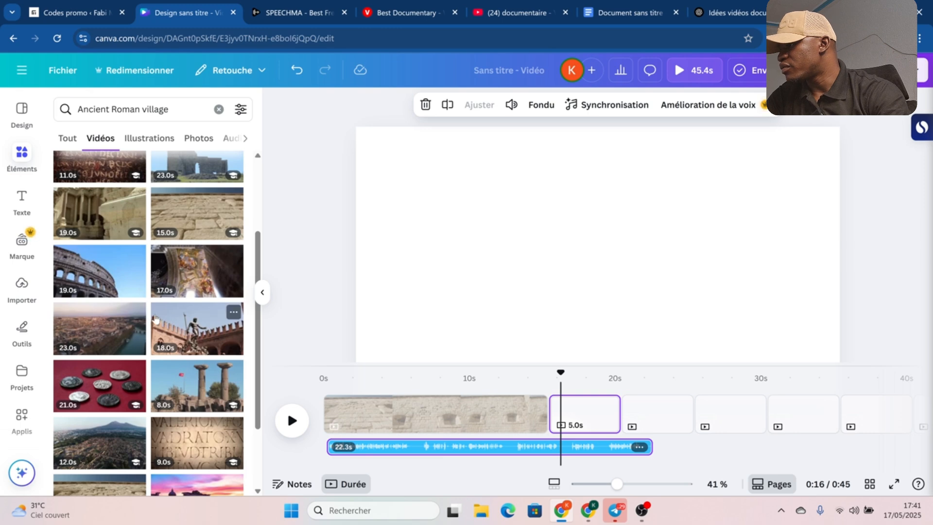
scroll(155, 319, "down", 1)
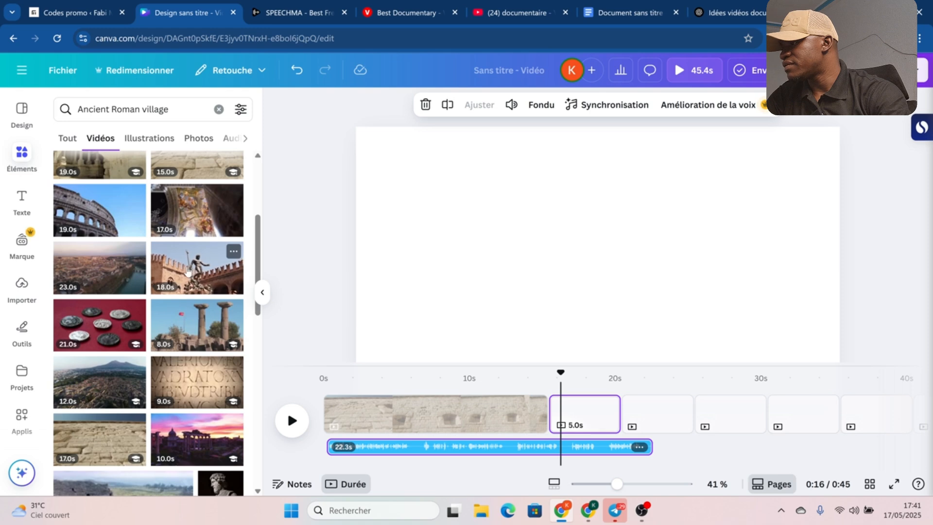
scroll(188, 270, "up", 5)
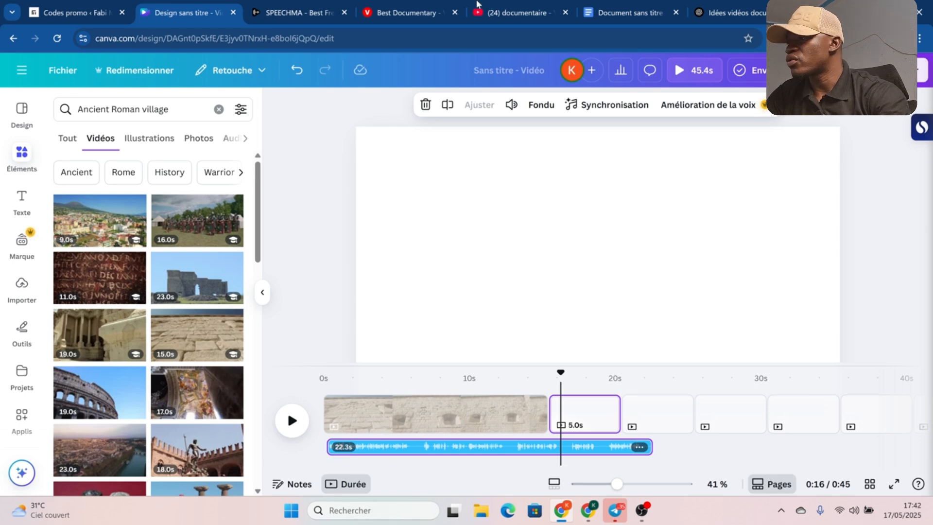
Switch to ChatGPT and copy the second phrase's keyword "Roman emperor statue" from the introduction's illustrated script.
left_click(746, 14)
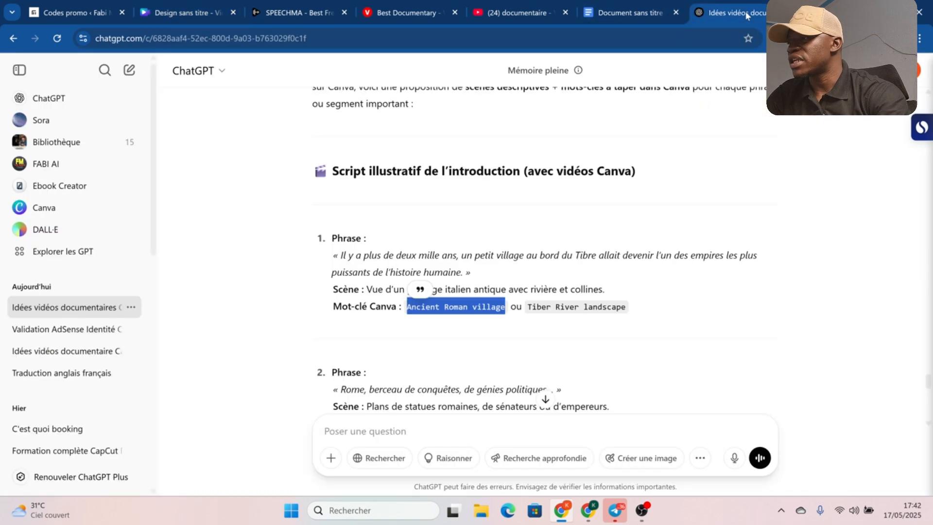
scroll(548, 304, "down", 1)
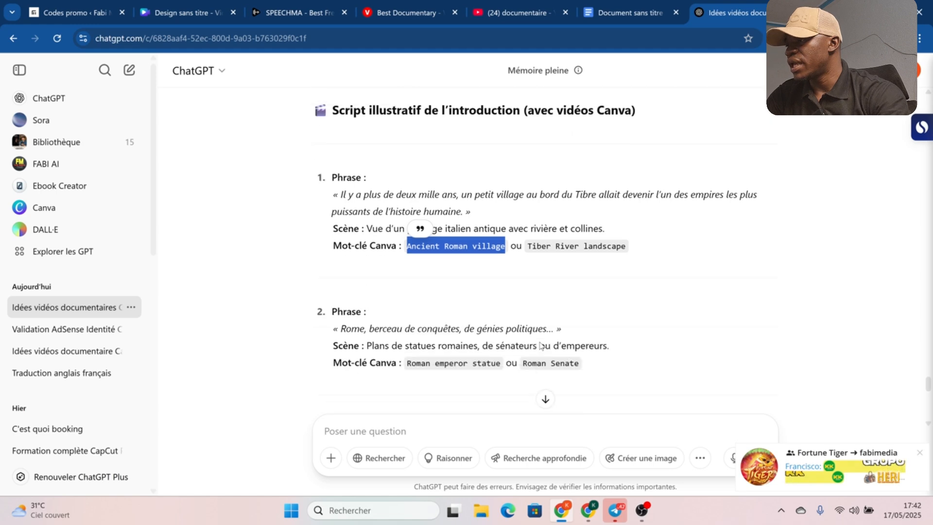
scroll(540, 342, "down", 2)
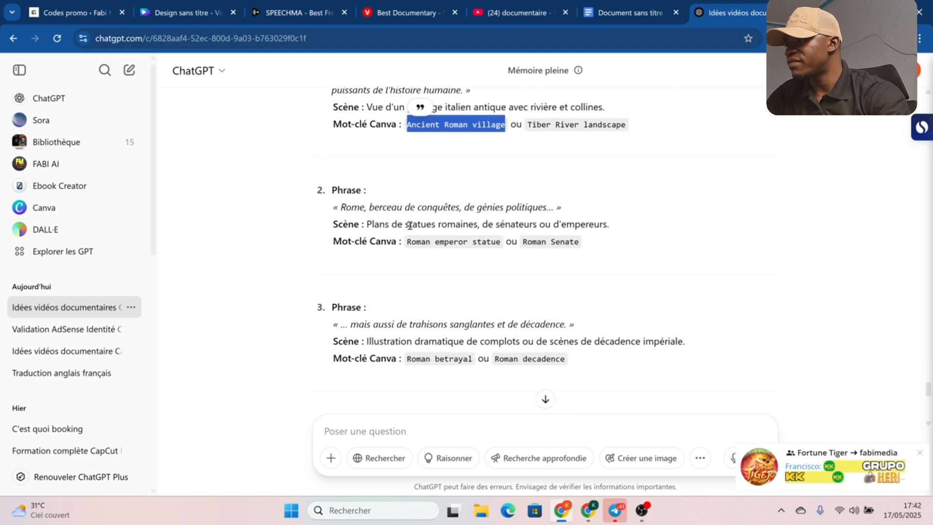
left_click_drag(408, 241, 485, 251)
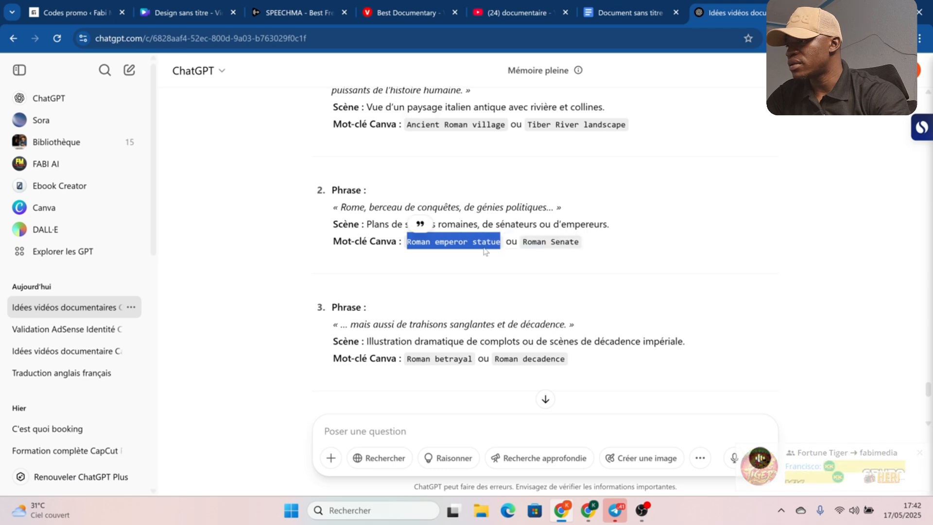
right_click(476, 247)
left_click(502, 257)
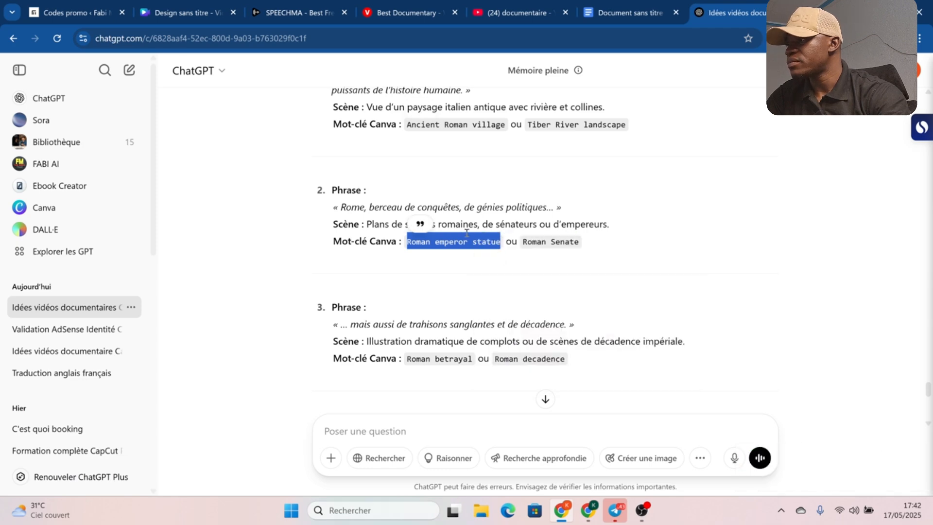
Switch to Canva, search the video elements for "Roman emperor statue", and fill the second page with the 10.0s bearded statue clip.
left_click(208, 4)
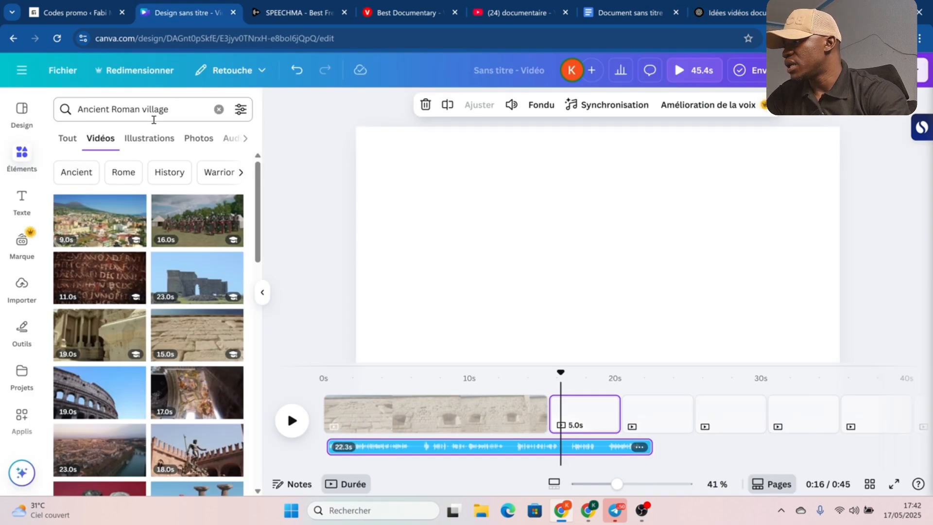
left_click(219, 108)
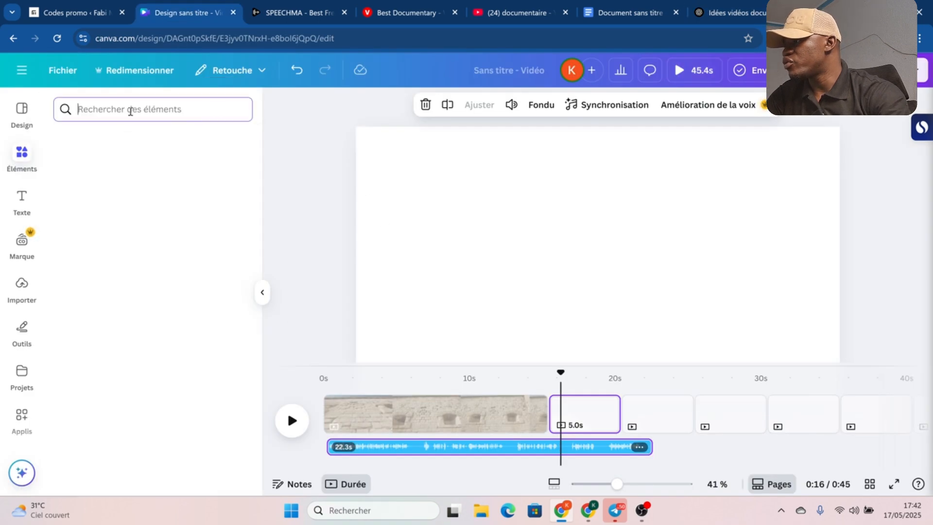
right_click(130, 111)
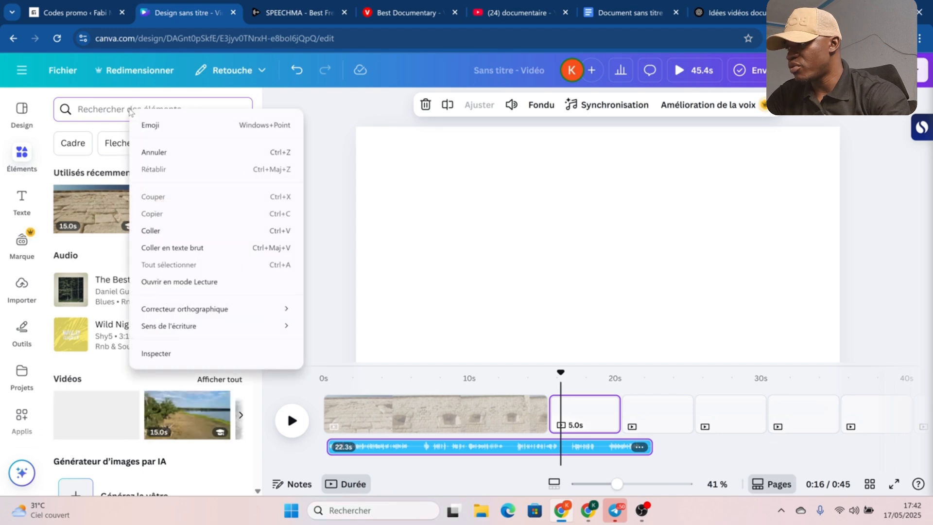
left_click(176, 230)
key("Return")
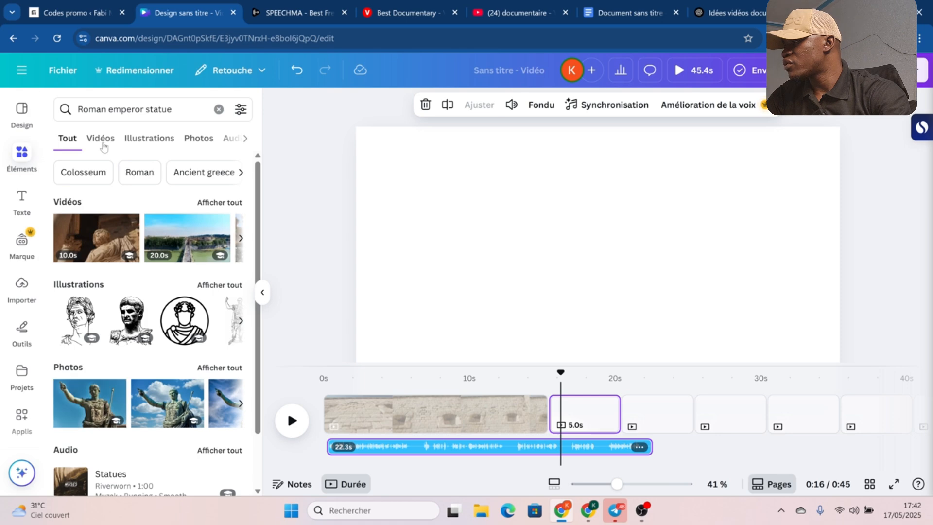
left_click(103, 143)
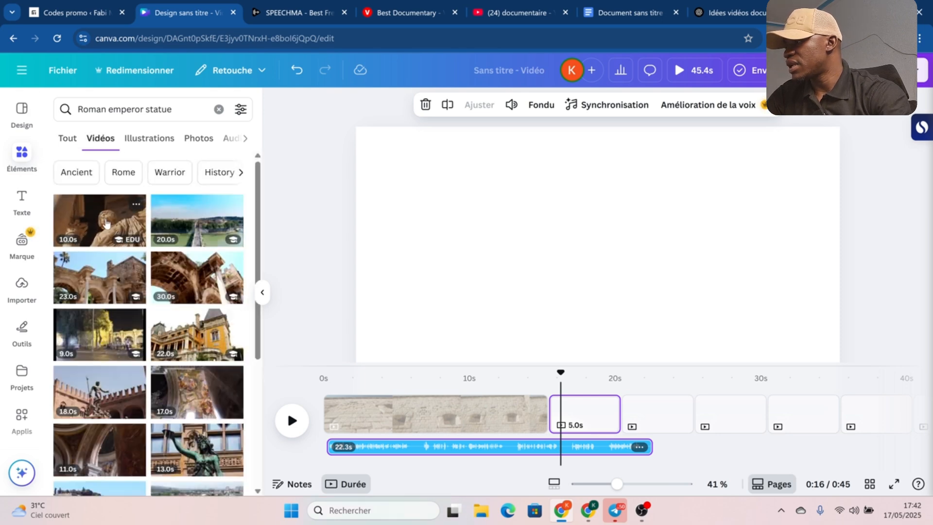
left_click_drag(128, 247, 428, 341)
left_click_drag(513, 365, 576, 408)
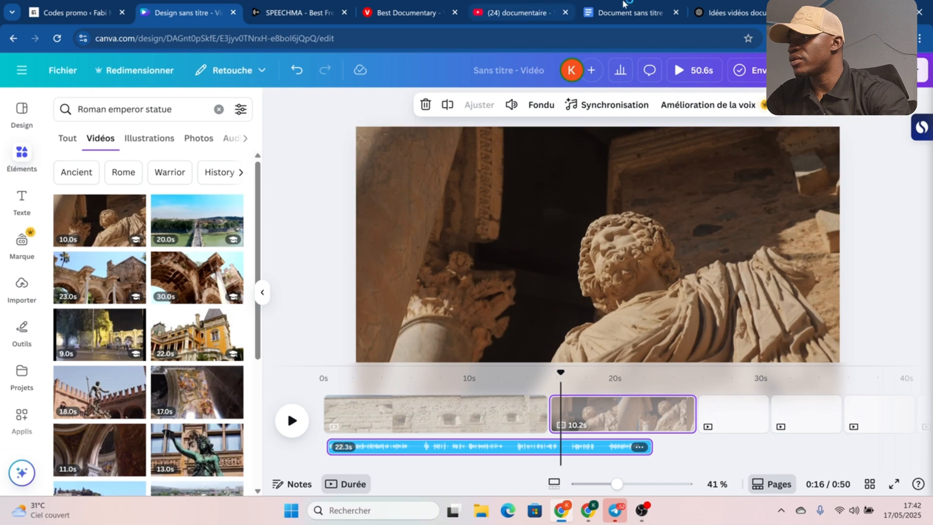
Switch to ChatGPT and copy the third phrase's first keyword, "Roman betrayal", from the introduction's illustrated script.
left_click(731, 12)
scroll(484, 246, "down", 4)
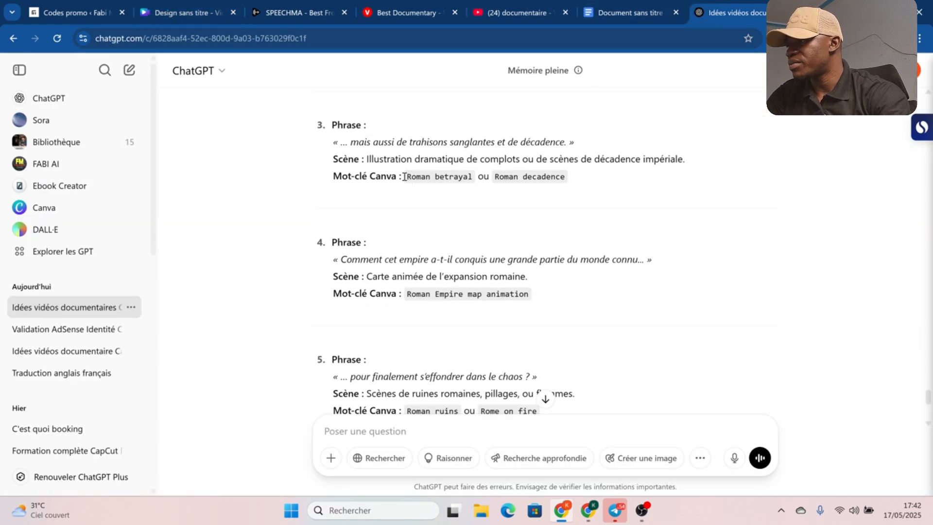
left_click_drag(441, 187, 473, 178)
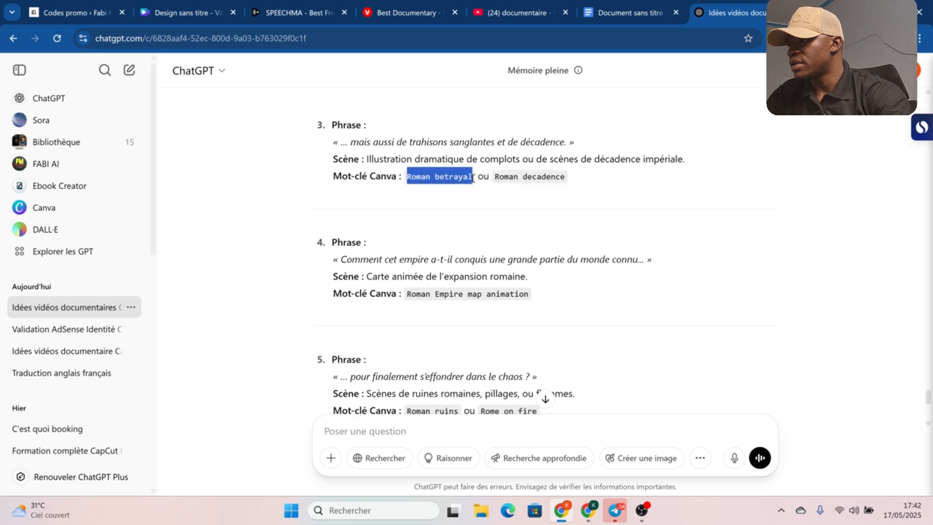
right_click(462, 177)
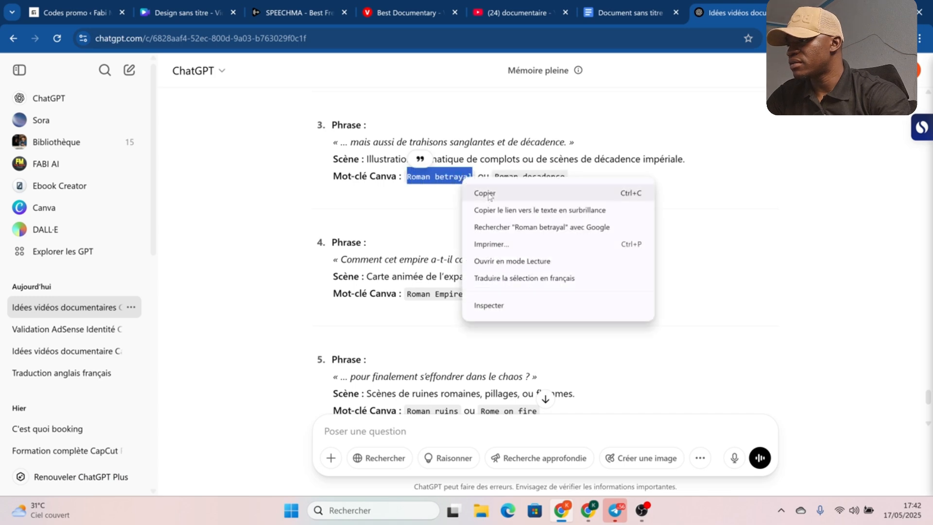
left_click(485, 193)
scroll(490, 196, "up", 3)
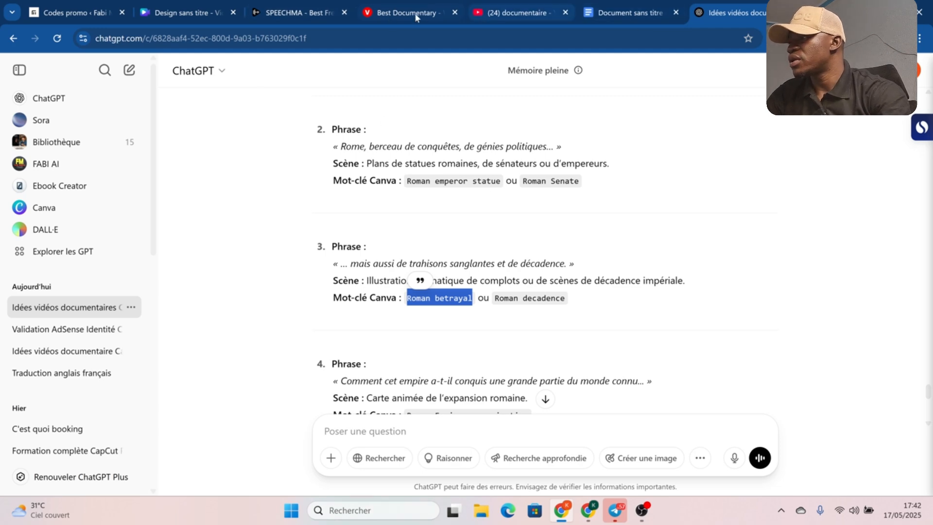
Switch to Canva, search the video elements for "Roman betrayal", and look through the clips for a suitable scene.
left_click(209, 12)
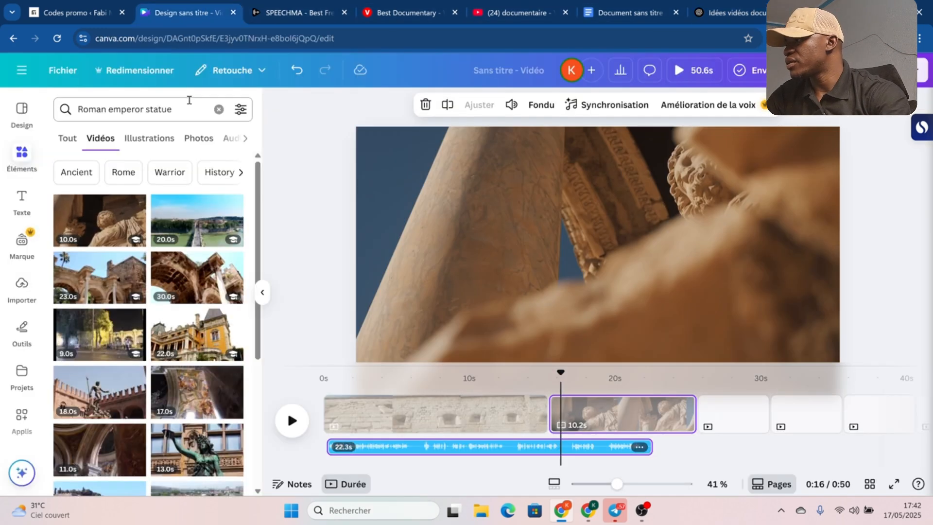
left_click(219, 108)
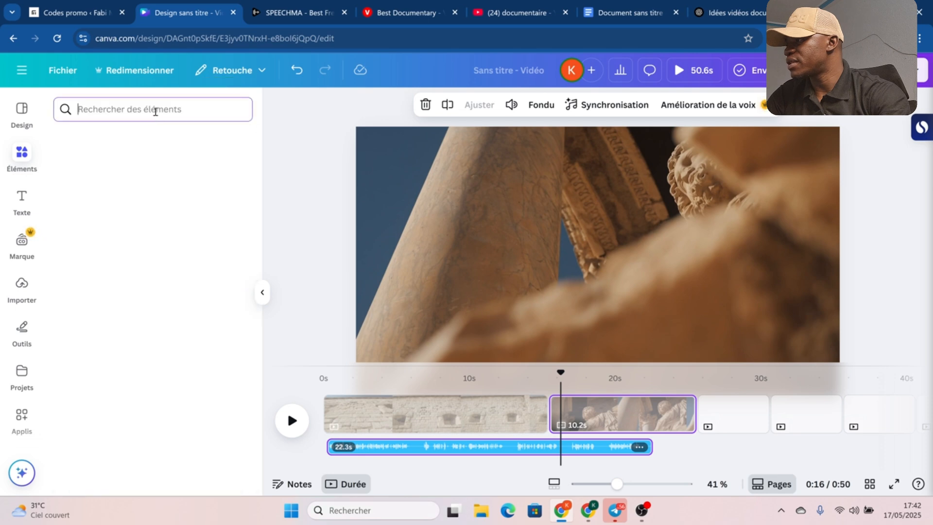
right_click(155, 110)
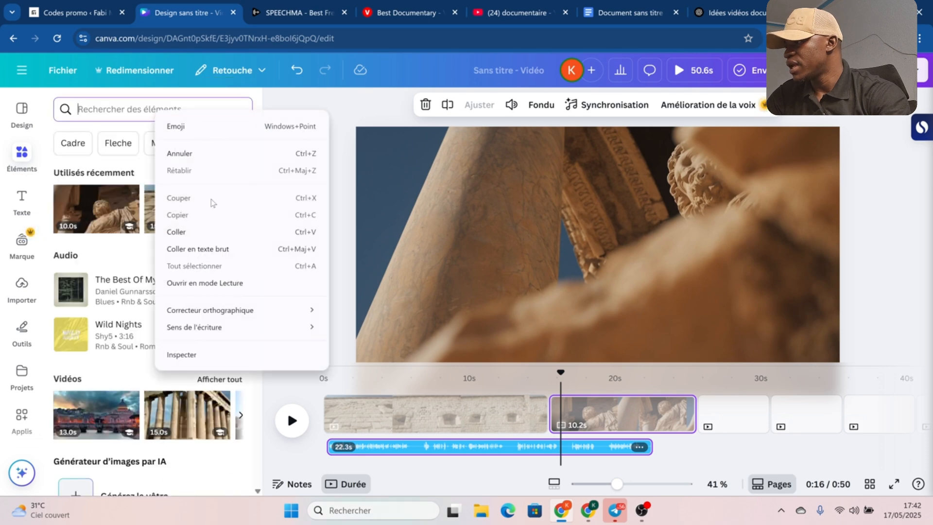
left_click(203, 233)
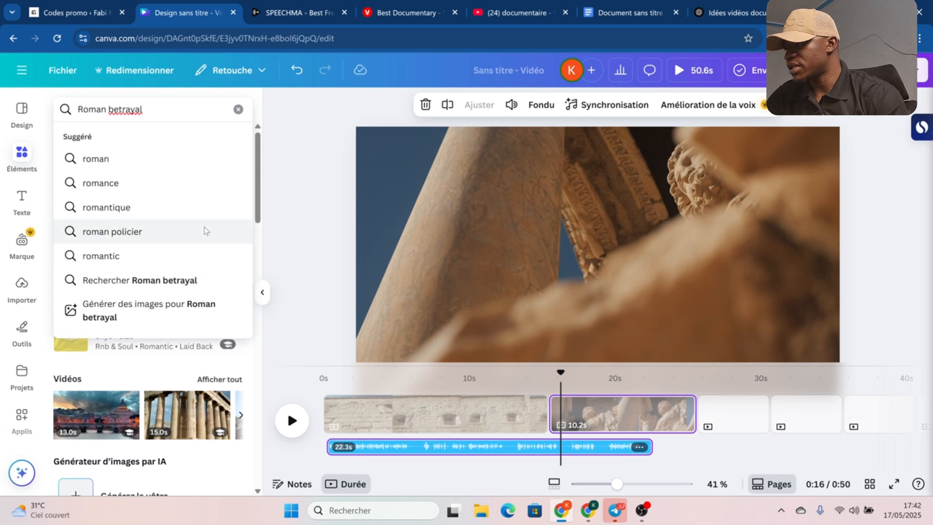
key("Return")
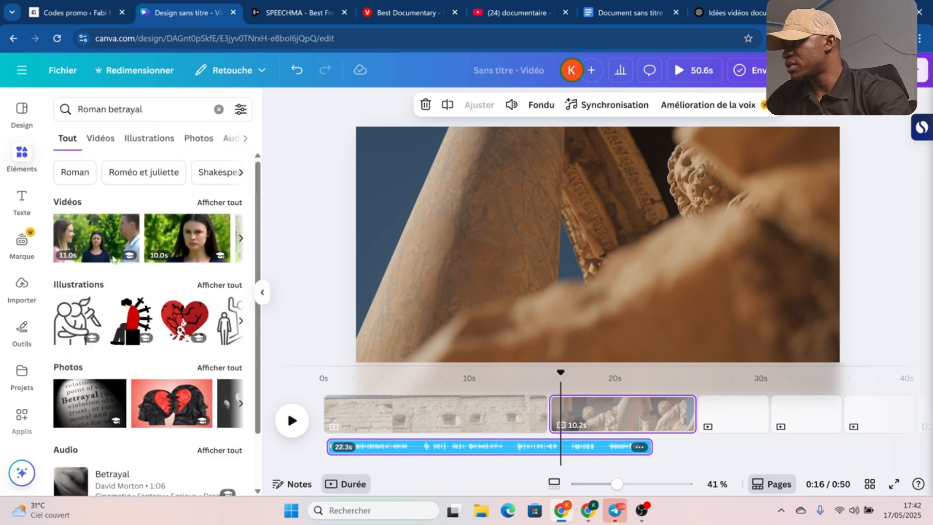
left_click(90, 139)
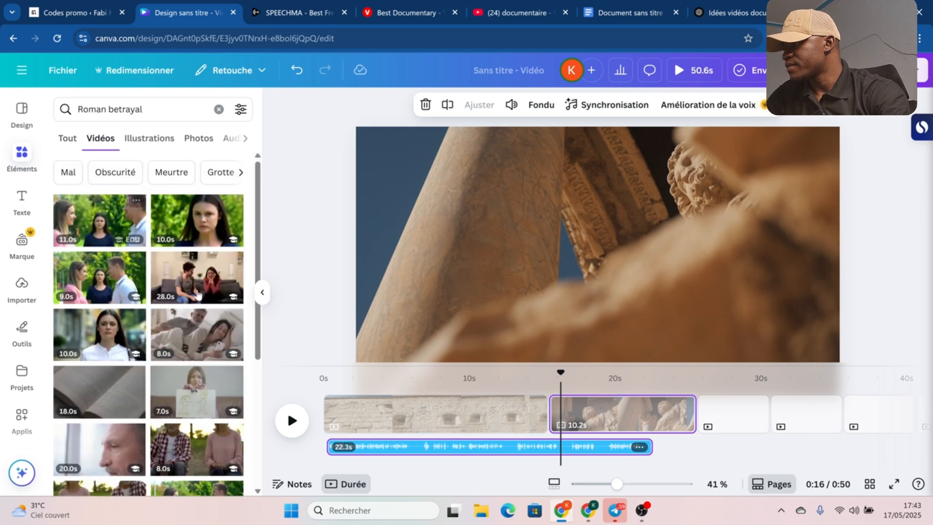
scroll(198, 291, "down", 3)
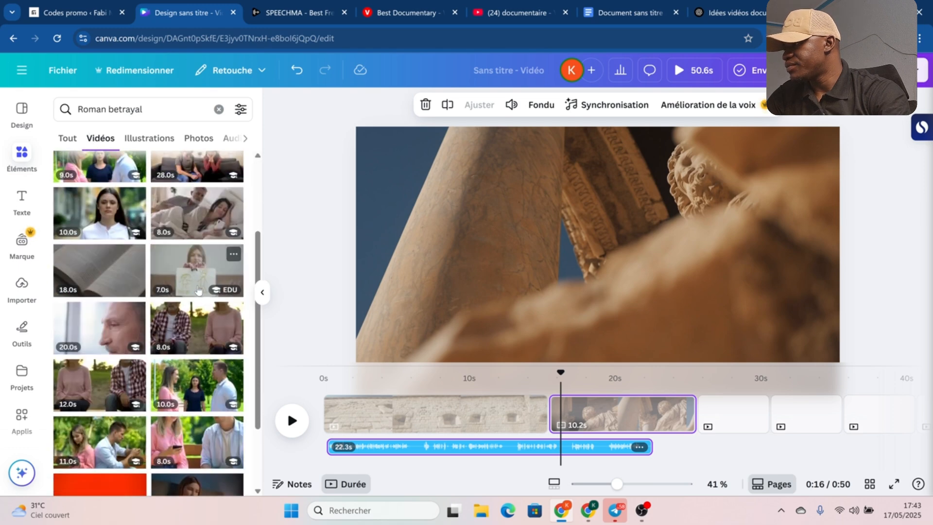
scroll(199, 291, "up", 3)
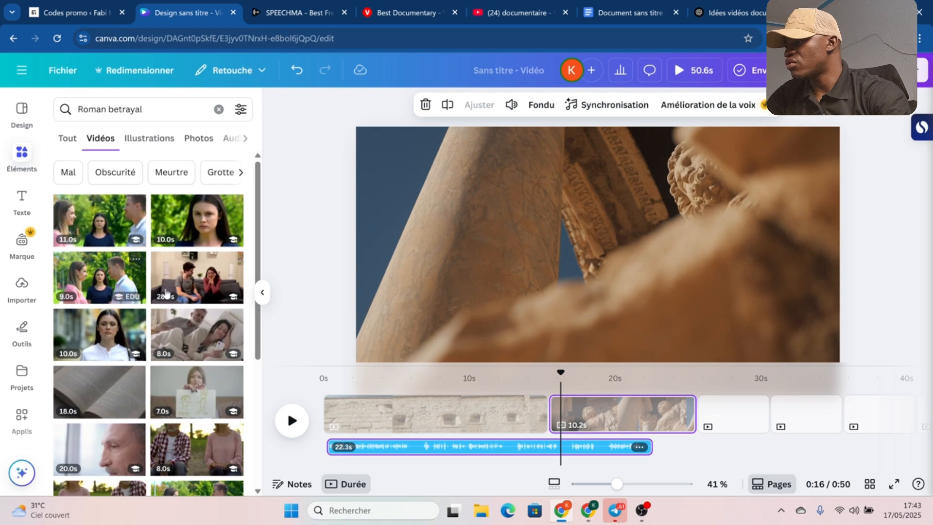
Switch to ChatGPT and copy the third phrase's alternative keyword, "Roman decadence".
left_click(734, 14)
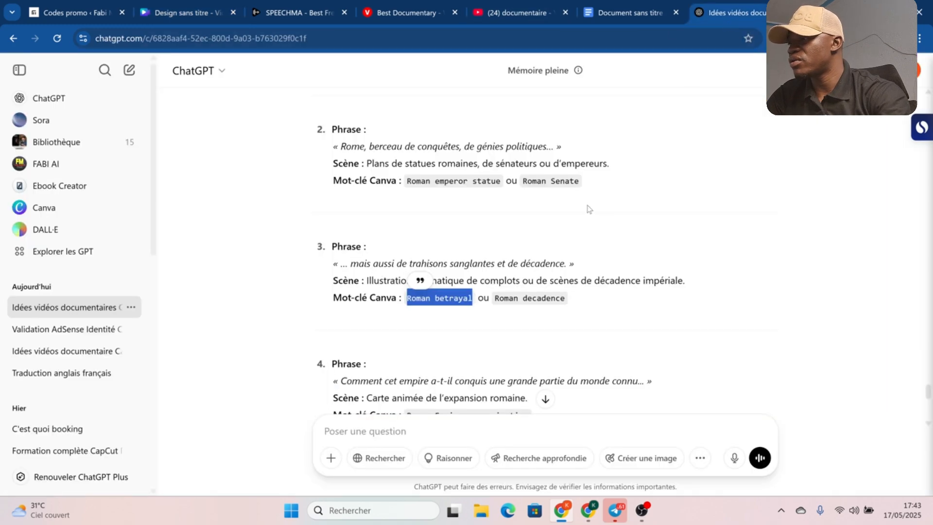
left_click(497, 299)
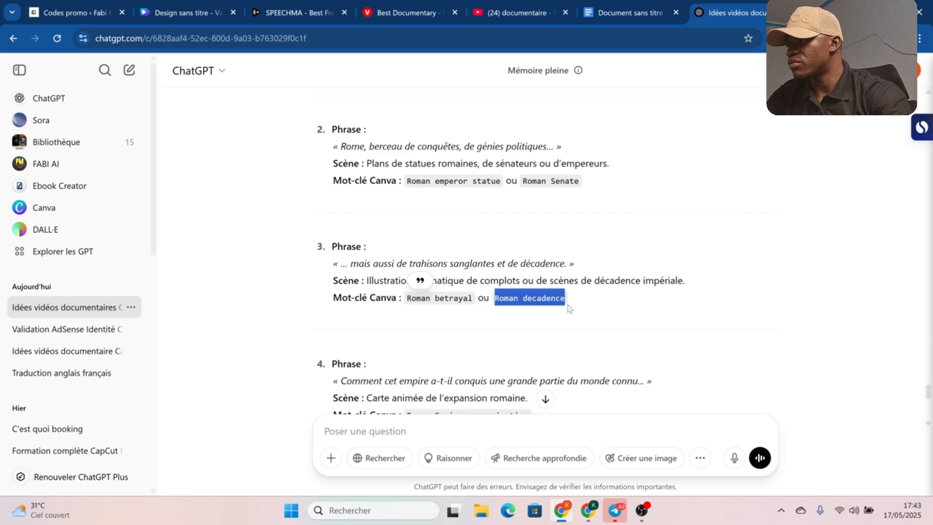
right_click(548, 299)
left_click(572, 316)
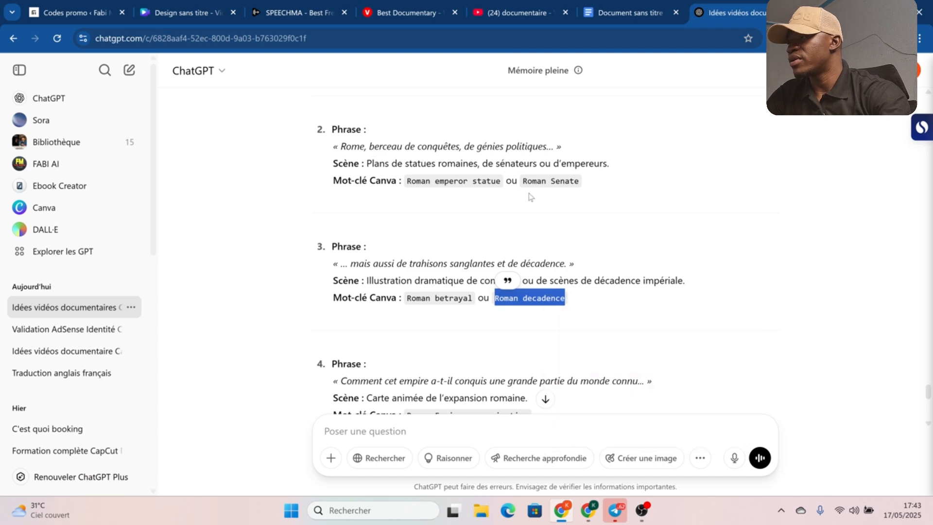
Switch to Canva, search the video elements for "Roman decadence", and fill the third page with the 19.0s clip of a woman reading.
left_click(182, 12)
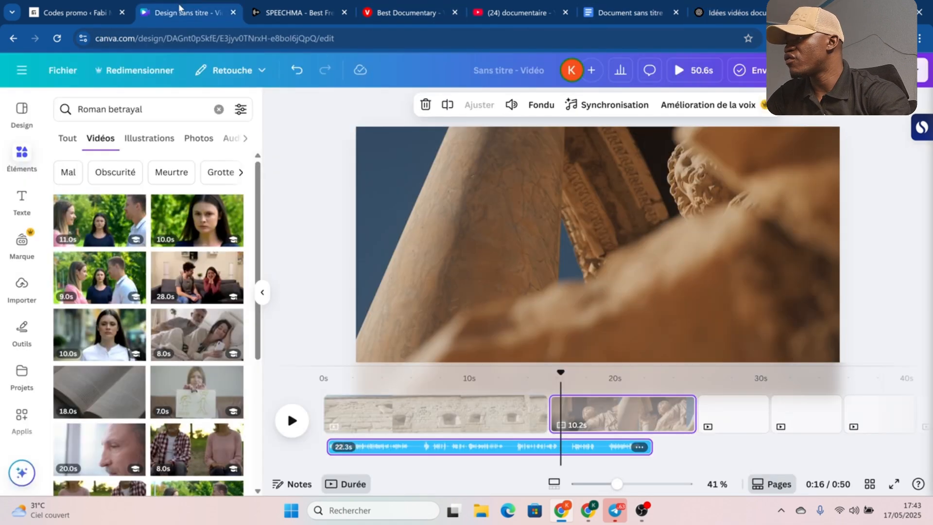
left_click(219, 109)
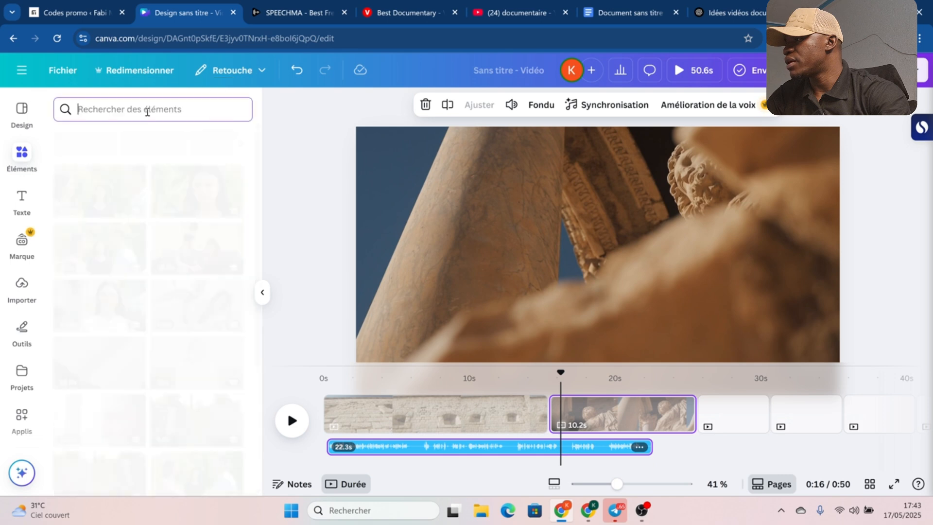
right_click(148, 114)
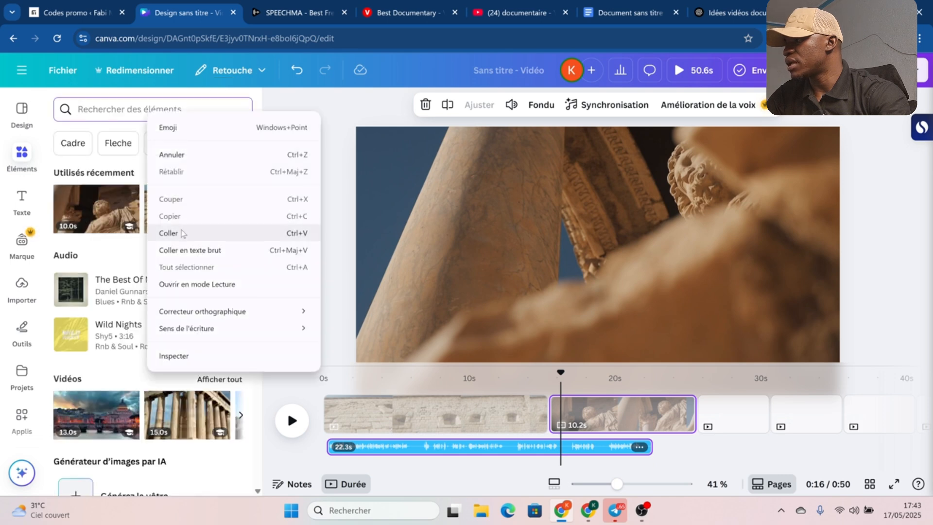
left_click(183, 233)
key("Return")
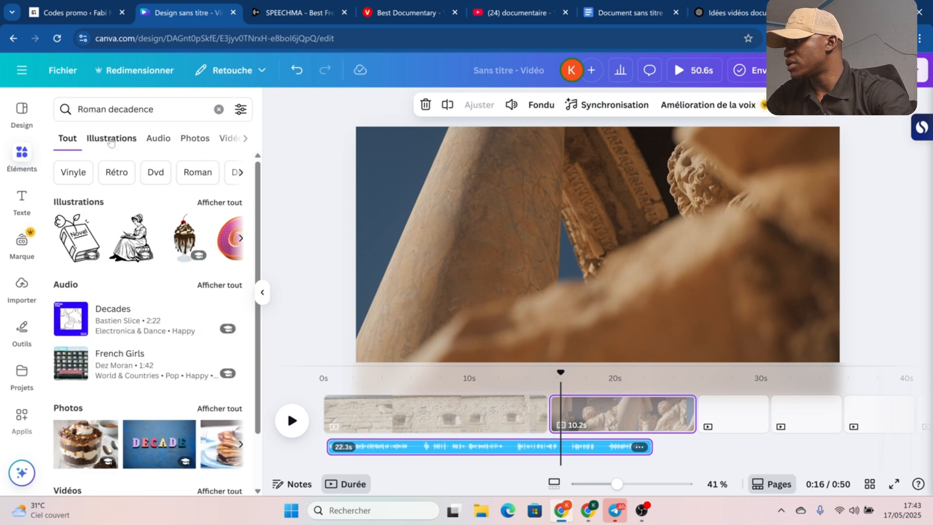
left_click(230, 139)
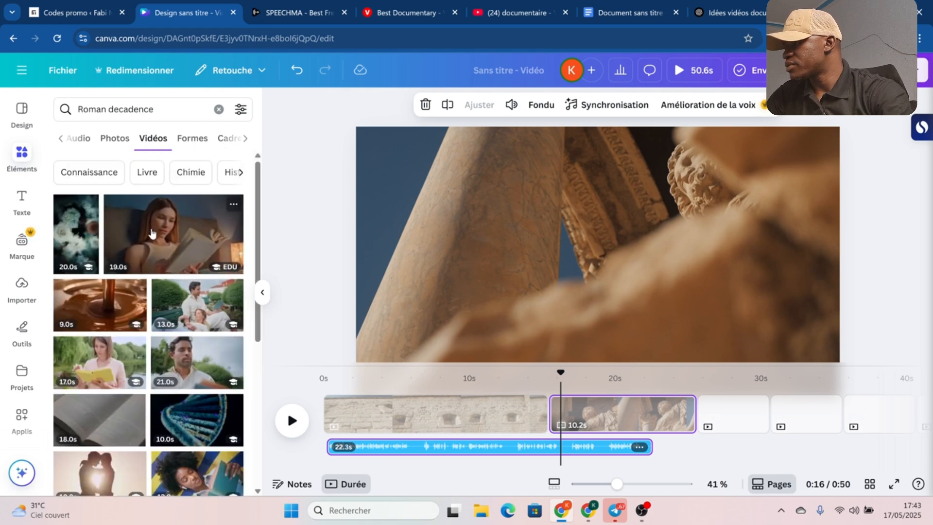
scroll(129, 262, "down", 4)
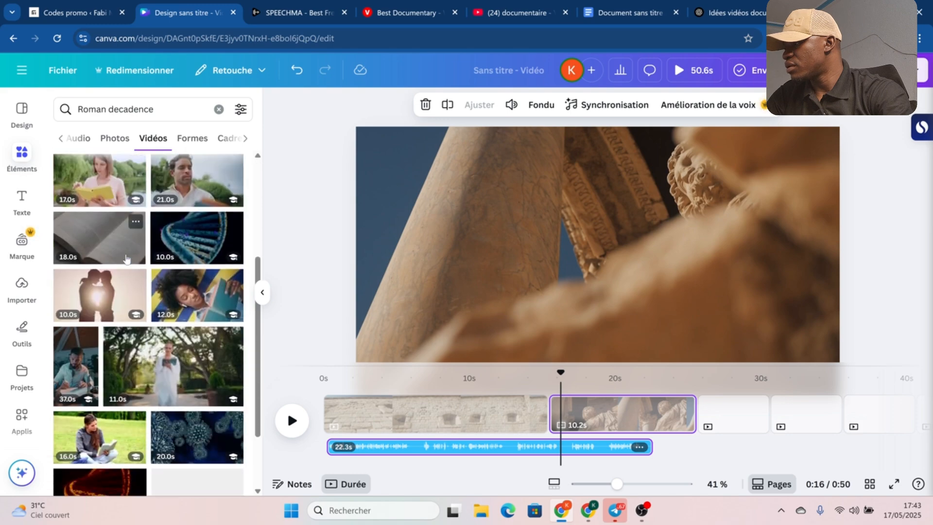
scroll(126, 259, "up", 4)
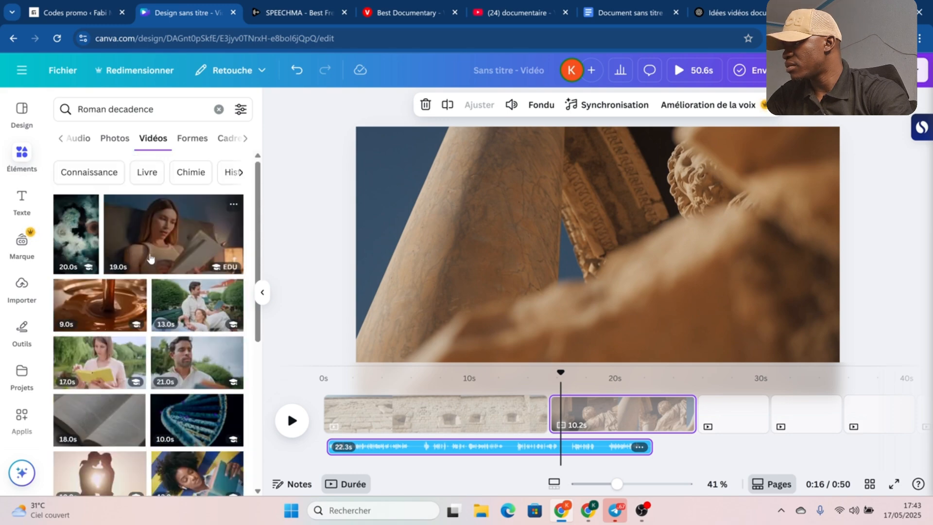
left_click_drag(536, 357, 736, 428)
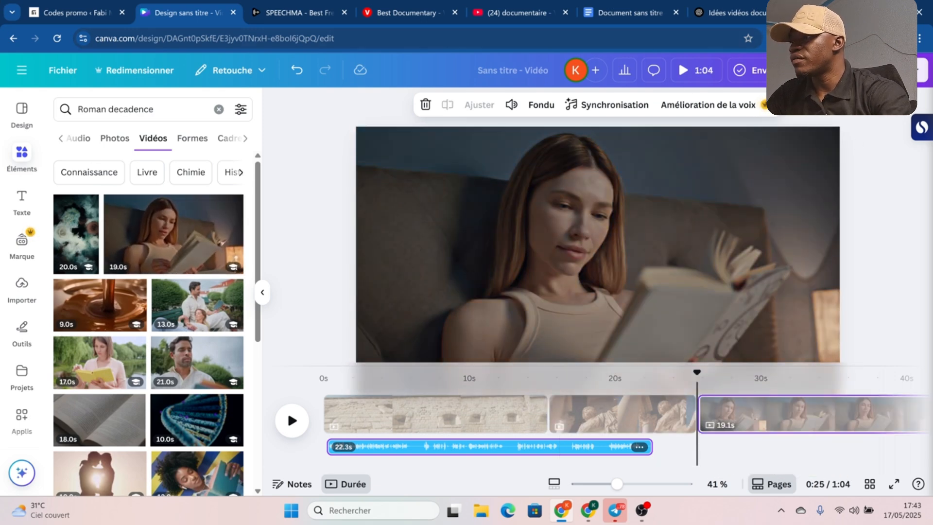
Switch to ChatGPT and copy the fourth phrase's keyword, "Roman Empire map animation".
left_click(743, 16)
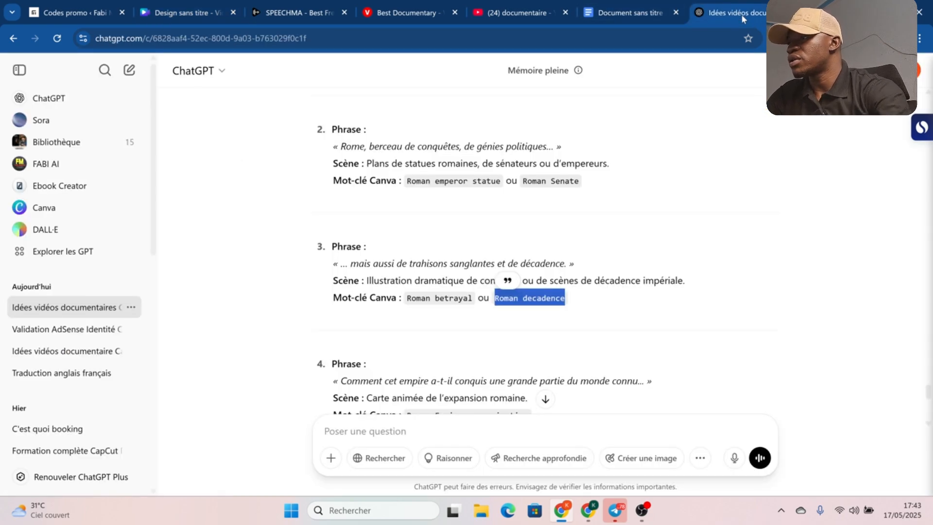
scroll(468, 258, "down", 2)
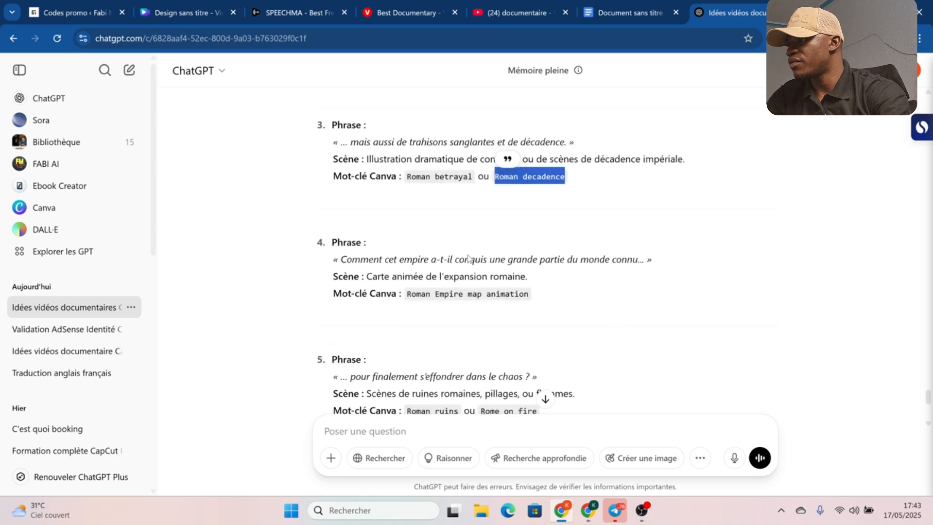
scroll(459, 258, "down", 1)
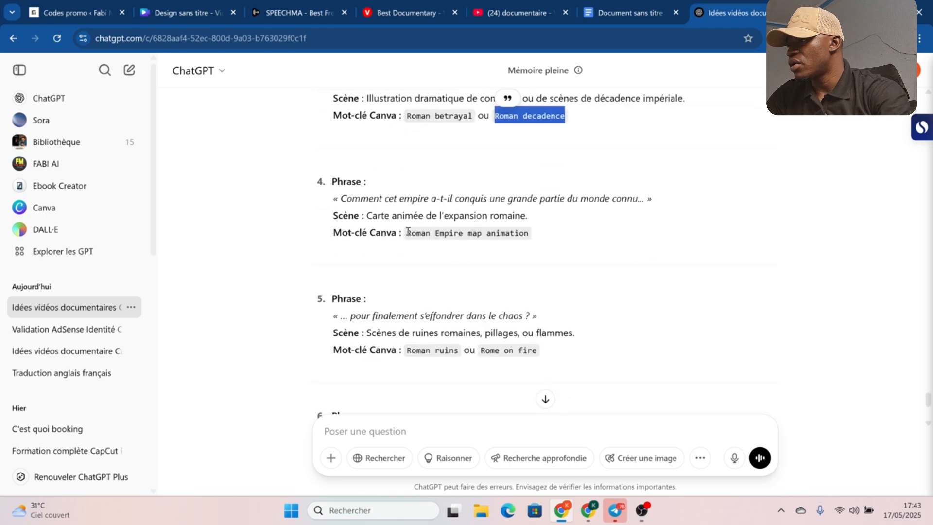
left_click_drag(407, 232, 458, 245)
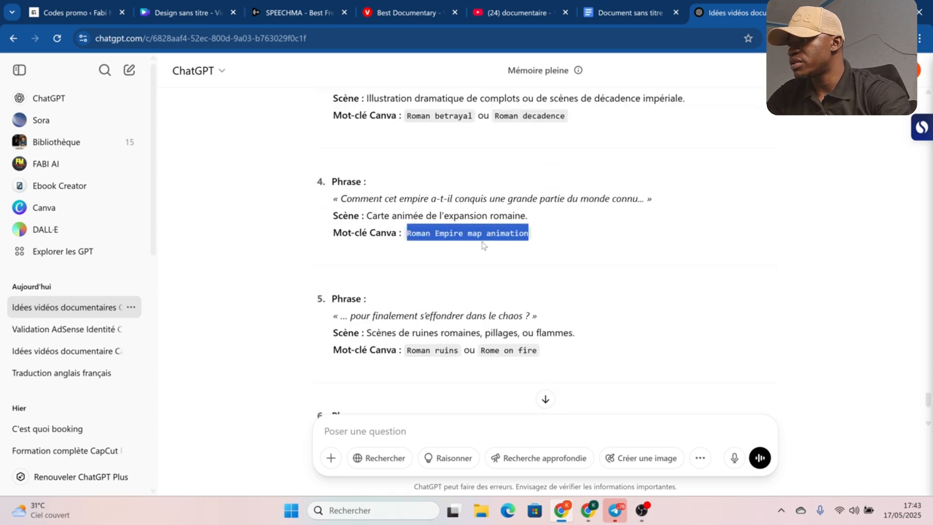
right_click(474, 233)
left_click(516, 246)
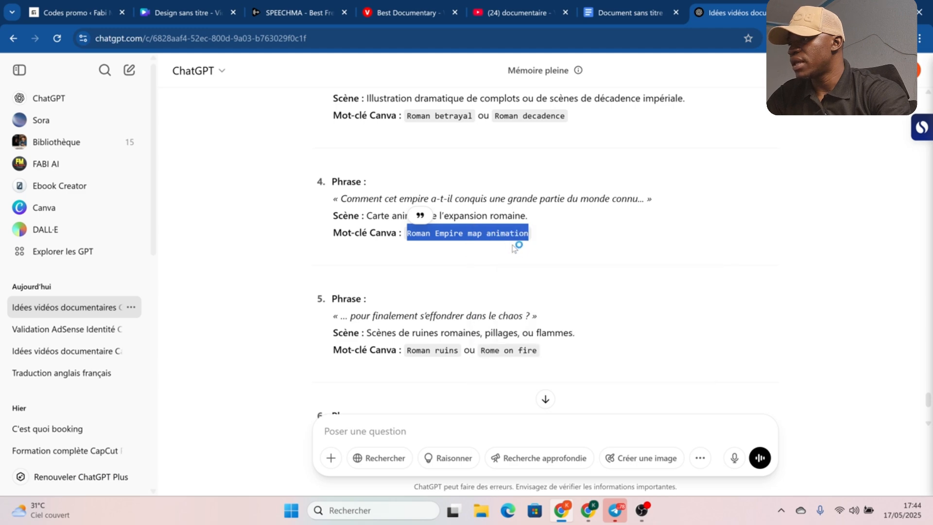
Switch to Canva, search the video elements for "Roman Empire map animation", and fill the fourth page with the 14.0s teal world map clip.
left_click(212, 6)
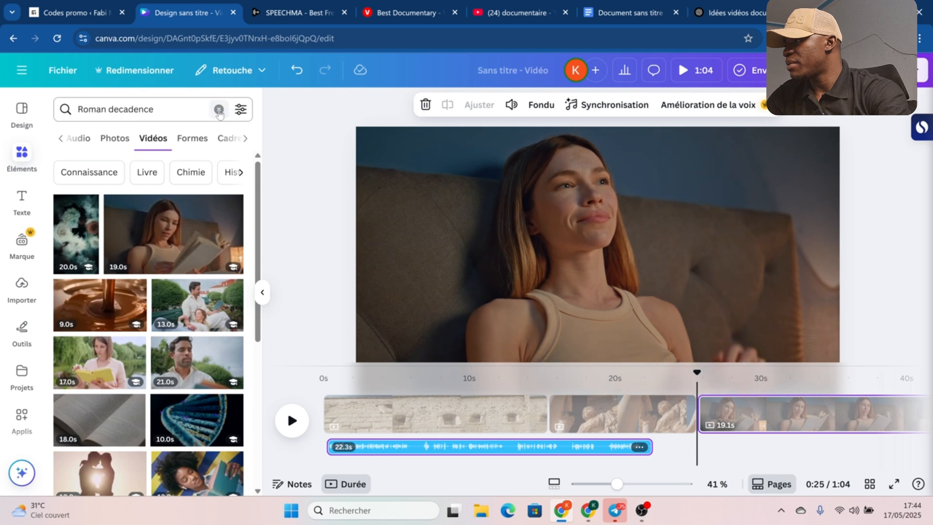
left_click(219, 110)
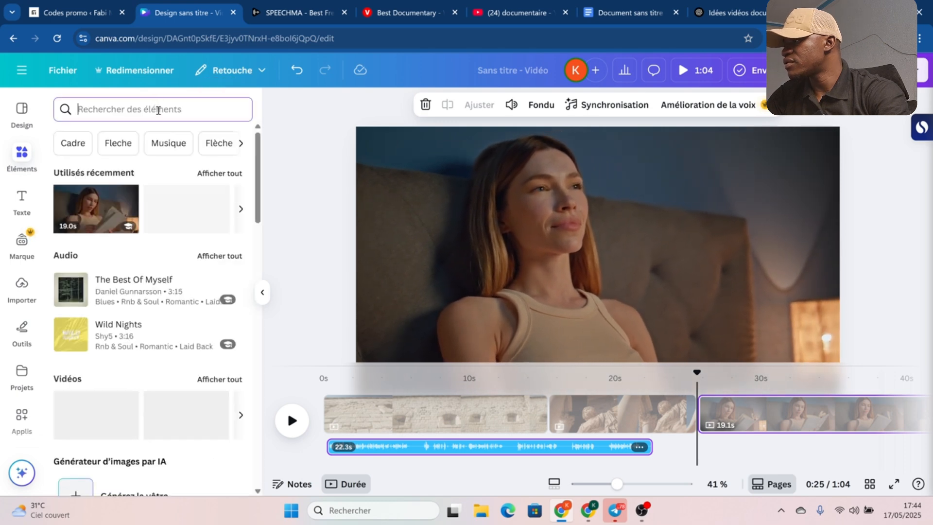
right_click(214, 114)
left_click(224, 234)
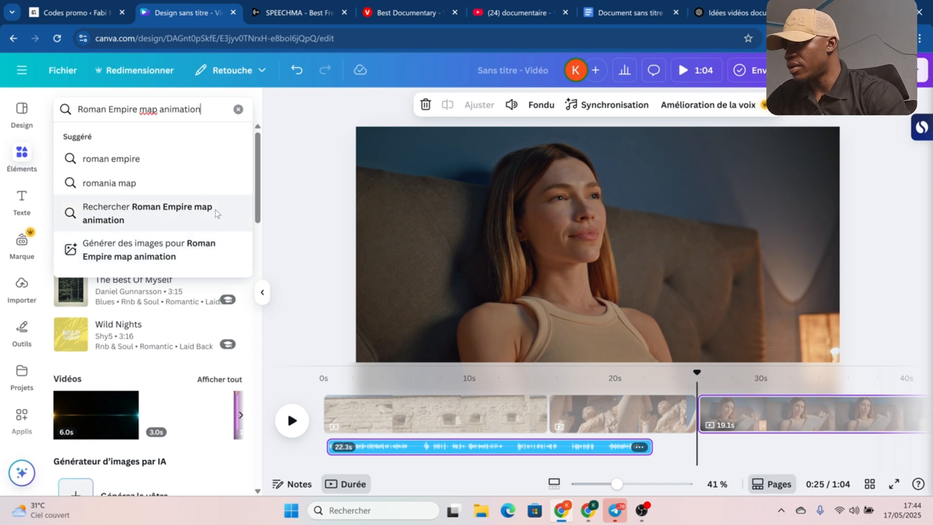
left_click(217, 214)
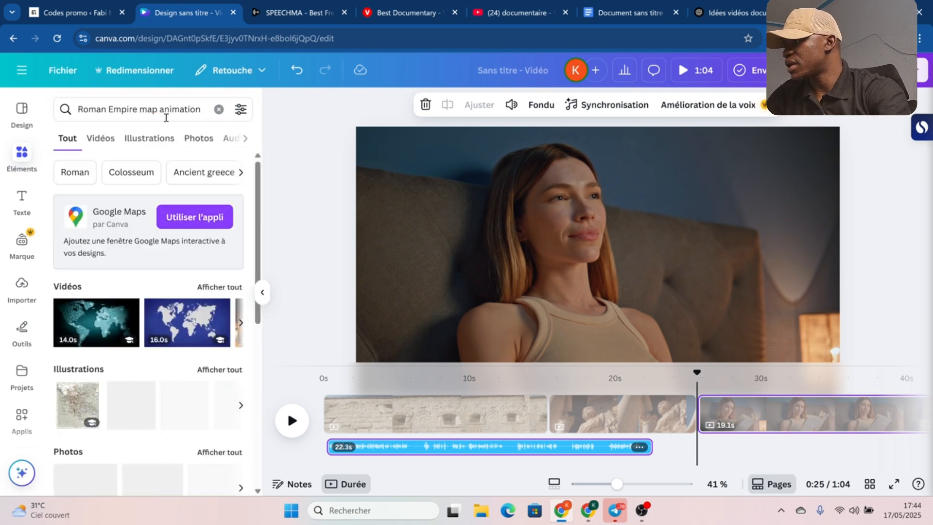
left_click(94, 139)
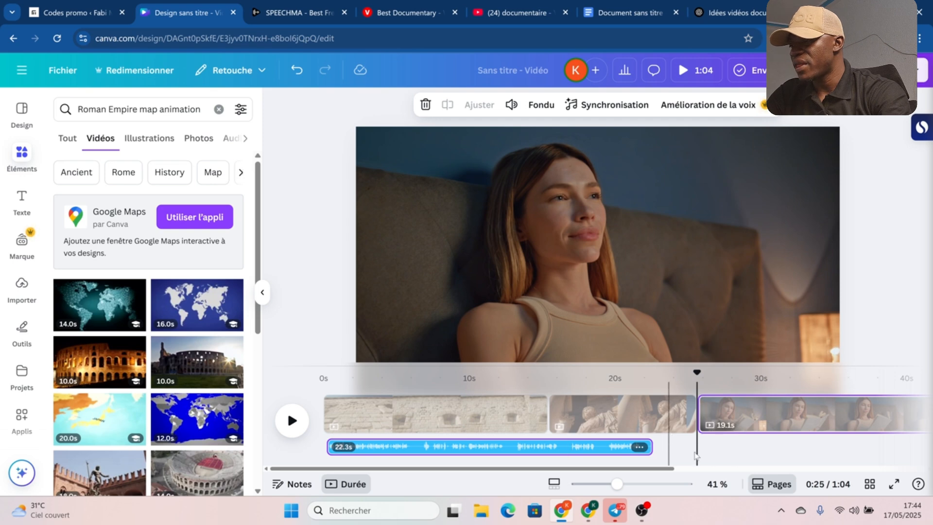
left_click(554, 486)
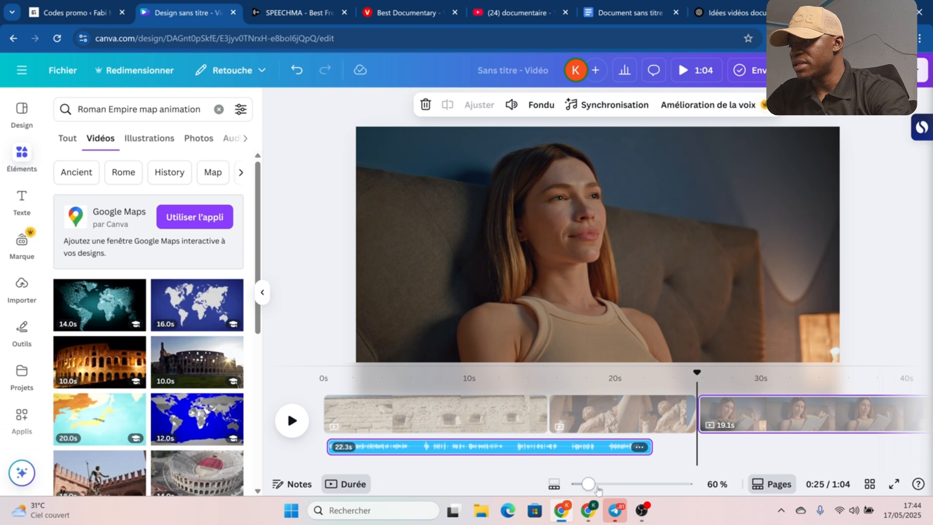
left_click_drag(589, 486, 579, 485)
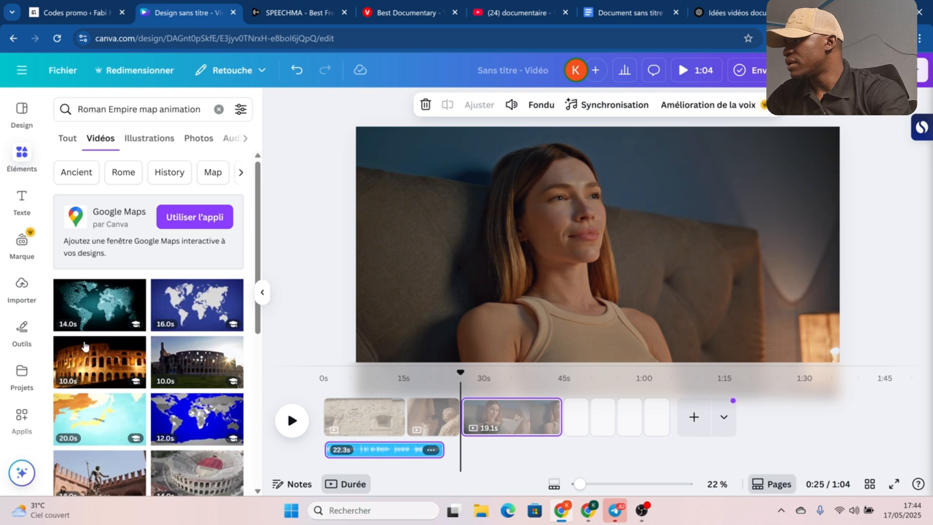
left_click_drag(107, 305, 574, 411)
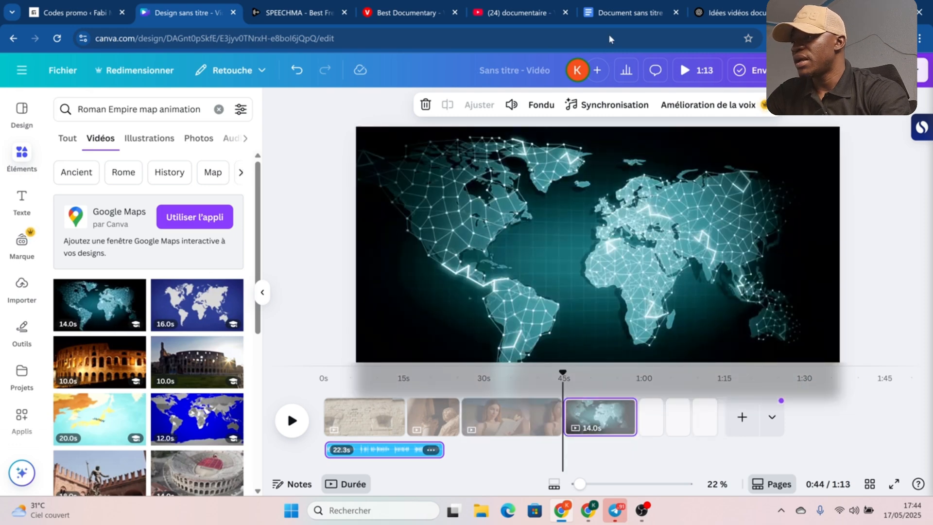
Switch to ChatGPT and find the fifth phrase's keywords in the introduction's illustrated script.
left_click(732, 8)
scroll(552, 275, "down", 3)
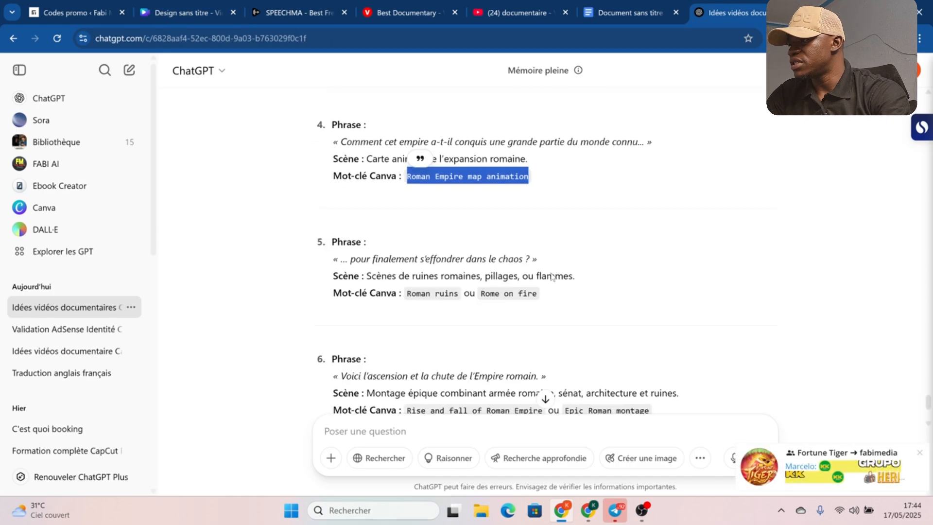
scroll(552, 275, "down", 1)
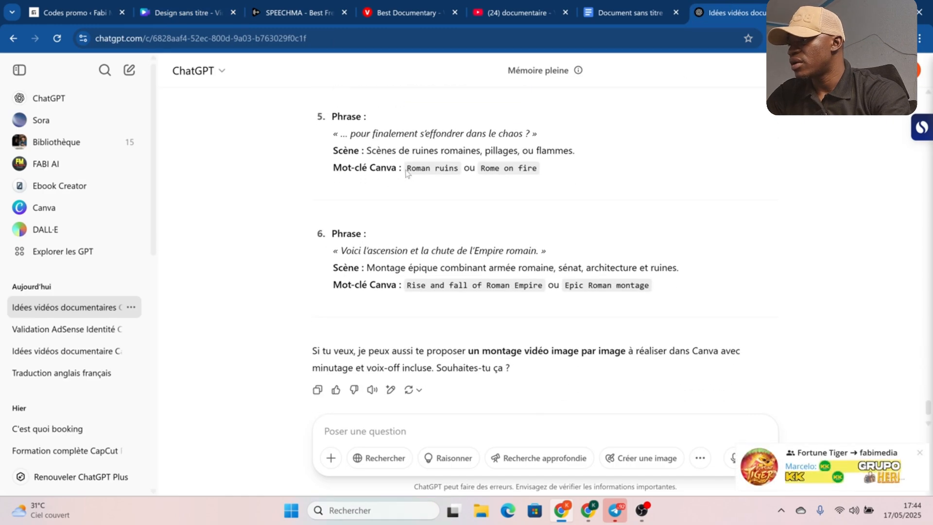
Copy the keyword "Roman ruins" from scene 5 of the ChatGPT illustration script.
left_click_drag(406, 170, 452, 170)
right_click(452, 170)
left_click(481, 184)
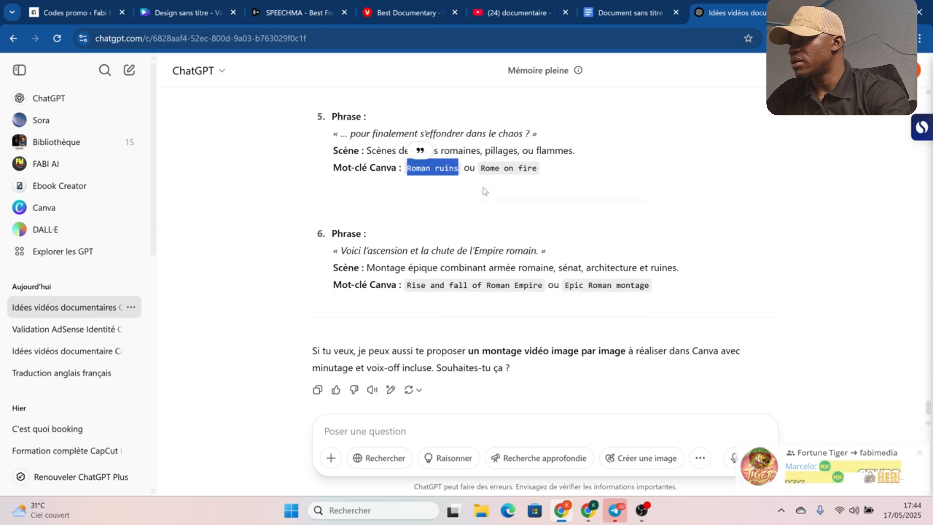
In Canva, search the videos for "Roman ruins" and place the 12-second amphitheatre clip on the empty page after the world map.
left_click(179, 13)
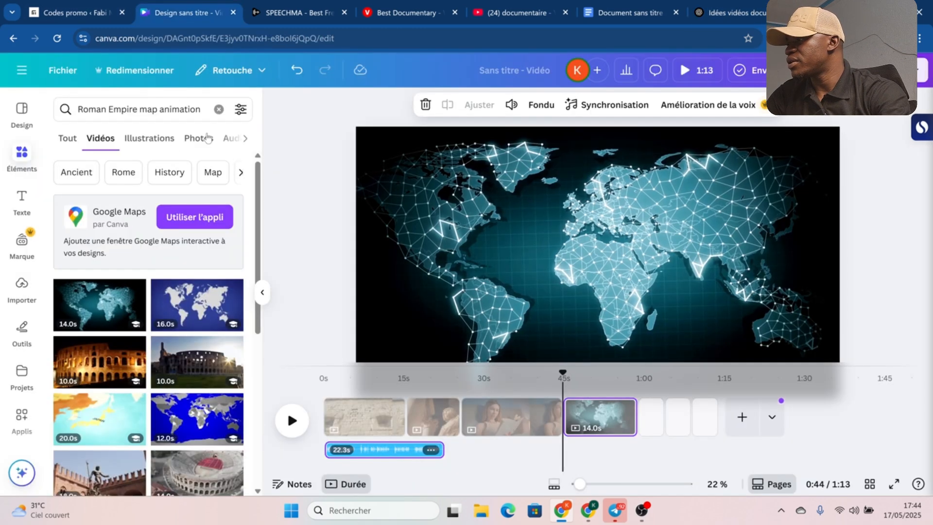
left_click(220, 110)
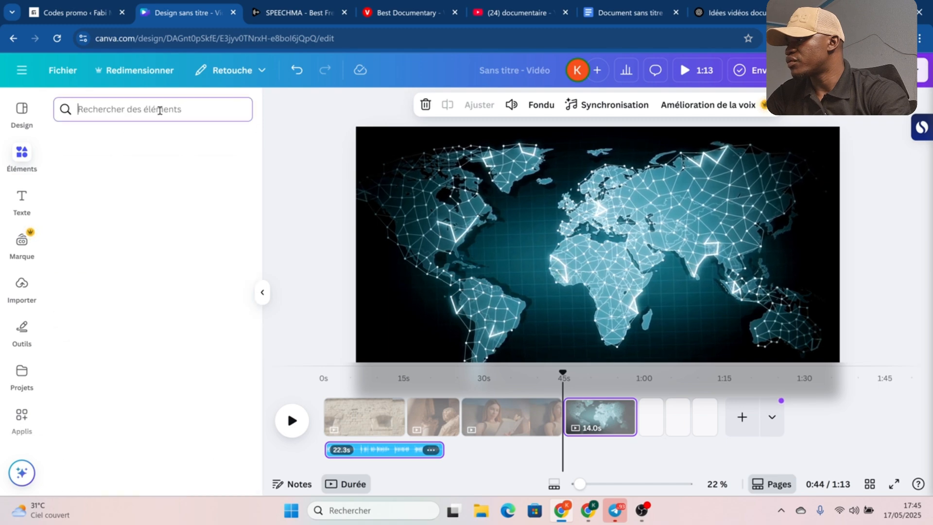
right_click(159, 109)
left_click(204, 231)
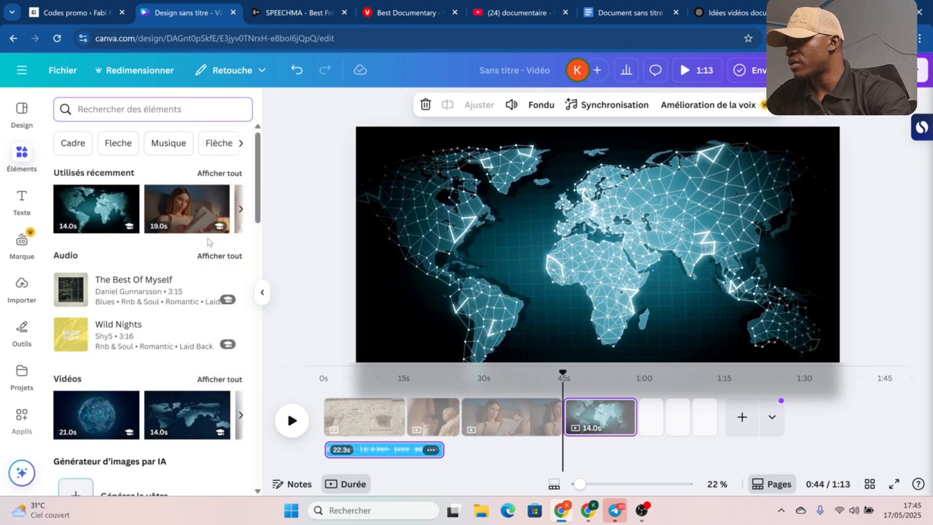
key("Return")
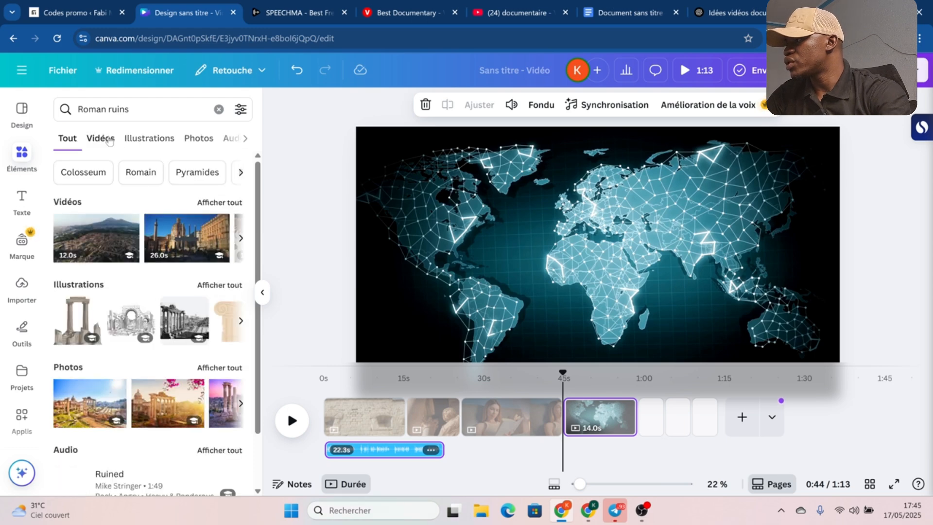
left_click(103, 138)
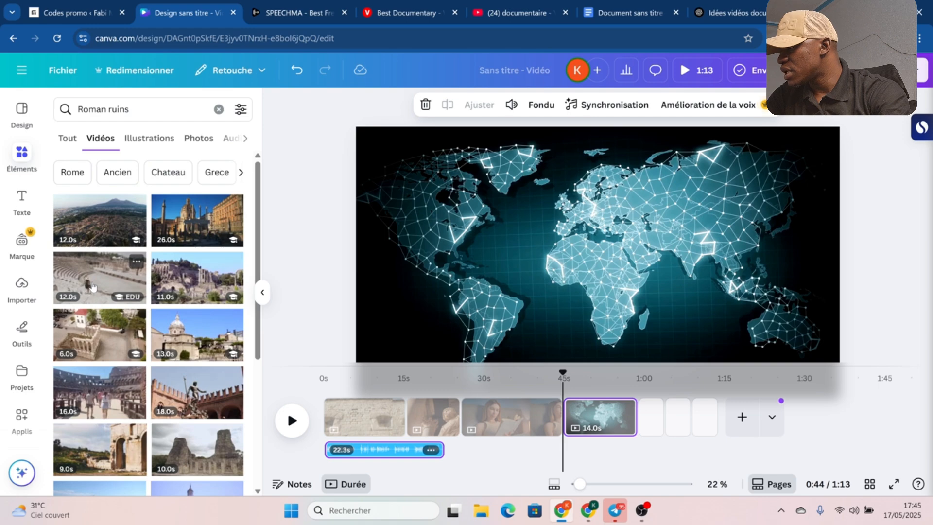
left_click_drag(208, 307, 654, 426)
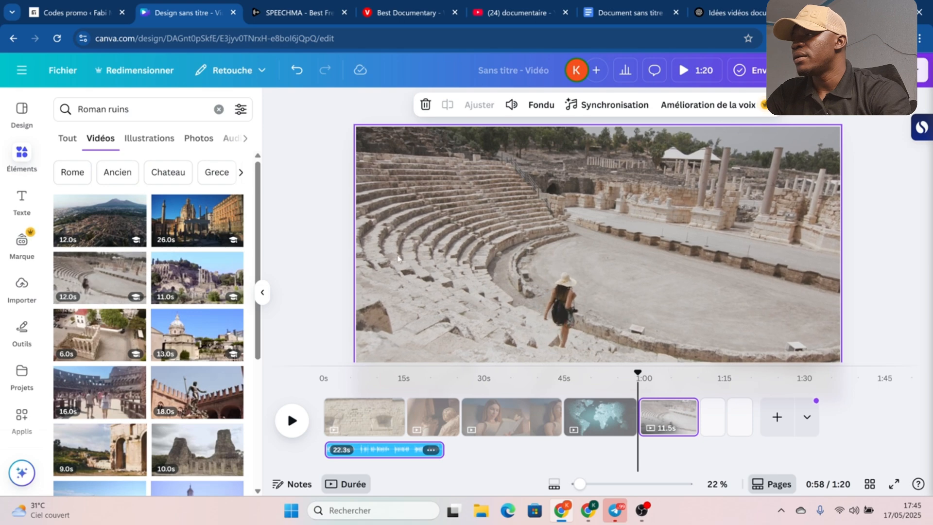
Switch to ChatGPT and copy the keyword "Epic Roman montage" from scene 6 of the illustration script.
left_click(698, 14)
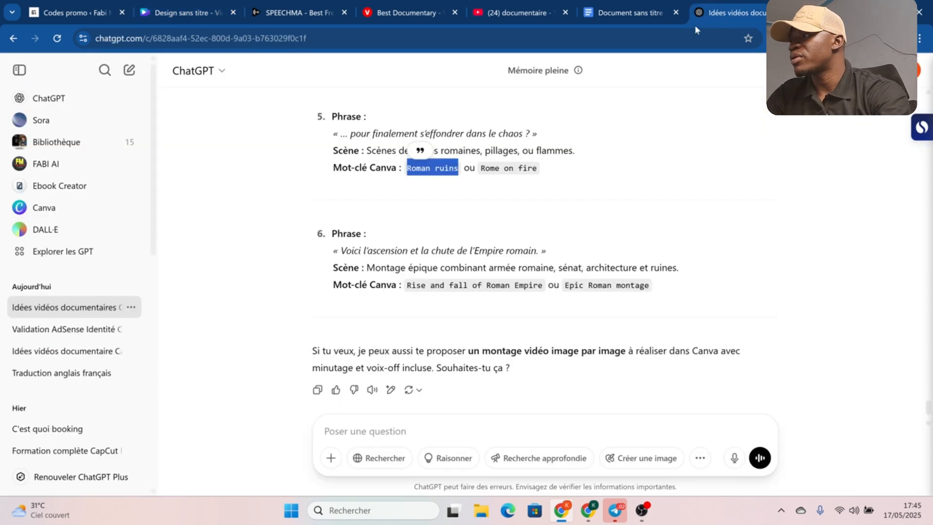
scroll(437, 199, "down", 1)
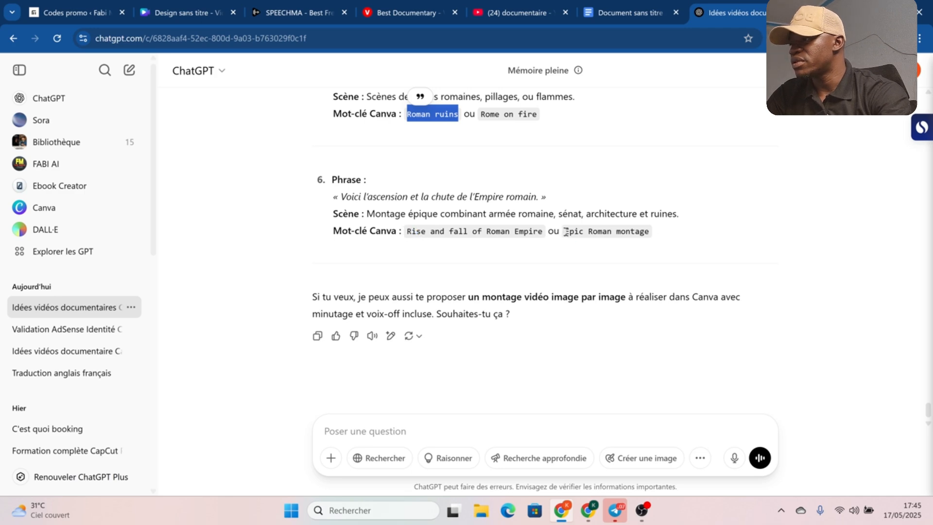
left_click_drag(567, 232, 648, 241)
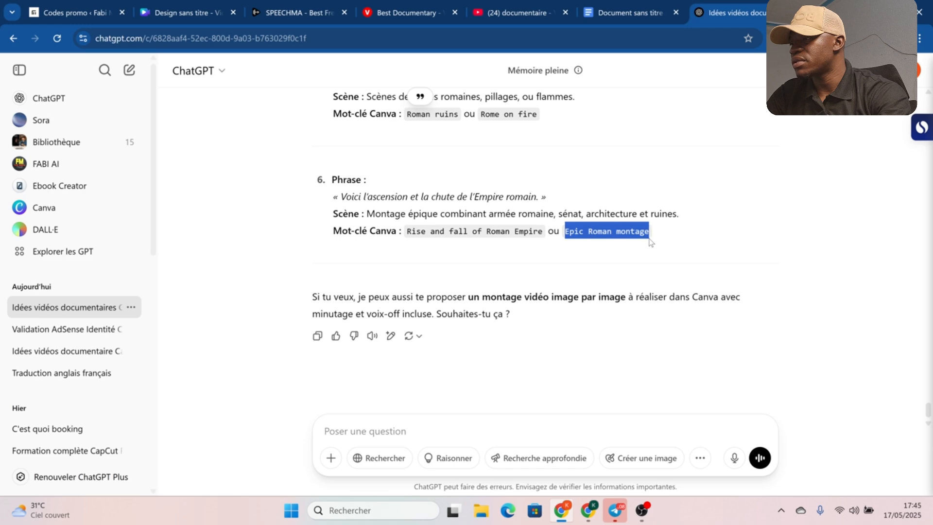
left_click(584, 231)
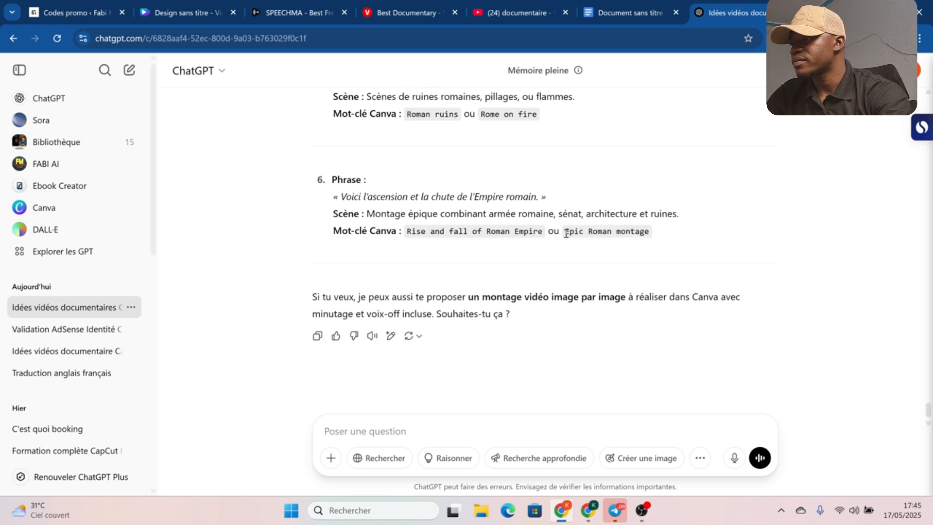
left_click_drag(577, 235, 654, 243)
right_click(608, 227)
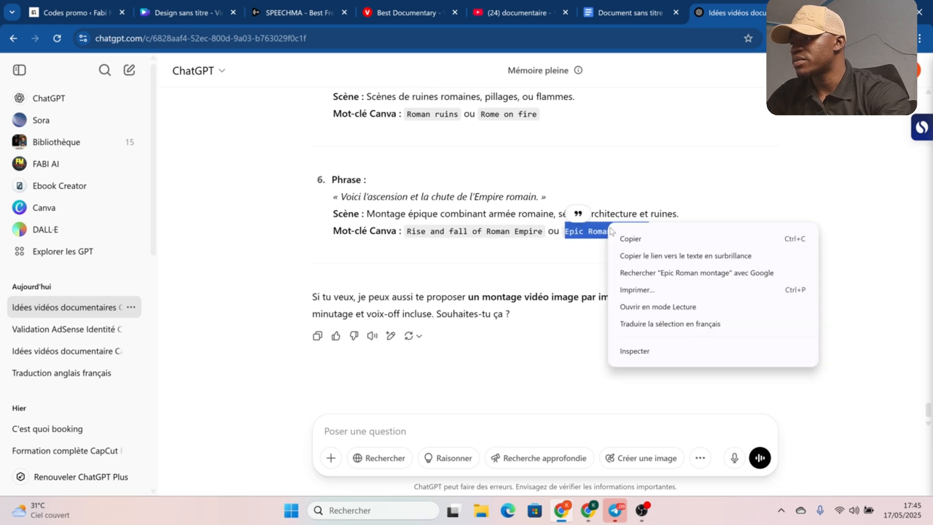
left_click(619, 239)
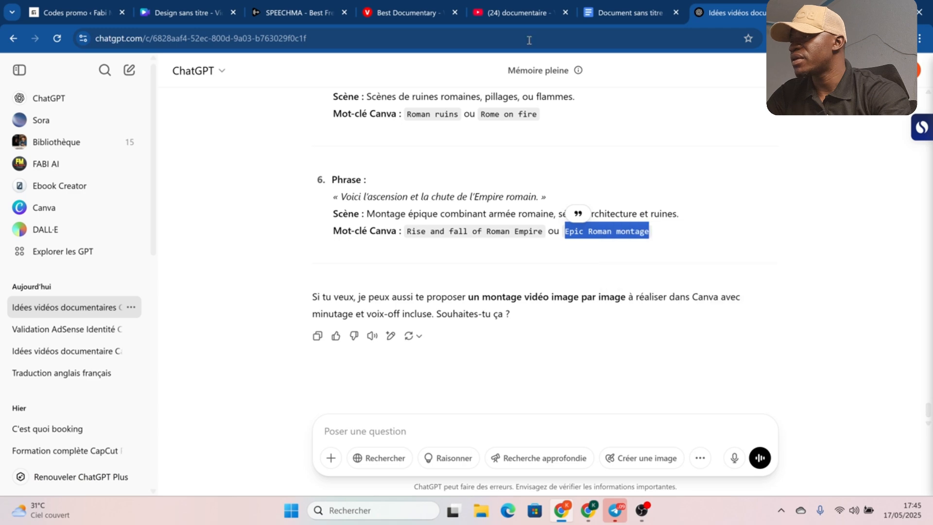
In Canva, search the videos for "Epic Roman montage" and place the 11-second photo-montage clip on the page after the amphitheatre.
left_click(199, 12)
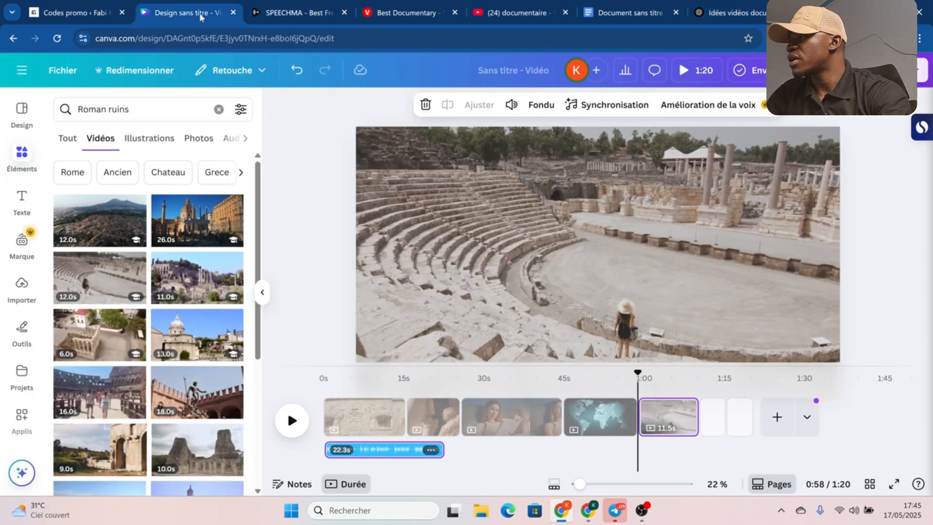
left_click(219, 110)
right_click(163, 113)
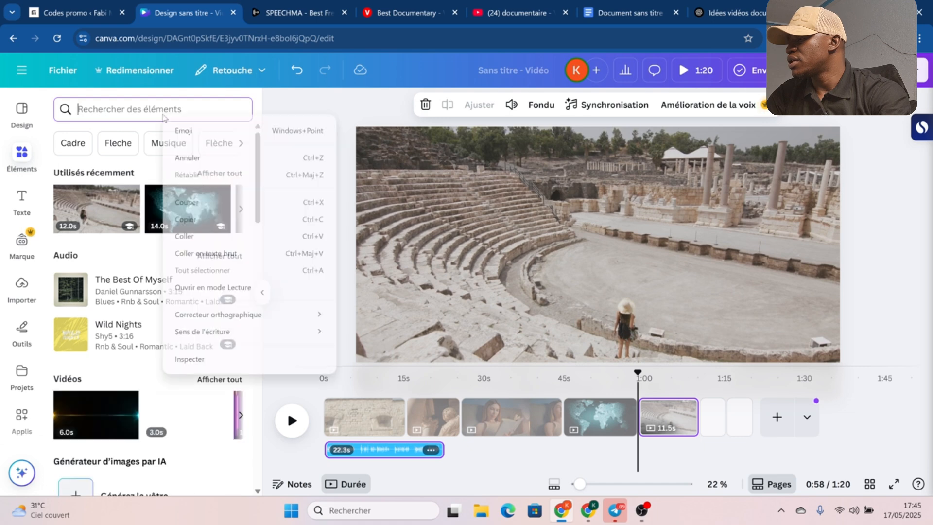
left_click(202, 235)
key("Return")
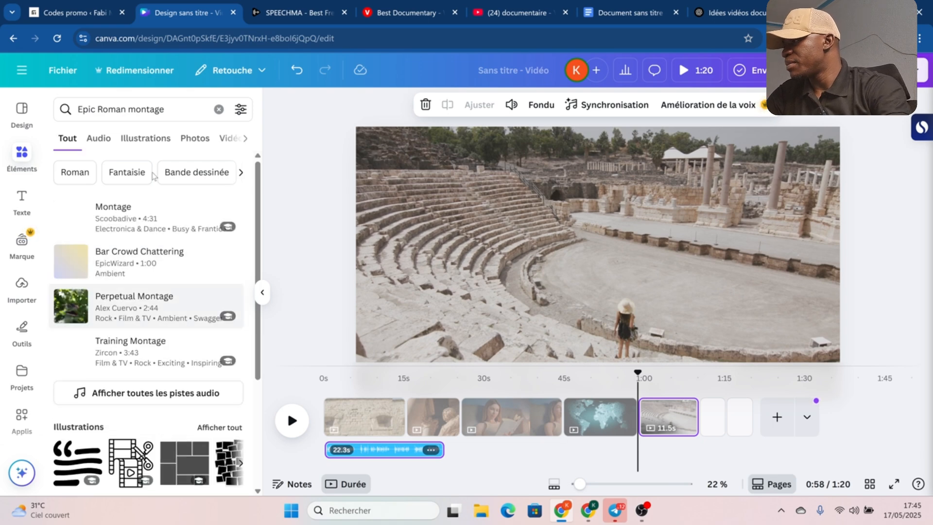
left_click(231, 141)
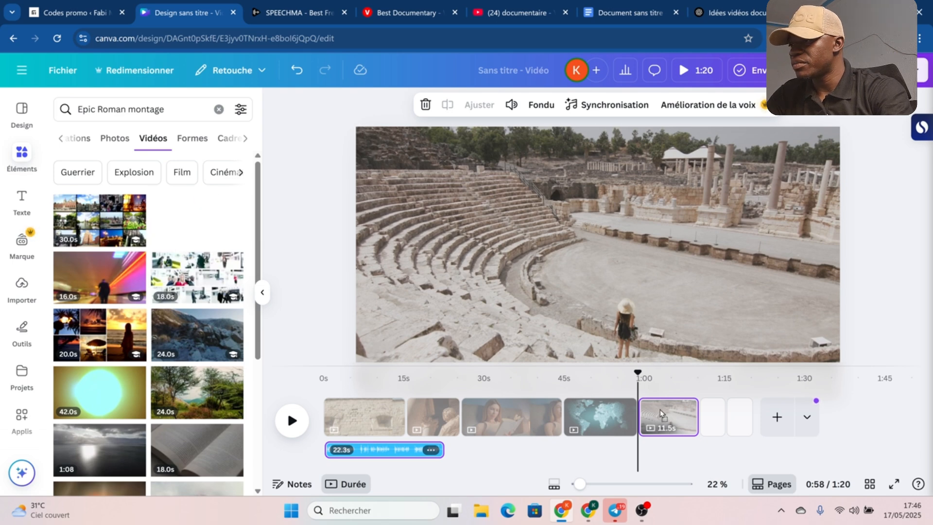
left_click_drag(661, 413, 718, 427)
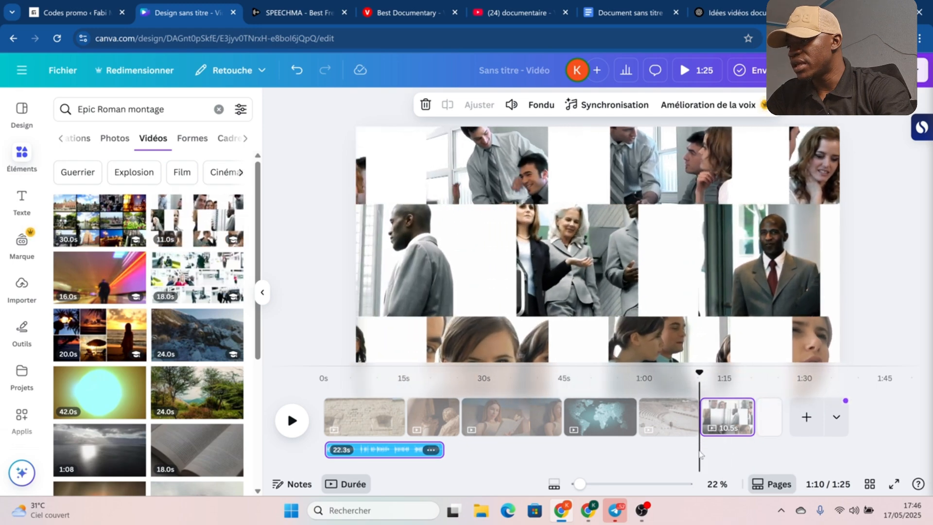
left_click(627, 454)
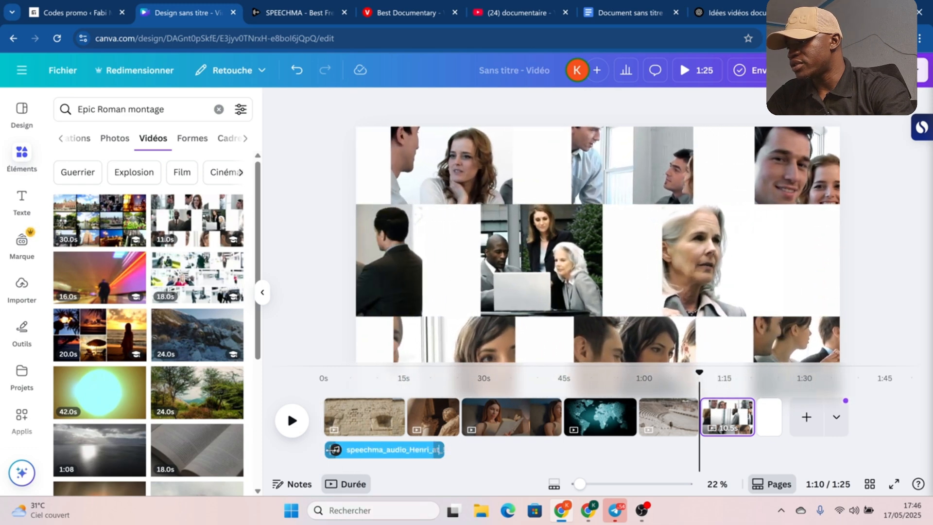
Review the phrases, scenes and keywords of the introduction script in ChatGPT against the clips on the Canva timeline.
left_click(365, 418)
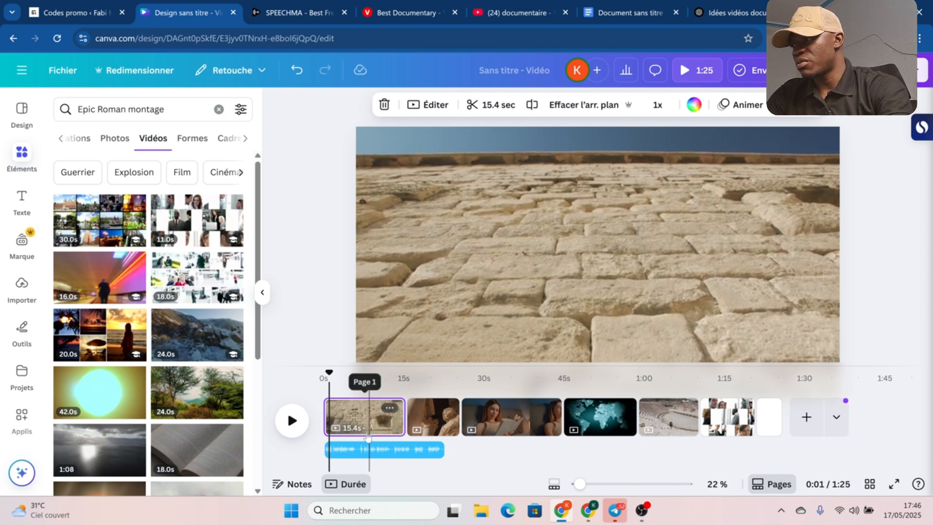
left_click(747, 14)
scroll(412, 168, "up", 14)
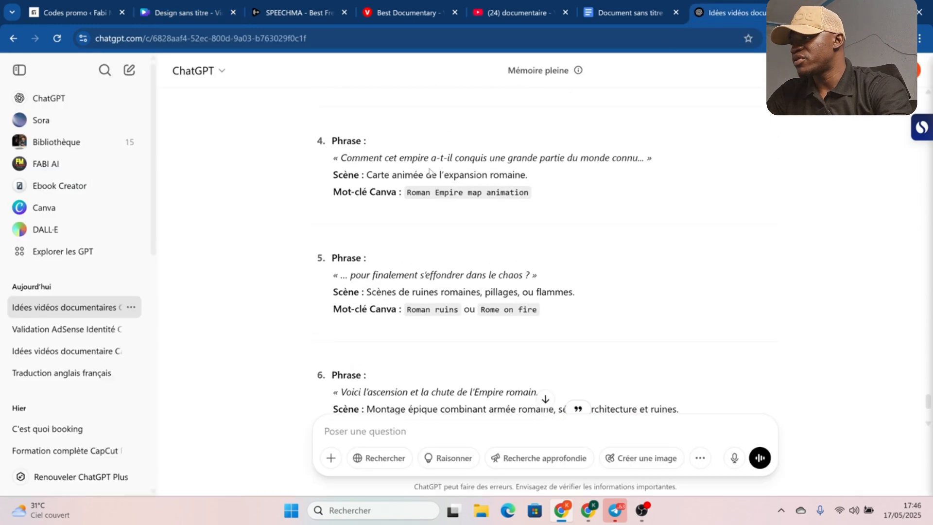
scroll(429, 173, "up", 2)
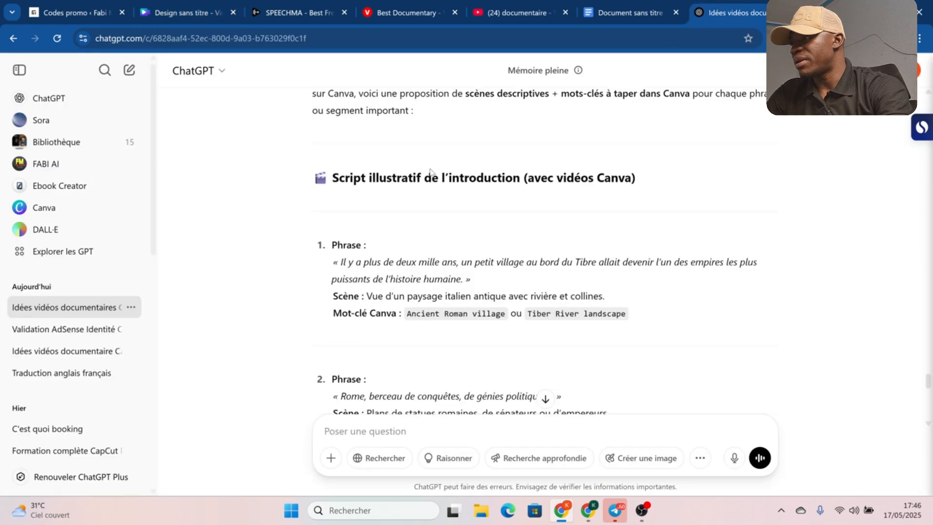
scroll(426, 201, "down", 1)
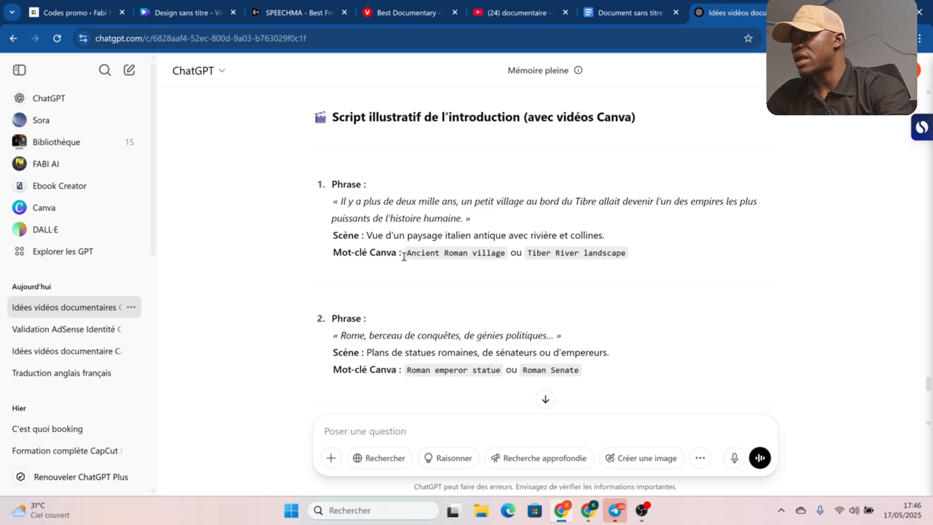
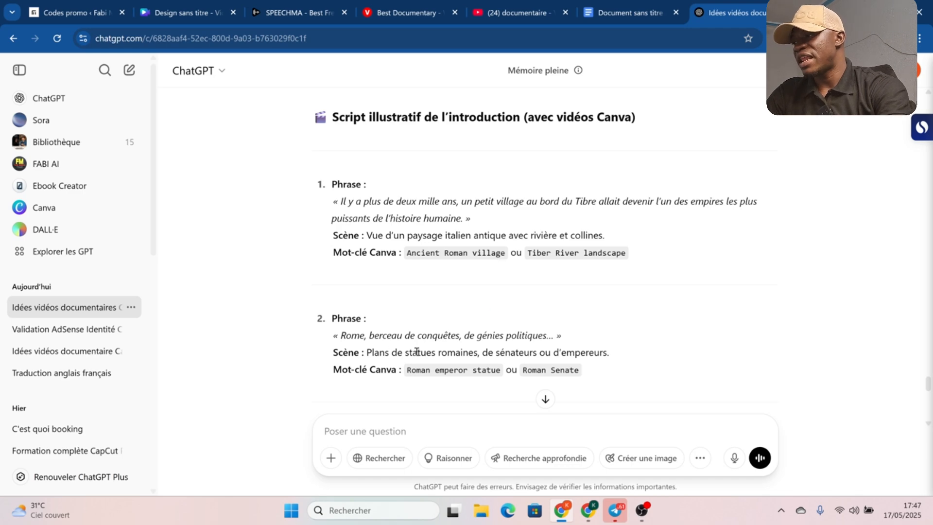
scroll(417, 351, "down", 1)
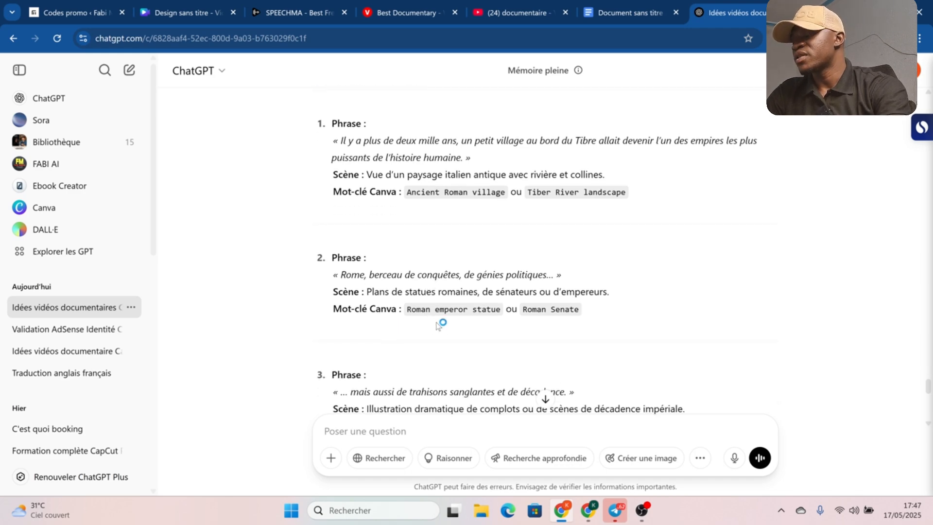
scroll(438, 324, "down", 2)
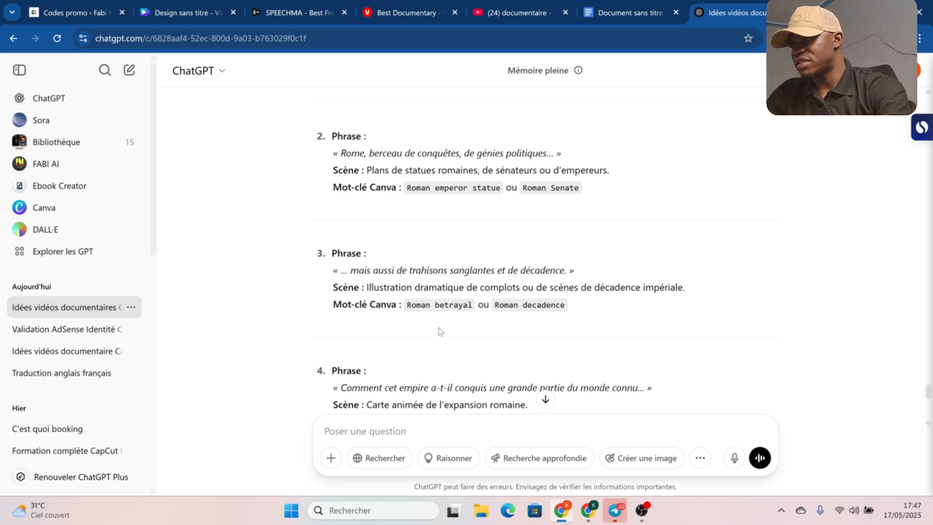
scroll(453, 340, "down", 1)
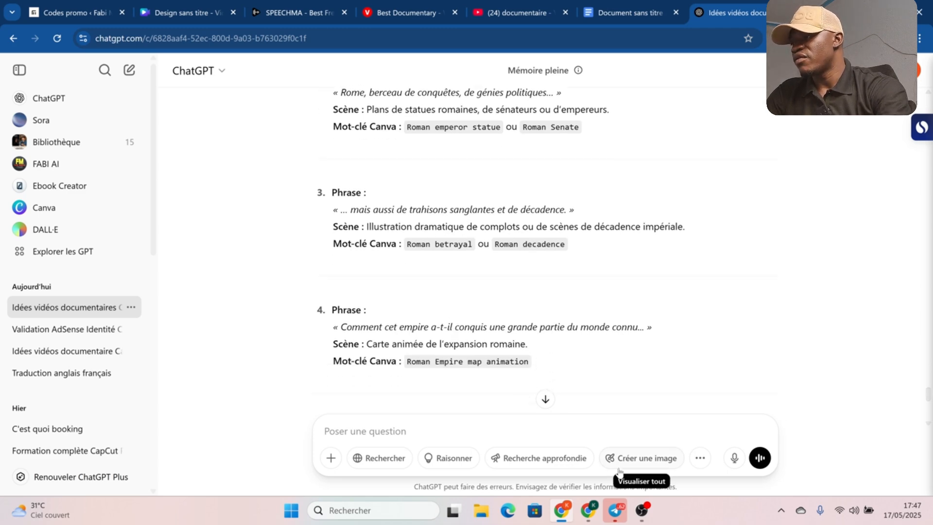
mouse_move(599, 510)
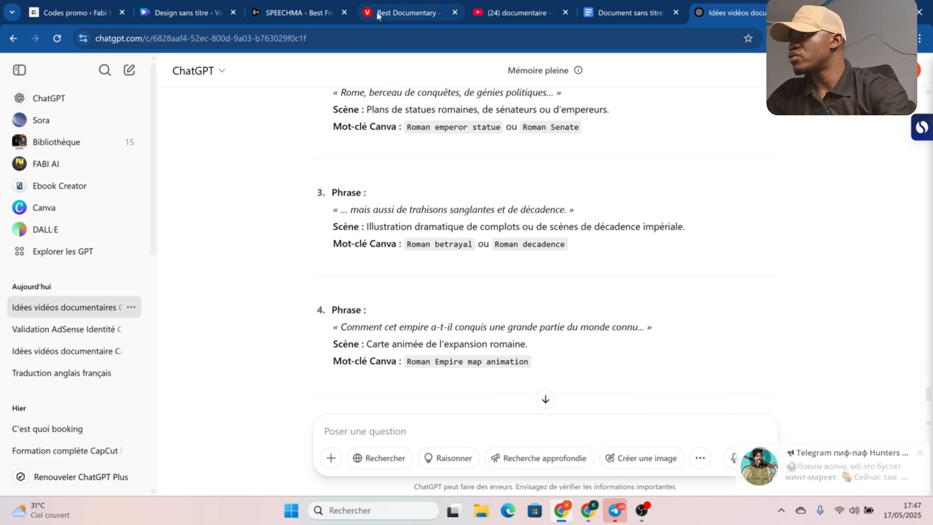
left_click(176, 11)
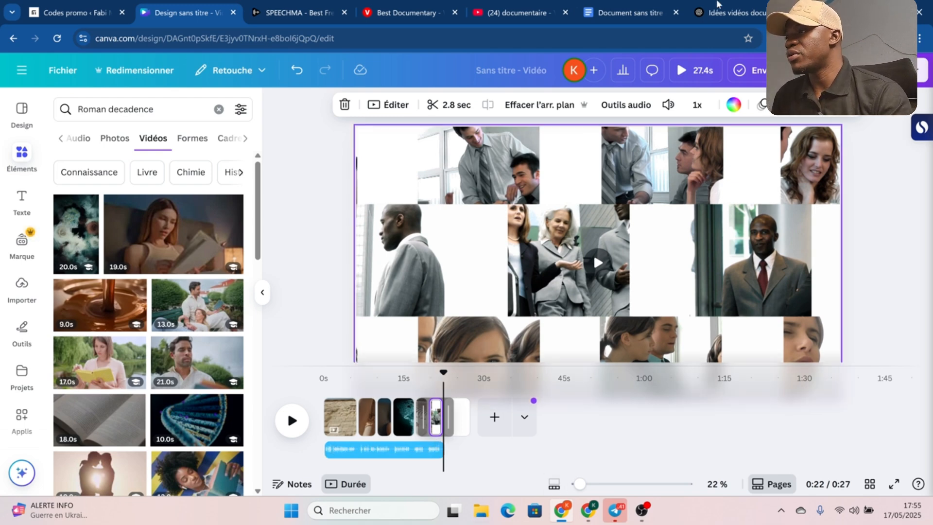
Switch to ChatGPT and copy the full narration paragraph of "Chapitre 1 : Les Origines de Rome".
left_click(723, 17)
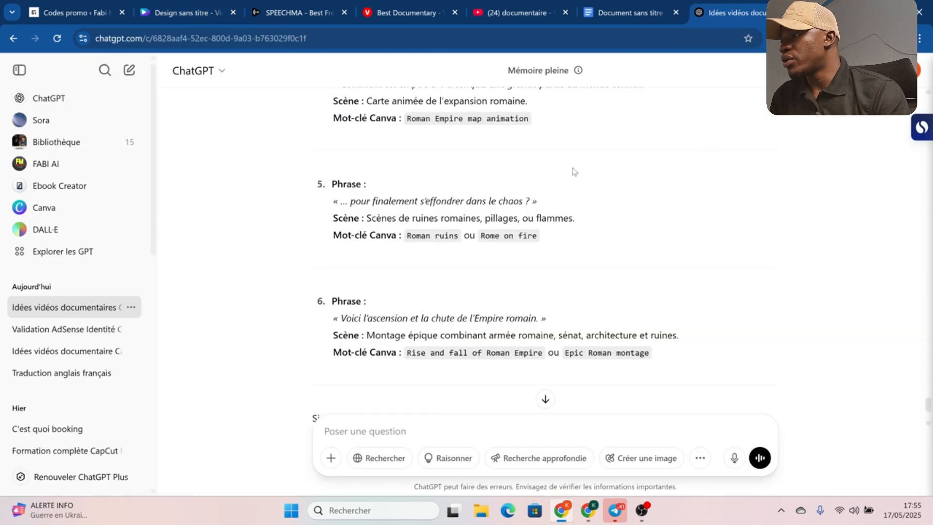
scroll(573, 182, "down", 3)
scroll(573, 183, "up", 15)
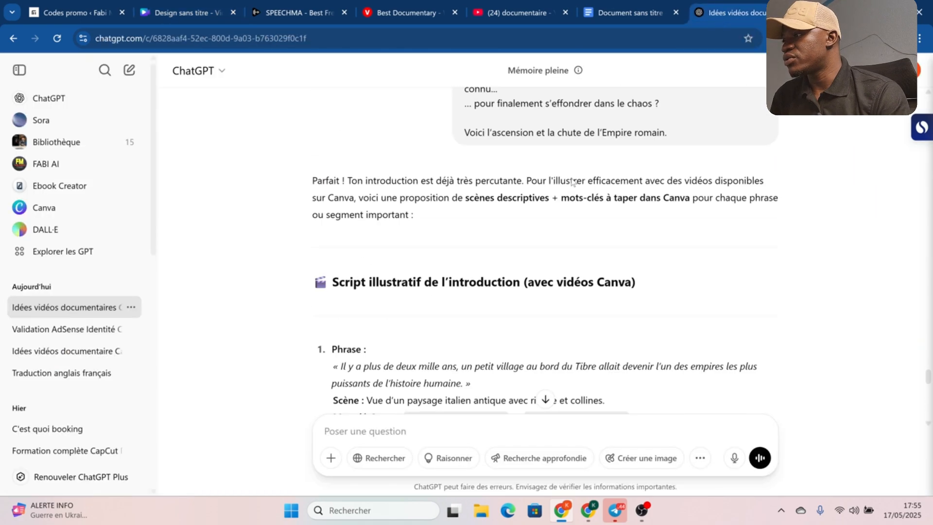
scroll(573, 182, "up", 18)
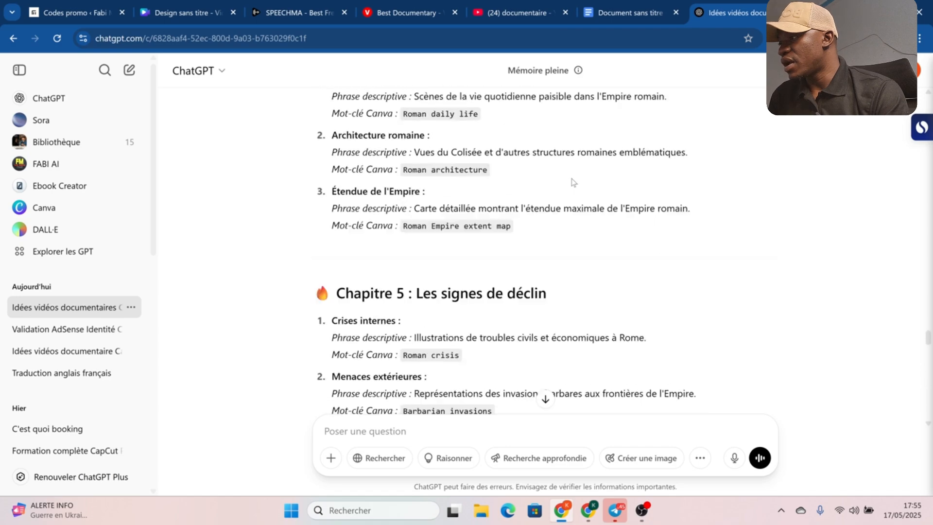
scroll(574, 182, "up", 20)
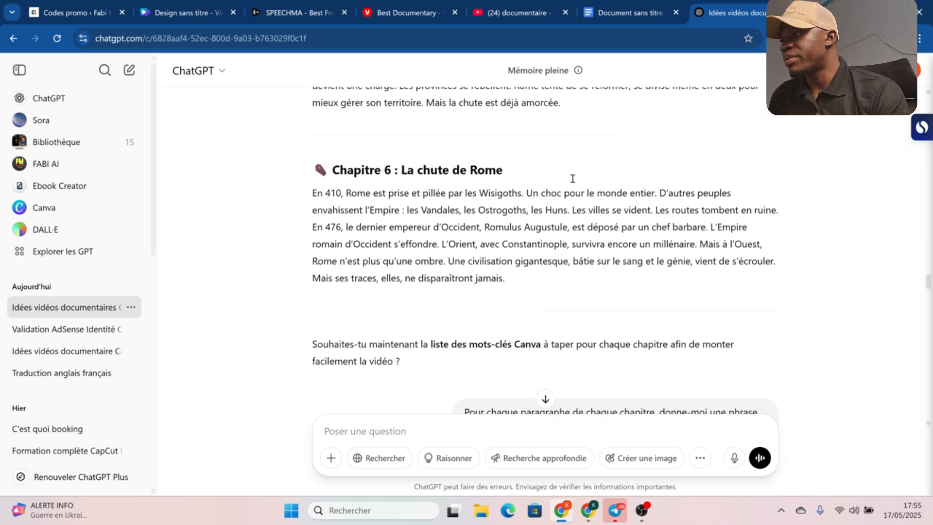
scroll(573, 182, "up", 4)
scroll(573, 182, "up", 11)
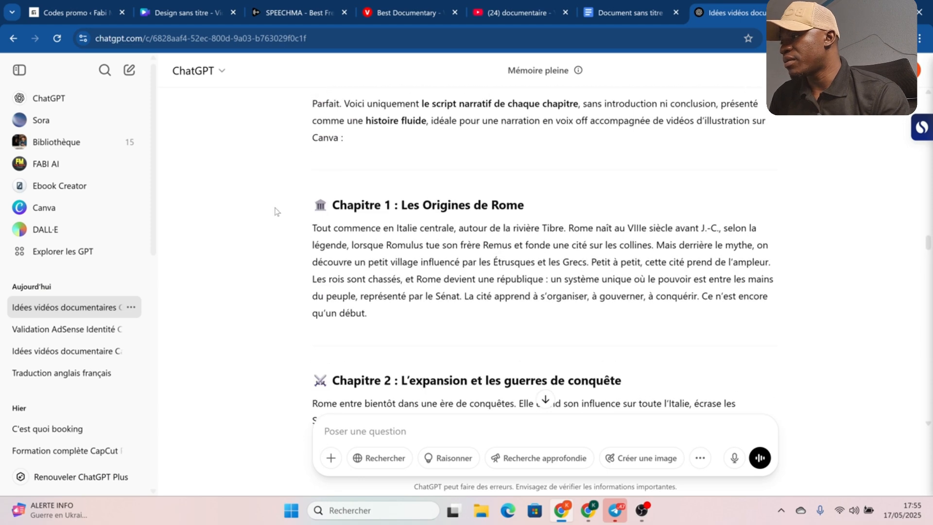
left_click_drag(311, 228, 376, 319)
key("ctrl+c")
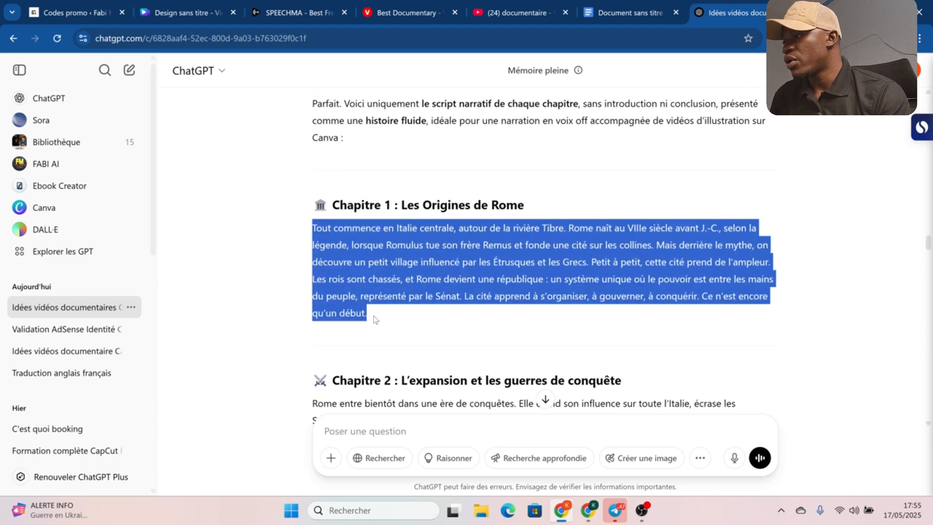
Copy the selected chapter 1 narration paragraph and paste it into the text input on Speechma.
right_click(372, 300)
left_click(412, 317)
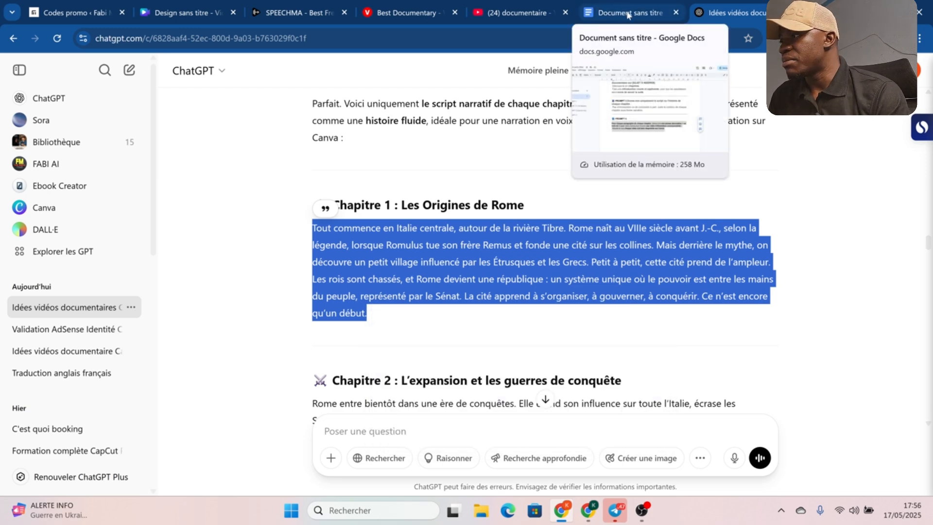
left_click(295, 13)
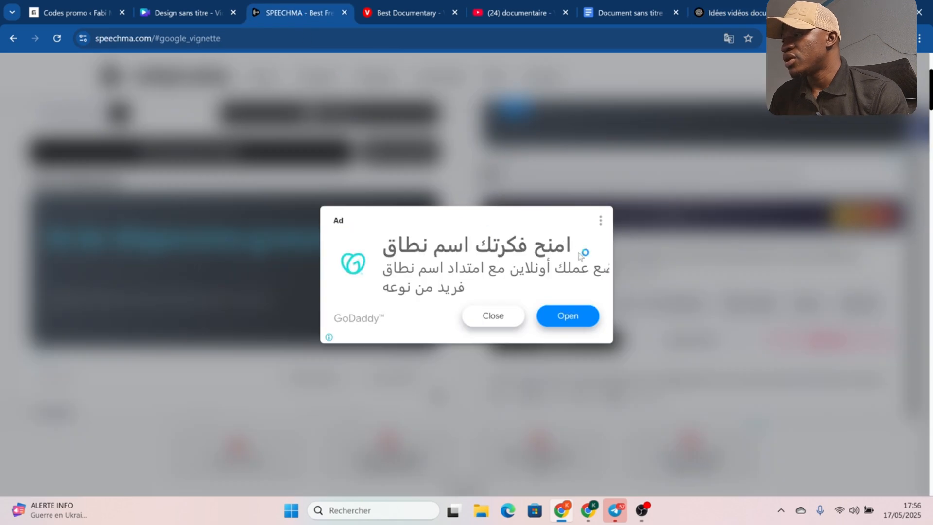
left_click(492, 317)
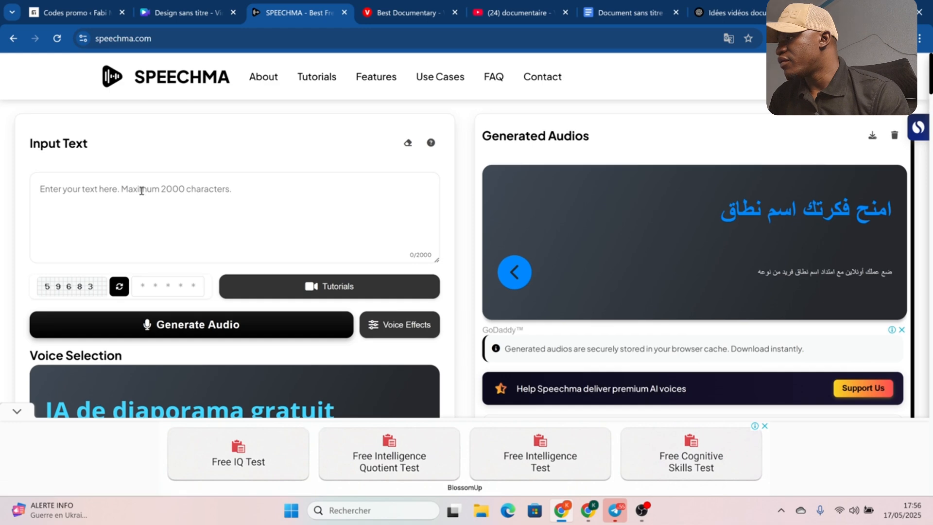
right_click(141, 190)
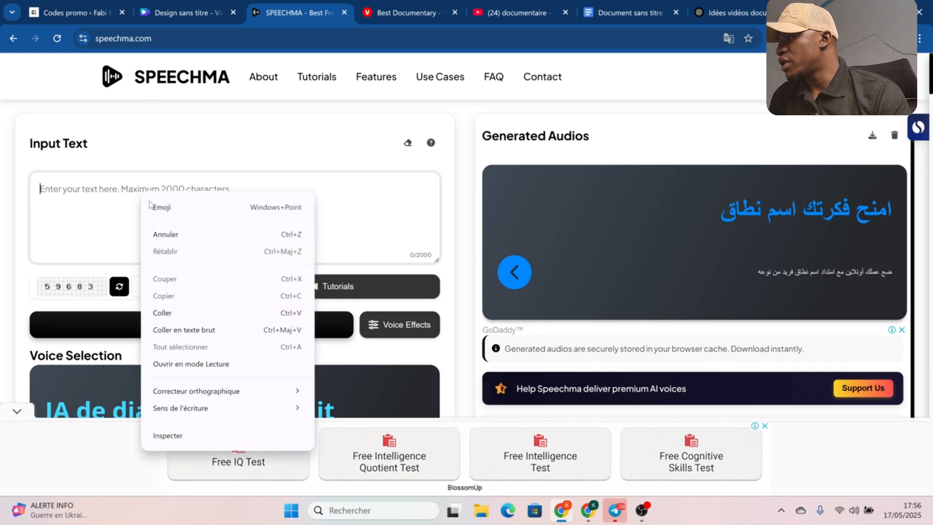
left_click(177, 313)
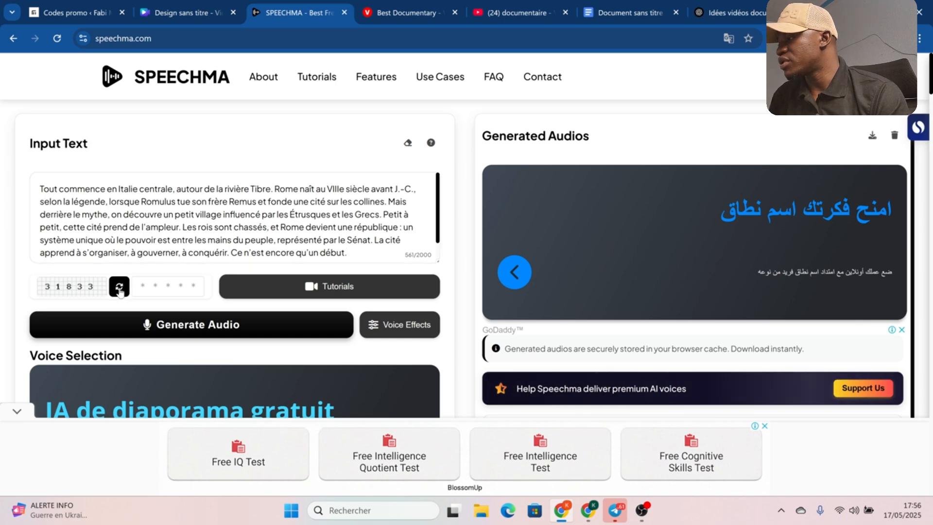
Generate the chapter 1 voice-over using a refreshed verification code and download the new audio file.
left_click(120, 288)
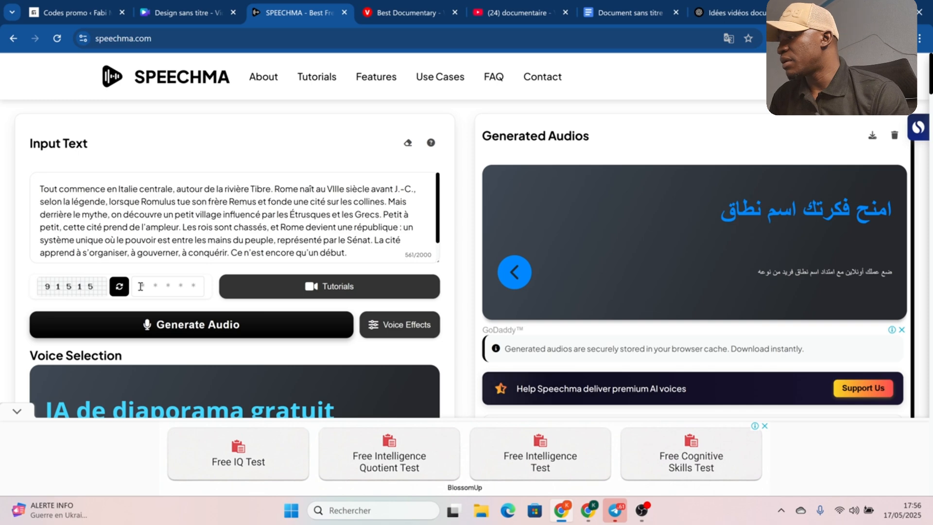
left_click(144, 284)
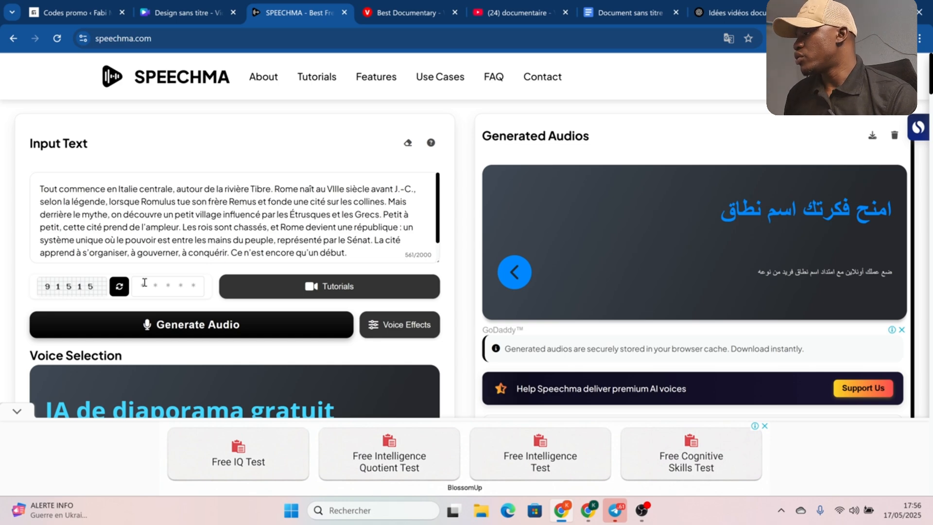
type("91")
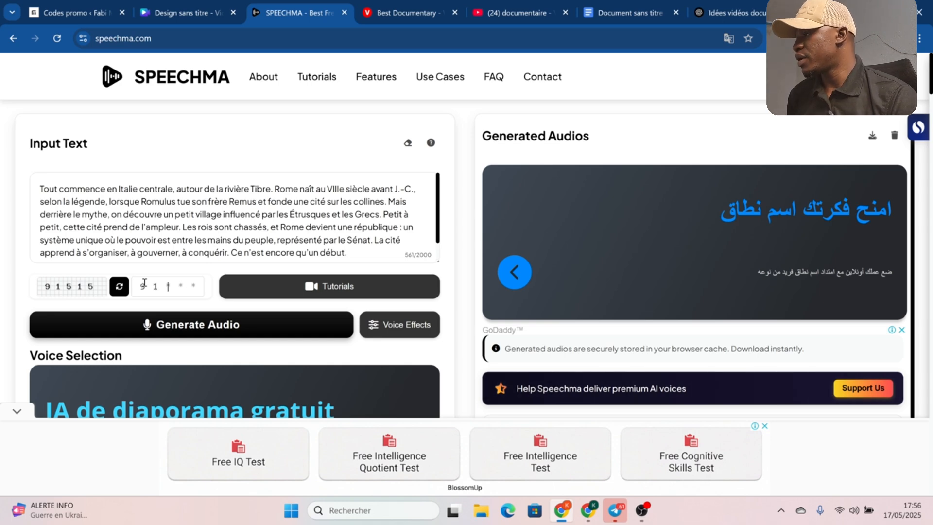
type("5")
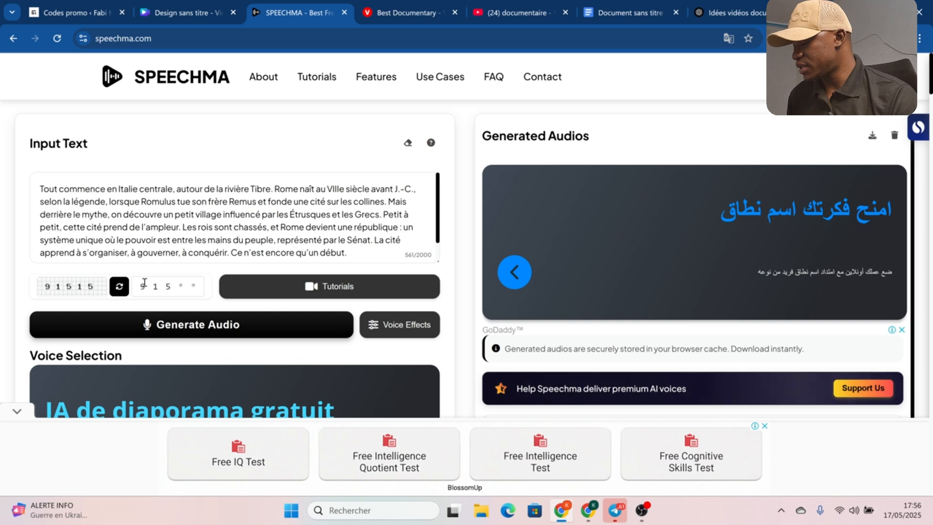
type("15")
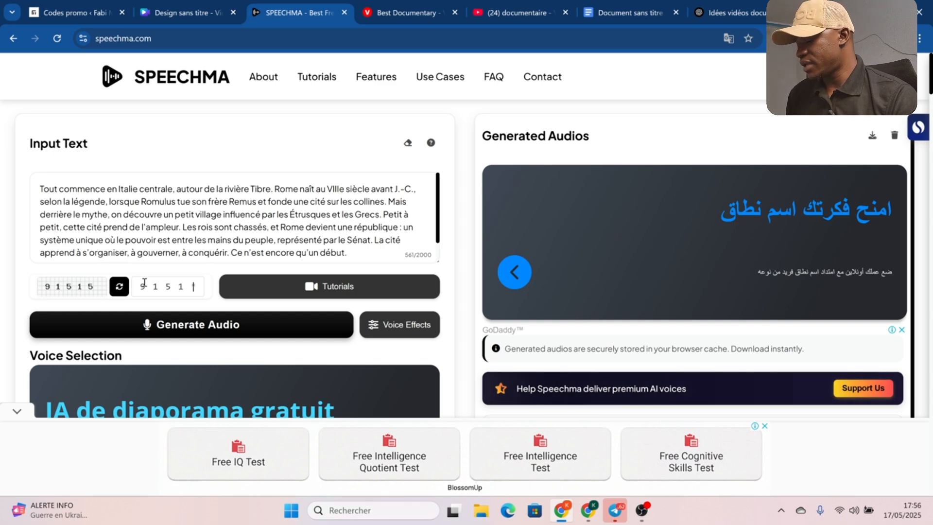
left_click(214, 331)
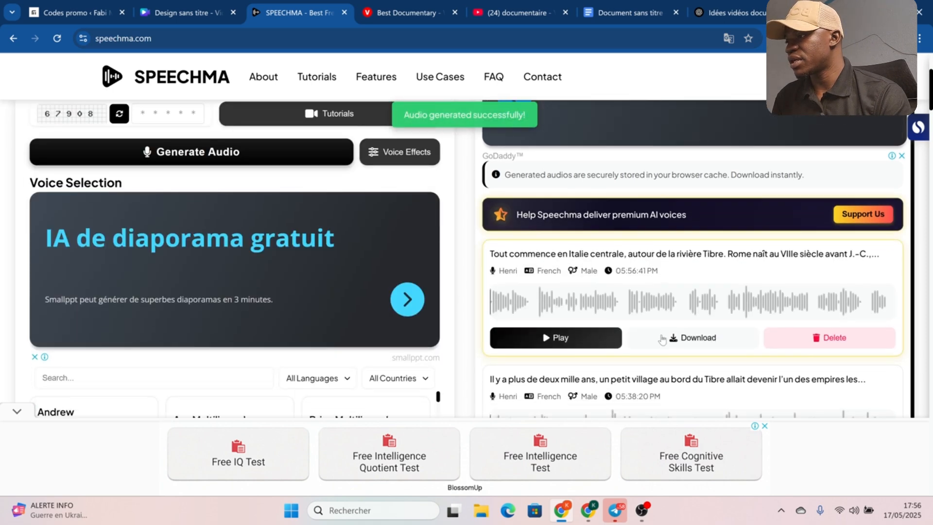
left_click(697, 344)
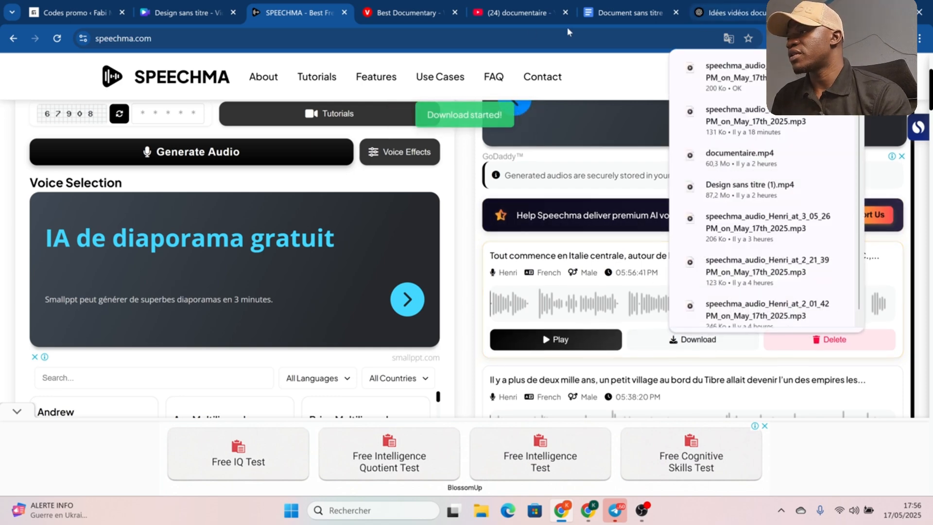
Switch to Canva and upload the downloaded audio speechma_audio_Henri_at_5_56_44 PM_on_May_17th_2025 from the Téléchargements folder.
left_click(199, 16)
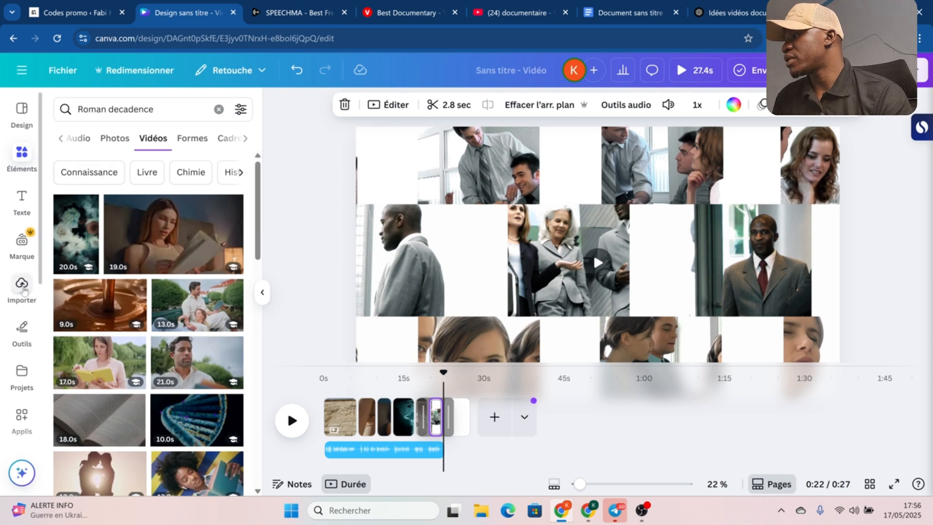
left_click(23, 286)
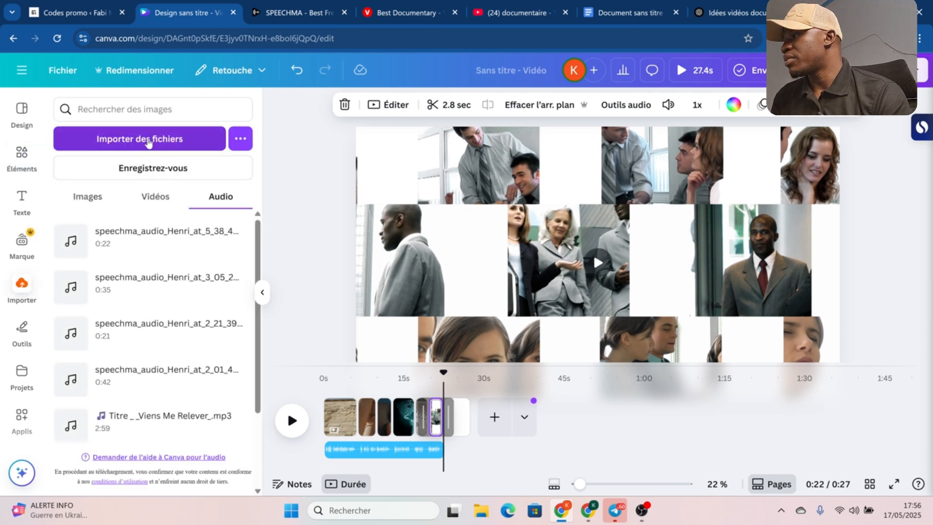
left_click(149, 143)
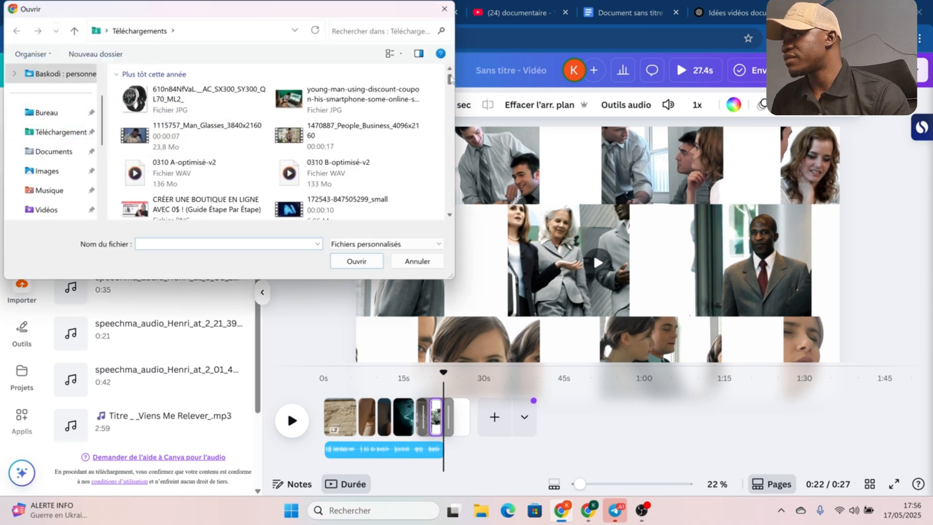
left_click_drag(449, 78, 440, 230)
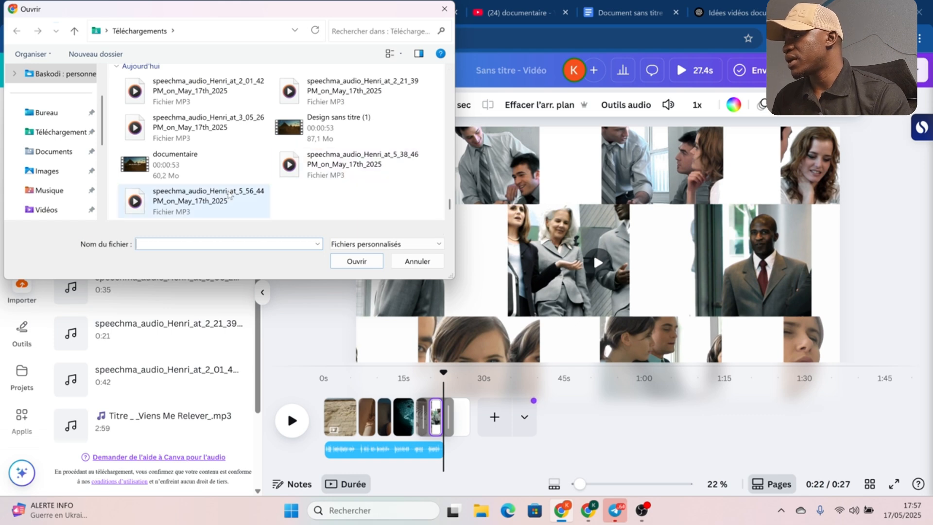
left_click(228, 195)
left_click(357, 262)
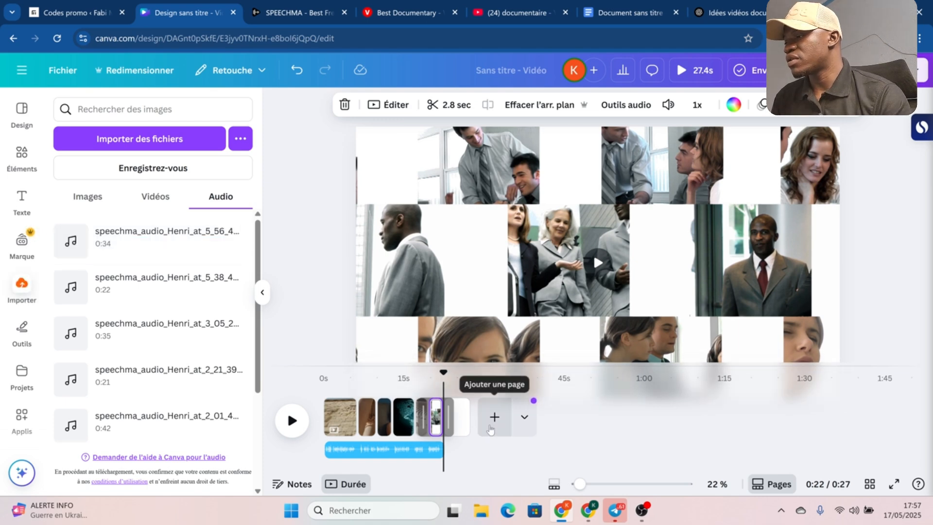
Add six blank 5-second pages at the end of the video timeline.
left_click(492, 425)
left_click(529, 427)
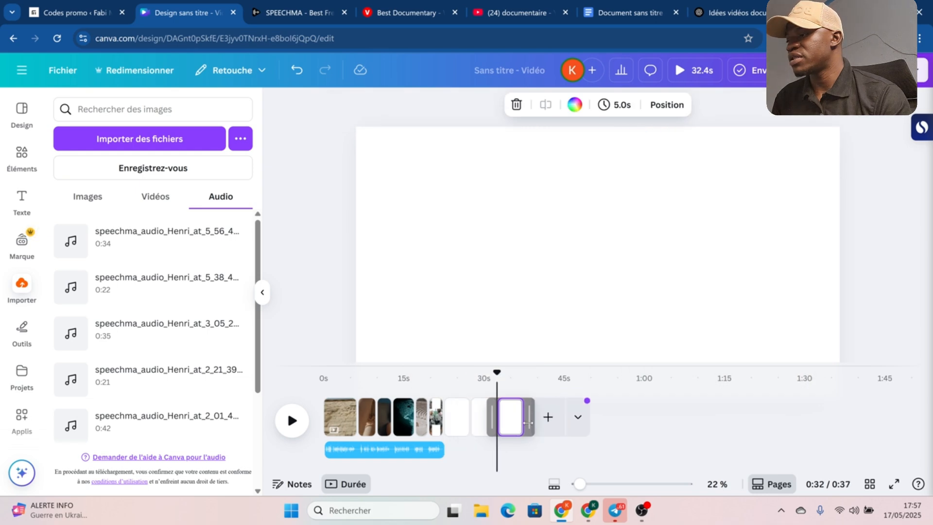
left_click(549, 422)
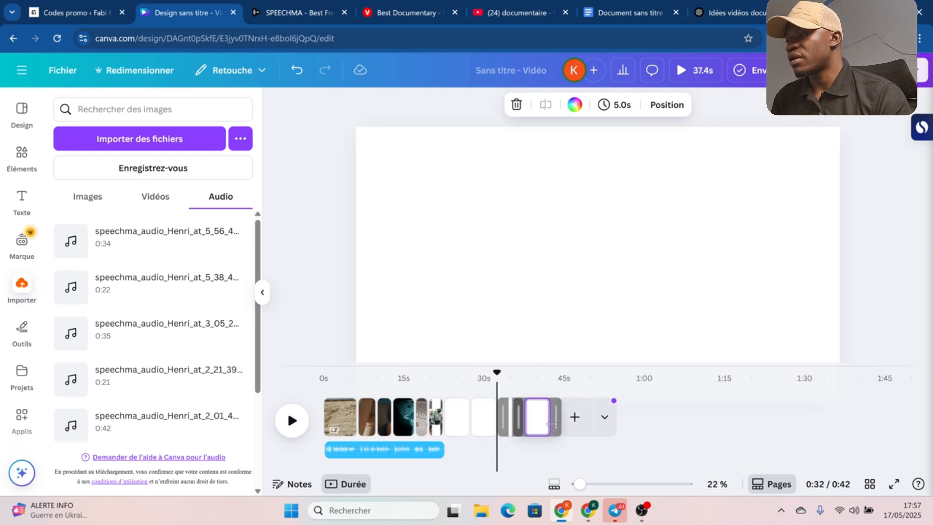
left_click(578, 425)
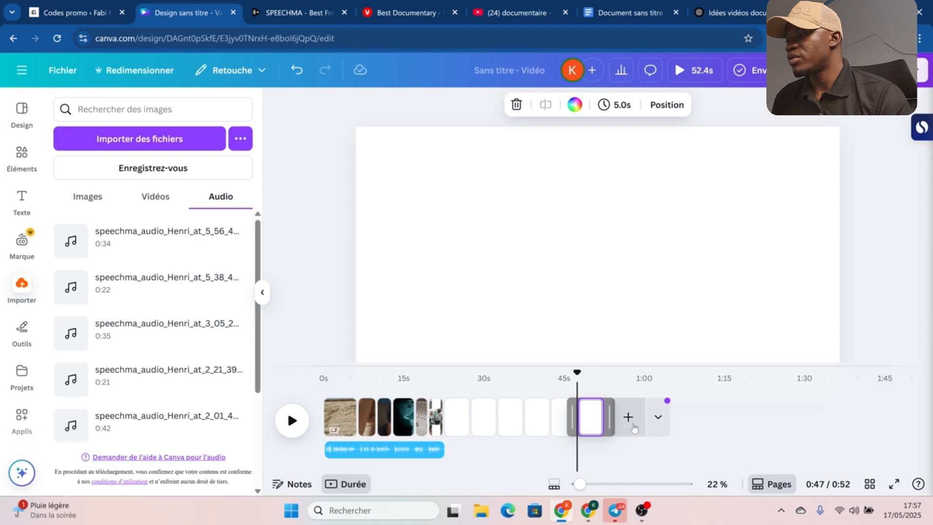
left_click(628, 417)
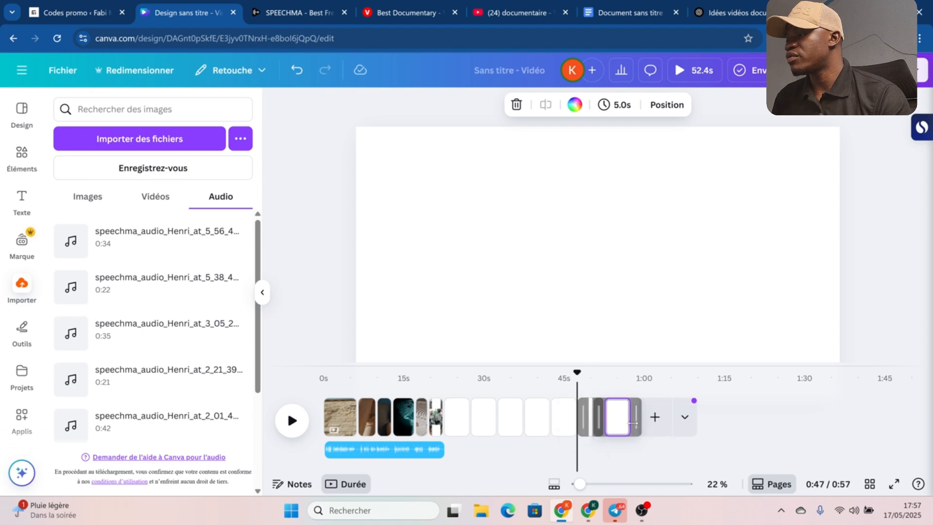
Add the uploaded chapter 1 audio to the timeline and move it back to follow the introduction narration.
left_click(138, 243)
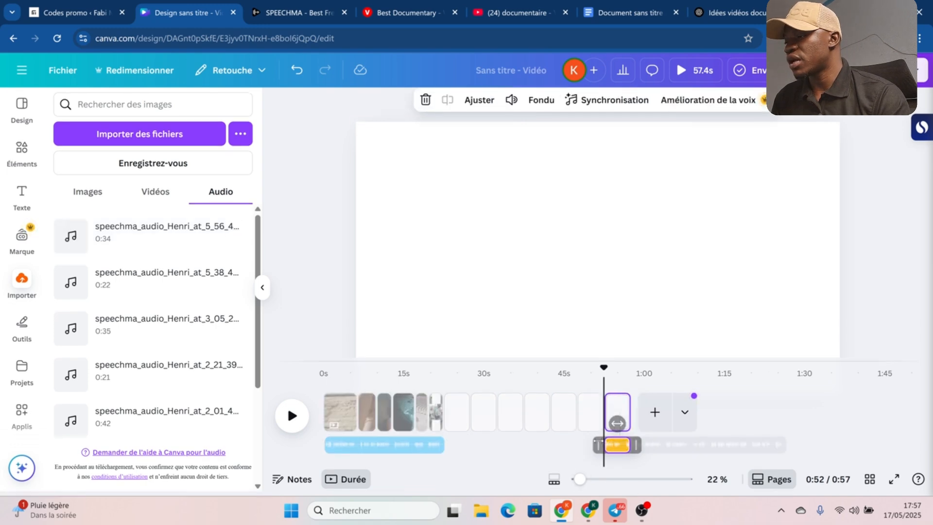
left_click_drag(594, 443, 437, 440)
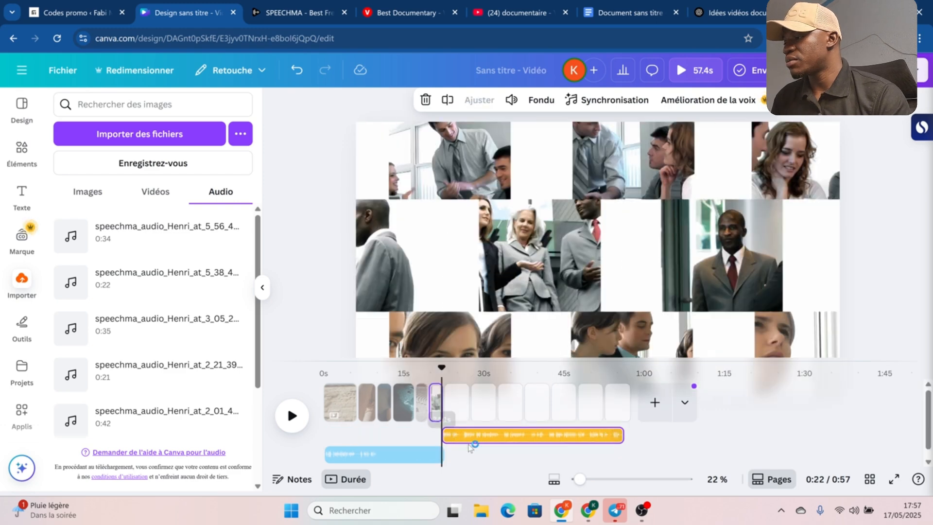
left_click(497, 436)
left_click_drag(507, 439, 545, 443)
left_click(528, 445)
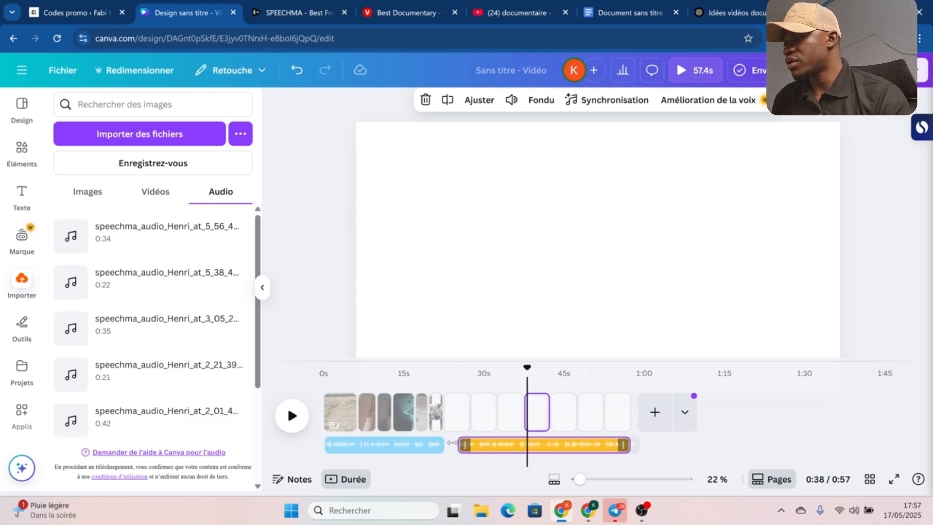
left_click_drag(452, 443, 453, 446)
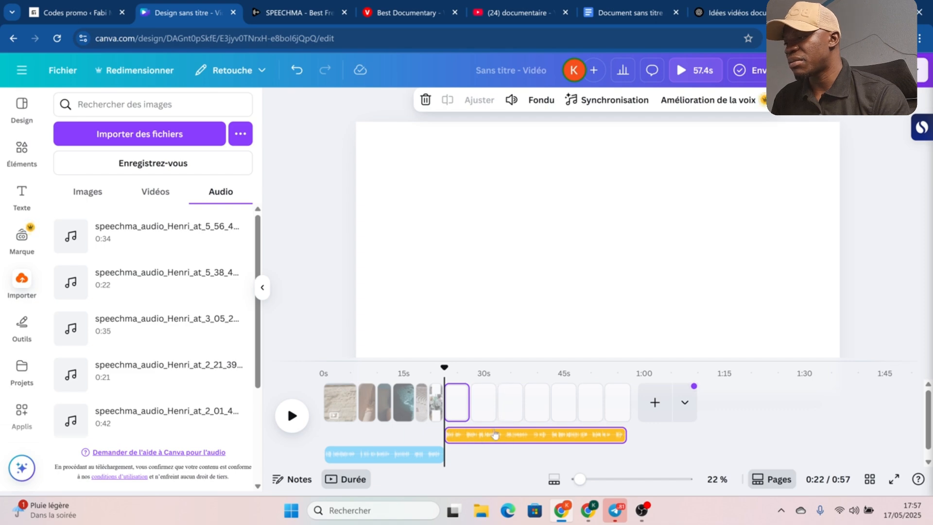
Align the chapter 1 audio directly after the introduction narration at about 0:22, keeping its full 34.1-second length.
left_click_drag(626, 433, 664, 432)
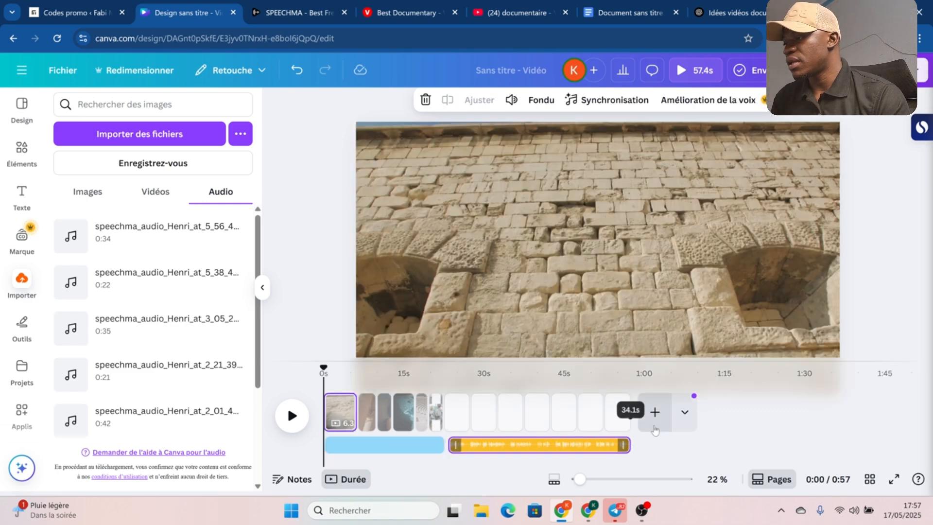
left_click(529, 448)
left_click_drag(526, 445, 529, 448)
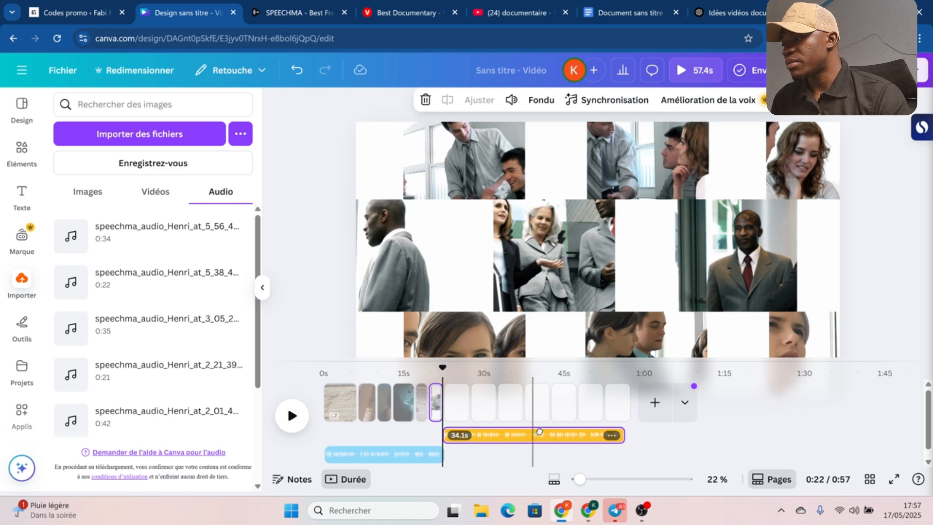
left_click_drag(539, 431, 546, 440)
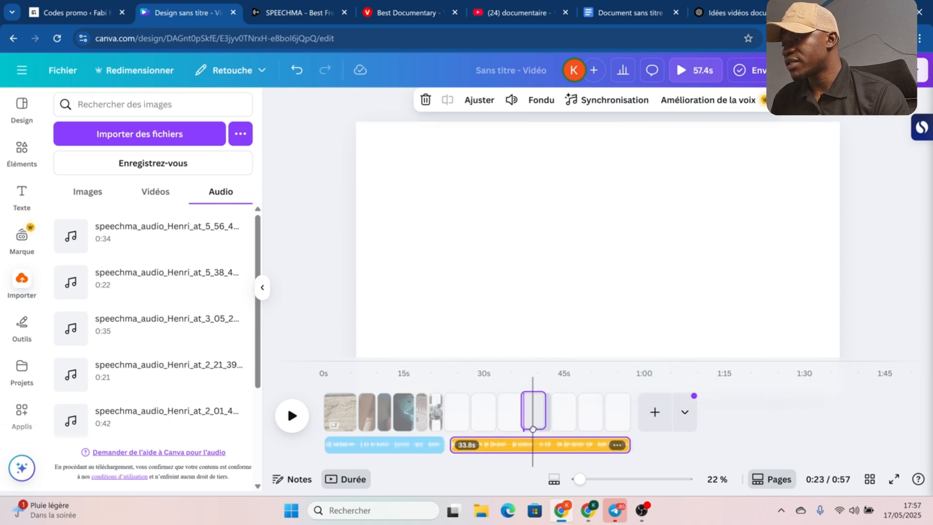
left_click(534, 418)
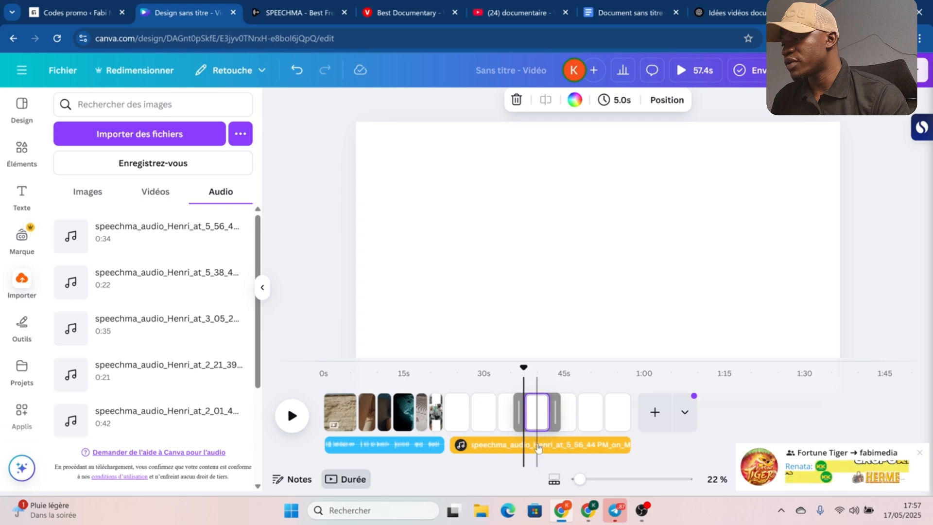
left_click_drag(538, 448, 538, 435)
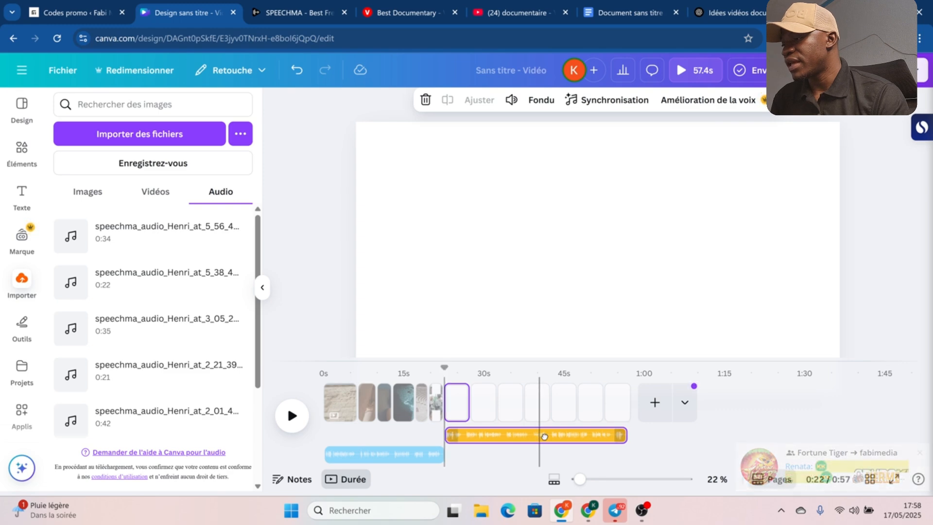
left_click_drag(544, 437, 538, 438)
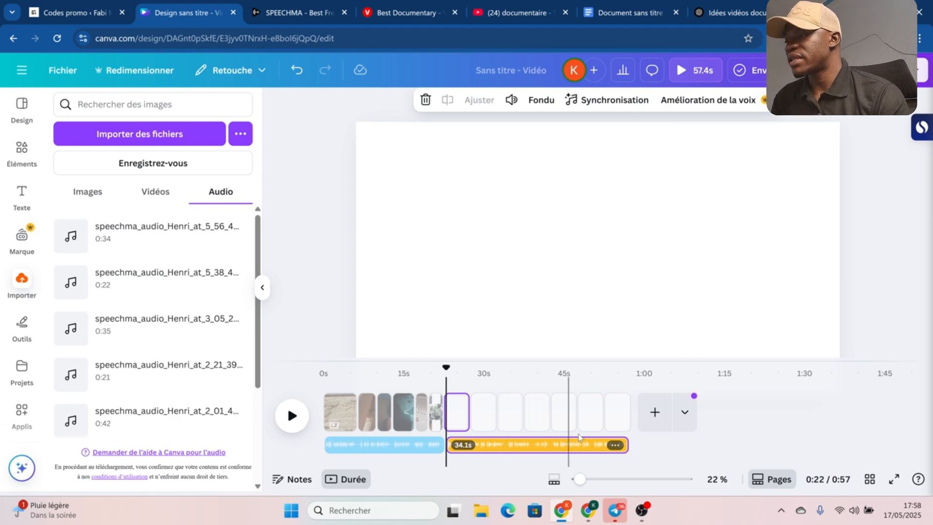
Add three more blank 5-second pages at the end of the video timeline.
left_click(654, 412)
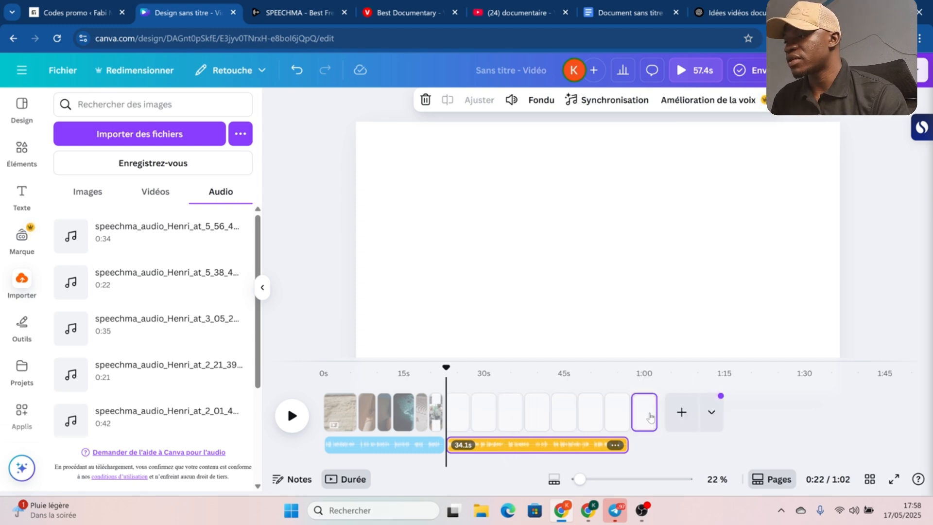
left_click(695, 418)
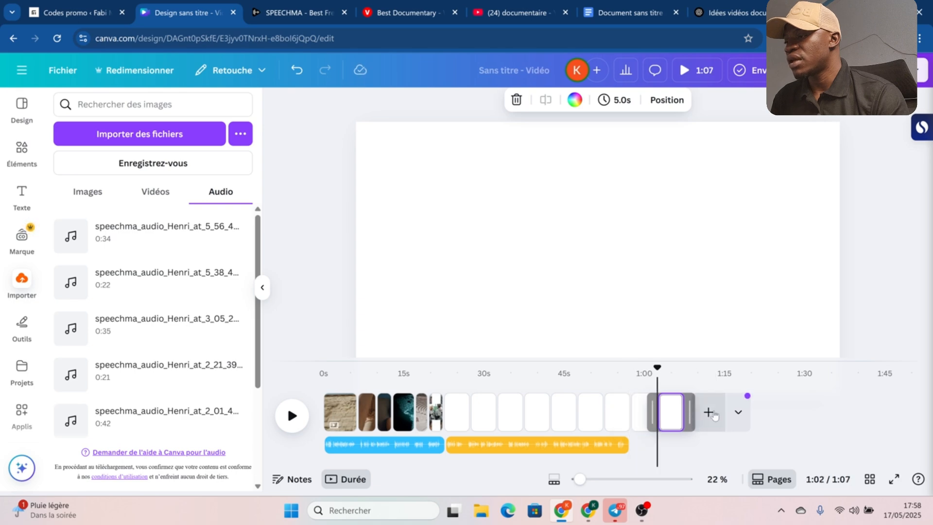
left_click(709, 412)
Realign the chapter 1 audio directly after the introduction narration, at about 0:22 on the same audio track.
left_click(624, 445)
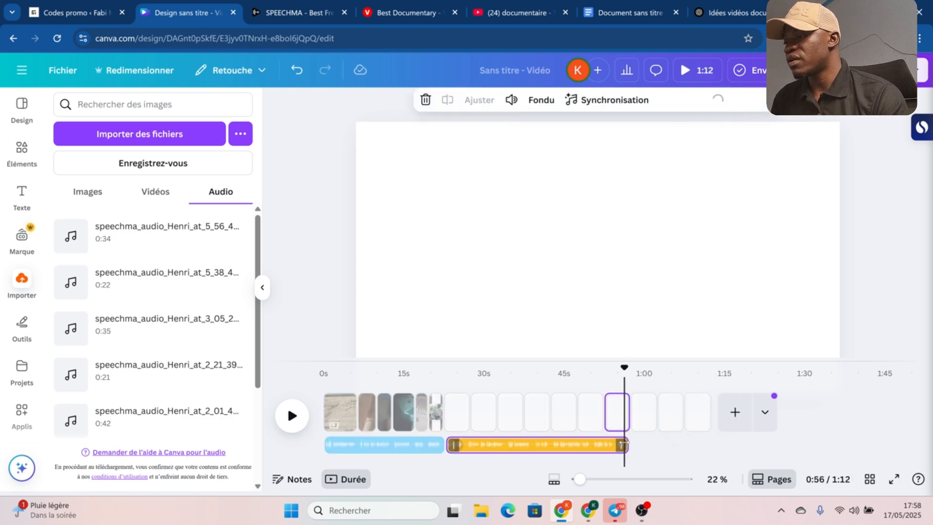
left_click_drag(635, 444, 639, 444)
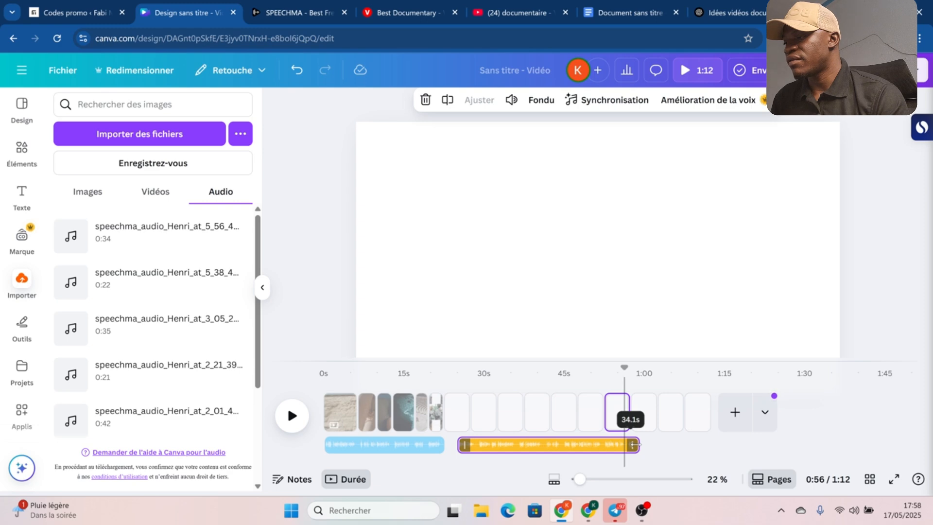
left_click_drag(567, 452, 546, 448)
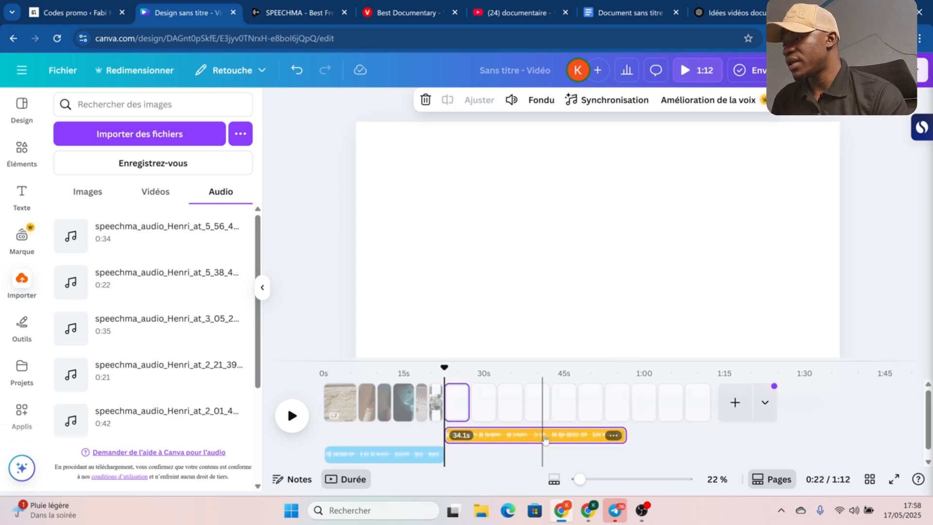
left_click(545, 439)
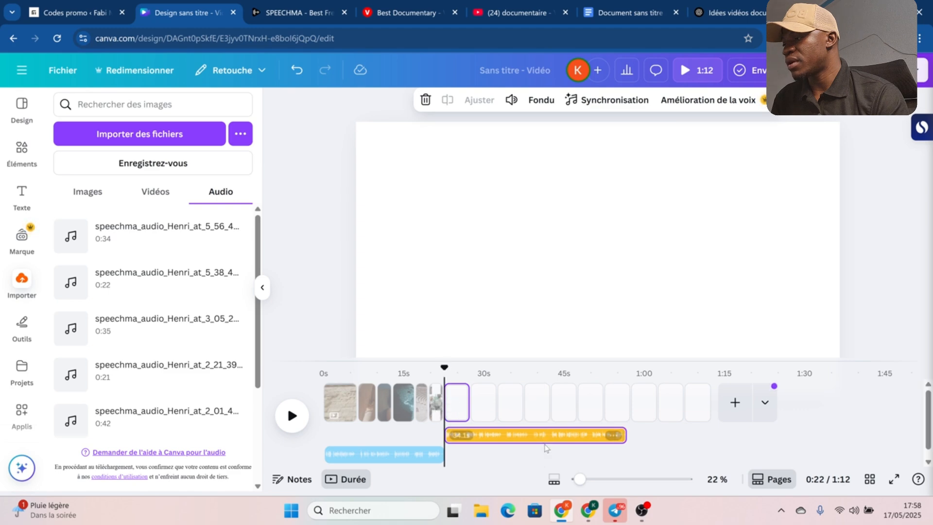
left_click(540, 436)
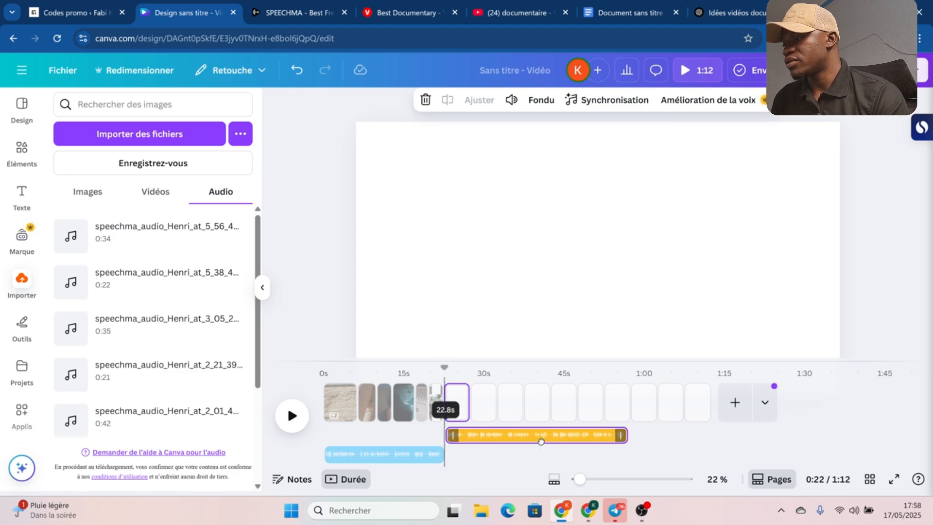
left_click_drag(541, 441, 540, 455)
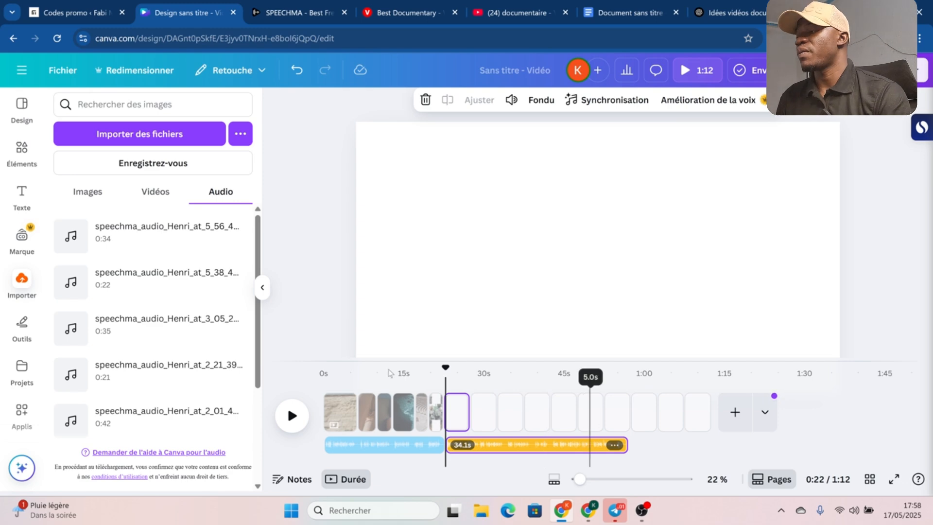
Switch to ChatGPT and copy the first chapter 1 Canva keyword, "Romulus and Remus illustration".
left_click(724, 15)
scroll(547, 250, "down", 4)
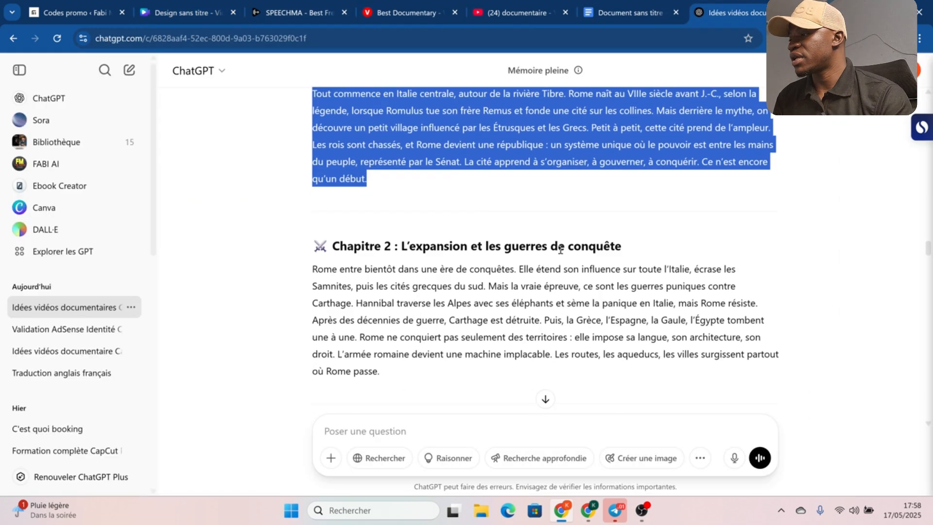
scroll(534, 237, "down", 17)
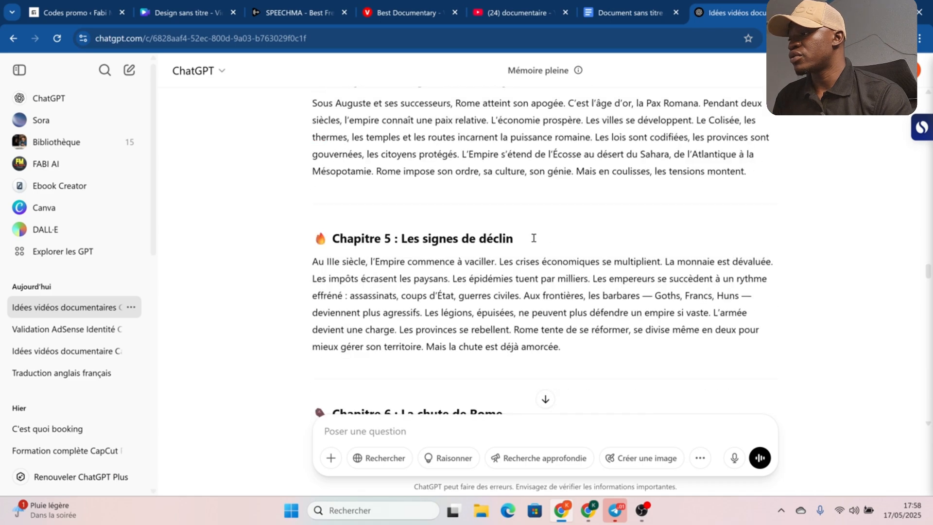
scroll(533, 238, "down", 10)
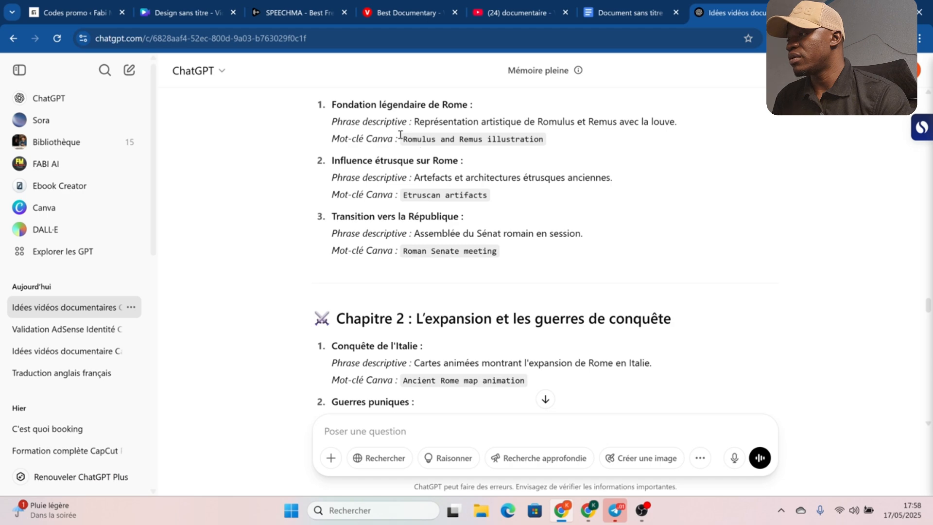
left_click_drag(403, 139, 551, 146)
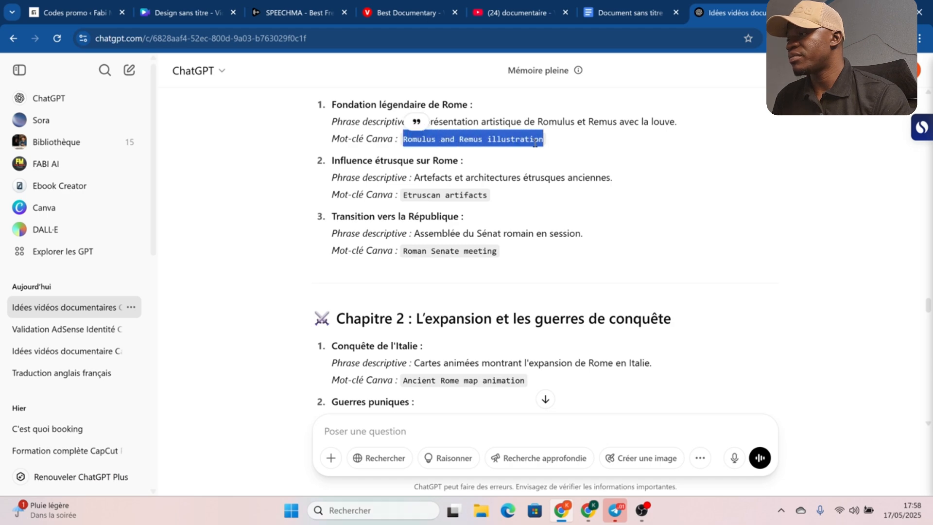
right_click(528, 141)
left_click(557, 158)
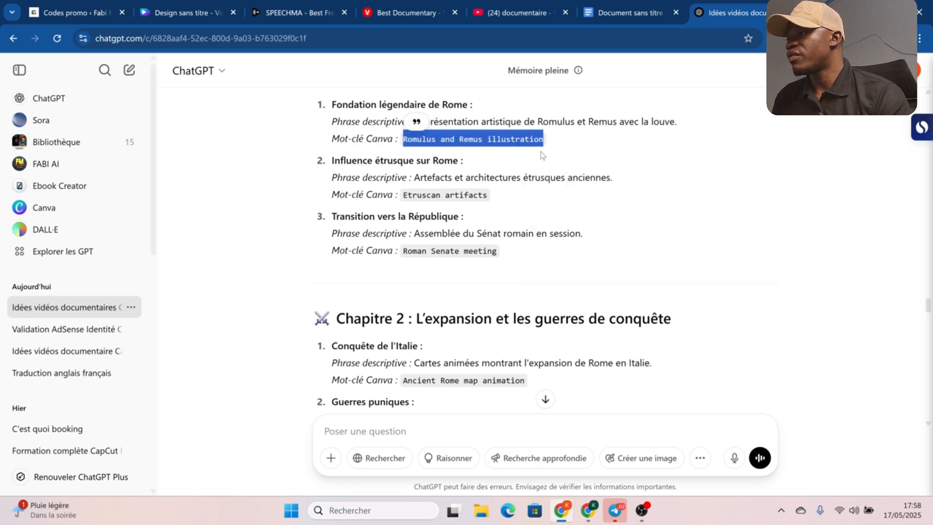
Switch to Canva and search the video elements for "Roman Romulus and Remus illustration".
left_click(209, 14)
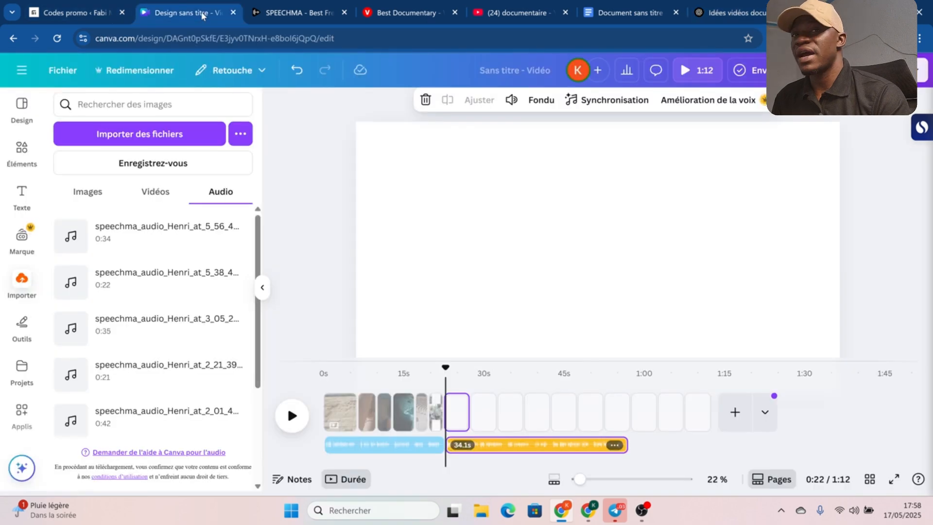
left_click(130, 108)
key("ctrl+v")
key("Return")
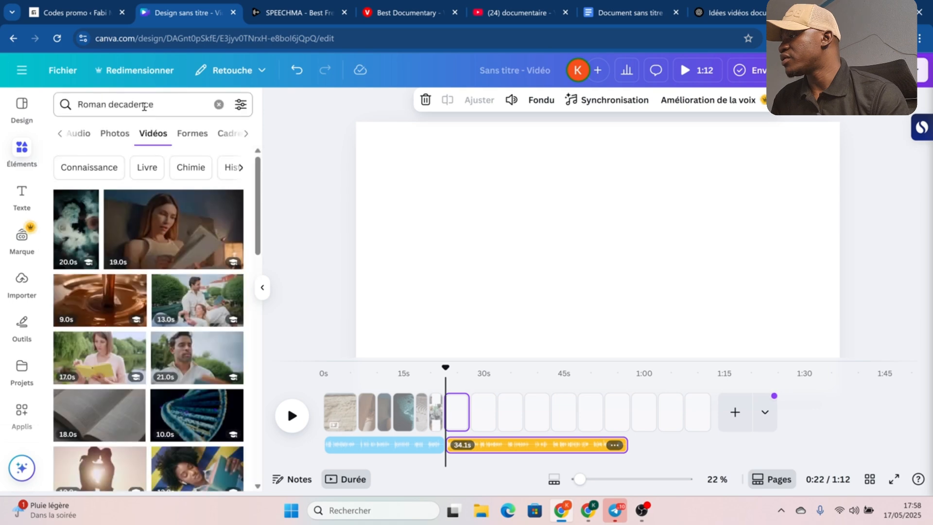
left_click(143, 107)
right_click(143, 106)
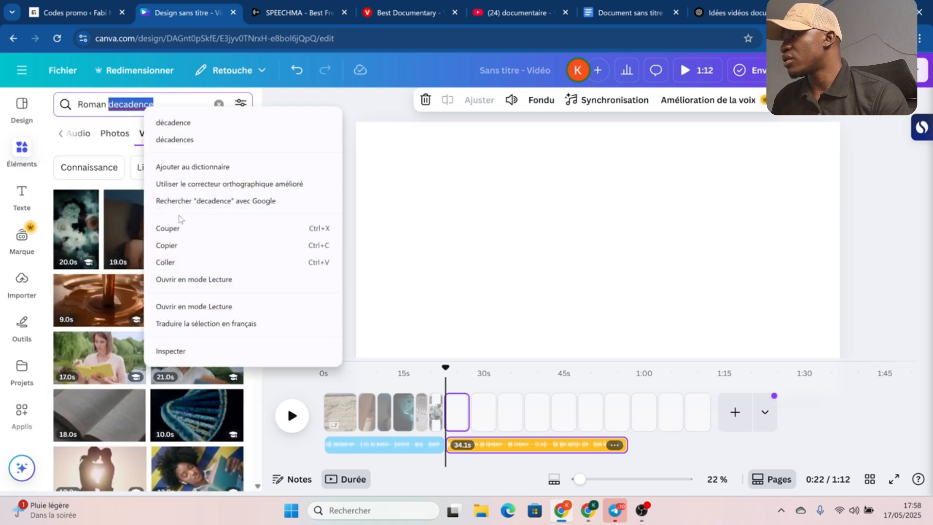
left_click(171, 259)
key("ctrl+v")
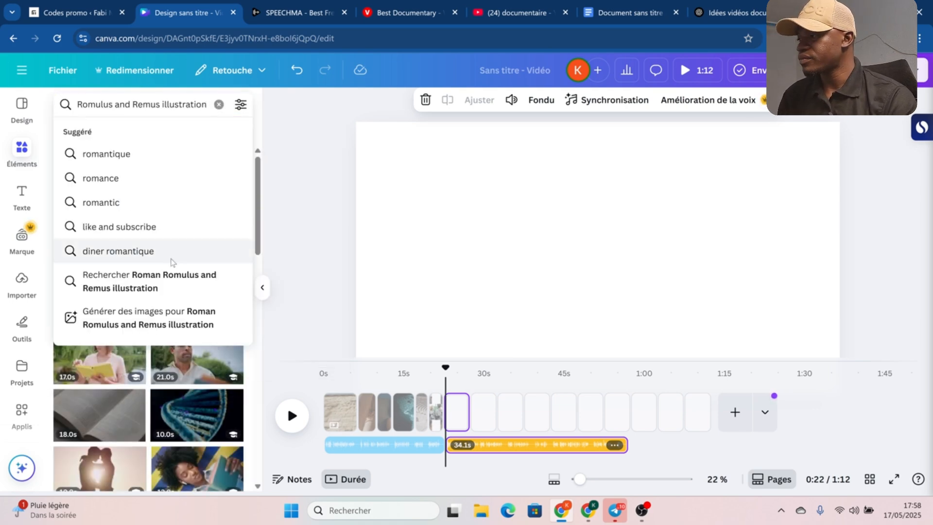
key("Return")
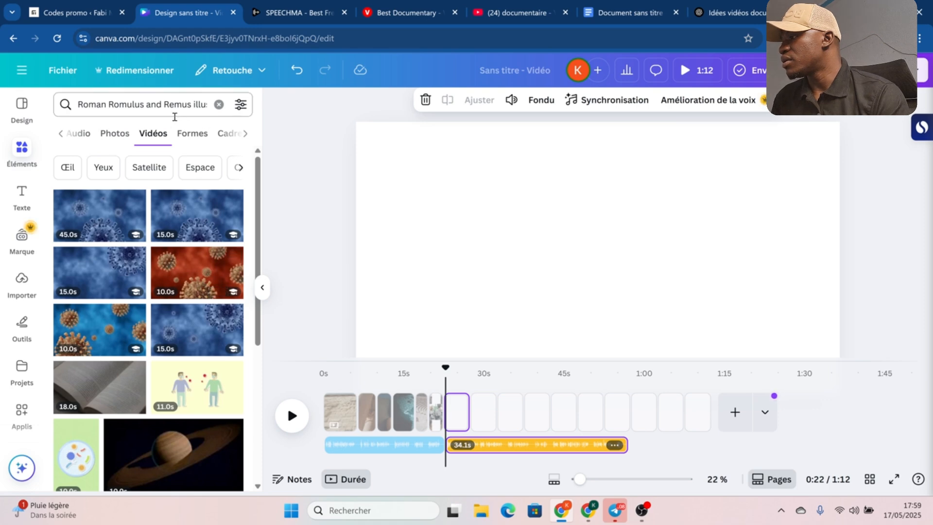
Check the keyword in ChatGPT, then place the 45-second blue virus clip on the first blank page after the introduction in Canva.
left_click(742, 14)
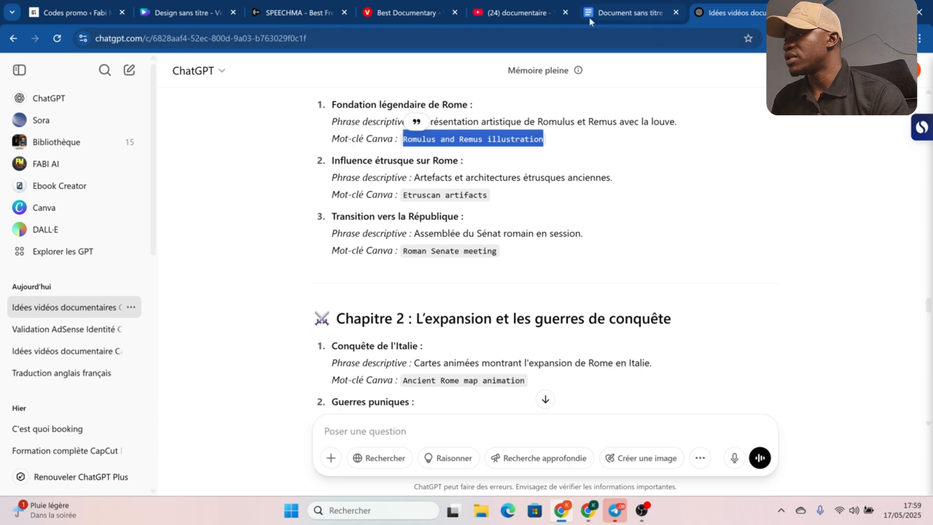
left_click(173, 13)
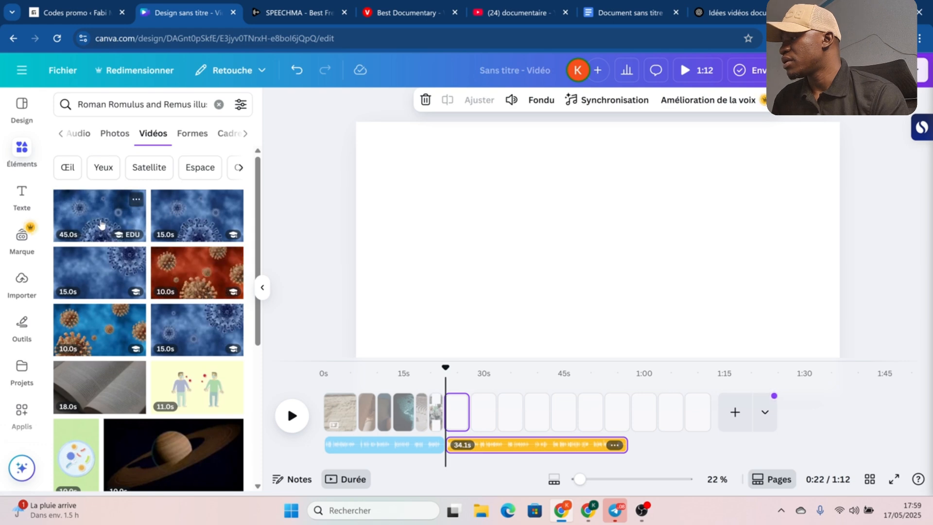
left_click_drag(100, 223, 455, 421)
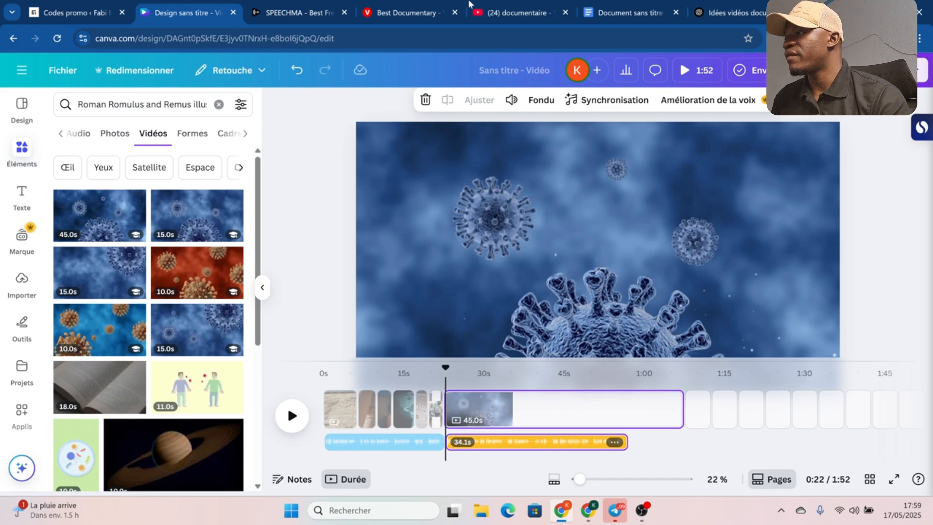
Switch to ChatGPT and copy the second chapter 1 Canva keyword, "Etruscan artifacts".
left_click(737, 13)
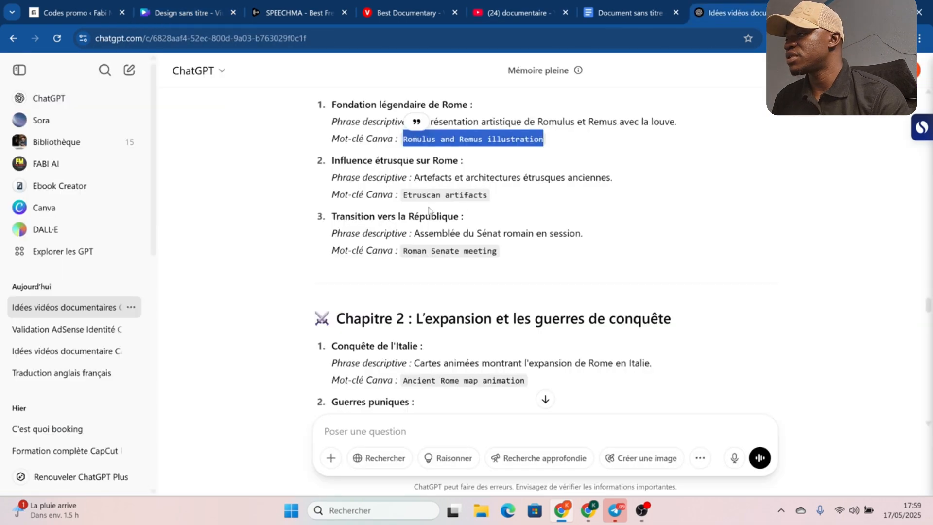
left_click_drag(404, 196, 479, 199)
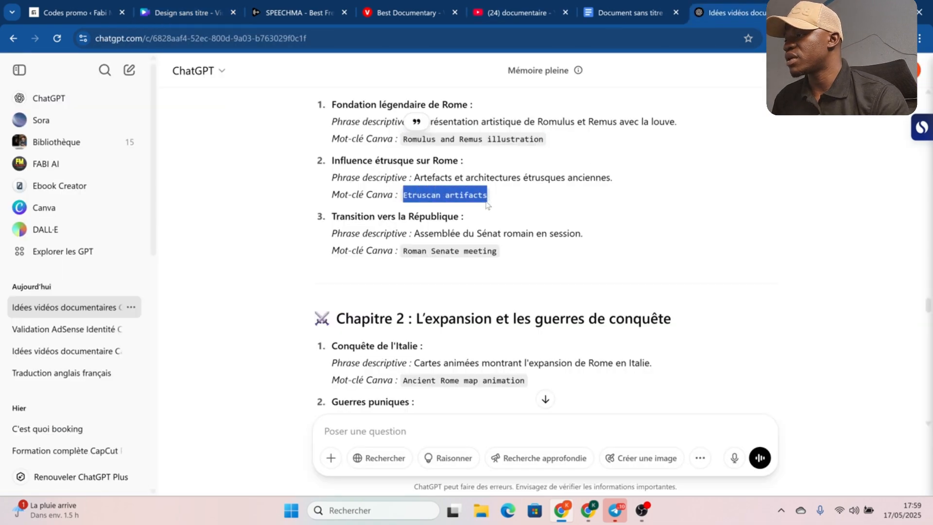
right_click(481, 201)
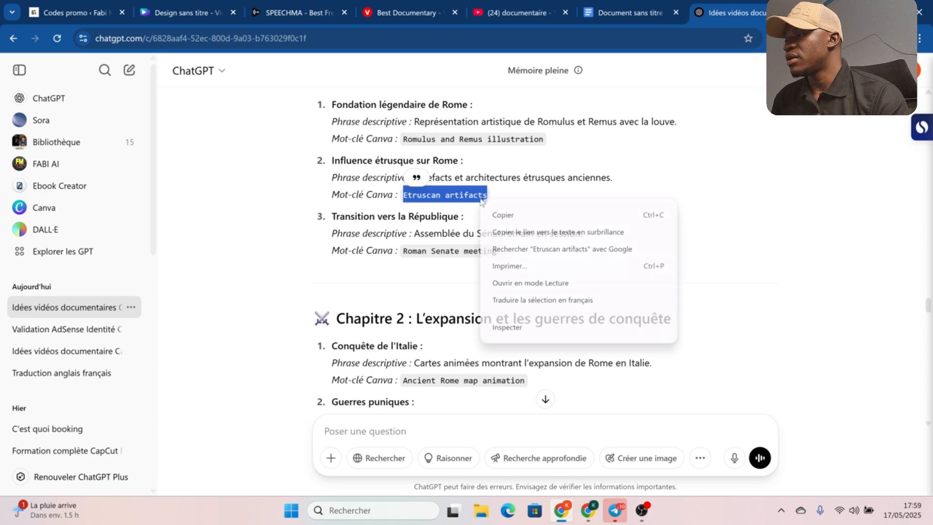
left_click(493, 216)
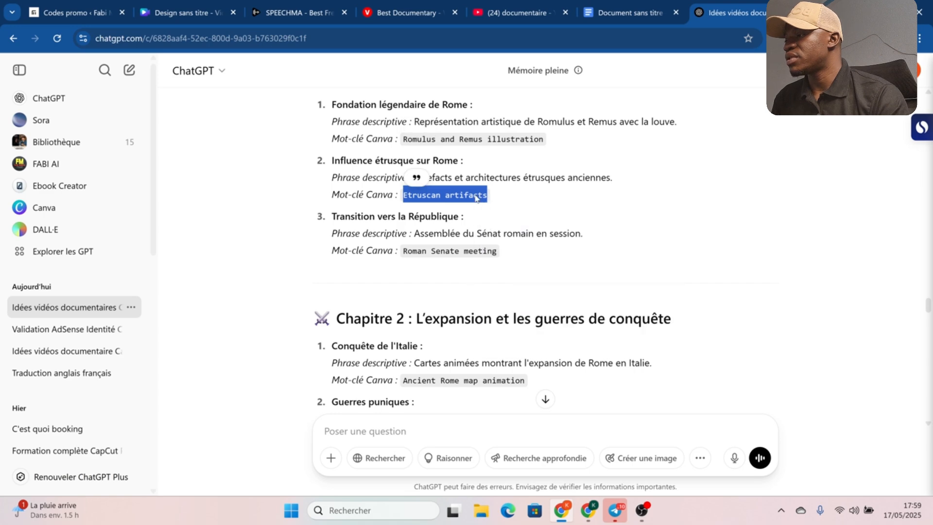
Switch to Canva, replace the element search with "Etruscan artifacts" and restrict the results to videos.
left_click(210, 15)
left_click(166, 97)
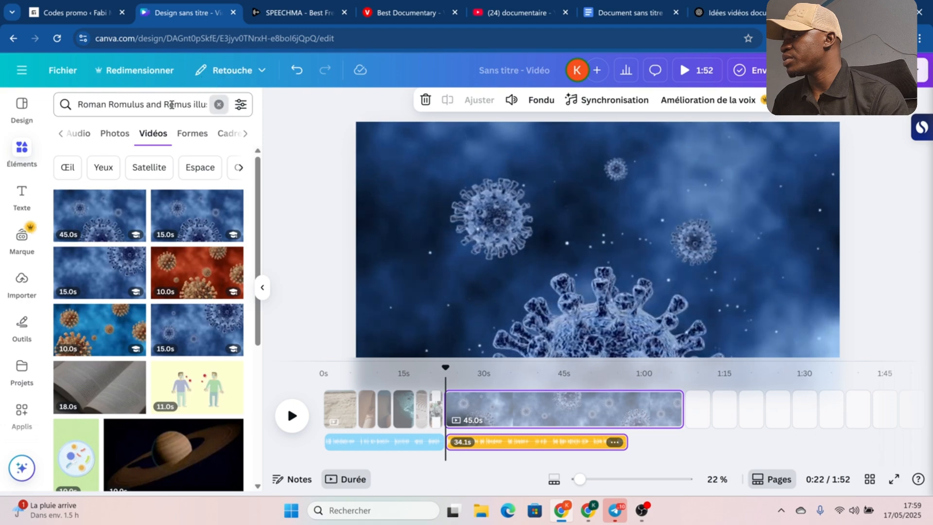
key("ctrl+a")
key("BackSpace")
right_click(171, 105)
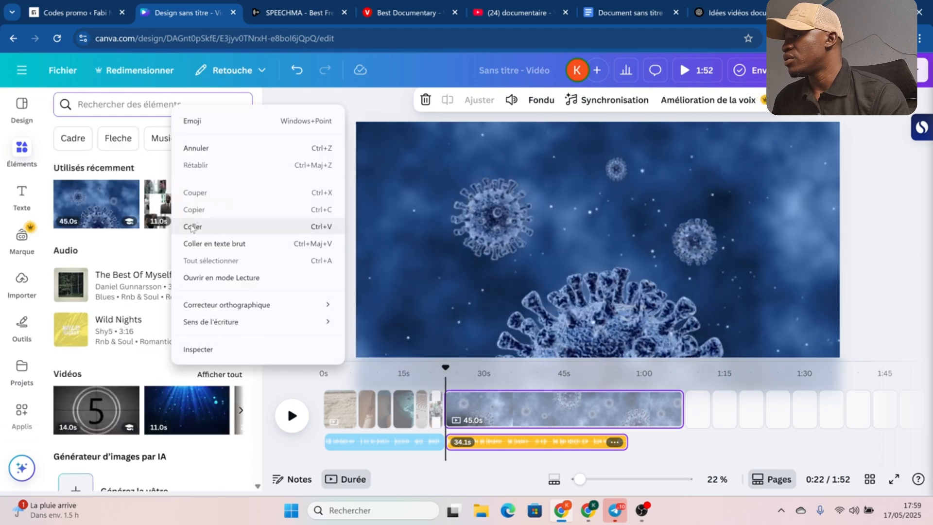
left_click(192, 221)
key("Return")
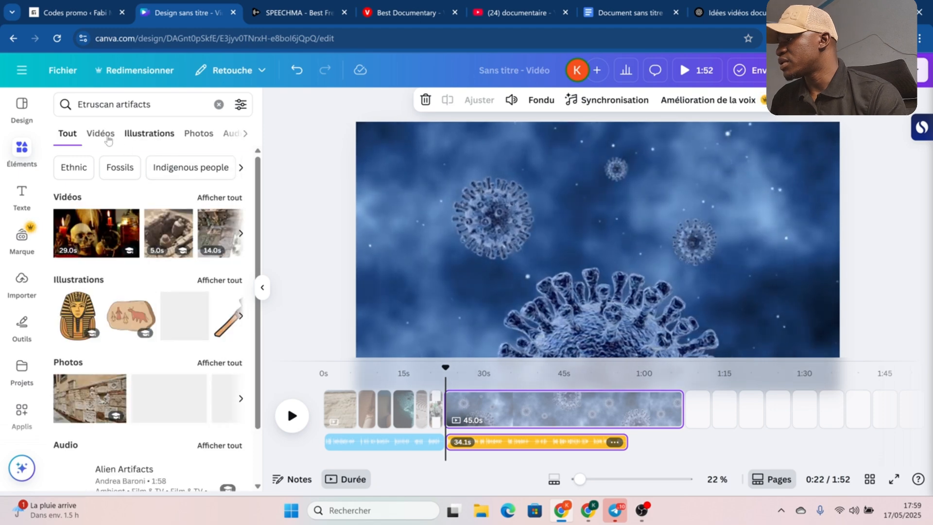
left_click(108, 139)
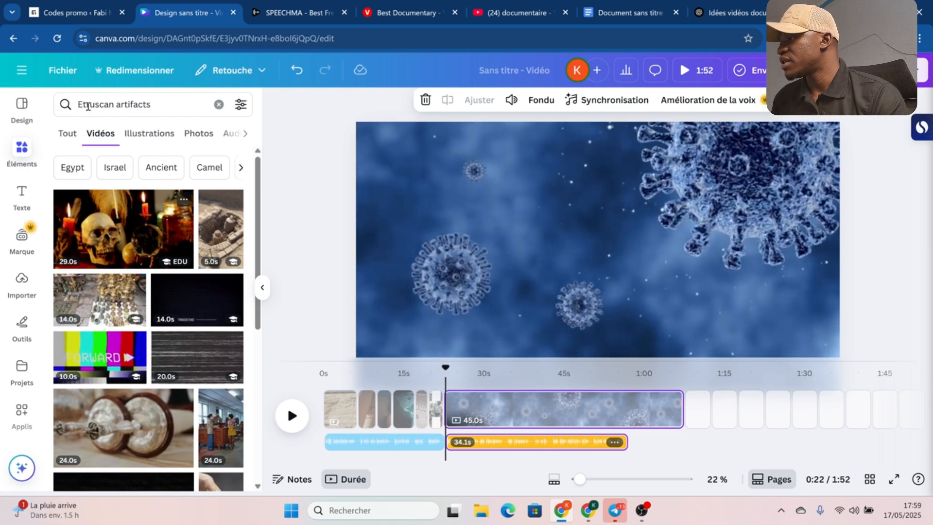
Recheck the keyword in ChatGPT, then place the 14-second clip of brass artifacts on the blank page after the virus clip in Canva.
left_click(719, 12)
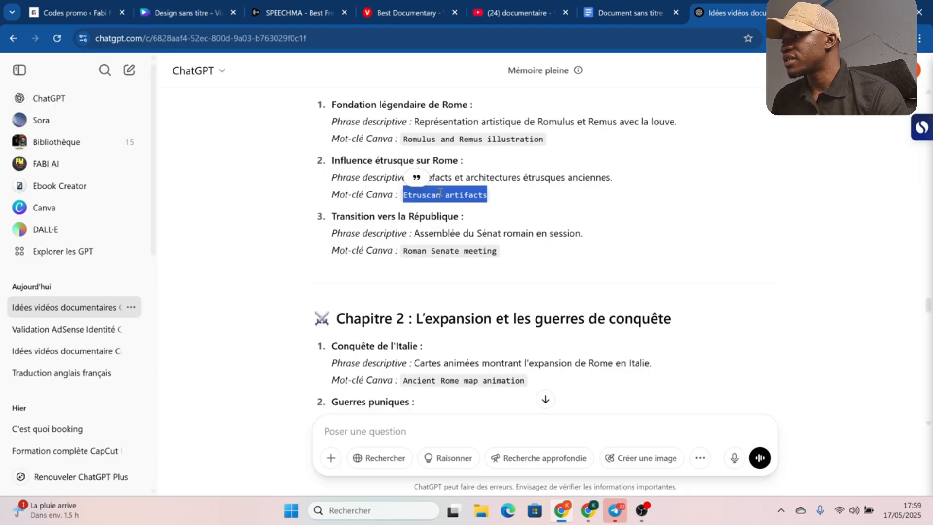
left_click(557, 208)
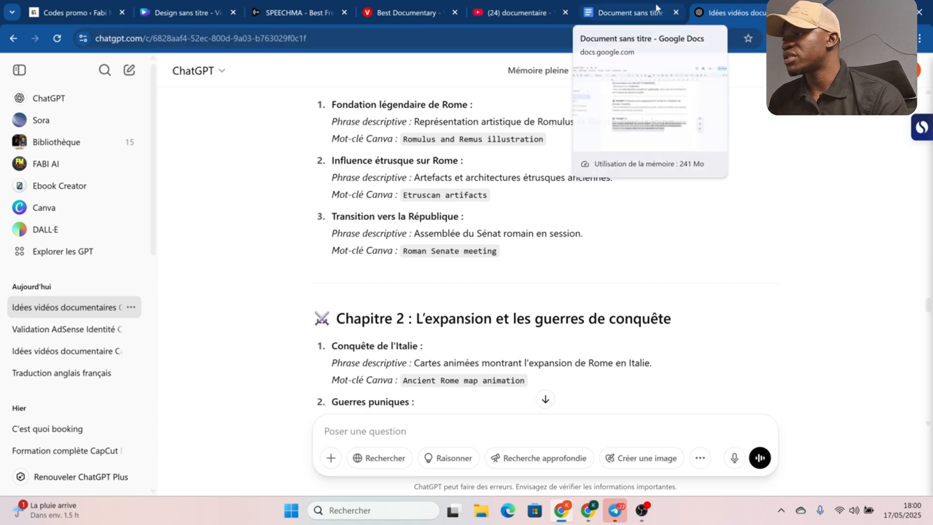
left_click(192, 20)
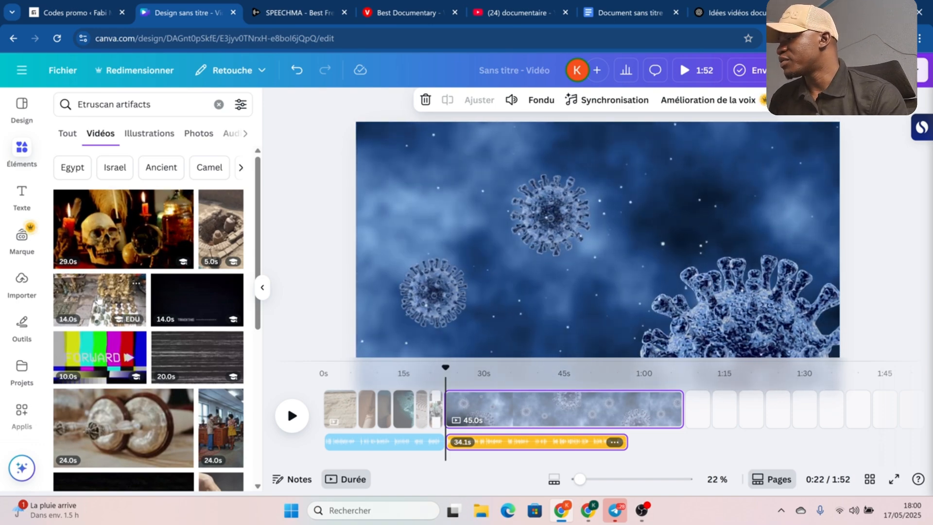
left_click_drag(98, 299, 690, 403)
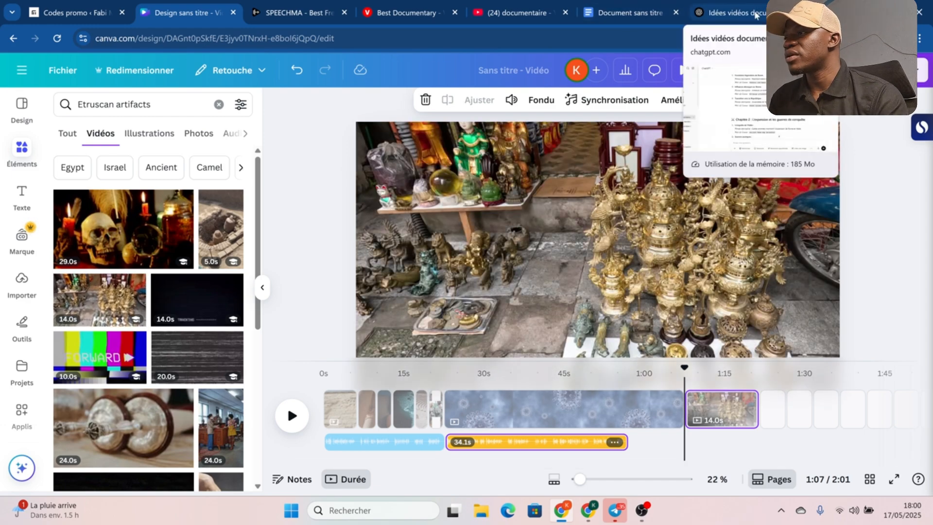
Switch to ChatGPT and copy the third chapter 1 Canva keyword, "Roman Senate meeting".
left_click(737, 13)
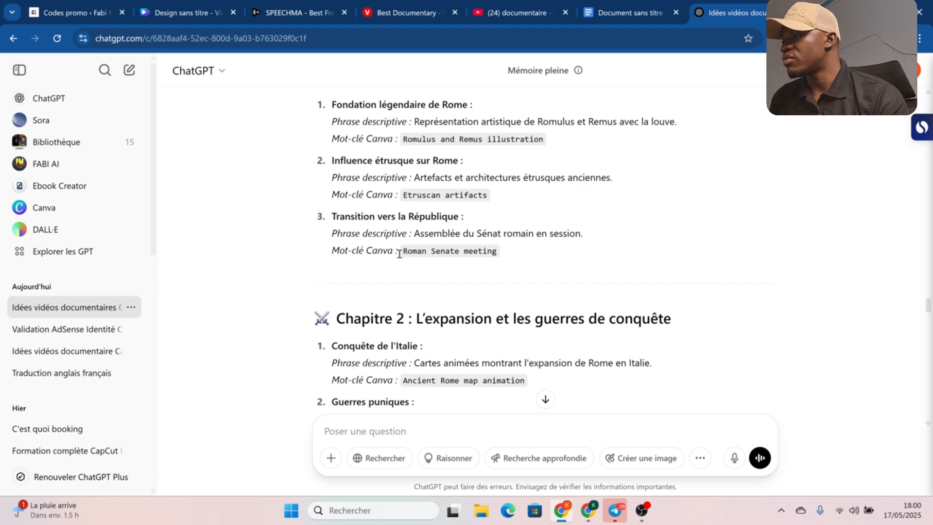
left_click_drag(427, 260, 500, 272)
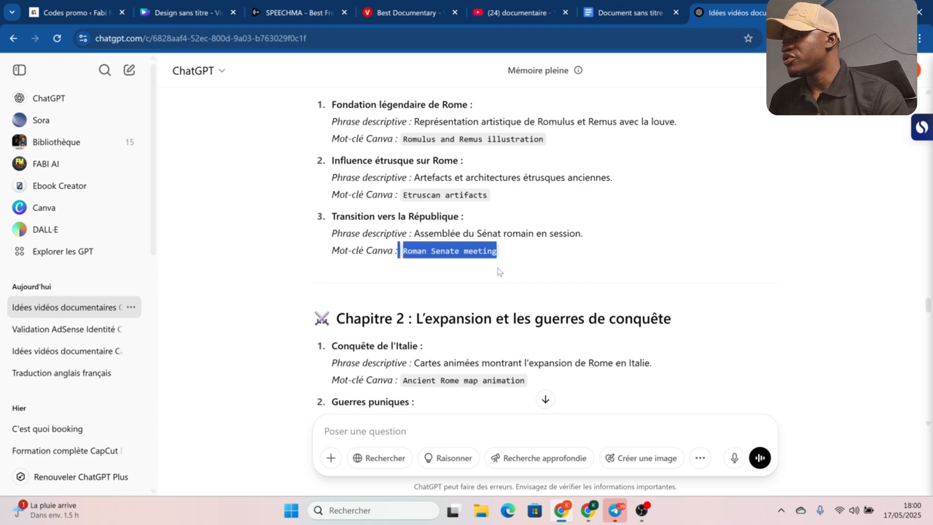
left_click(421, 254)
left_click_drag(413, 254, 508, 266)
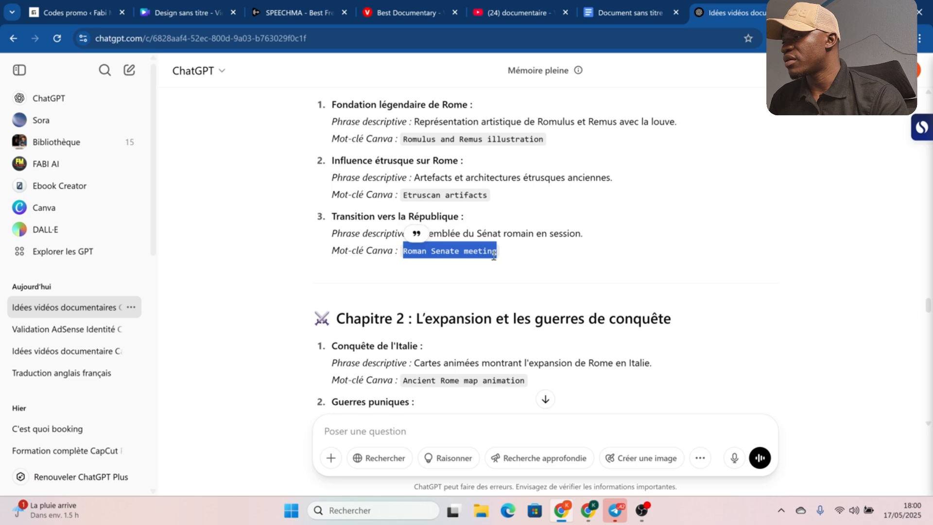
right_click(494, 251)
left_click(502, 271)
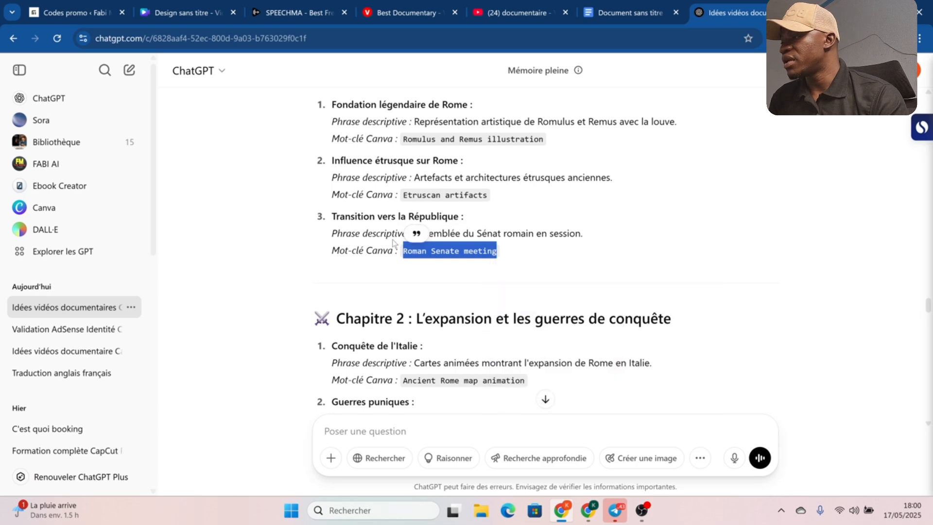
left_click(534, 245)
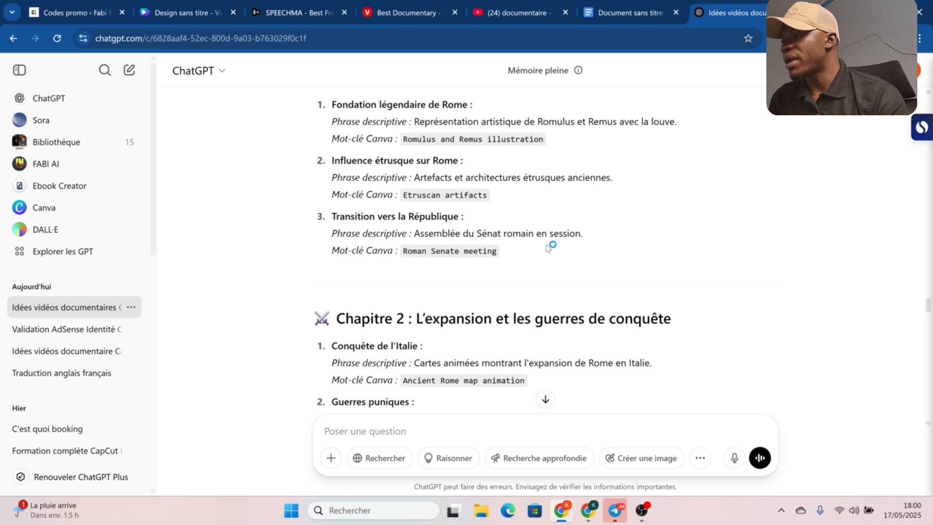
Switch to Canva, replace the element search with "Roman Senate meeting" and restrict the results to videos.
left_click(194, 14)
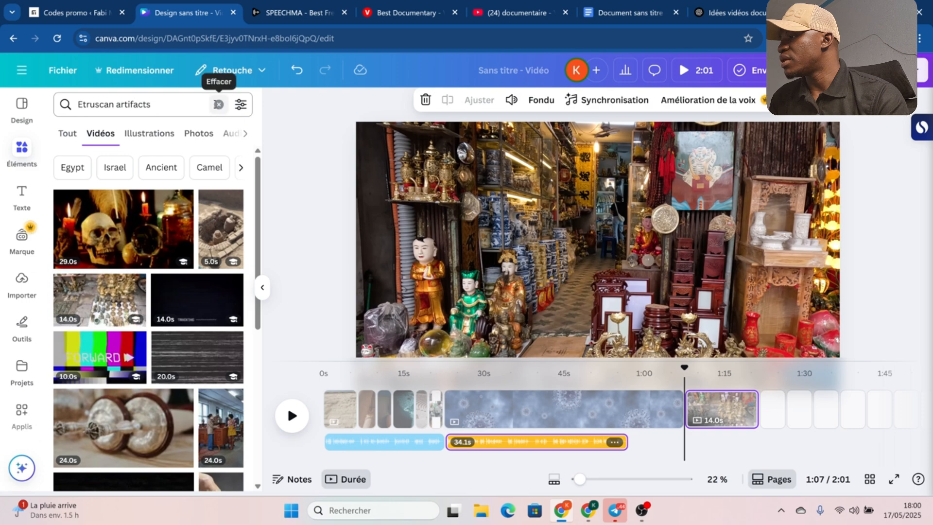
left_click(218, 106)
right_click(138, 106)
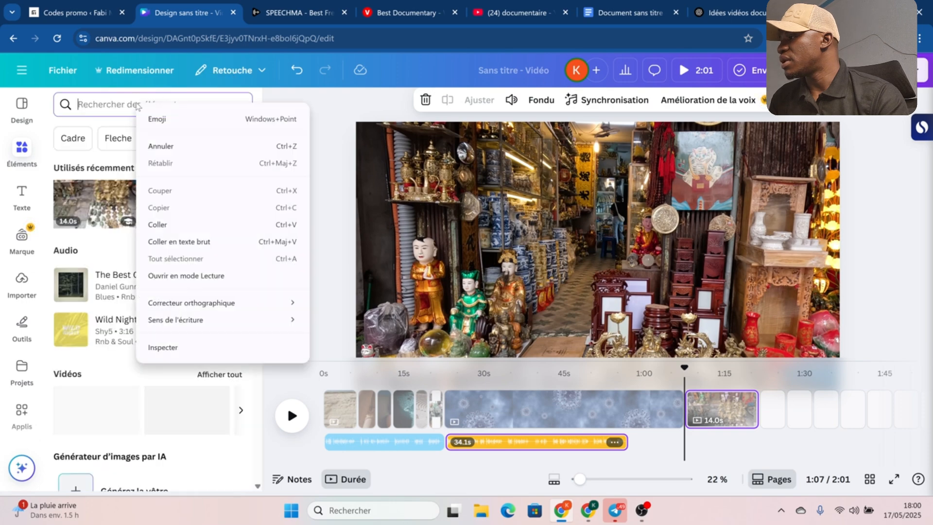
left_click(191, 225)
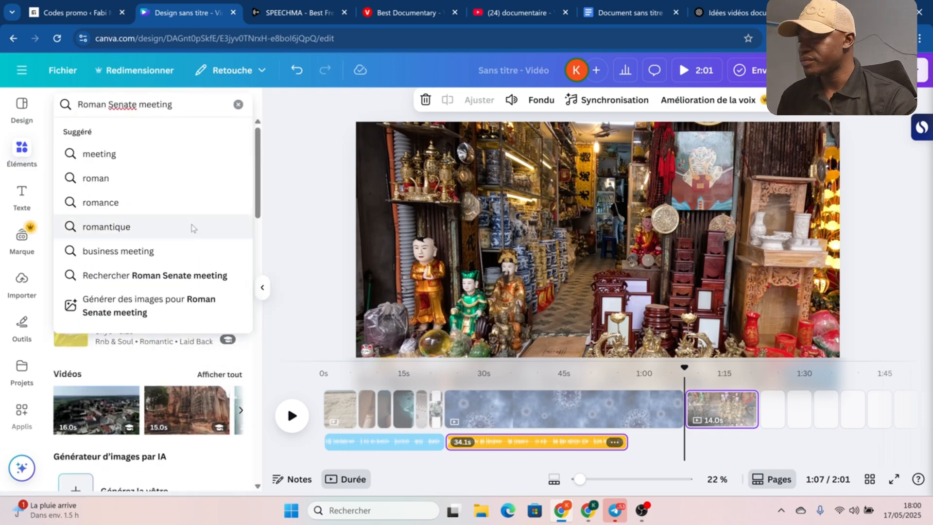
key("Return")
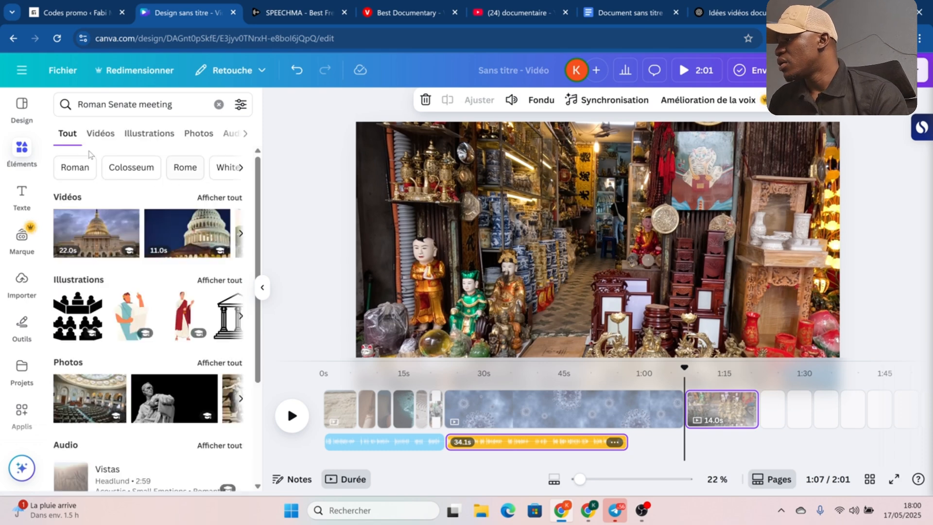
left_click(92, 135)
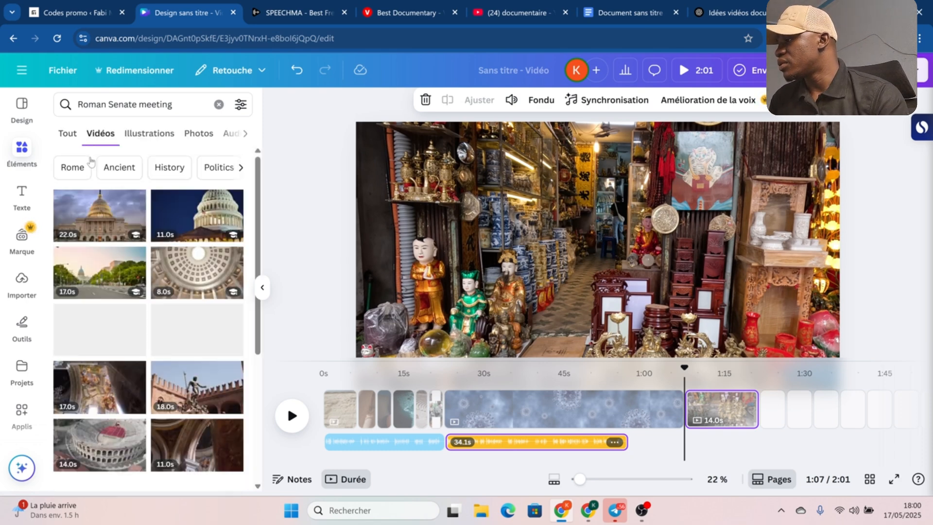
Browse the video results and place the 8-second coffered dome clip on the blank page after the brass artifacts clip.
scroll(174, 334, "down", 5)
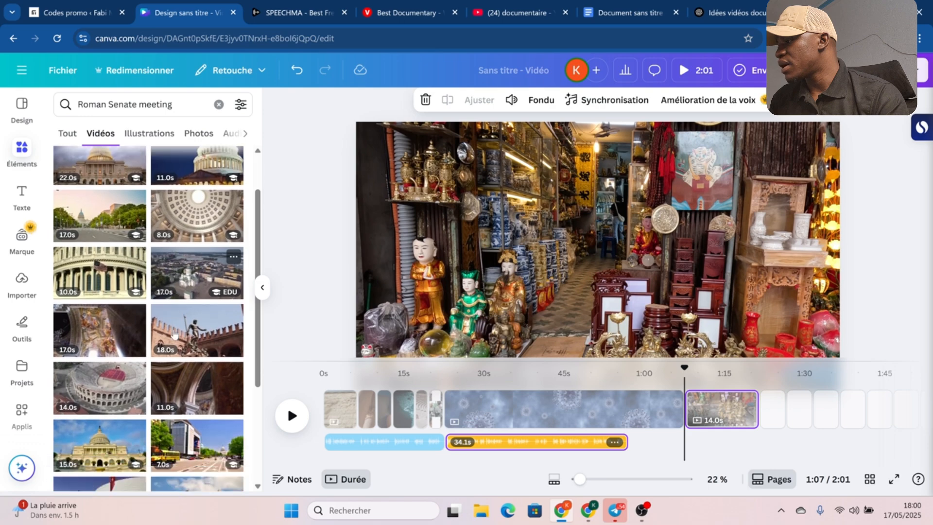
scroll(174, 334, "down", 3)
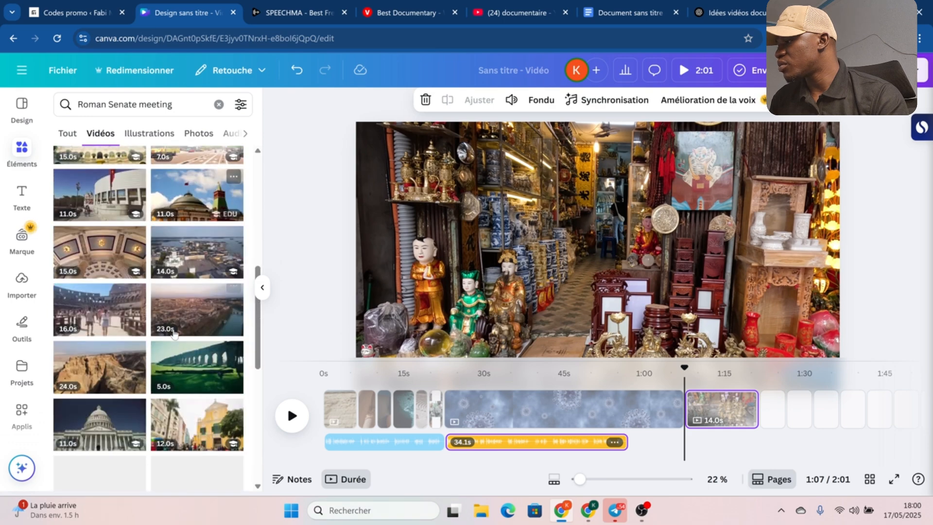
scroll(173, 334, "down", 5)
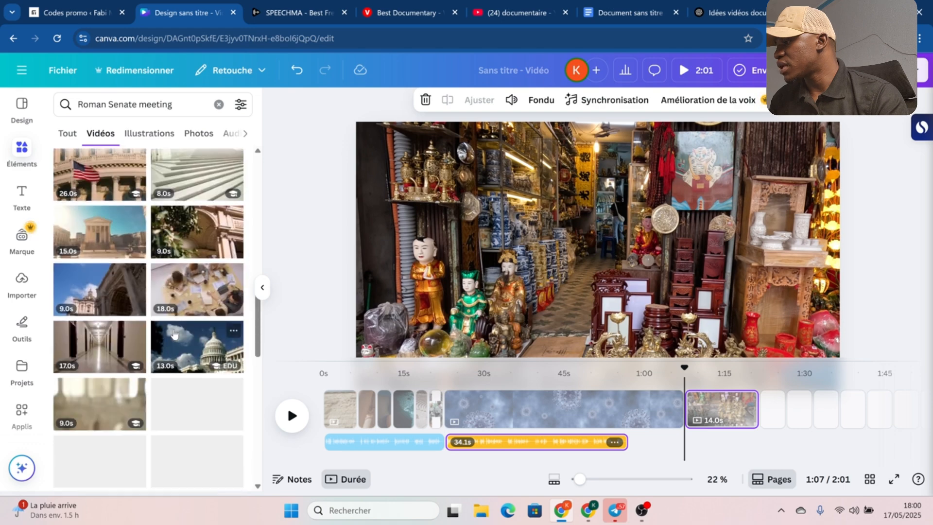
scroll(180, 324, "down", 3)
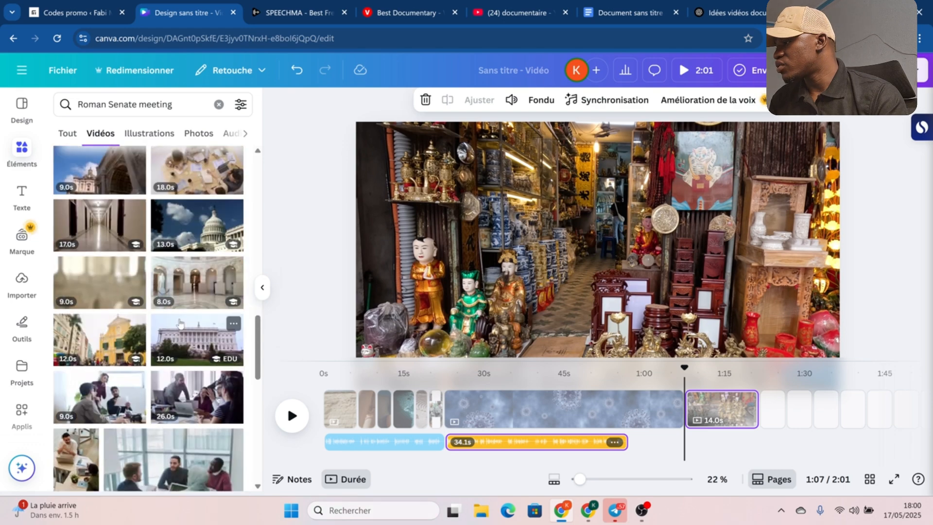
scroll(180, 324, "down", 3)
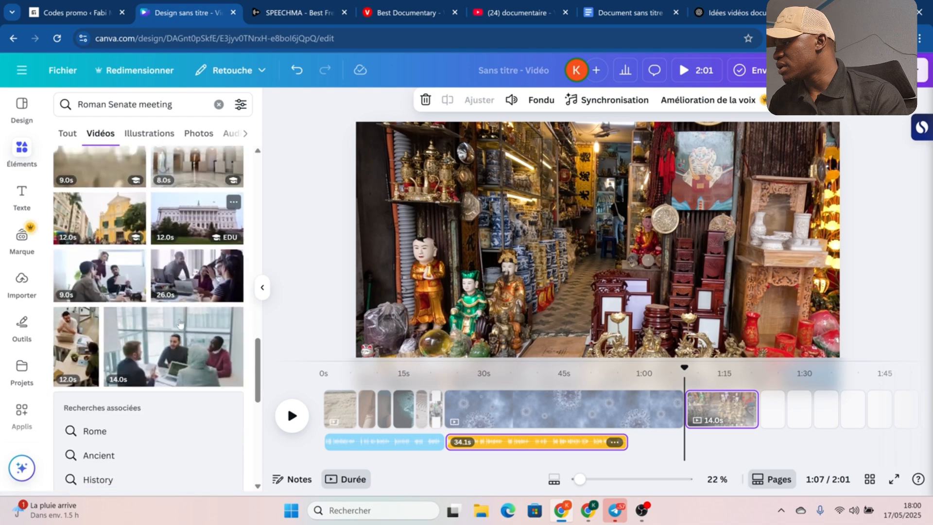
scroll(180, 324, "down", 5)
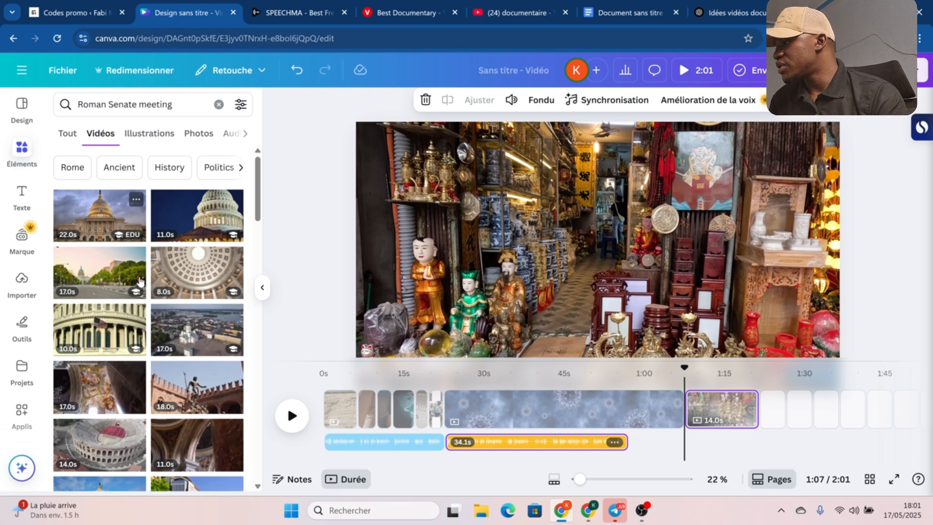
mouse_move(215, 283)
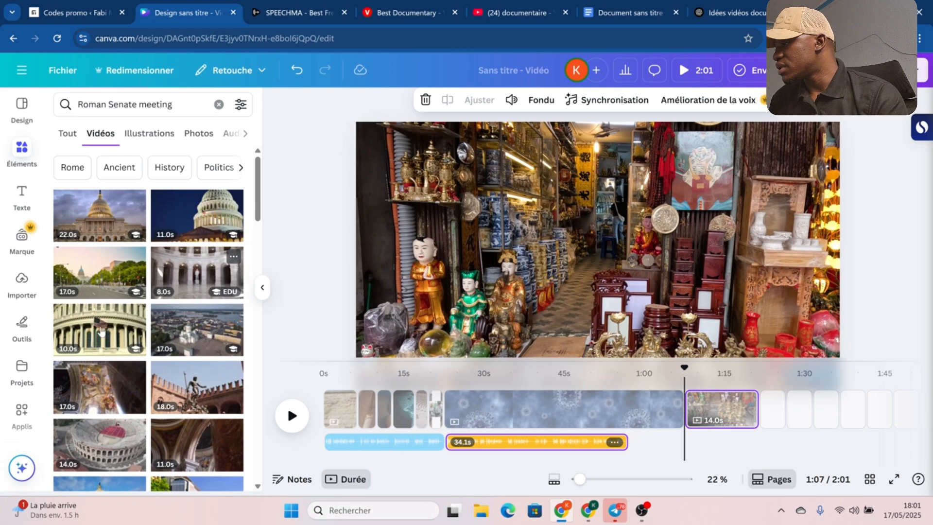
mouse_move(89, 334)
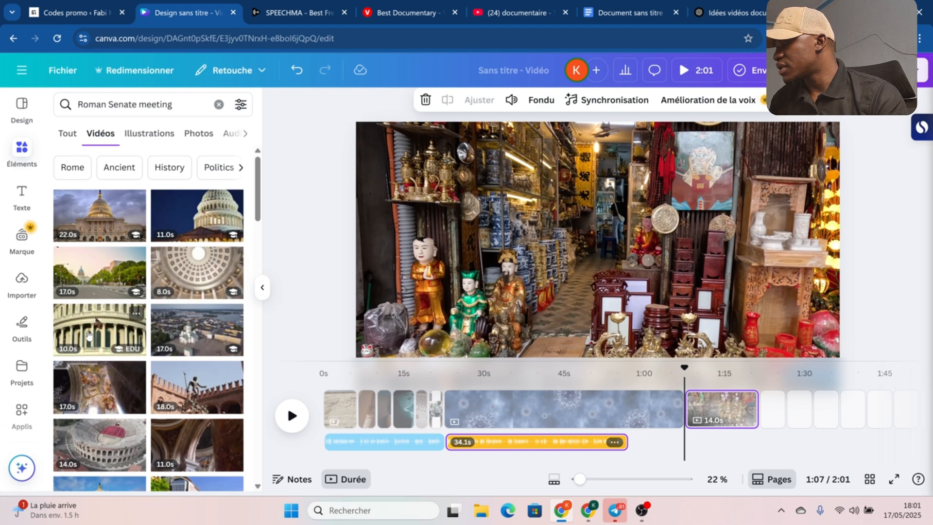
scroll(238, 359, "down", 3)
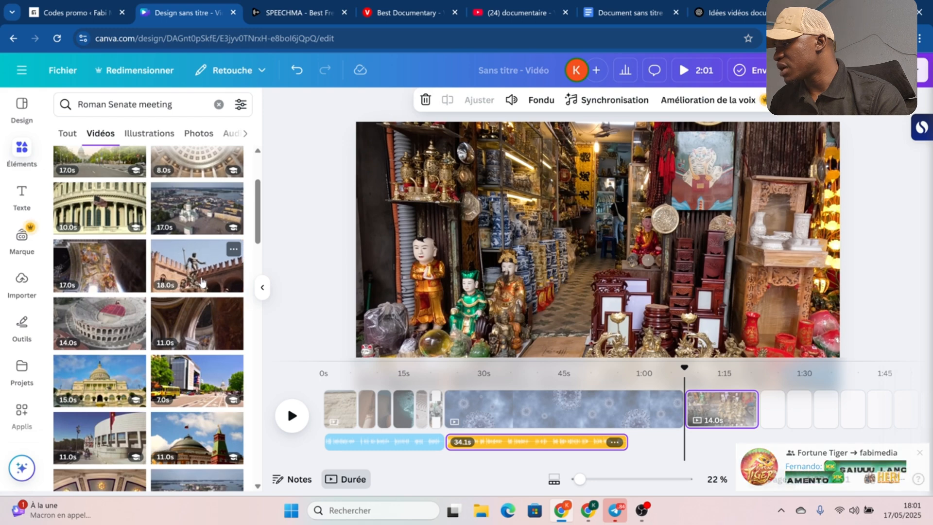
mouse_move(199, 339)
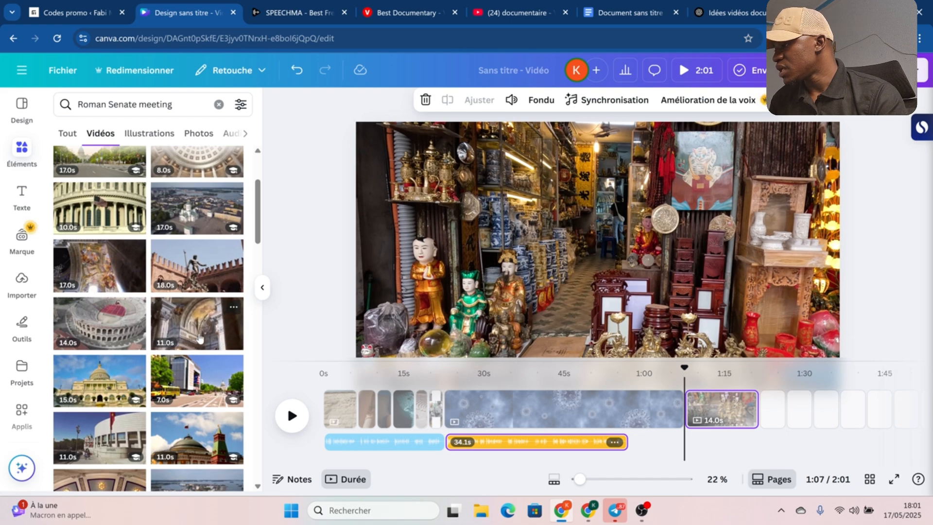
scroll(205, 173, "up", 1)
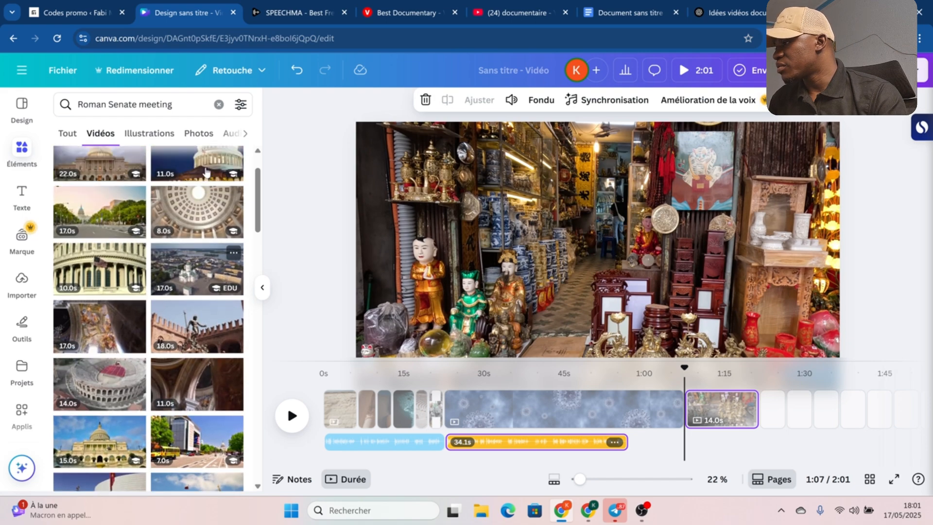
scroll(206, 225, "up", 1)
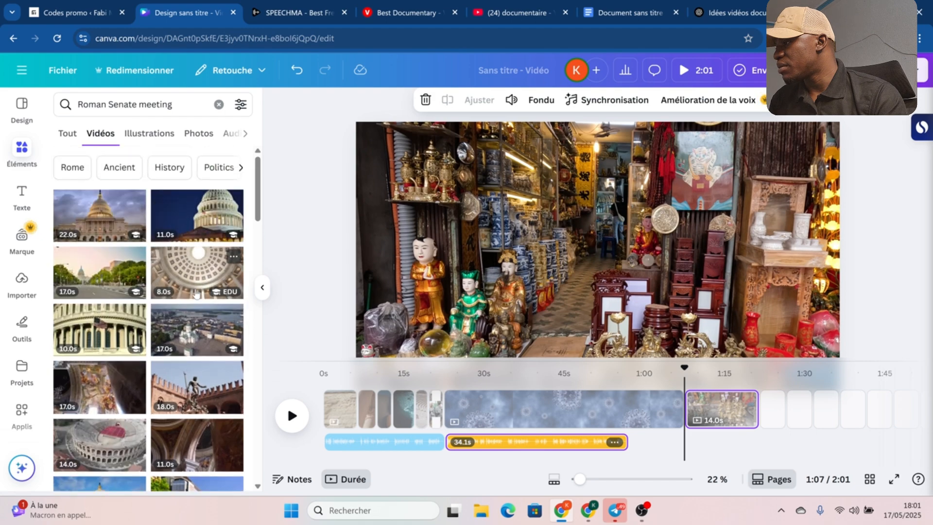
left_click_drag(194, 284, 708, 368)
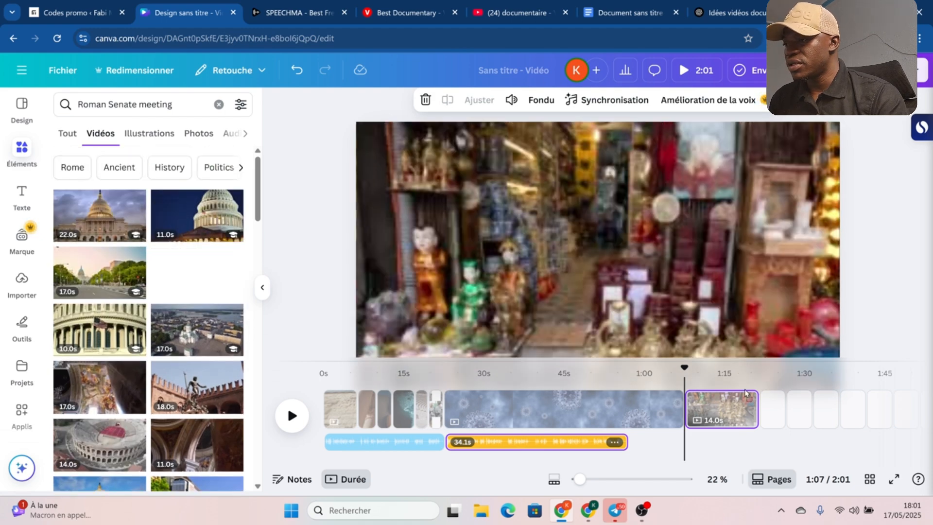
left_click_drag(746, 393, 760, 402)
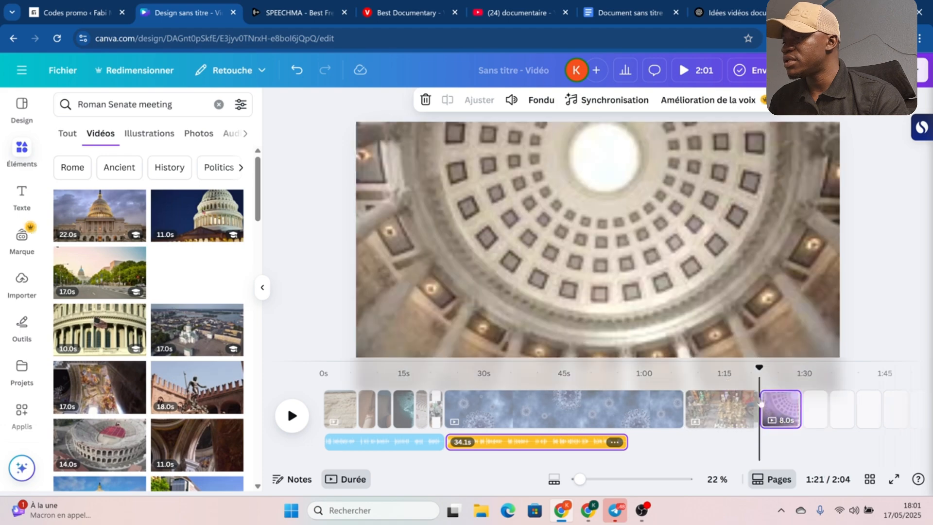
Check the chapter 1 keywords in ChatGPT, then add a Fondue transition between the stone wall and statue clips in Canva.
left_click(733, 13)
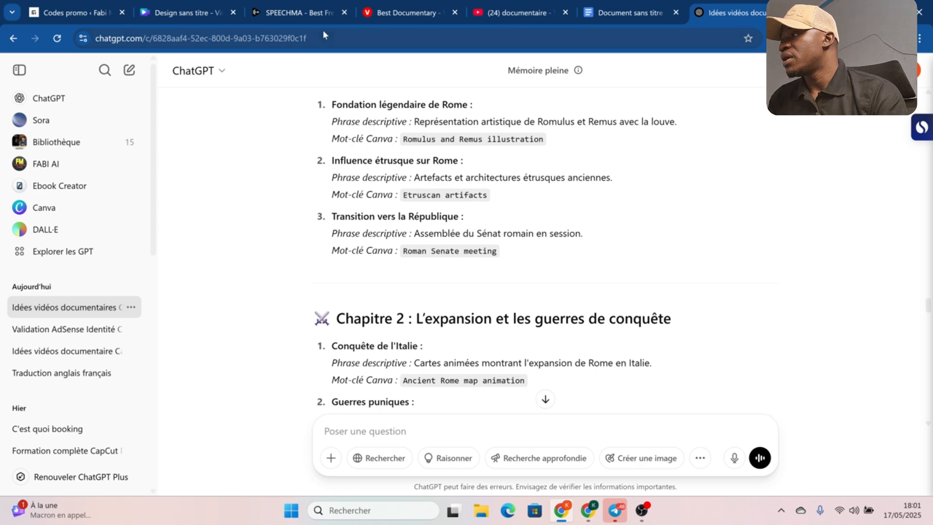
left_click(169, 12)
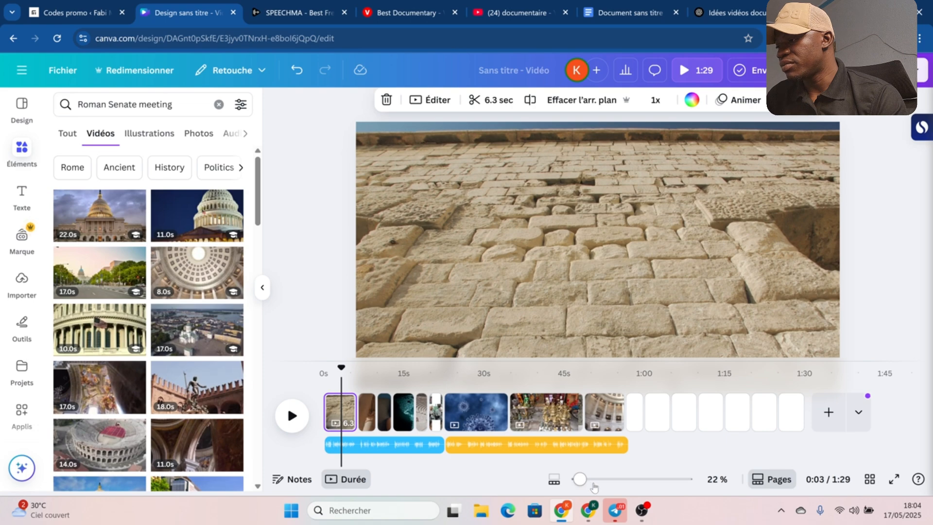
left_click_drag(593, 487, 599, 489)
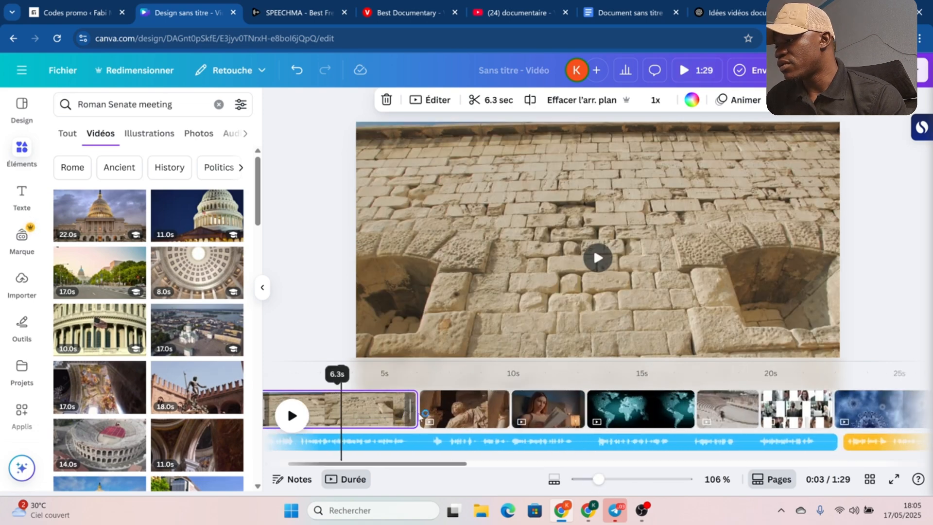
mouse_move(416, 408)
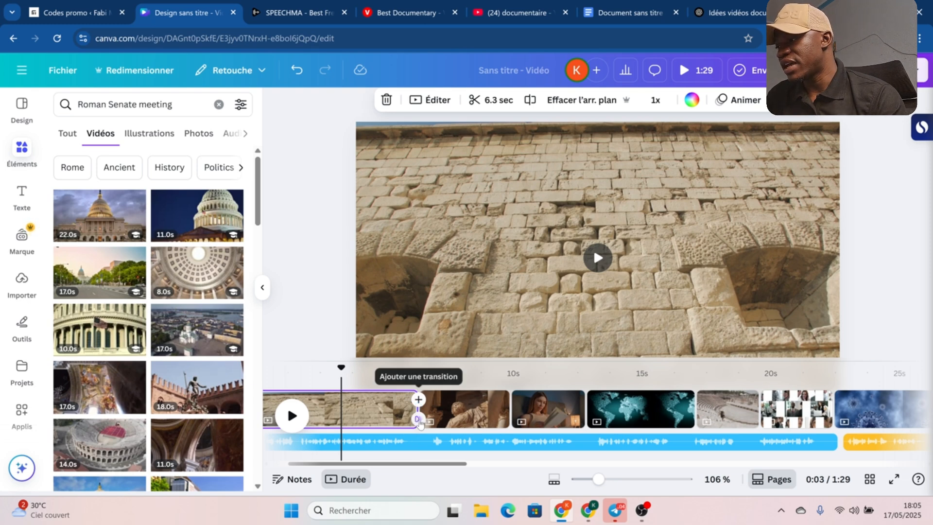
left_click(418, 419)
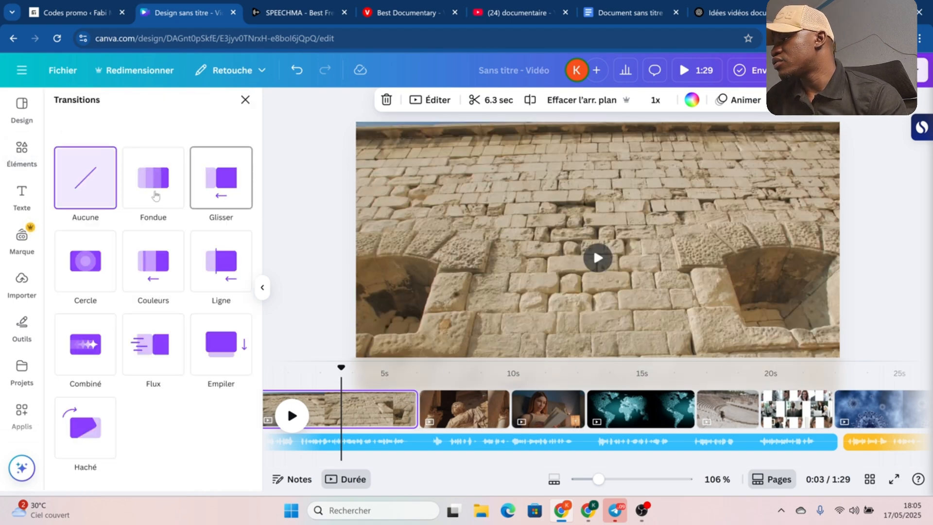
left_click(155, 195)
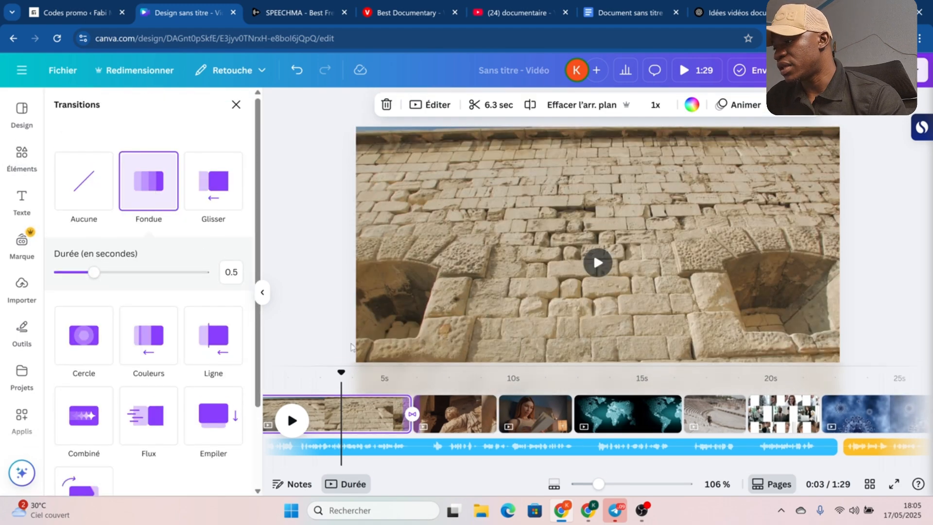
Add a Couleurs transition between the statue and reading woman clips, and a Ligne transition between the reading woman and world map clips.
mouse_move(498, 425)
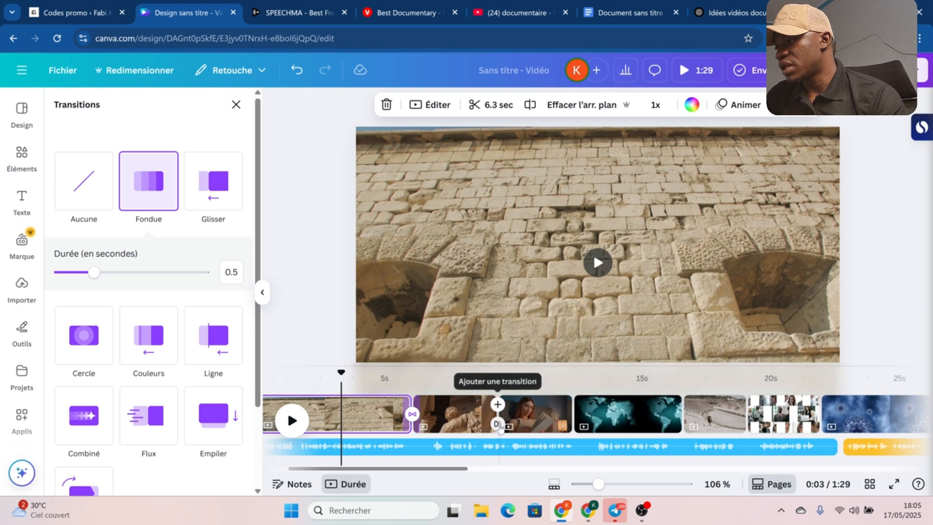
left_click(462, 413)
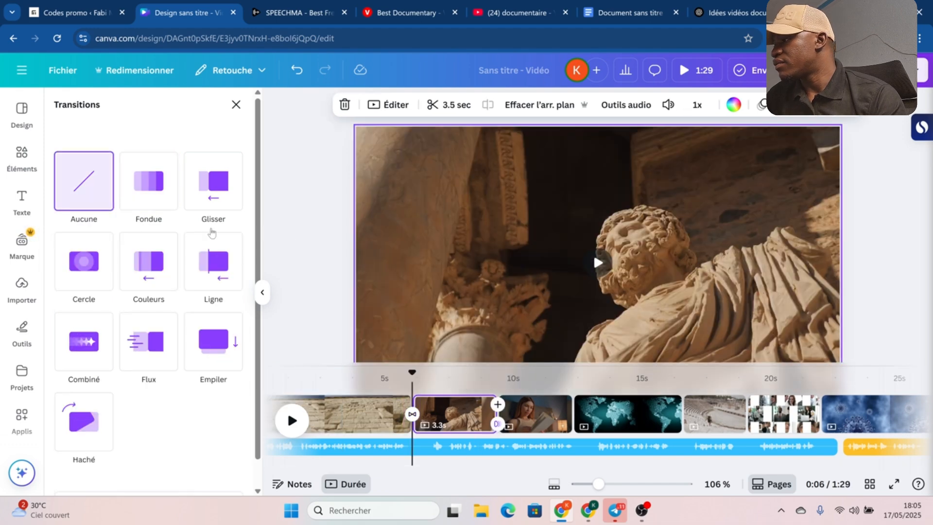
left_click(168, 269)
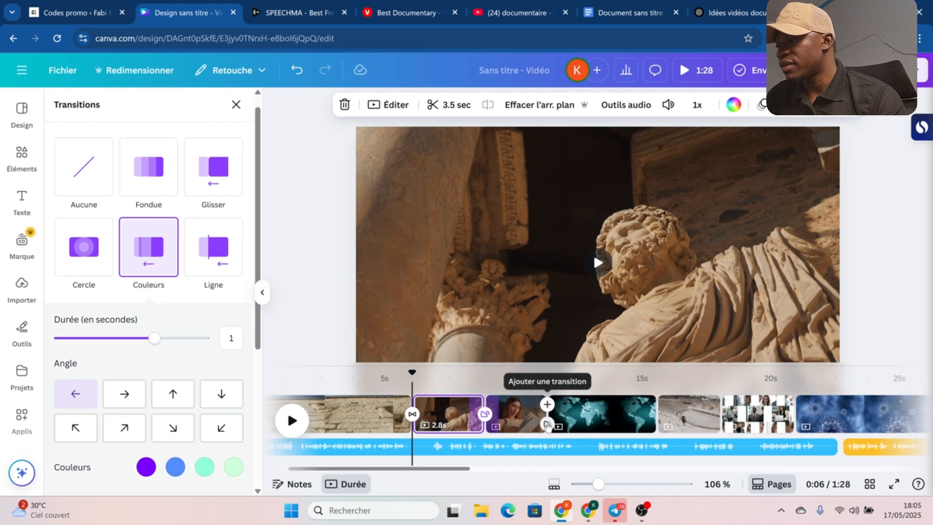
left_click(548, 422)
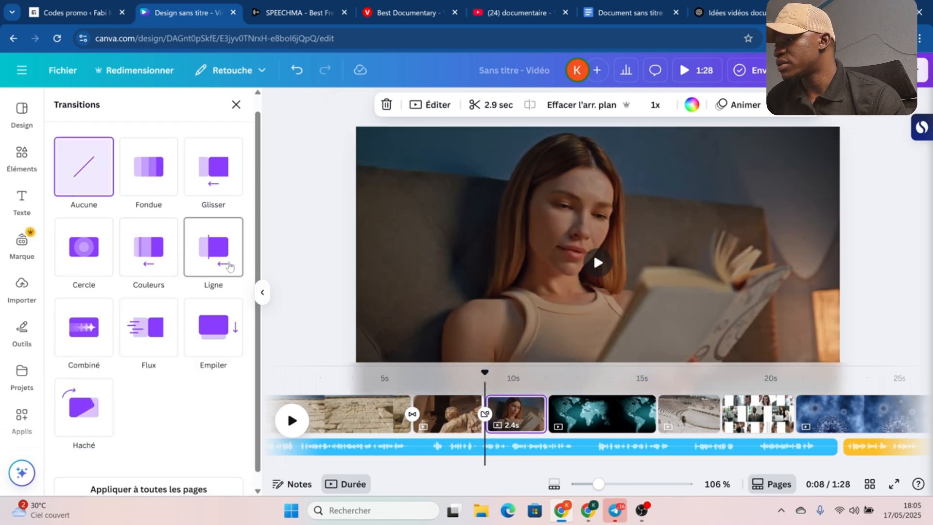
left_click(235, 269)
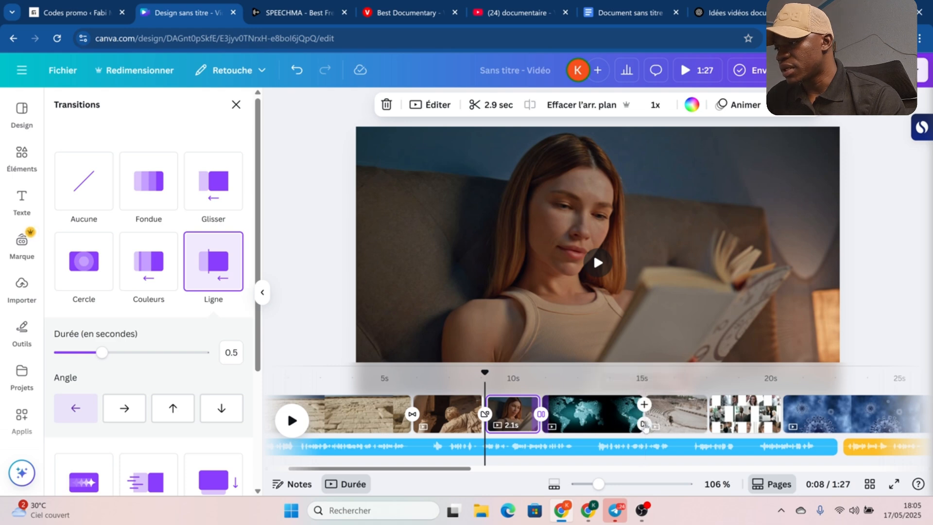
Add a Couleurs transition between the world map and amphitheatre clips, and a Ligne transition between the amphitheatre and business people collage clips.
left_click(644, 425)
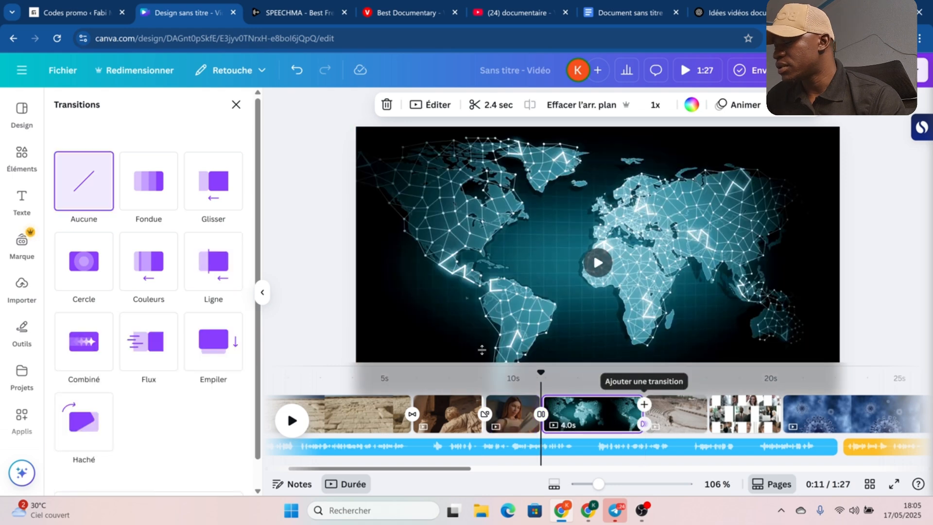
left_click(140, 263)
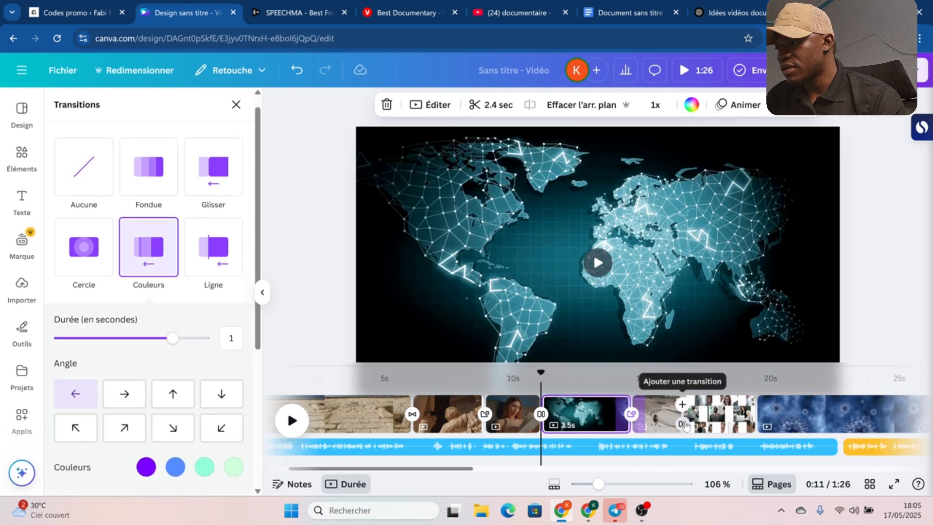
left_click(684, 423)
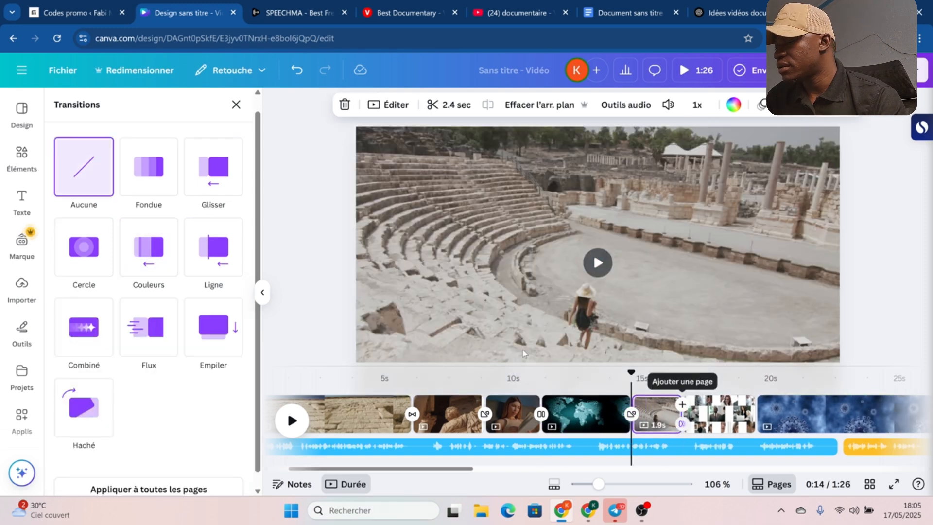
left_click(212, 261)
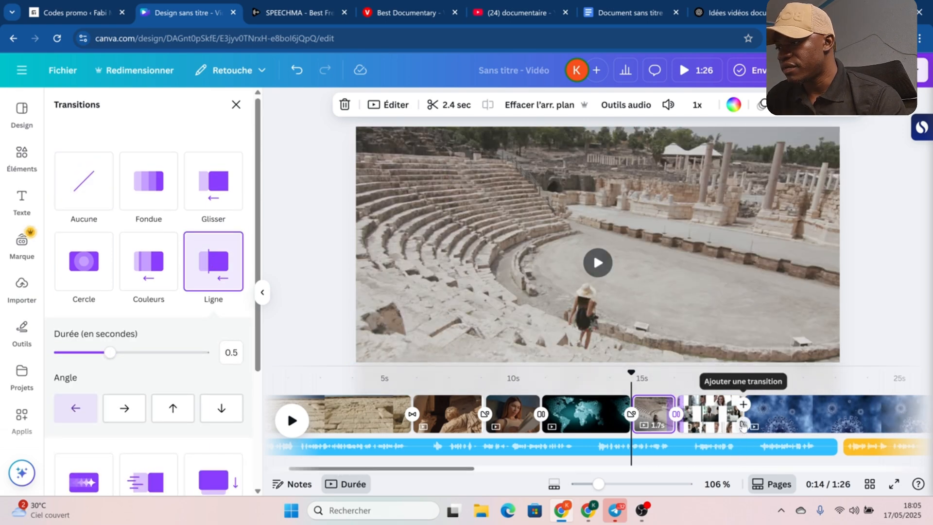
Add a Couleurs transition between the business people collage and virus clips, and Ligne transitions on both sides of the brass artifacts clip.
left_click(742, 425)
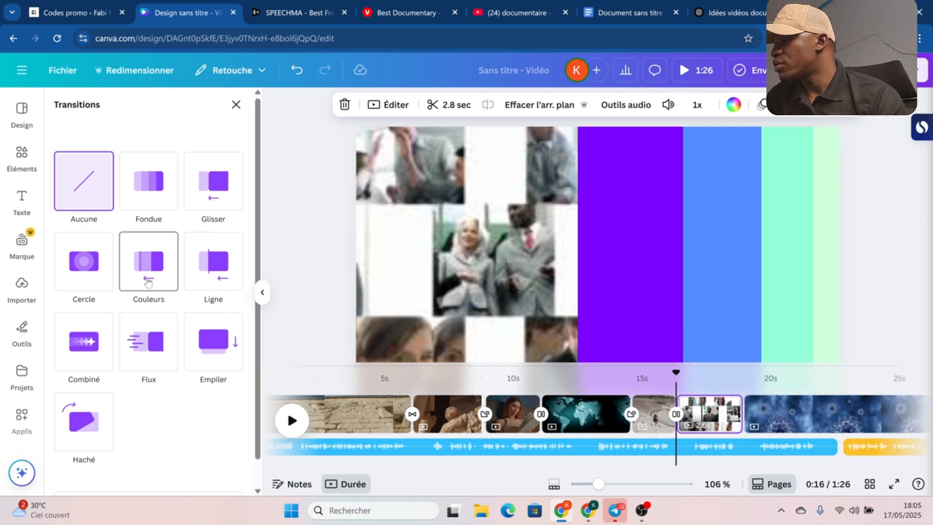
left_click(148, 283)
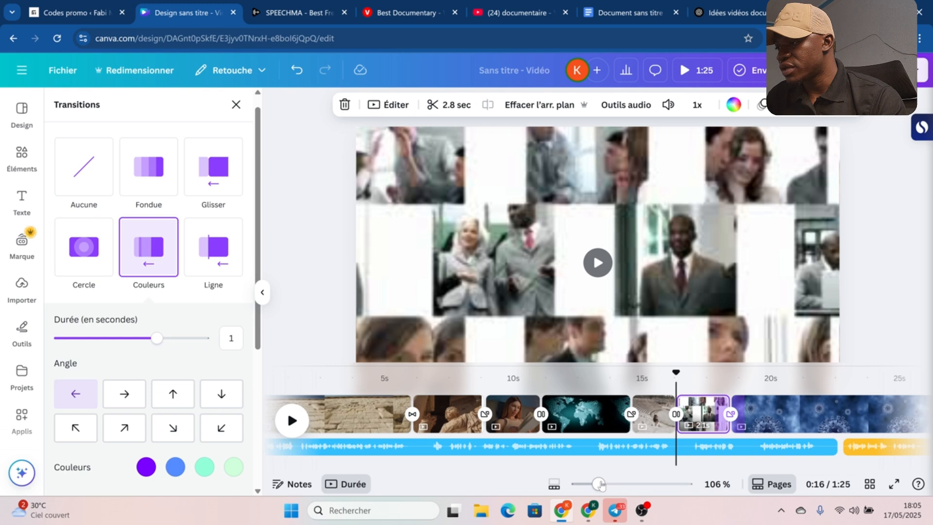
left_click_drag(601, 484, 583, 484)
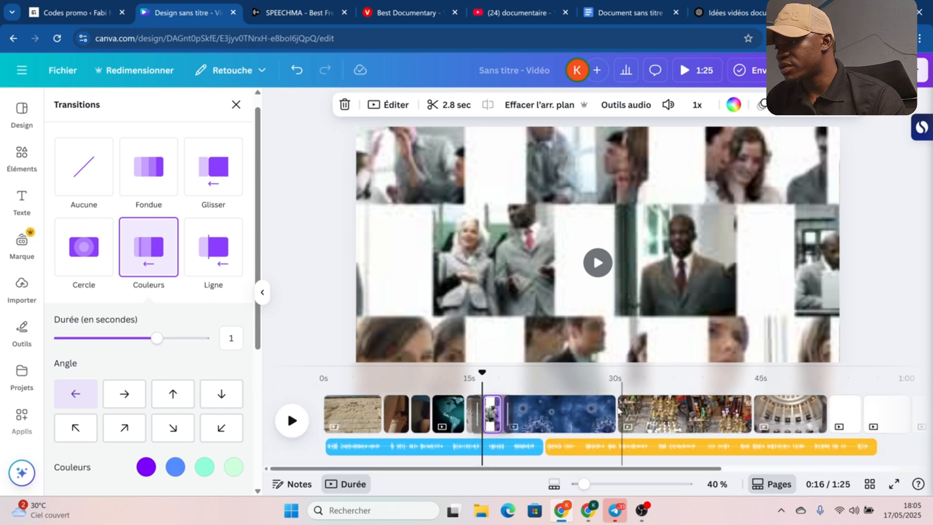
left_click(616, 424)
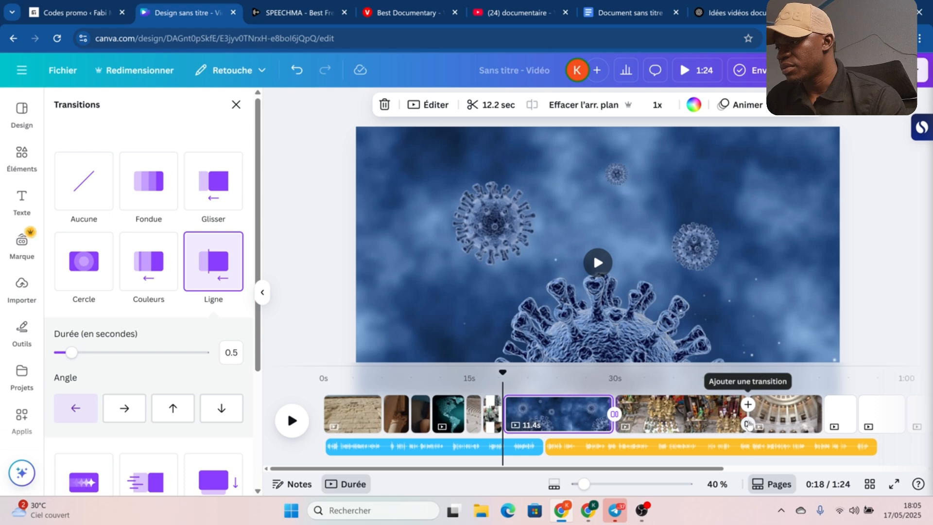
left_click(748, 424)
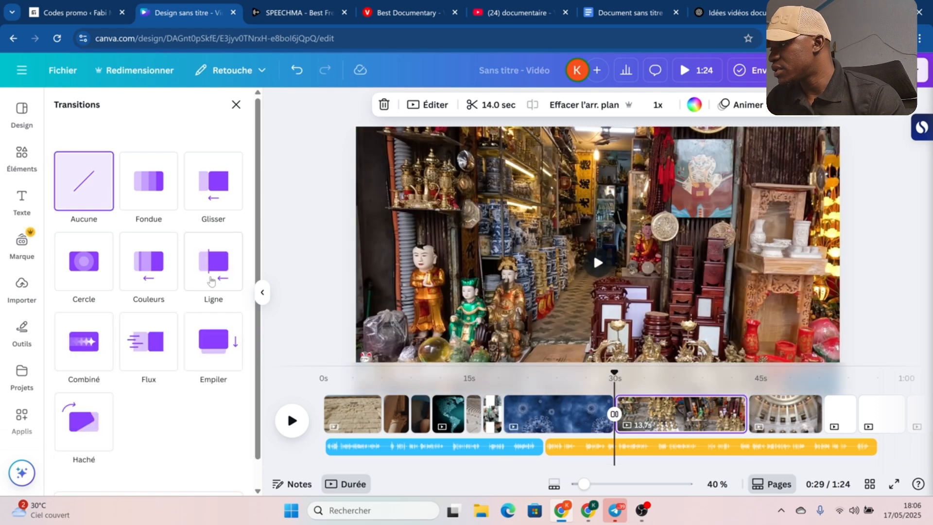
left_click(214, 260)
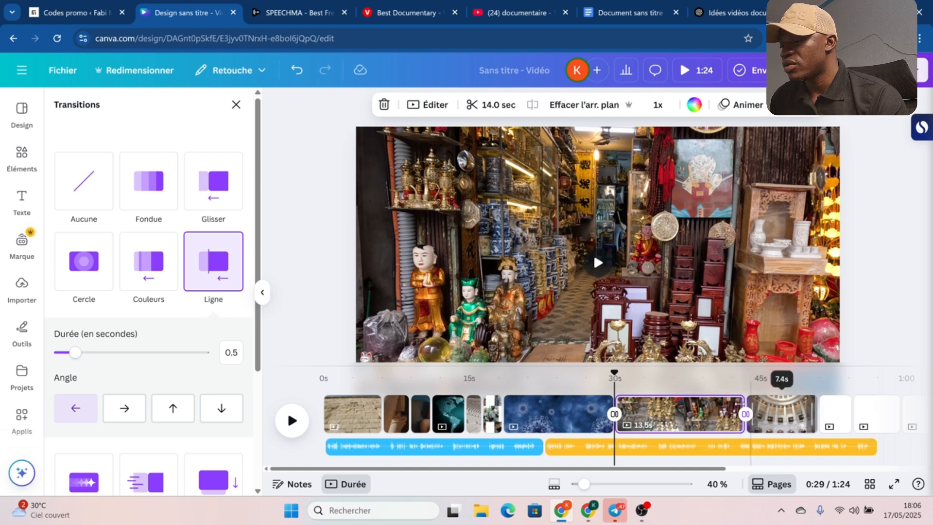
Lengthen the brass artifacts clip to 14.0 seconds and the virus clip to 17.1 seconds.
key("space")
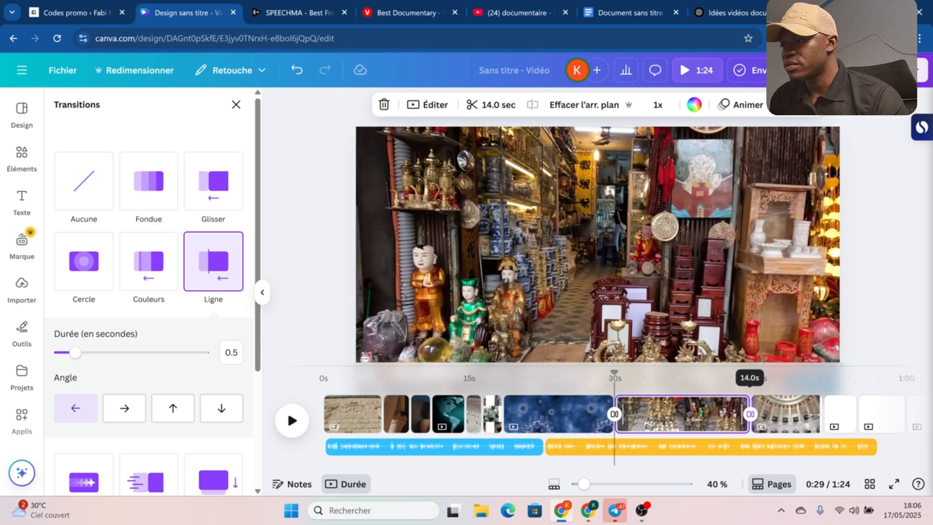
left_click(749, 389)
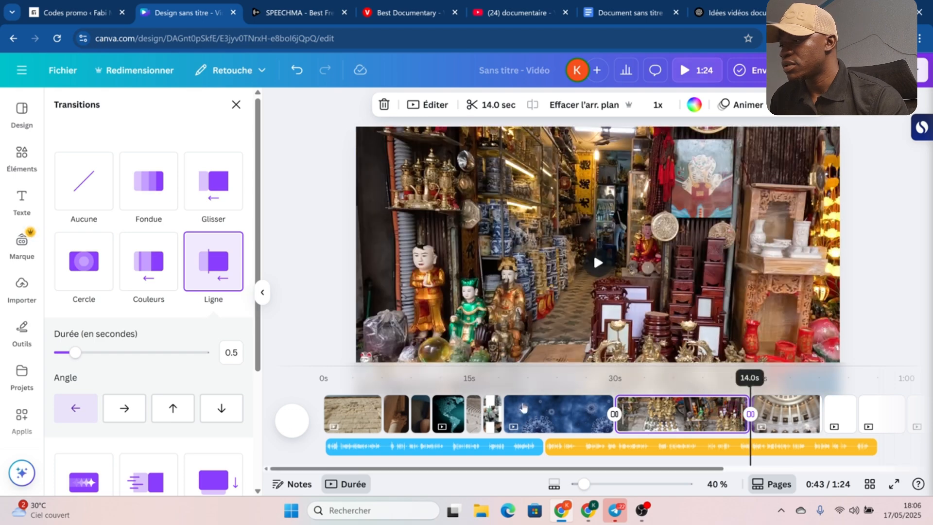
mouse_move(612, 410)
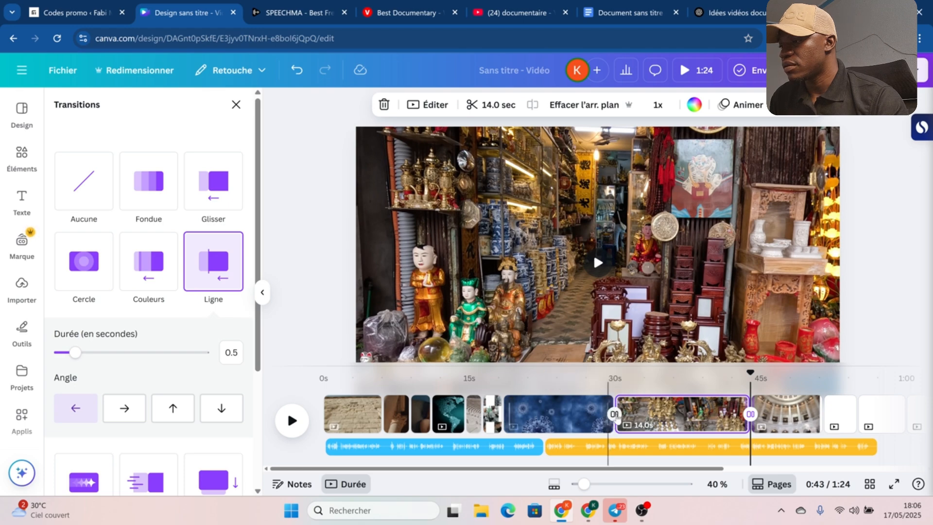
left_click_drag(614, 415, 662, 425)
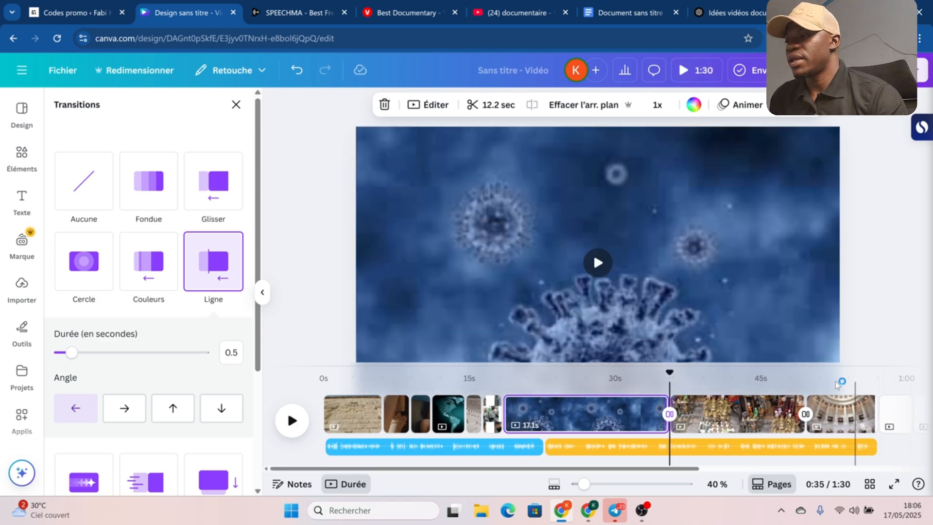
Delete all the blank pages after the coffered dome clip.
left_click(574, 485)
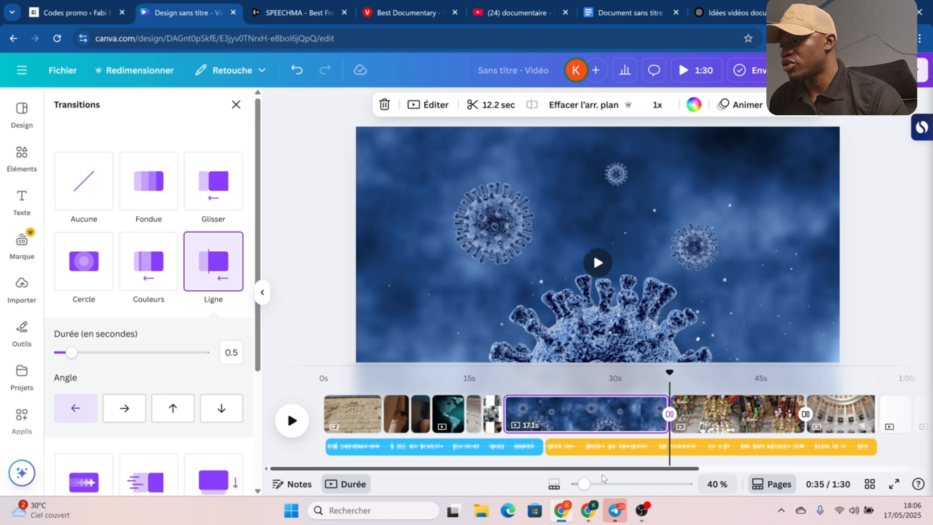
left_click(570, 486)
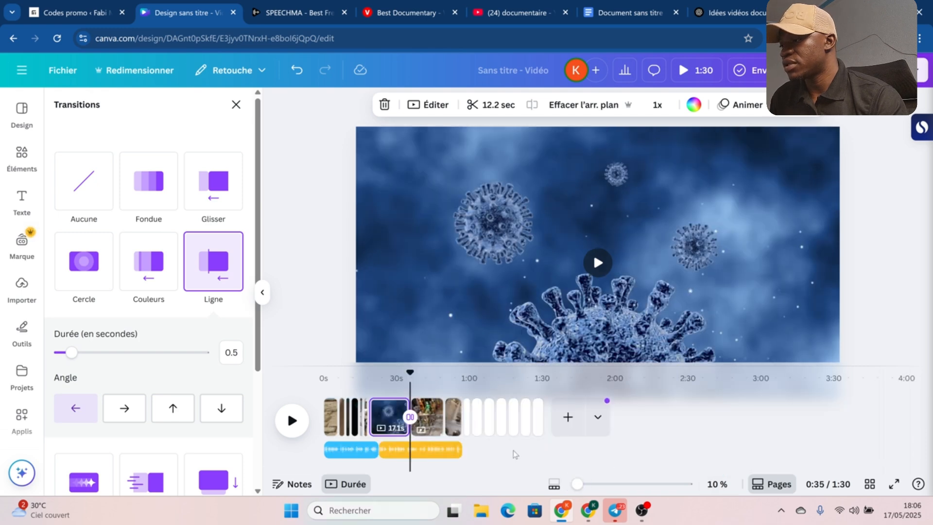
left_click(471, 422)
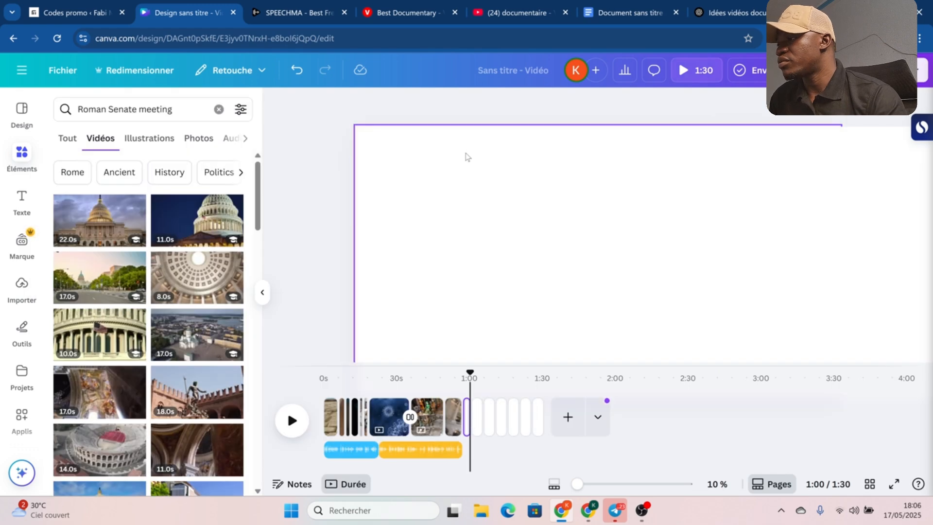
left_click(467, 422)
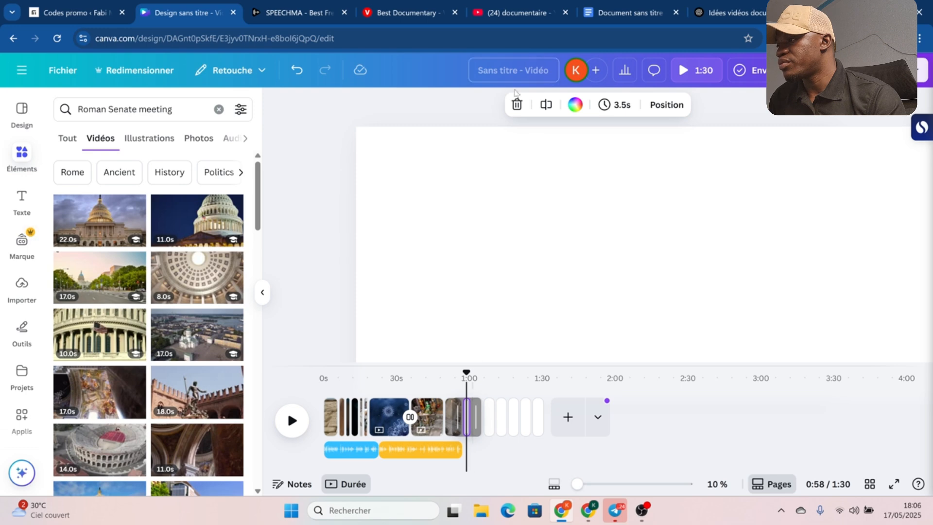
left_click(518, 105)
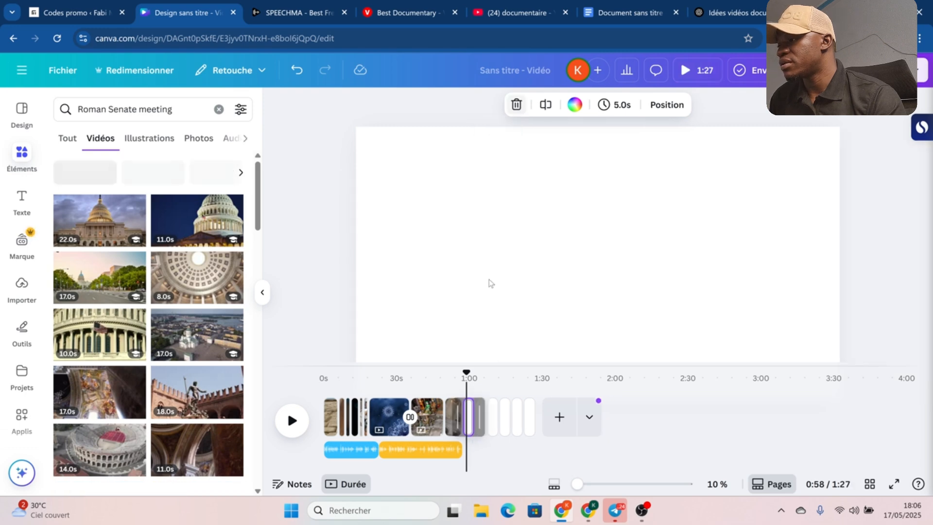
left_click(517, 105)
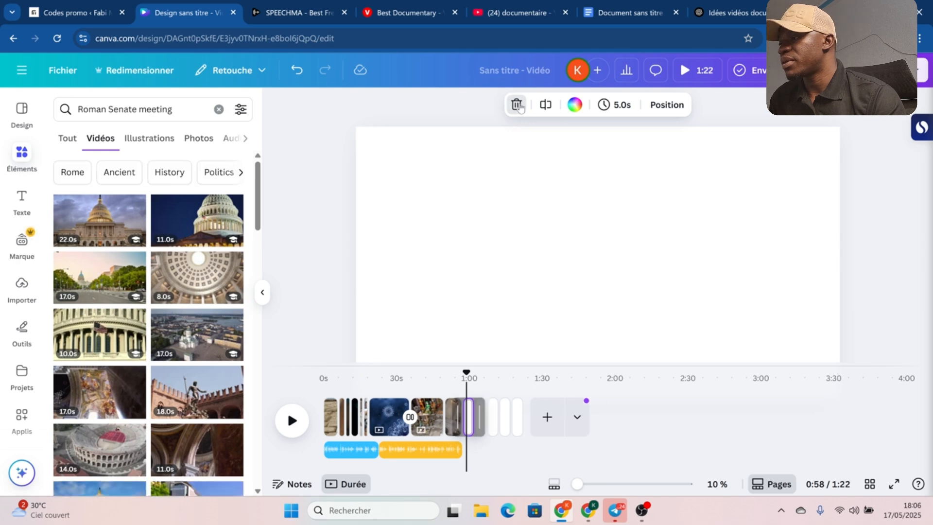
left_click(518, 105)
left_click(517, 105)
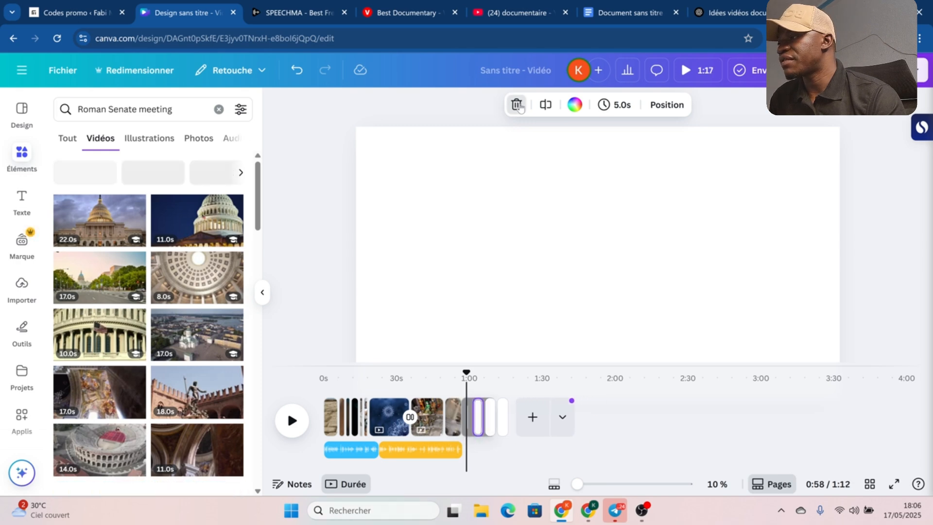
left_click(517, 105)
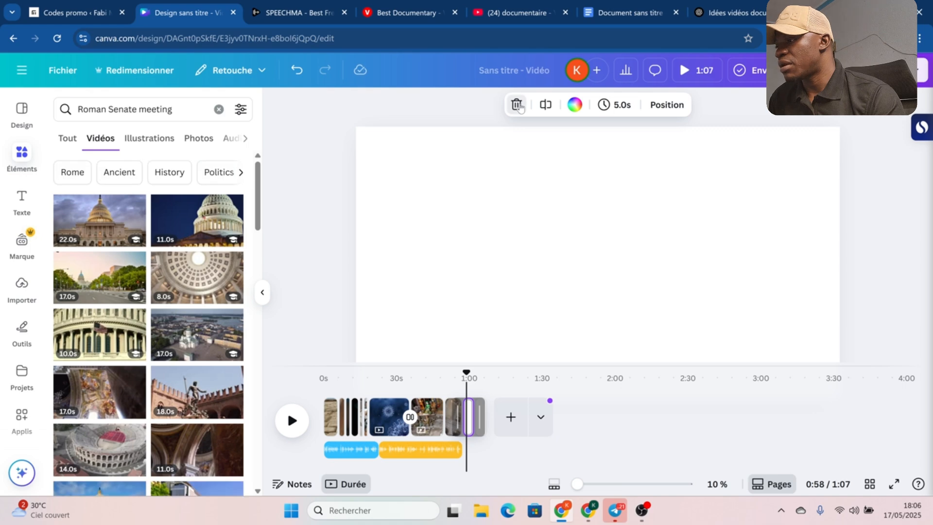
left_click(517, 105)
left_click(517, 104)
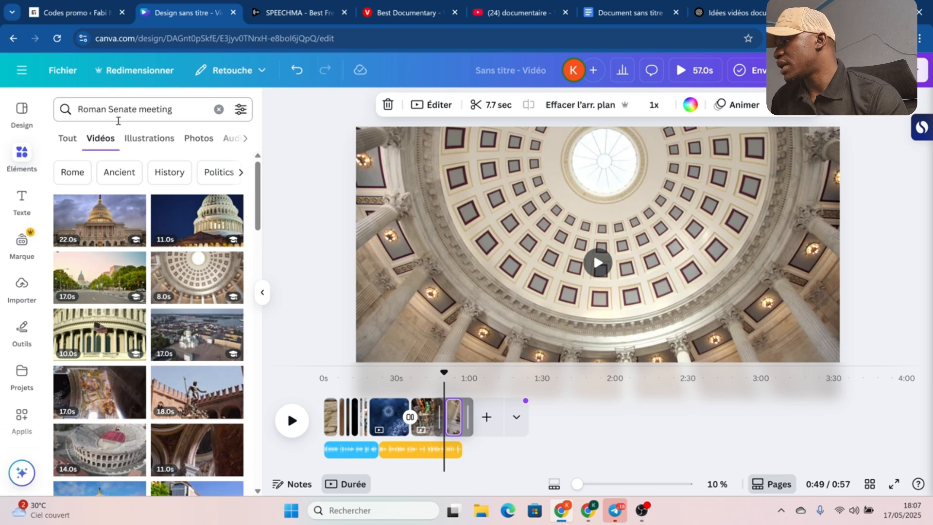
Replace the element search with "documentaire" and restrict the results to audio.
left_click(218, 109)
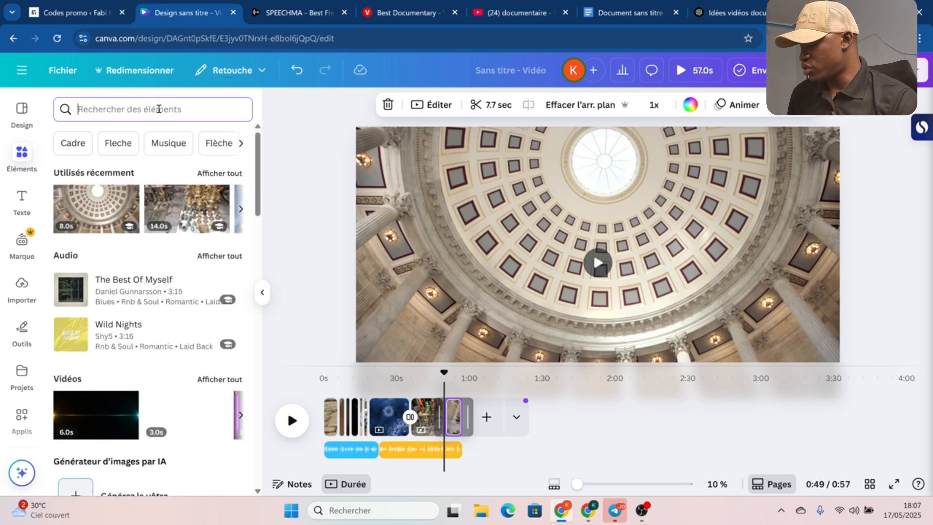
type("DOC")
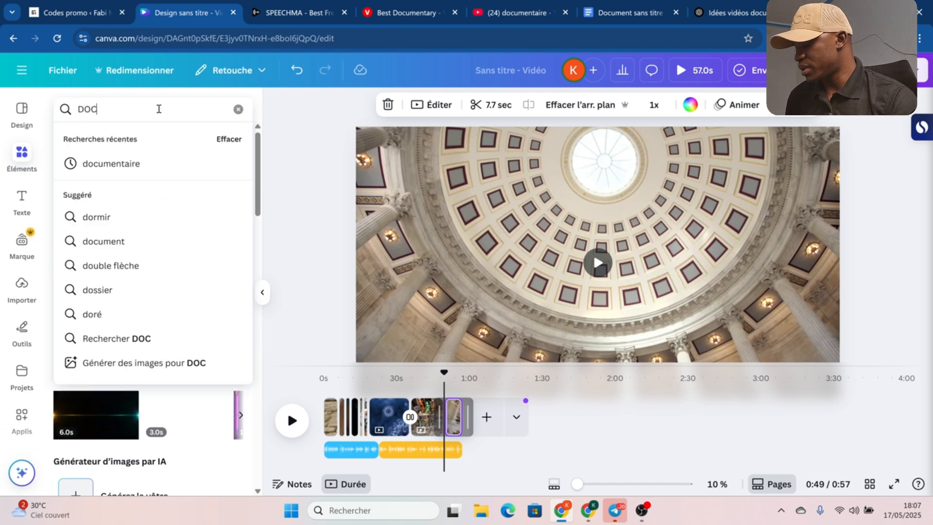
type("U")
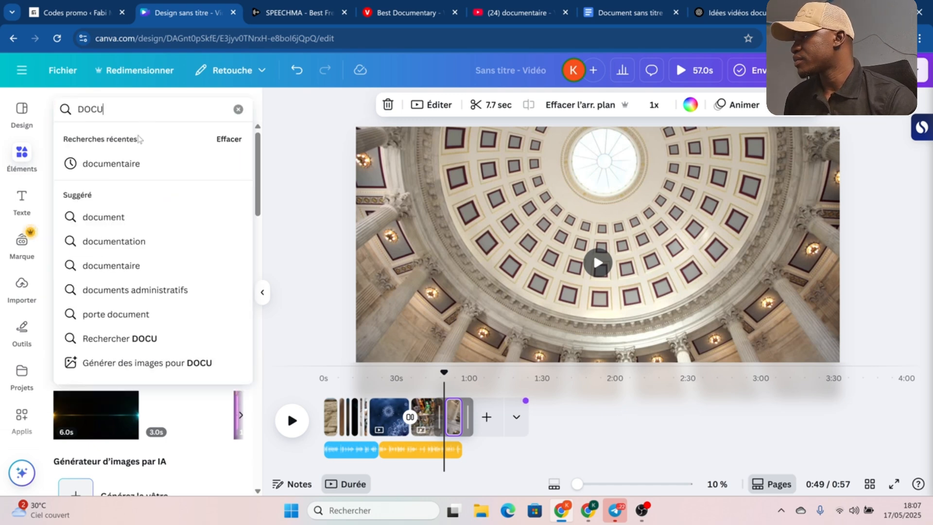
left_click(134, 163)
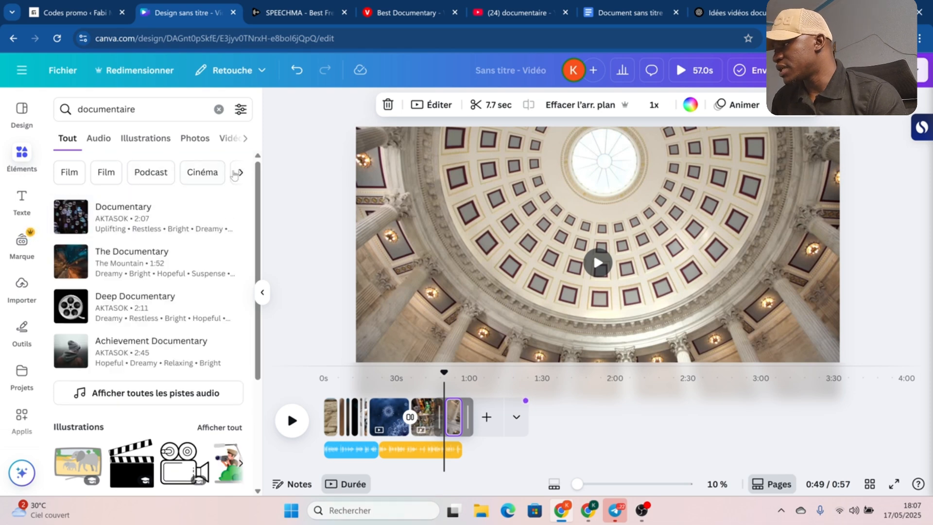
left_click(99, 138)
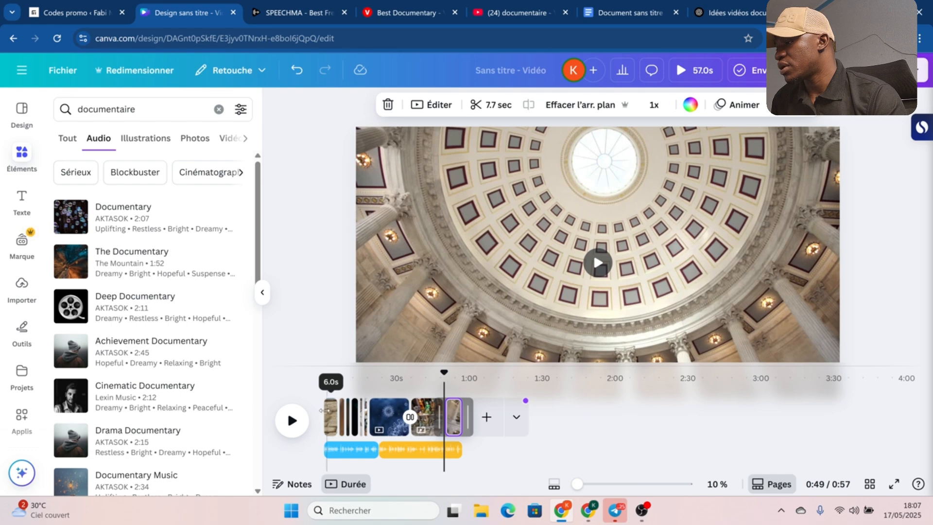
Add the 2:07 "Documentary" music track from the start of the video, beneath the voice-overs.
left_click(325, 414)
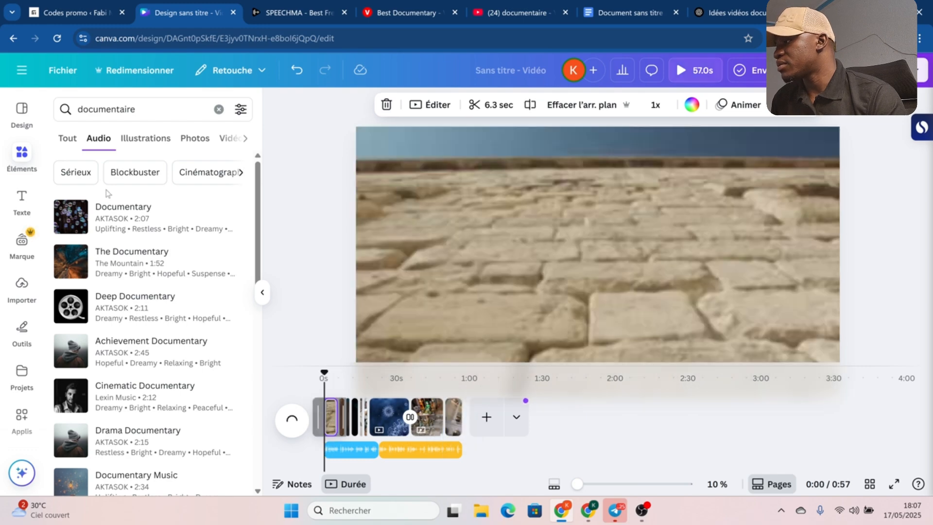
left_click(163, 223)
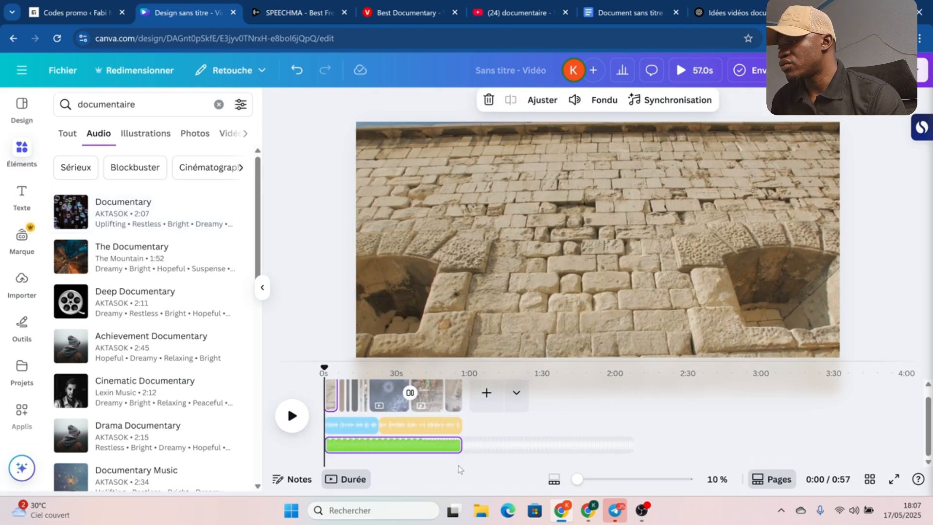
left_click(465, 444)
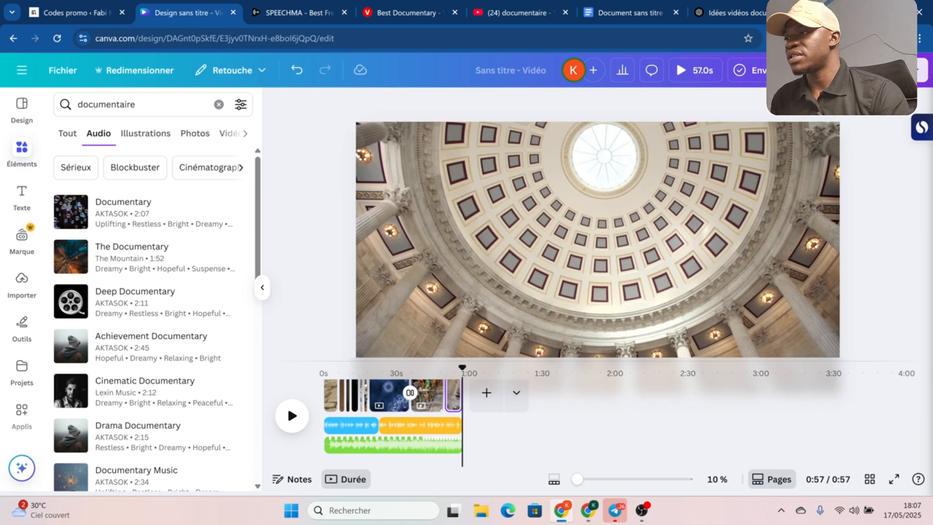
Download pages 1–9 as an MP4 video at 1080 px (HD).
left_click(920, 70)
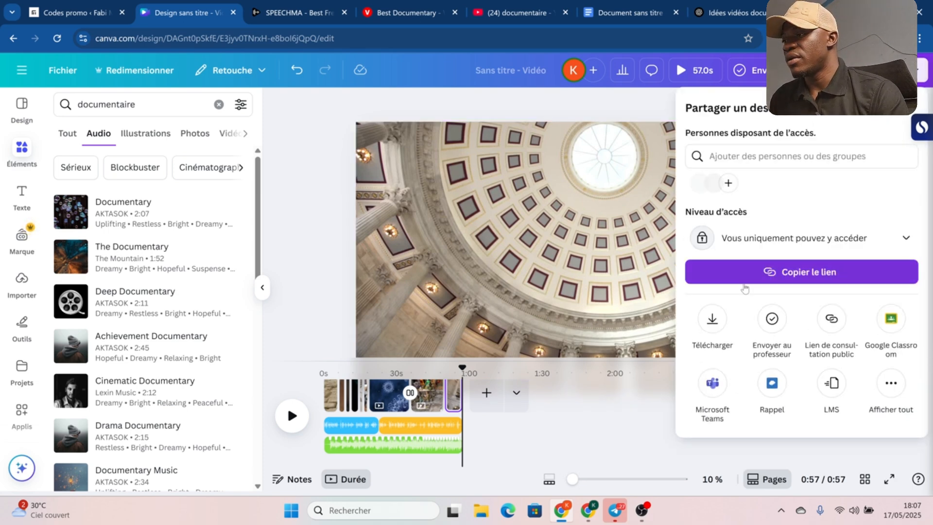
left_click(712, 319)
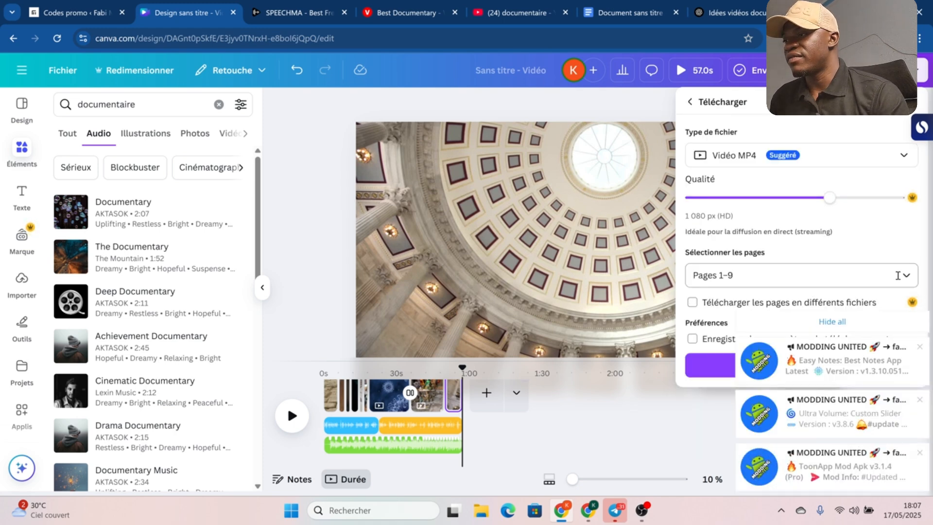
left_click(907, 275)
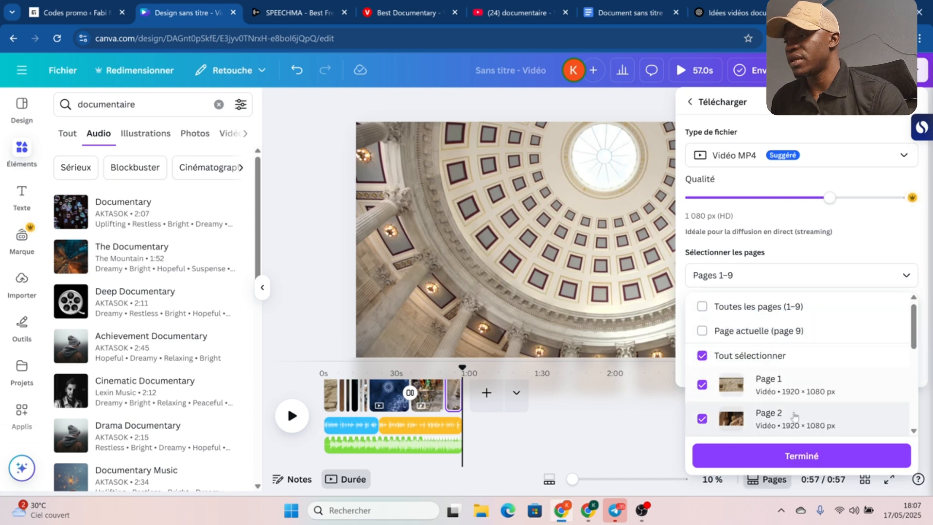
left_click(802, 454)
left_click(745, 373)
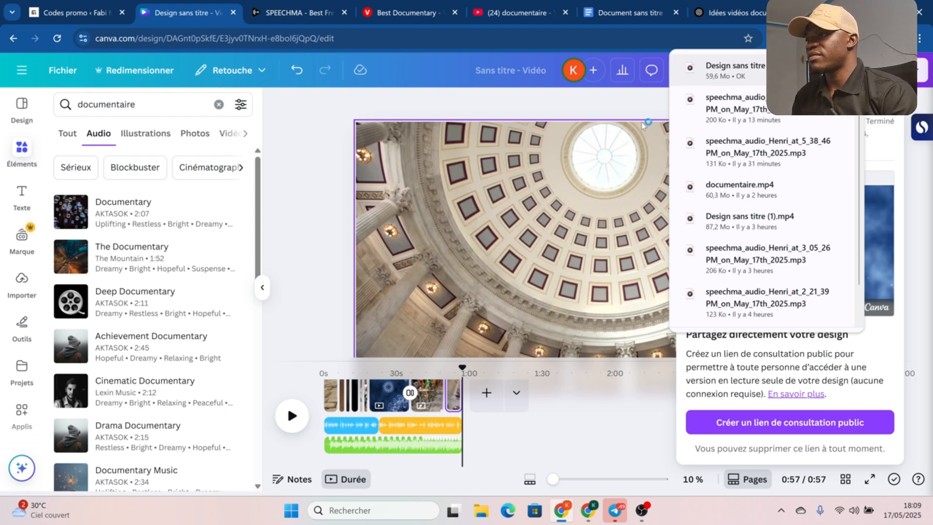
Leave the current design for the home page and create a new blank landscape video of 1920 × 1080 px.
left_click(534, 111)
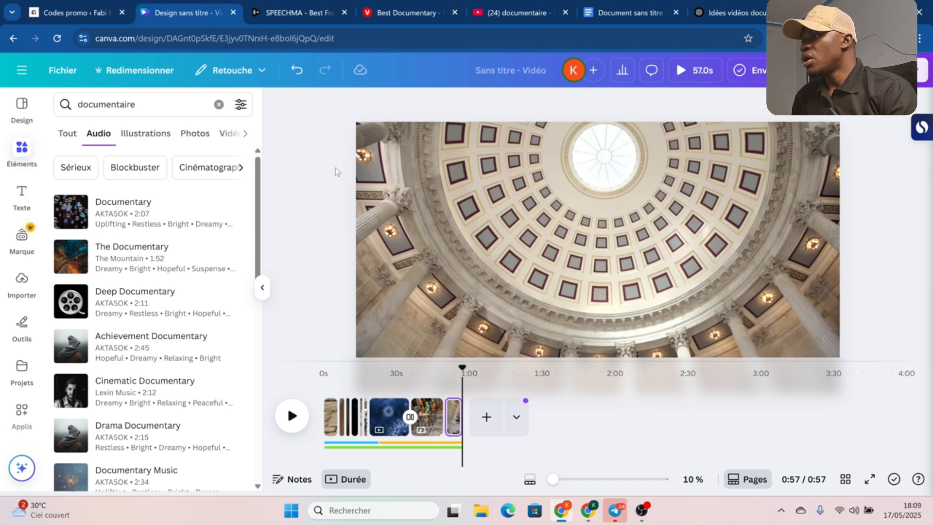
left_click(21, 72)
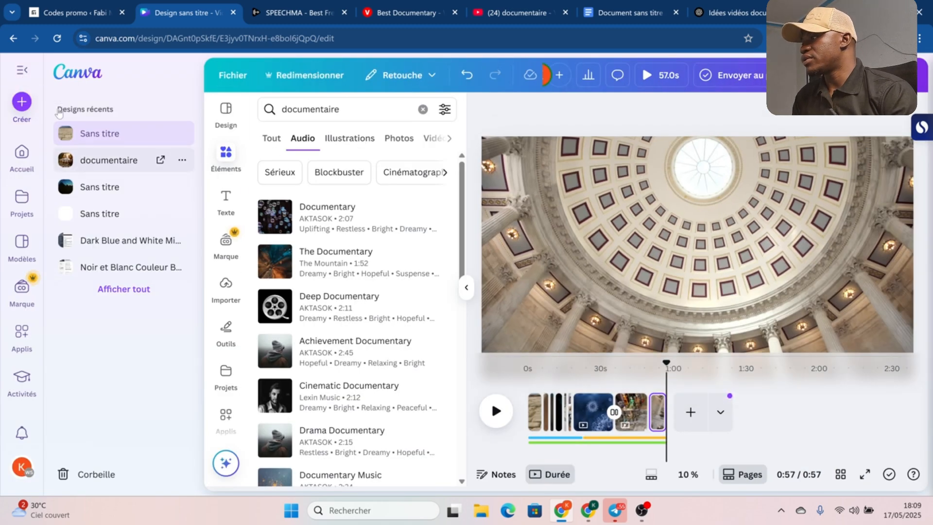
left_click(93, 83)
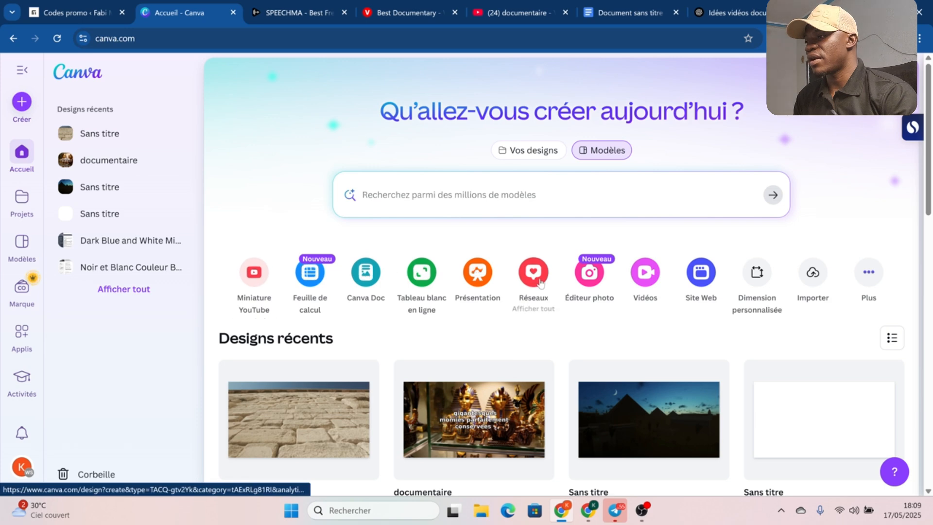
left_click(649, 286)
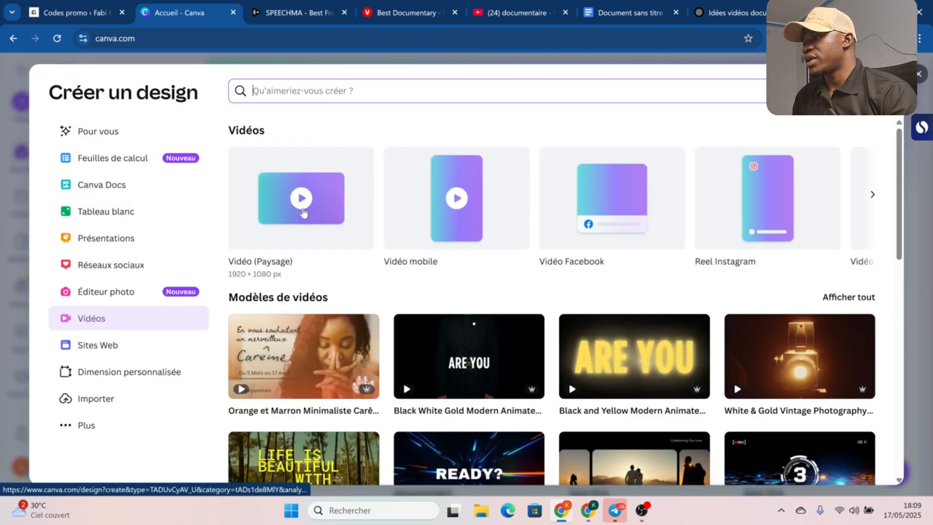
left_click(303, 208)
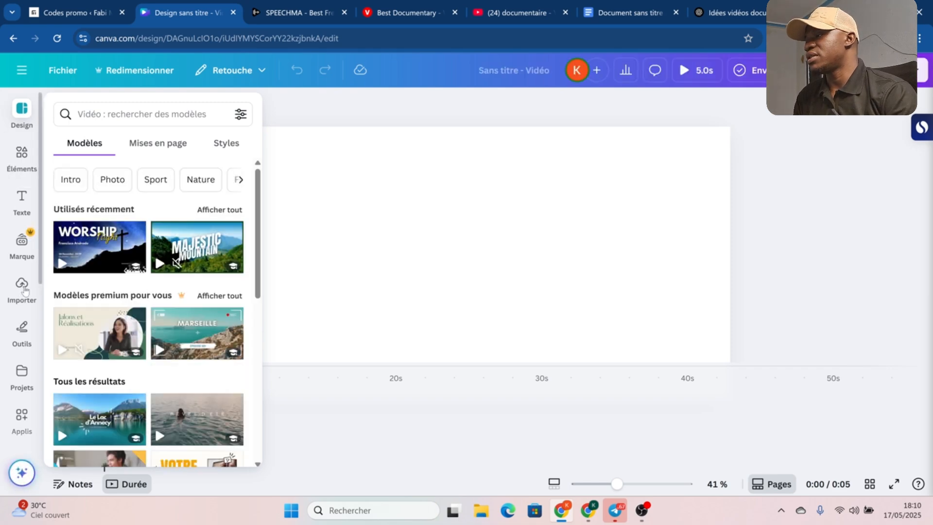
Upload the exported video "Design sans titre (2)" from the Téléchargements folder into the new design's media.
left_click(22, 286)
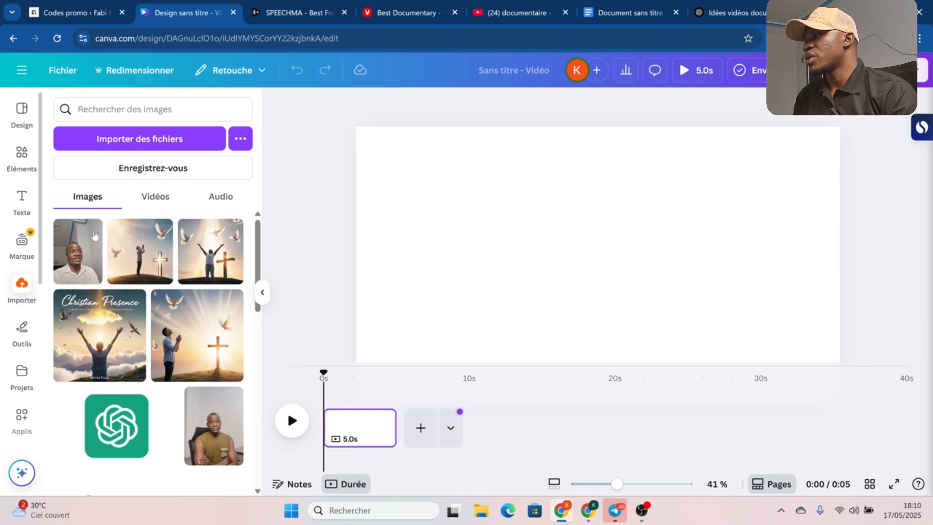
left_click(150, 139)
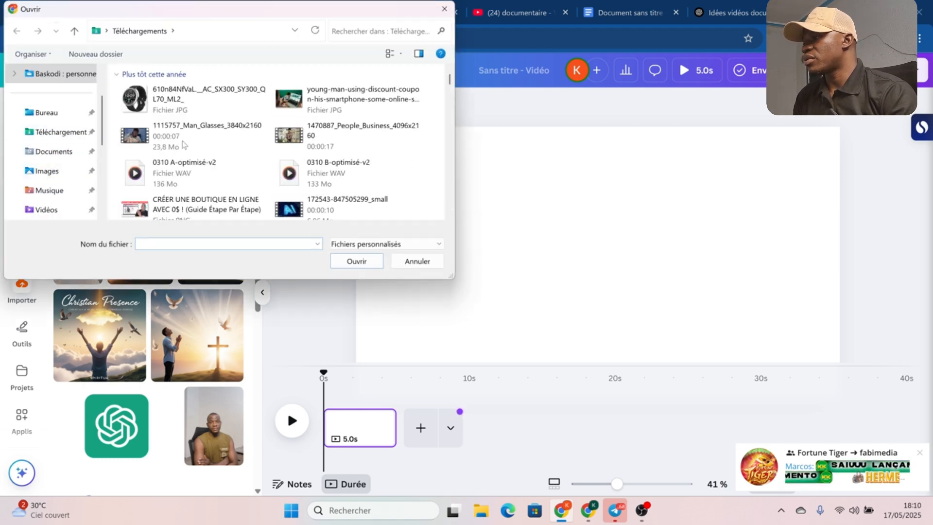
scroll(438, 155, "down", 5)
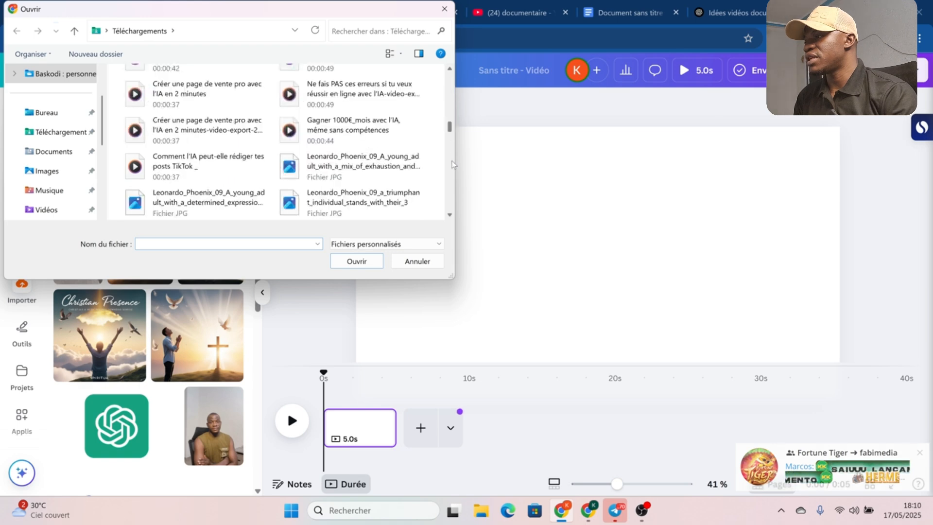
scroll(452, 164, "down", 10)
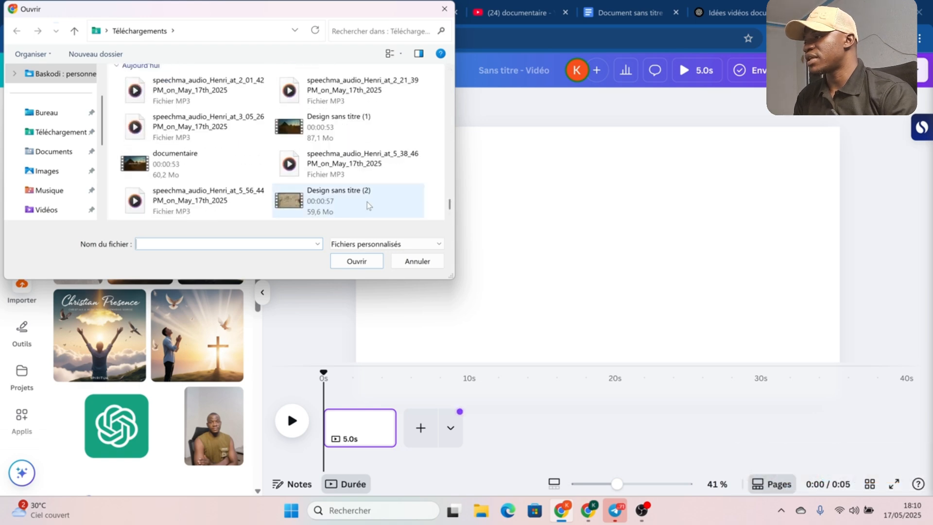
left_click(369, 206)
left_click(359, 262)
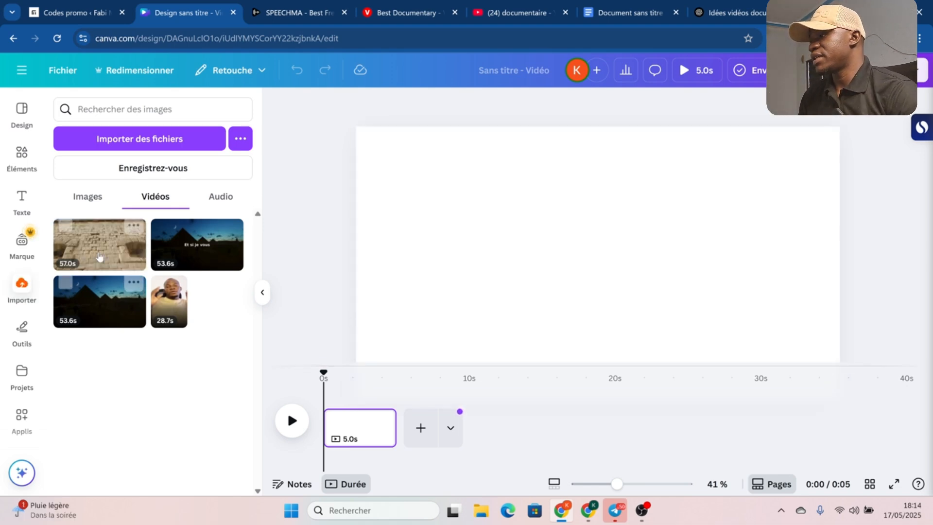
Fill the blank page with the uploaded 57.0 s video and preview its opening, returning the playhead to the start.
left_click_drag(102, 257, 354, 420)
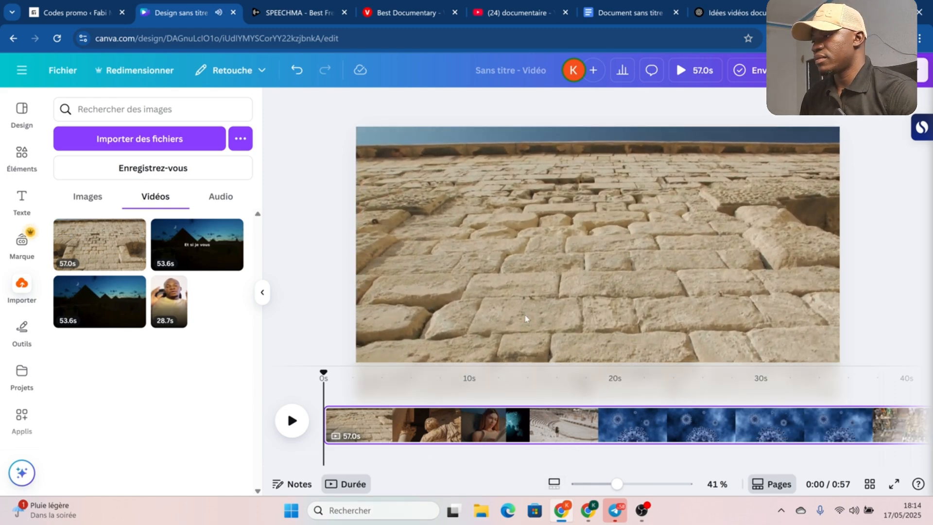
left_click(601, 300)
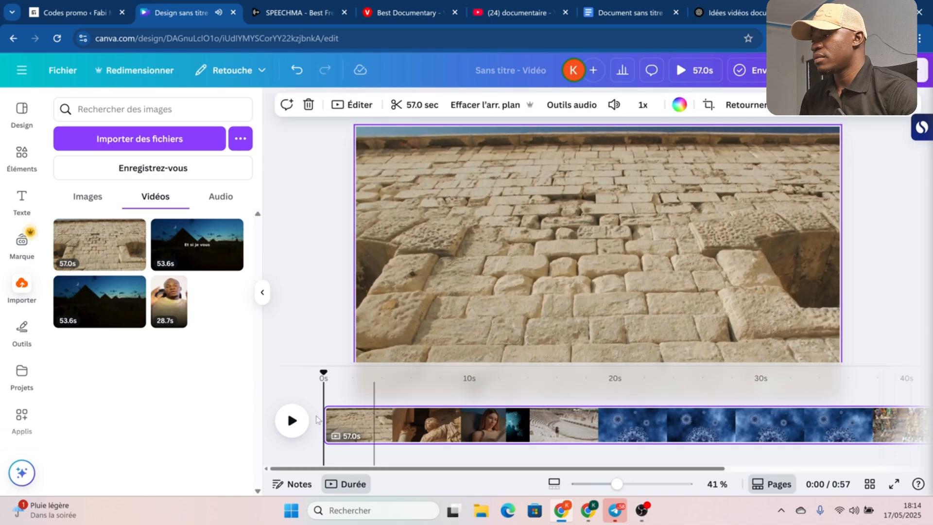
left_click(292, 421)
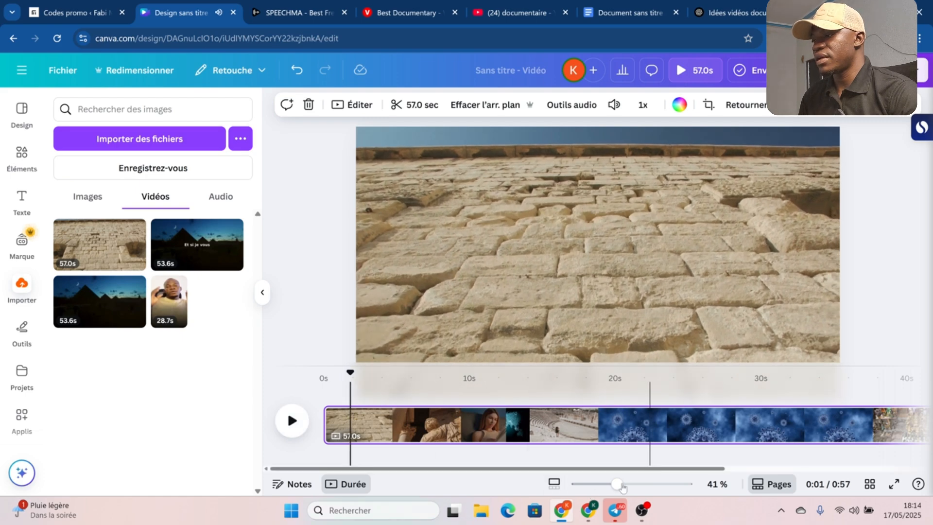
left_click(554, 485)
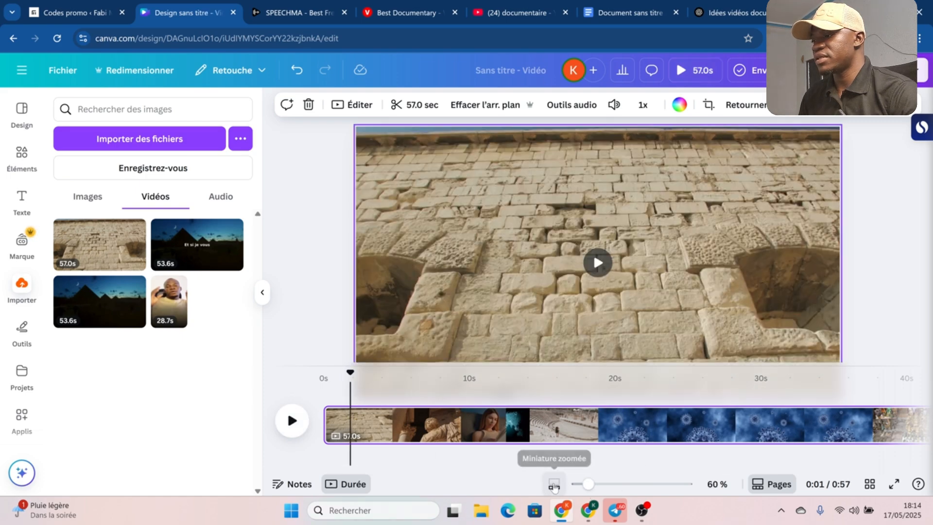
left_click(578, 485)
left_click_drag(578, 485, 583, 488)
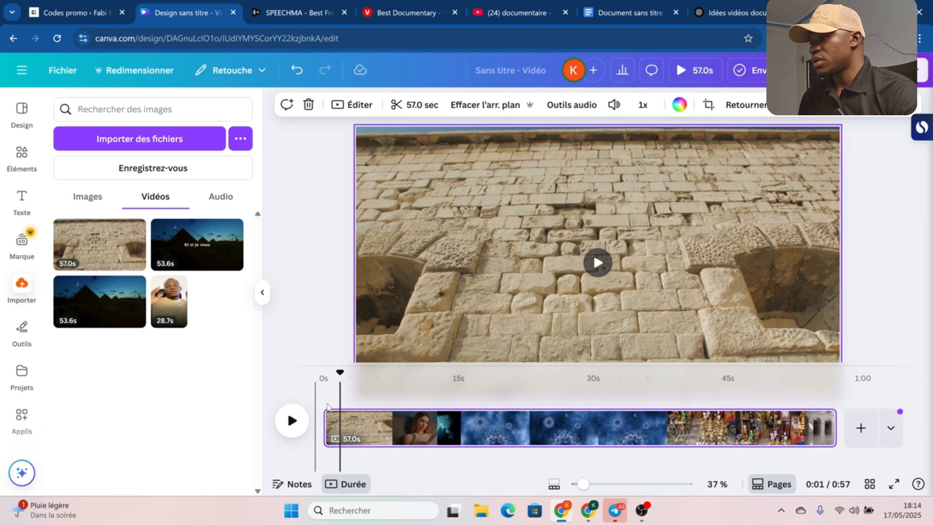
left_click_drag(340, 403, 325, 418)
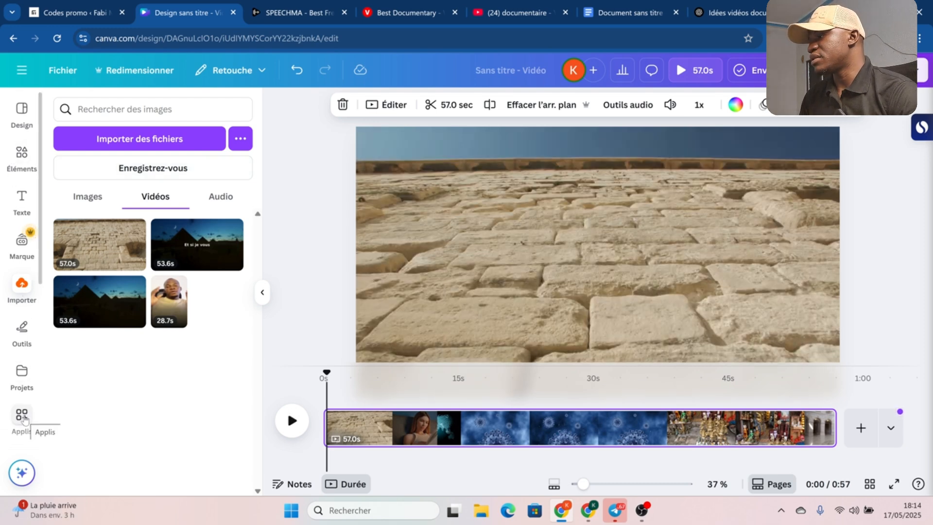
Search the Canva apps for "CAPTIONS" and open the Video Captions app.
left_click(24, 419)
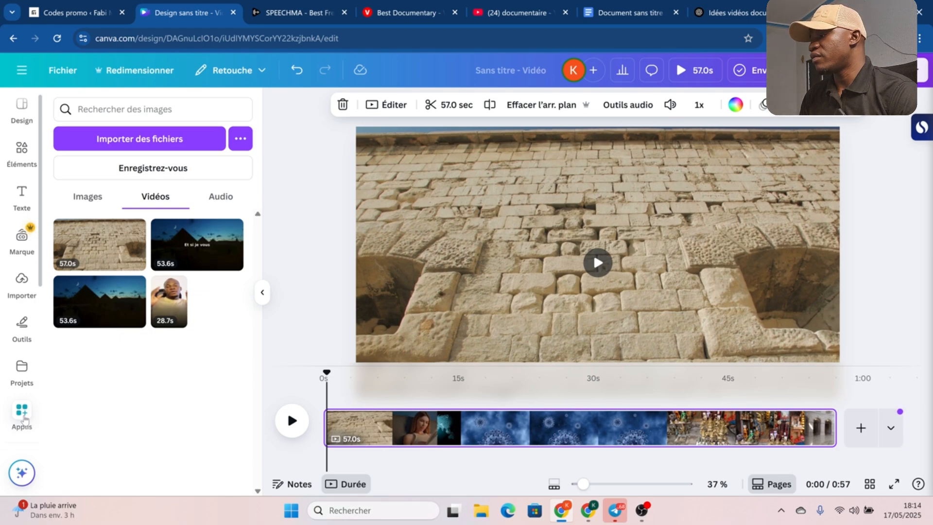
left_click(16, 419)
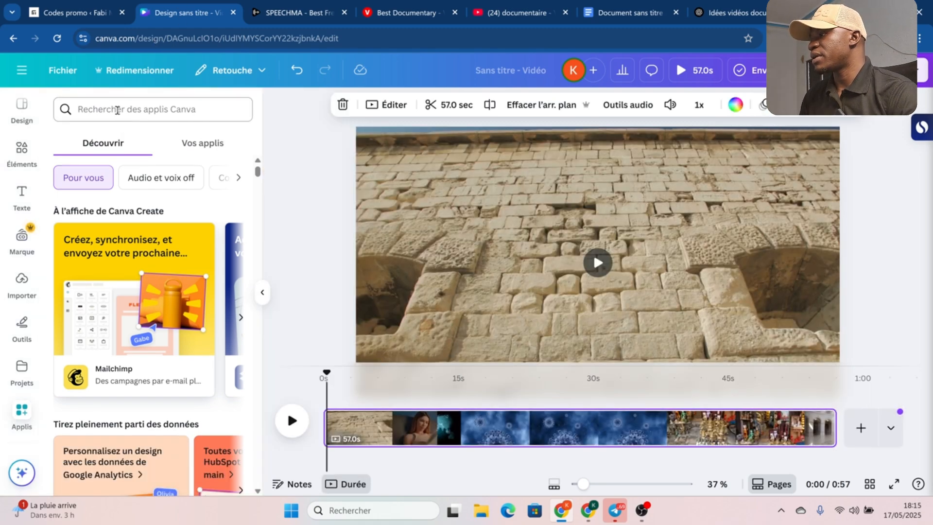
left_click(117, 110)
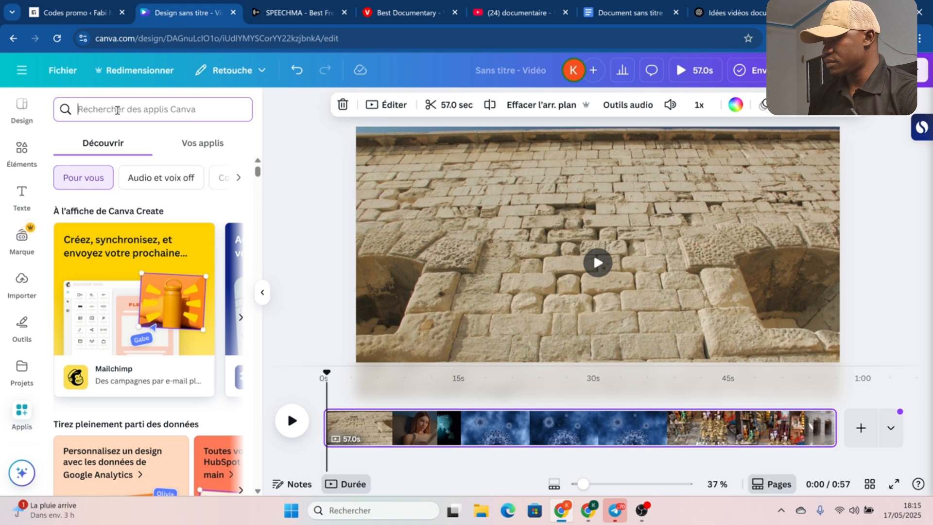
type("cA")
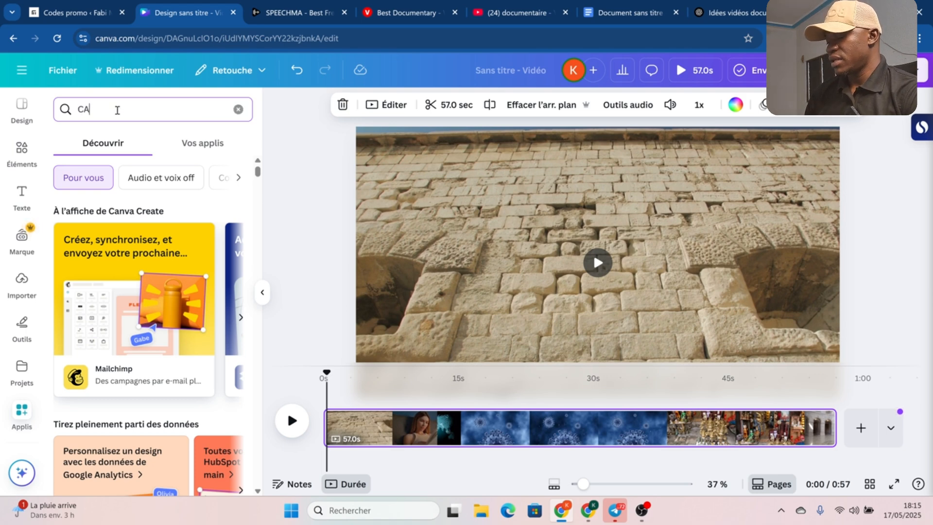
type("P")
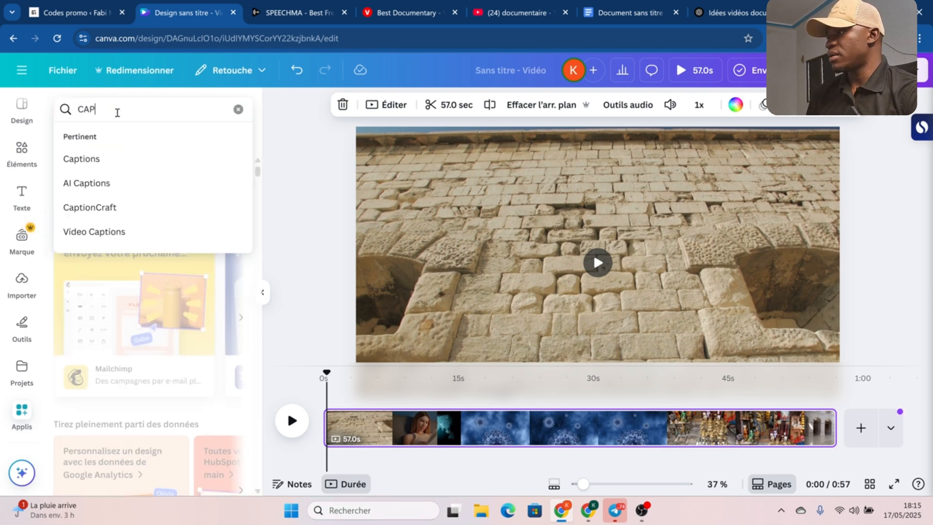
type("TIO")
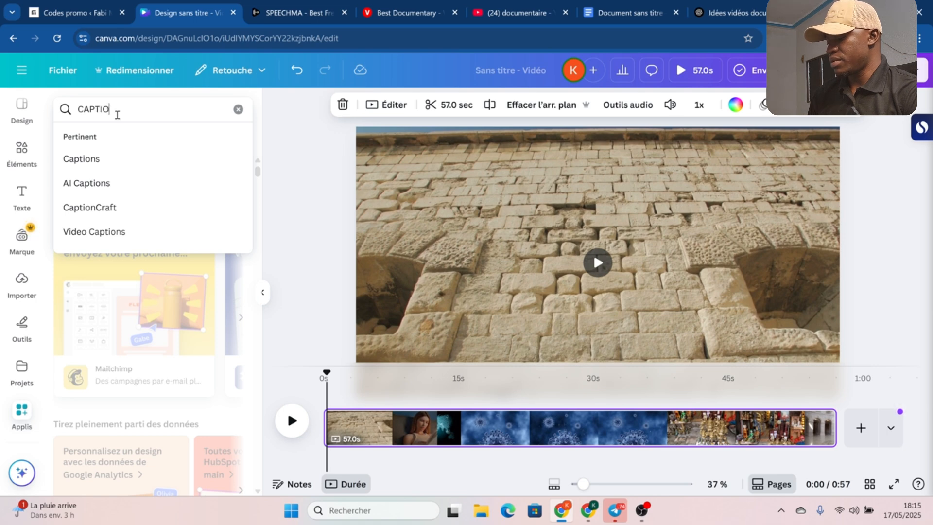
type("NS")
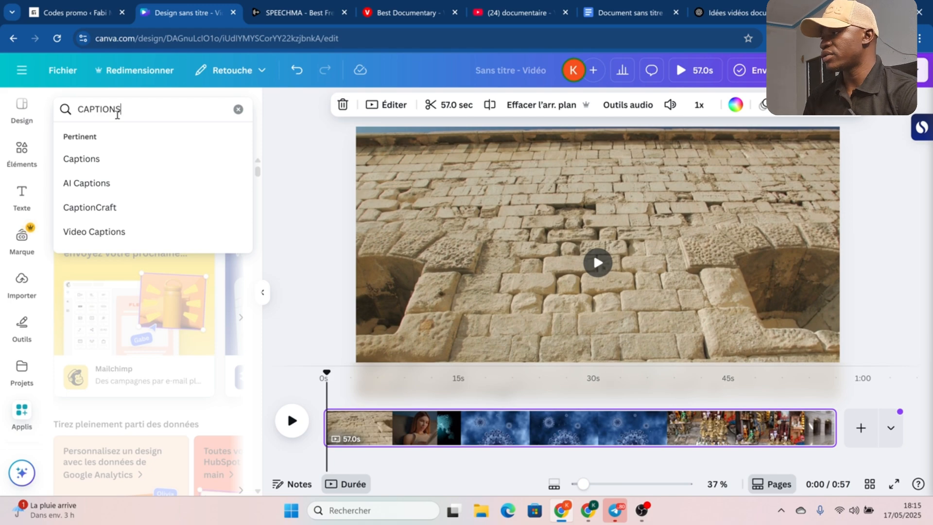
key("Return")
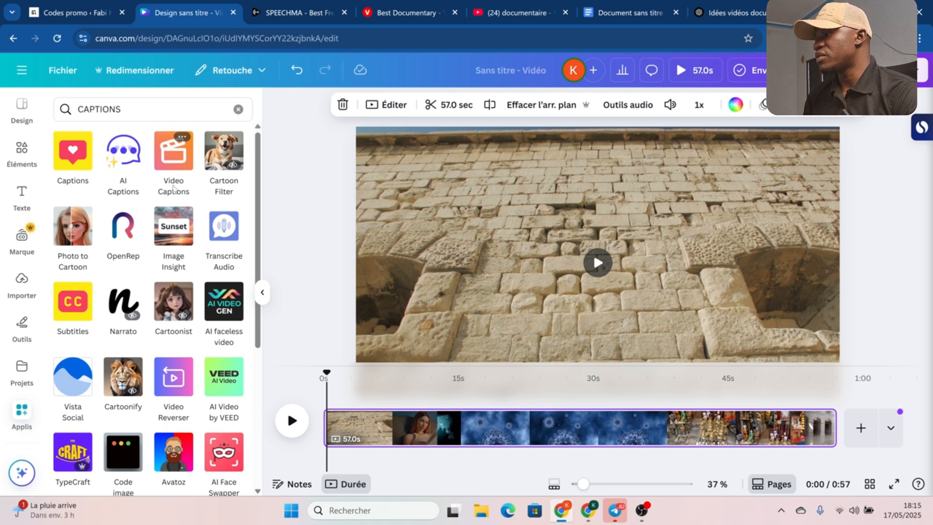
left_click(173, 170)
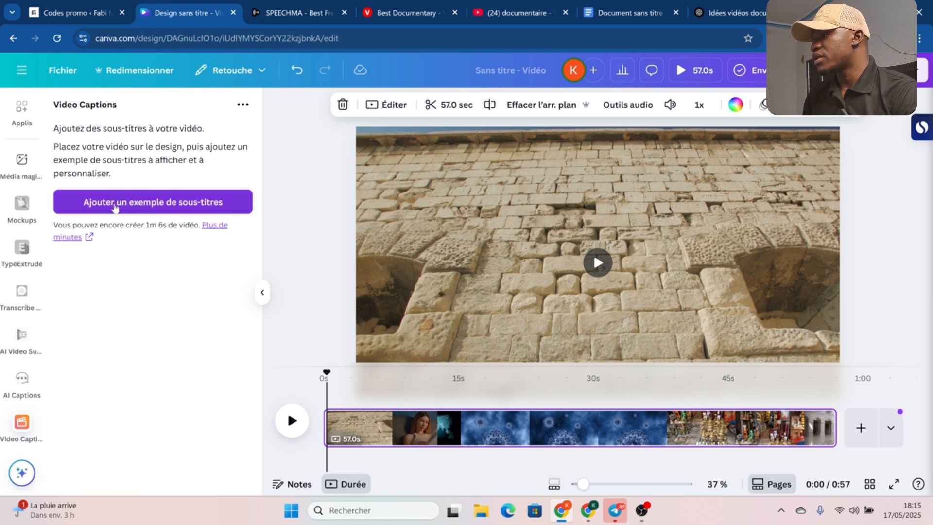
Add sample subtitles to the video in the YouTube style and align them to the vertical middle of the frame.
left_click(115, 204)
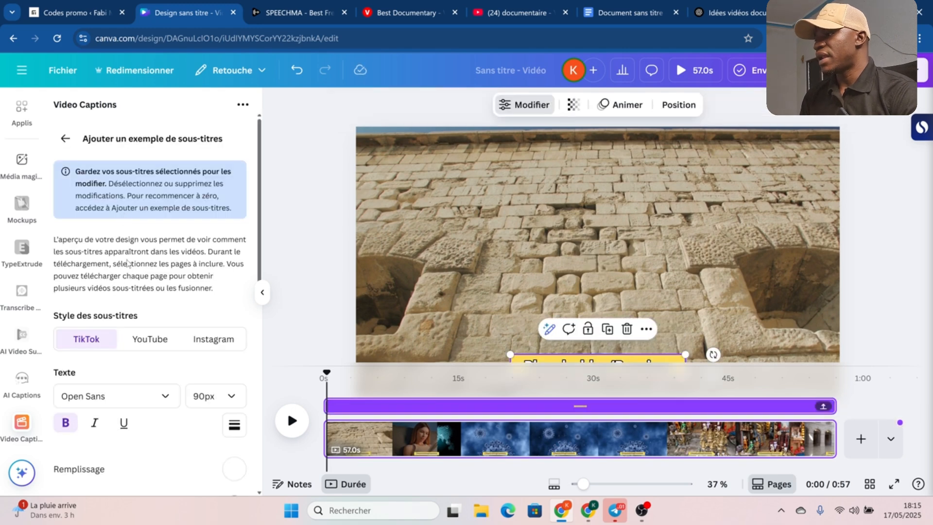
left_click(146, 340)
scroll(146, 340, "down", 3)
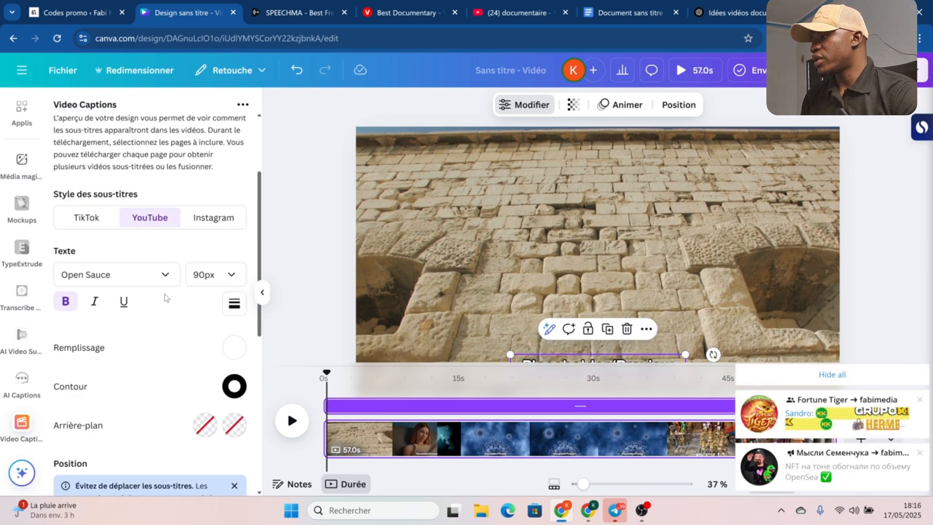
scroll(165, 298, "down", 1)
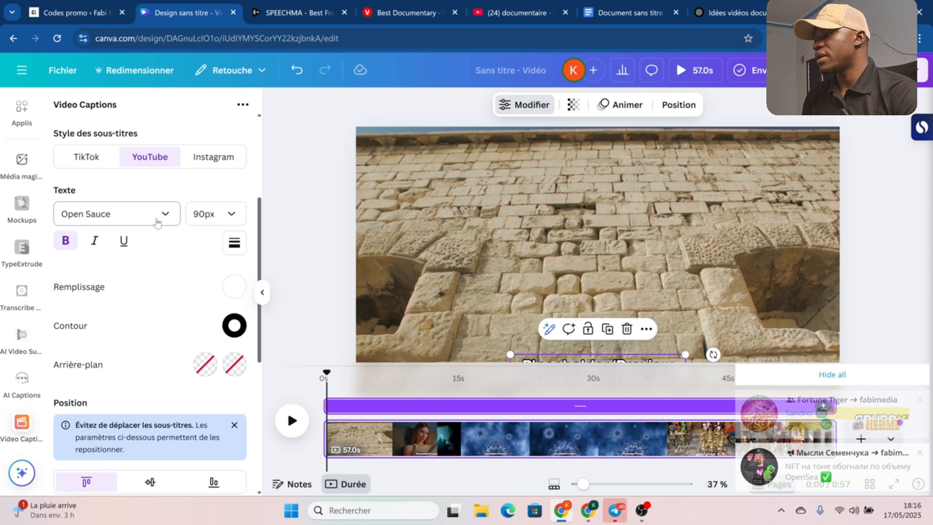
scroll(179, 292, "down", 2)
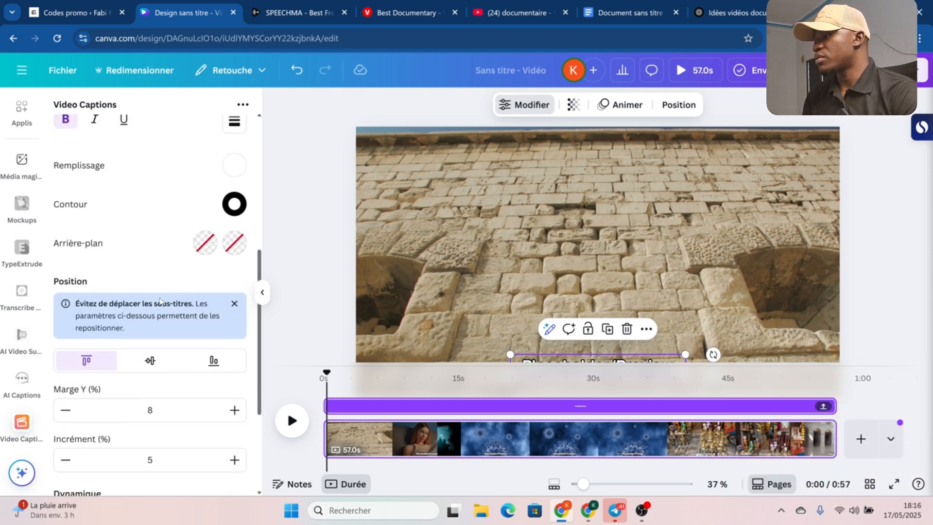
scroll(160, 301, "down", 2)
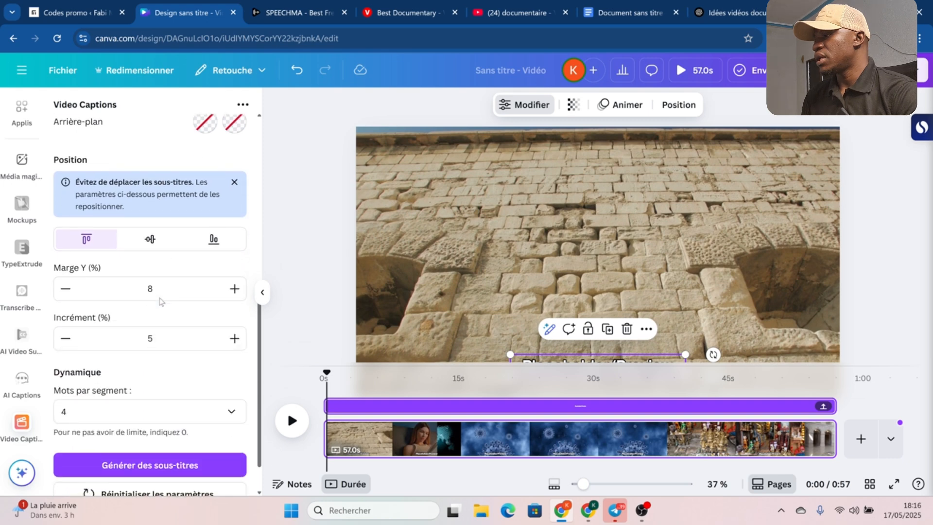
left_click(150, 239)
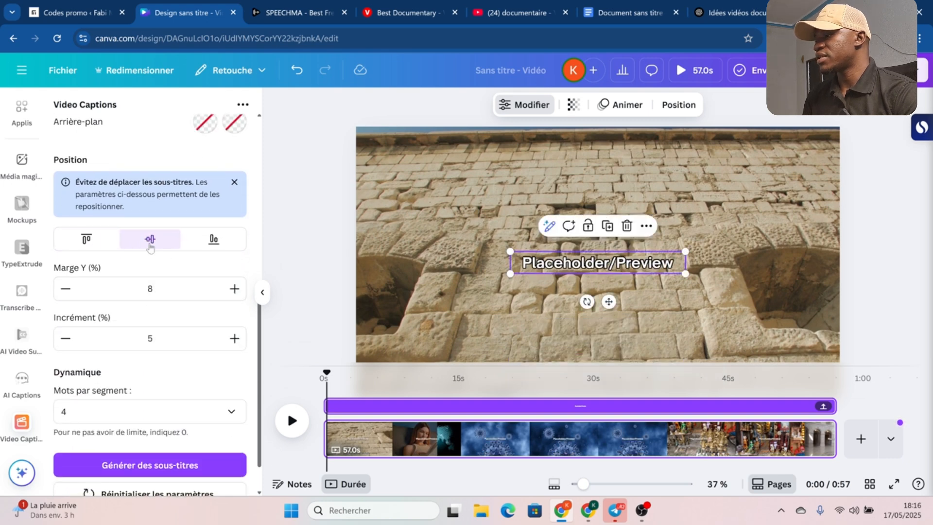
Generate the subtitles with these settings and start the MP4 export of the design for captioning.
scroll(160, 290, "down", 1)
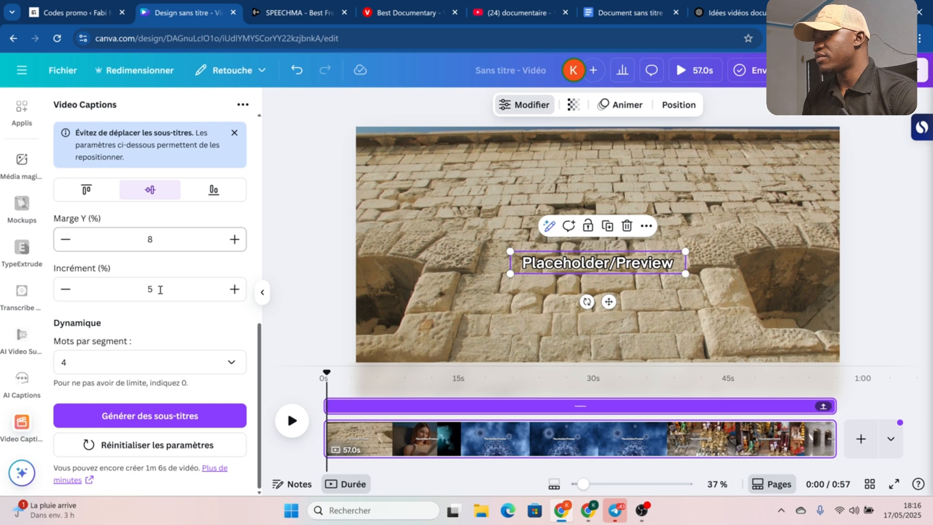
left_click(152, 422)
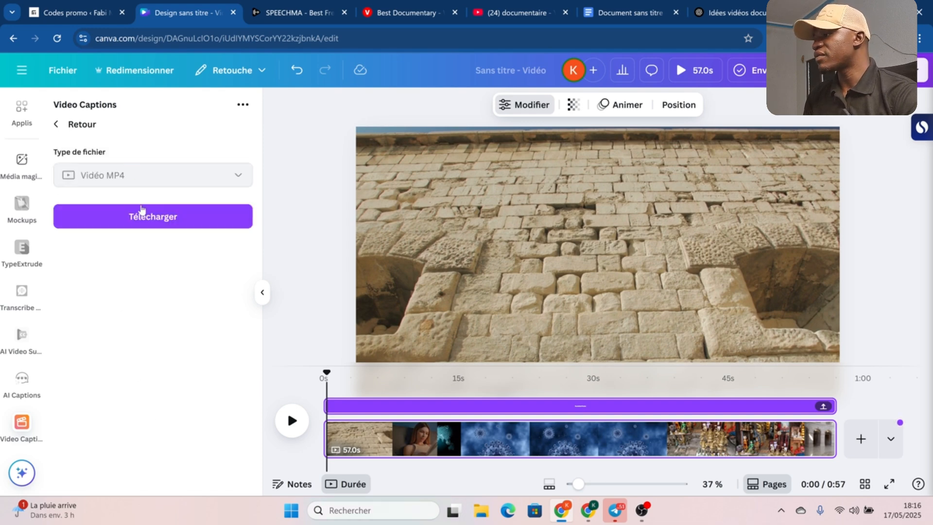
left_click(151, 219)
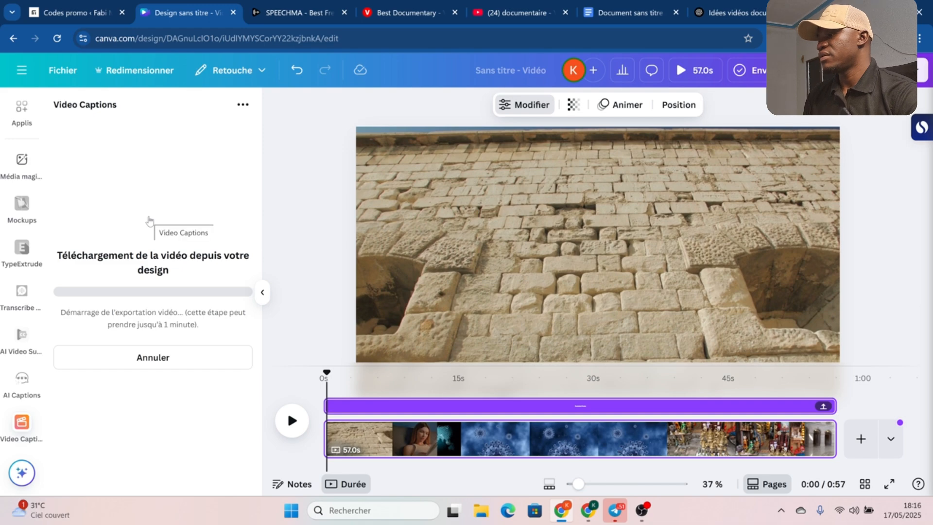